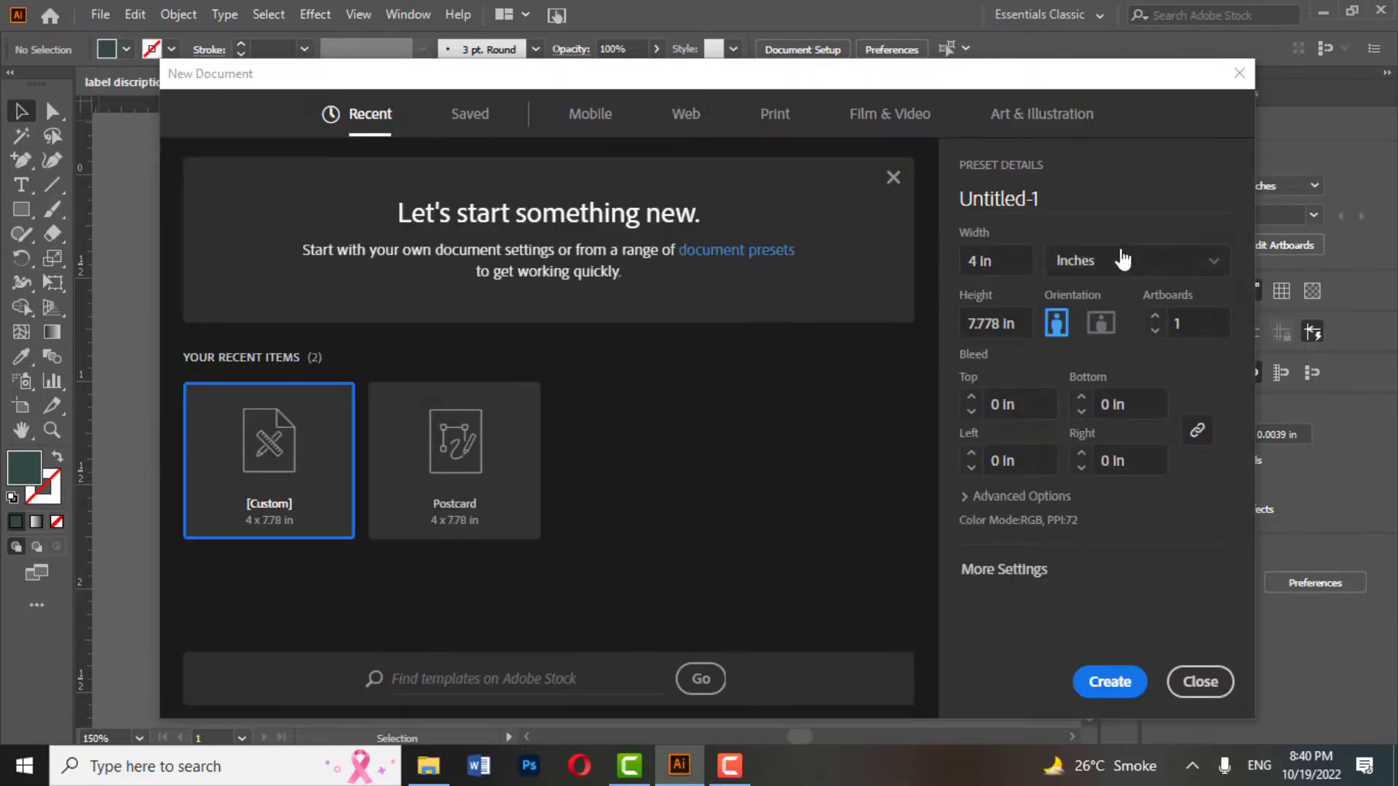
- Set the new document's size to 3 in wide by 1.5 in high in inches, with a 0.125 in bleed on all sides
click(1211, 260)
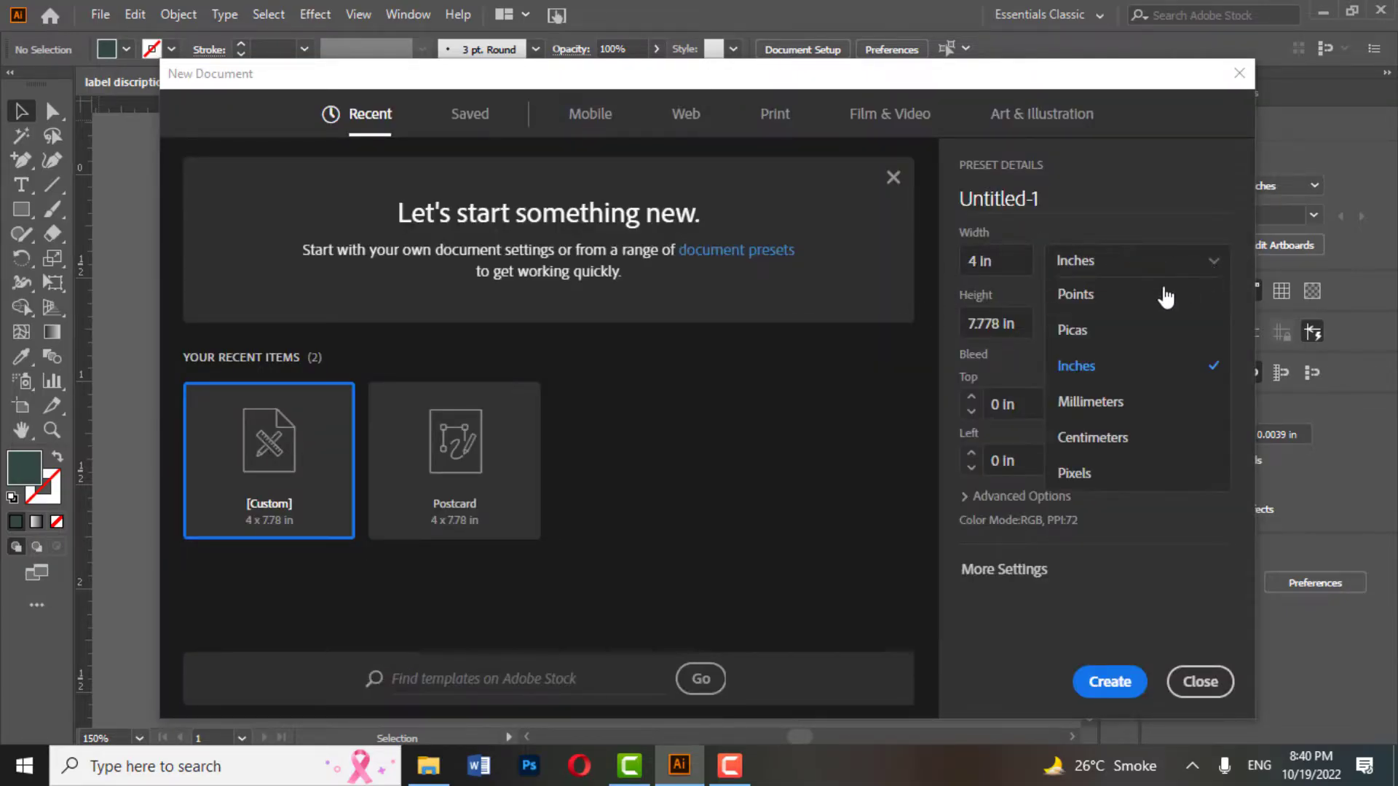
click(1081, 367)
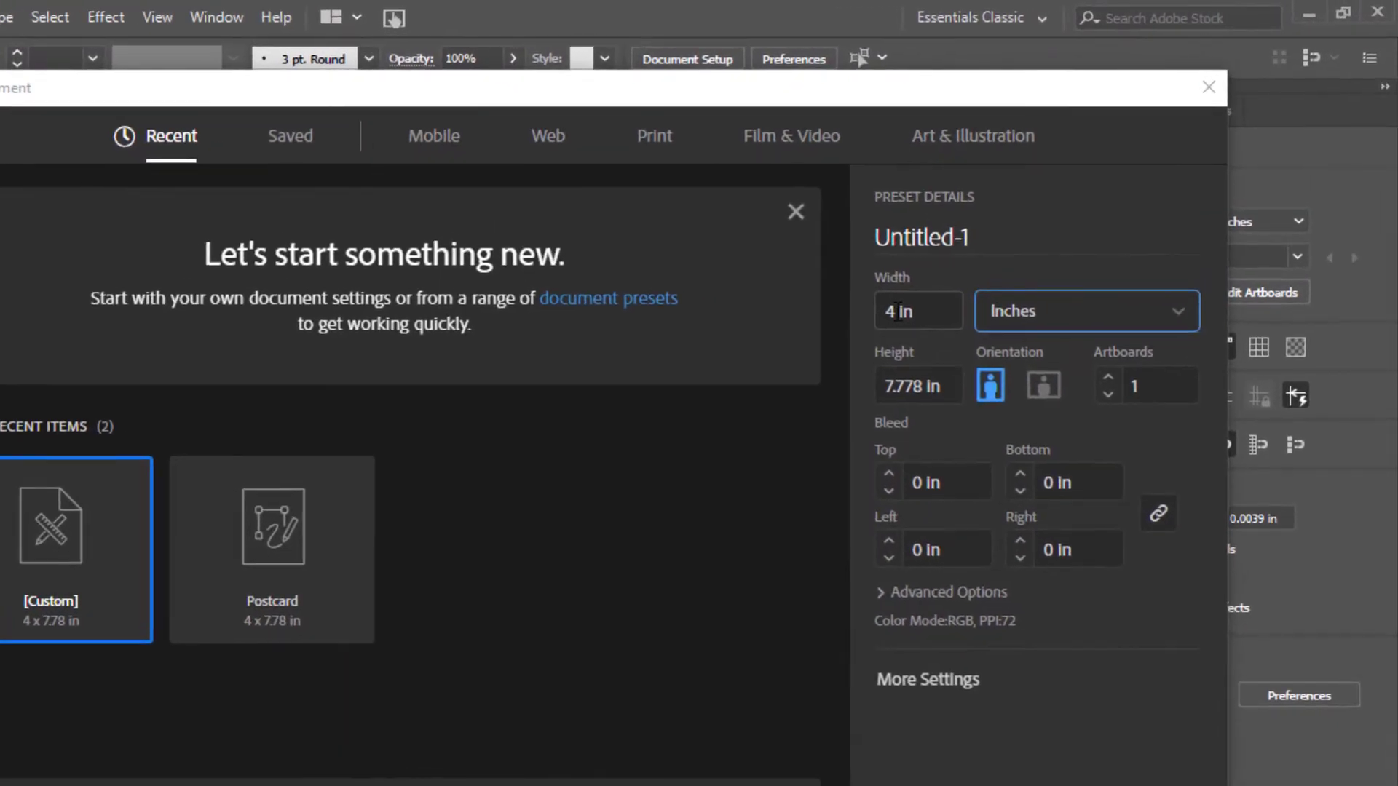
click(979, 261)
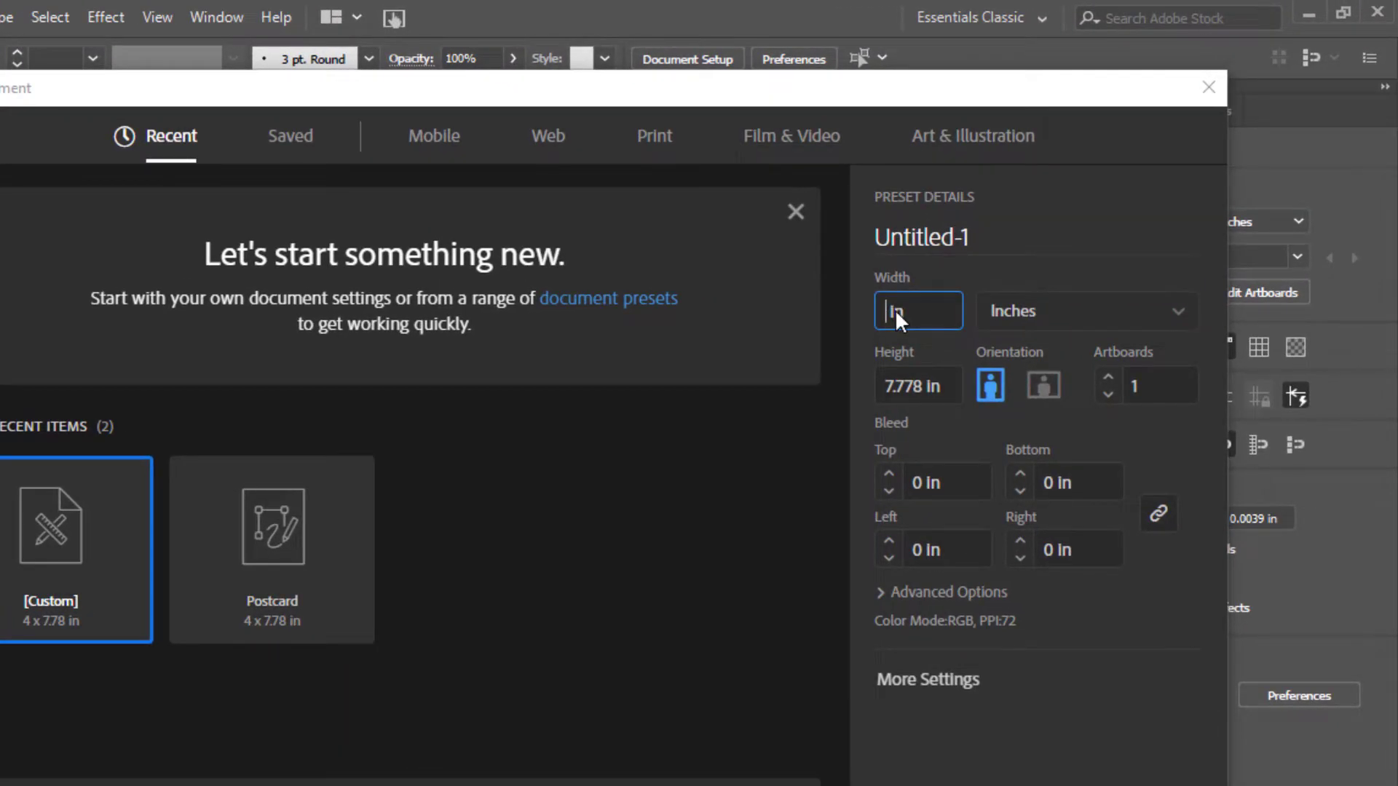
text(3)
click(922, 387)
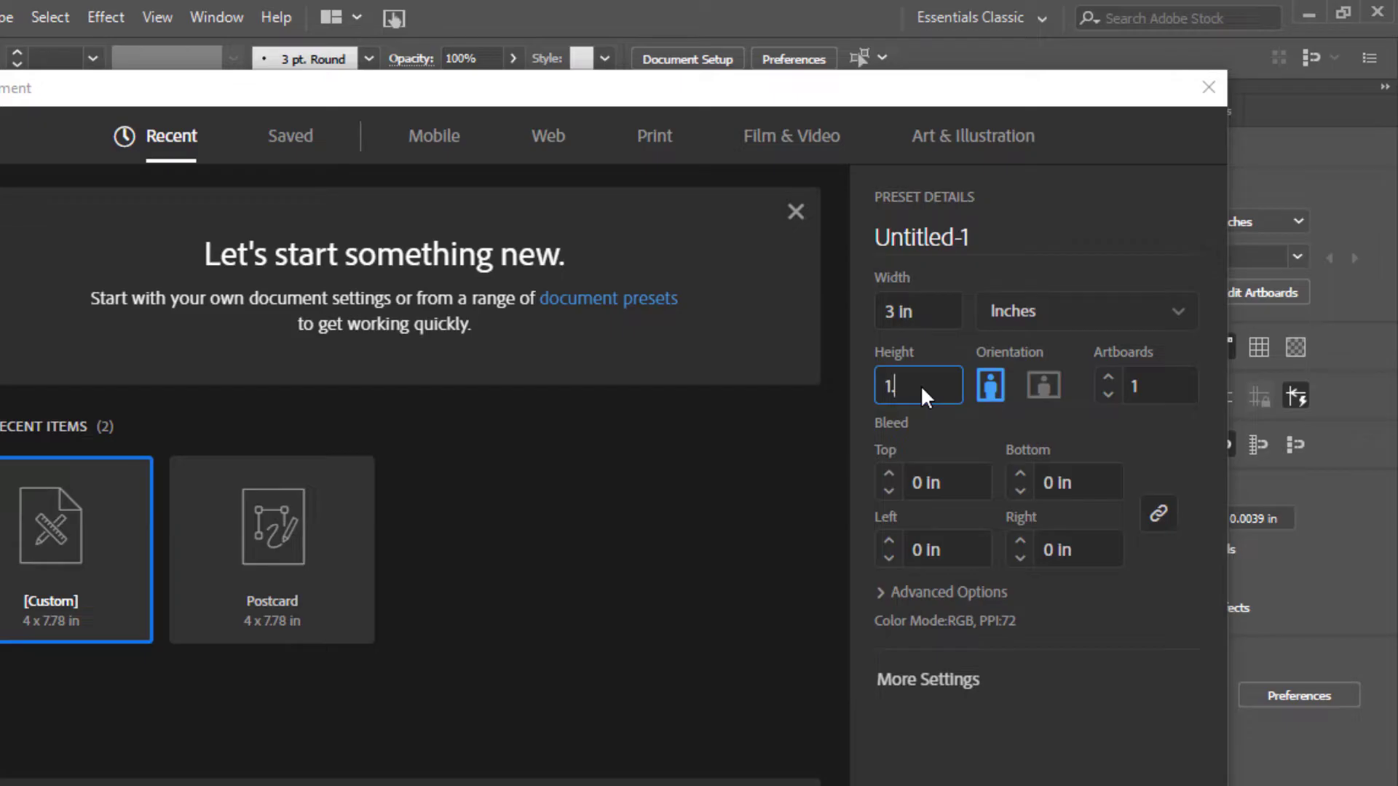
click(890, 475)
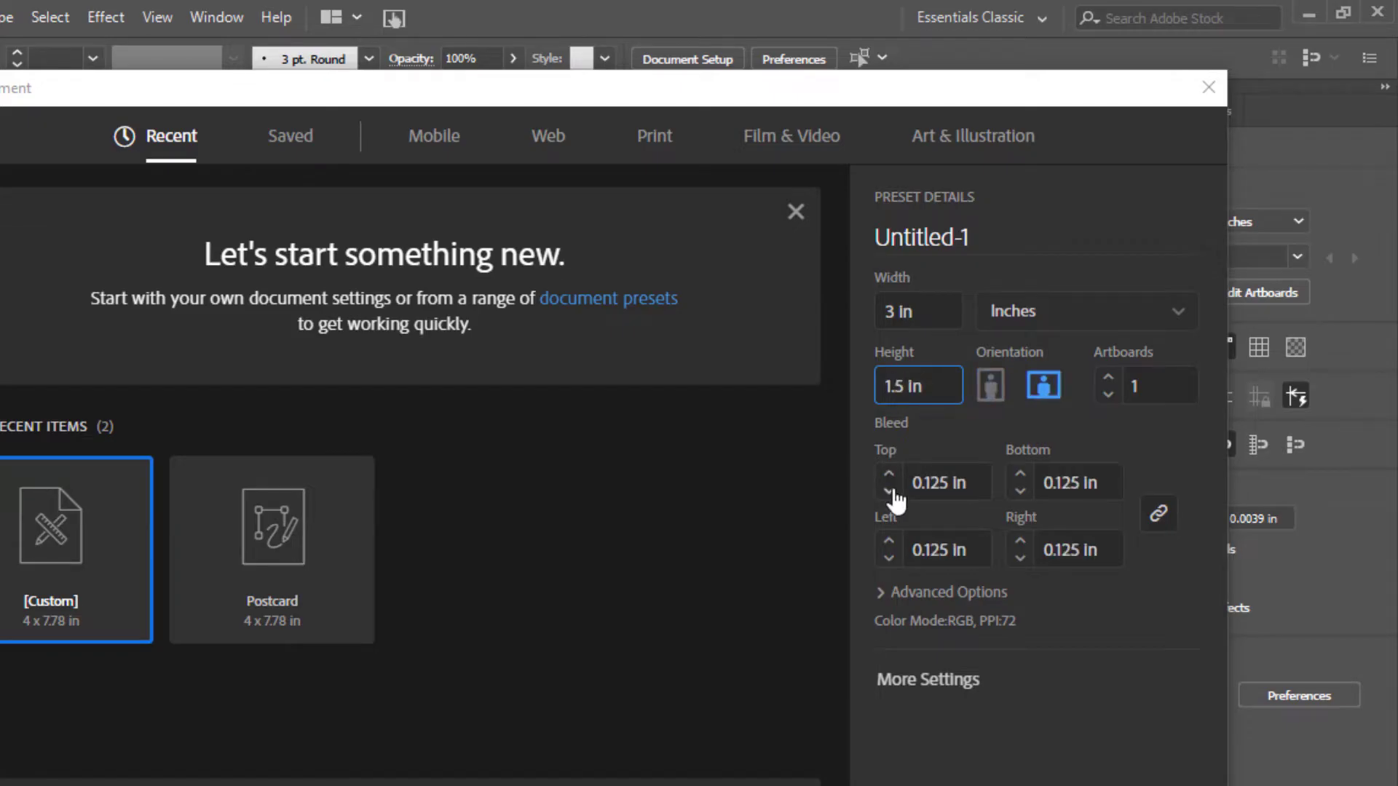
- Set the color mode to CMYK and raster effects to High (300 ppi), and create the document
click(928, 686)
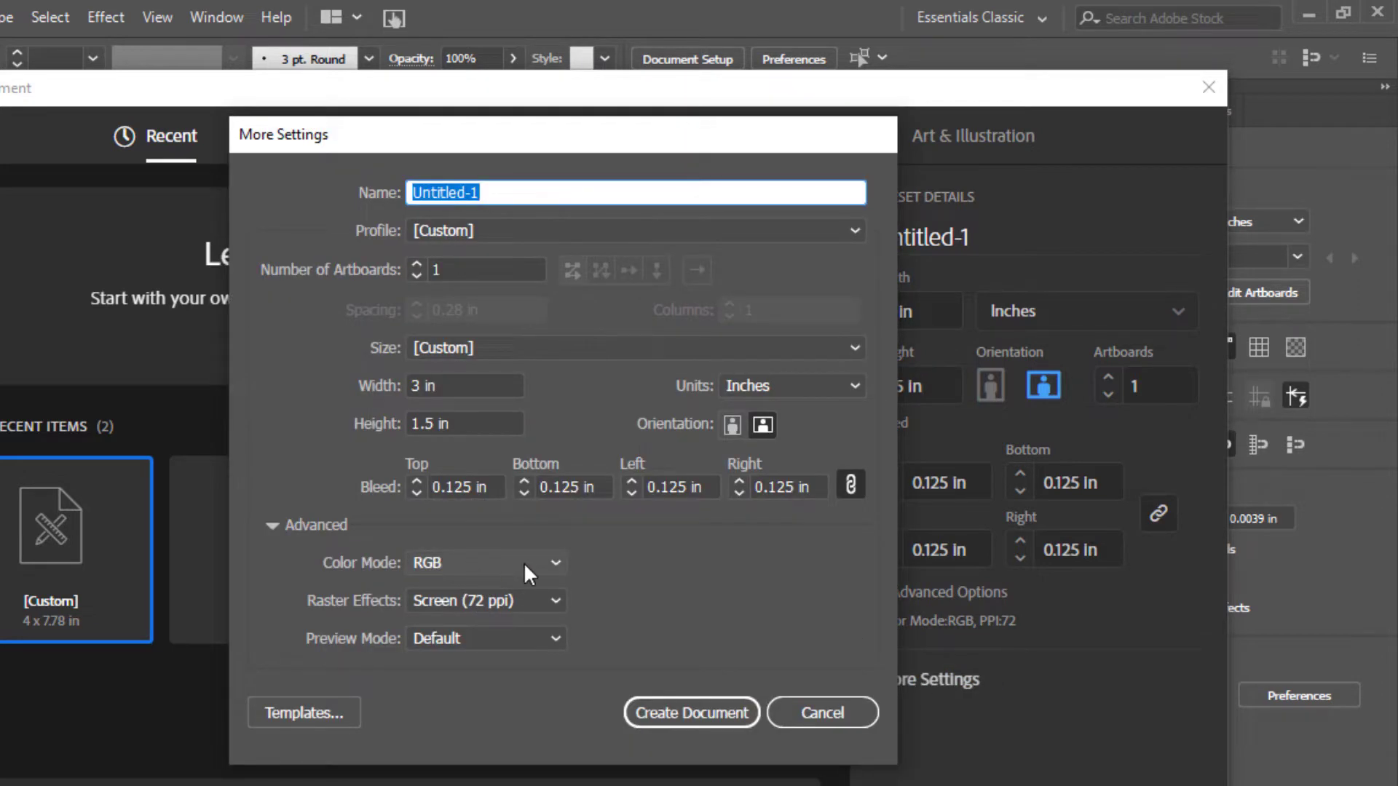
click(556, 562)
click(459, 588)
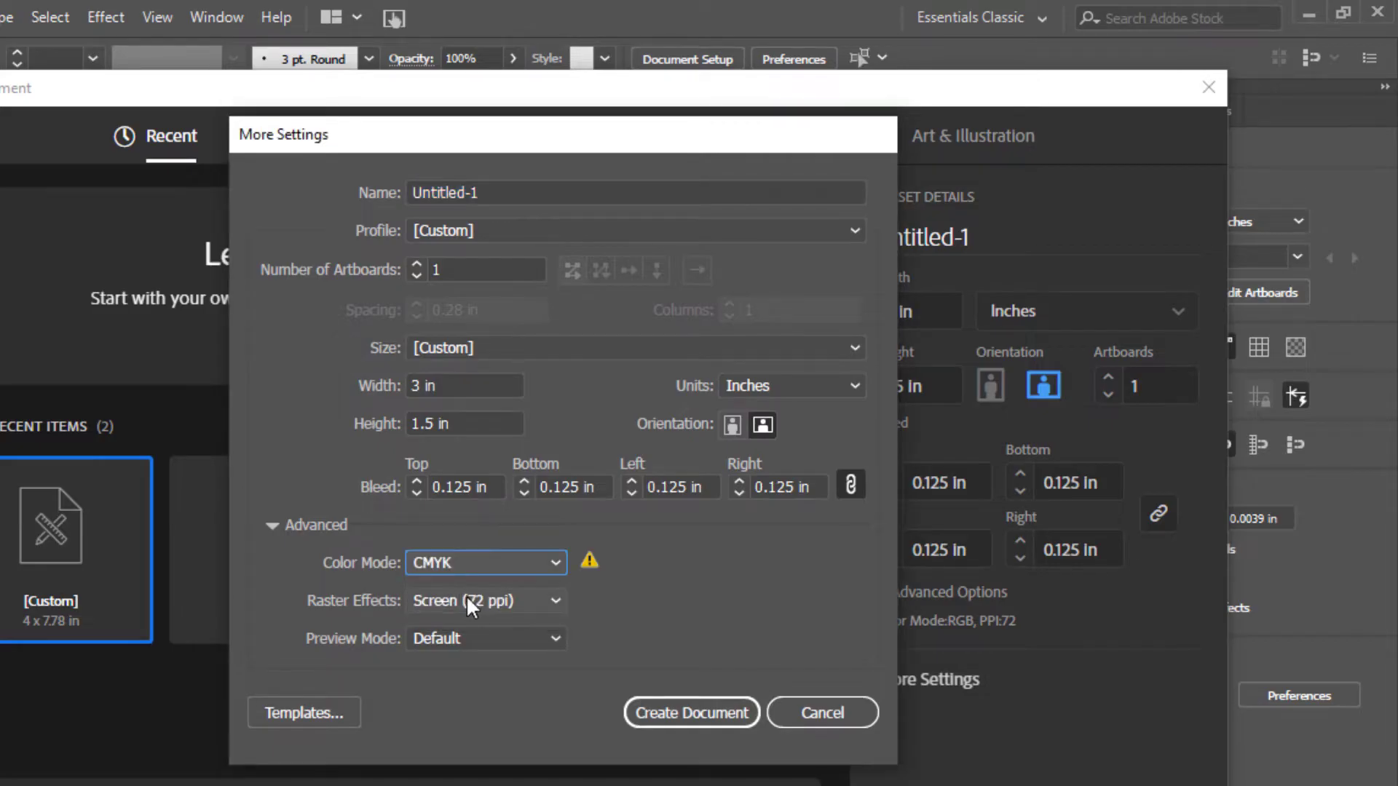
click(547, 599)
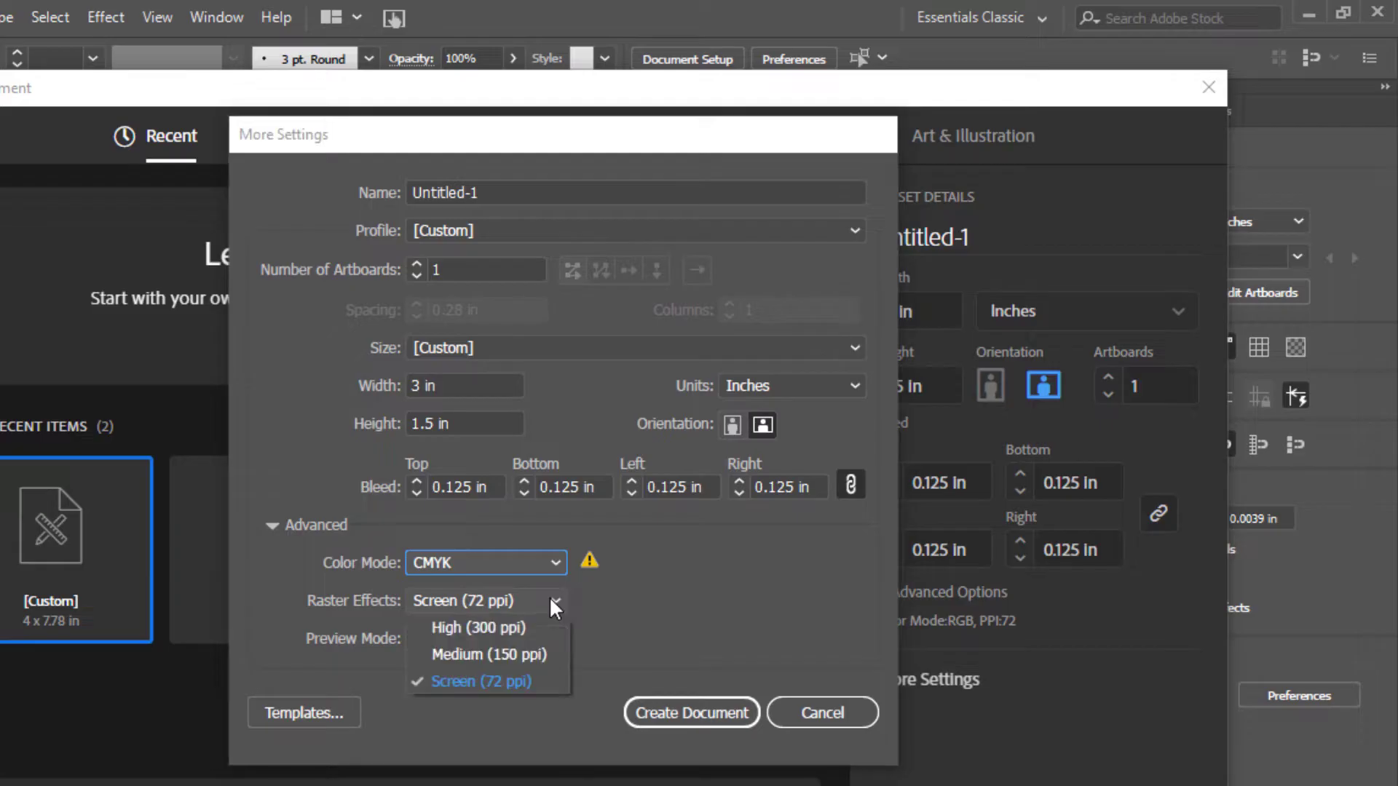
click(487, 623)
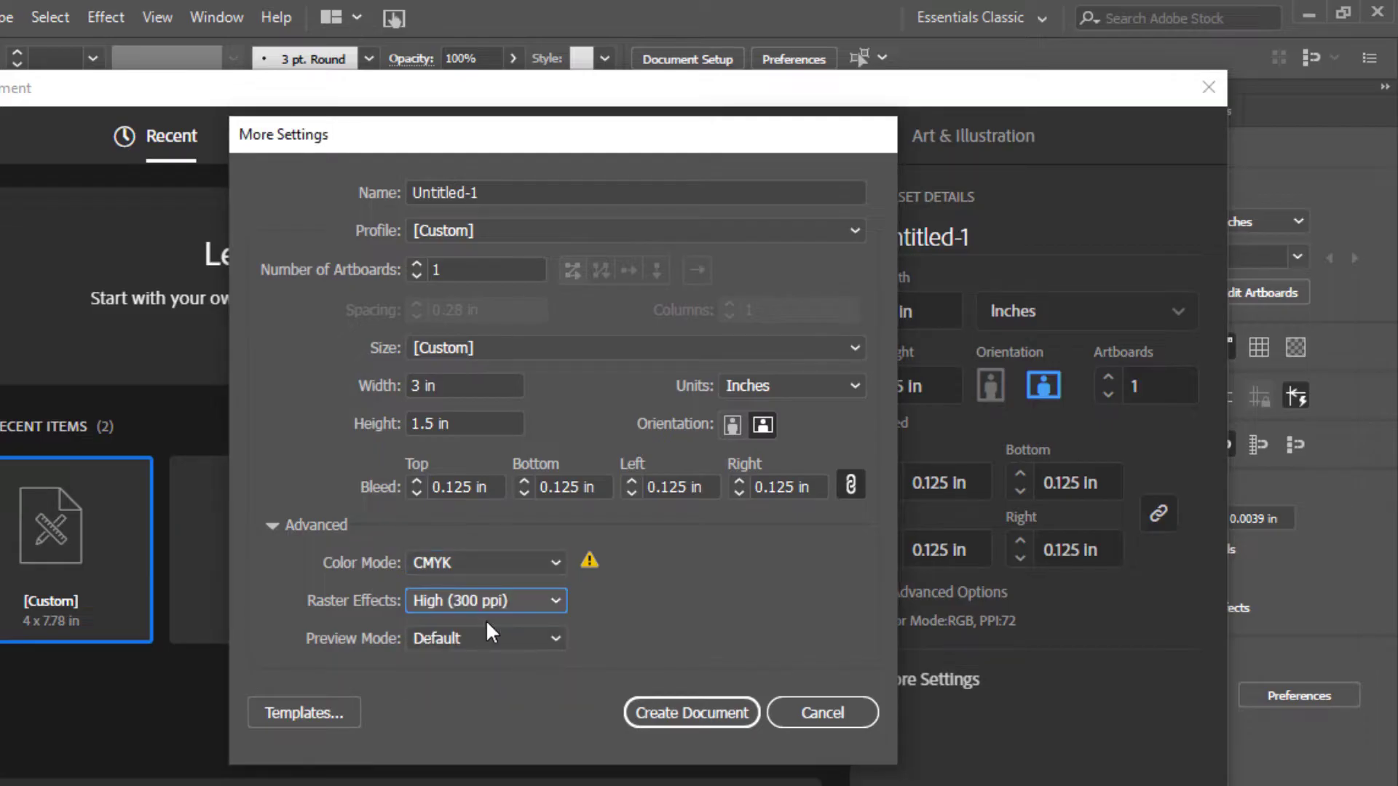
click(674, 714)
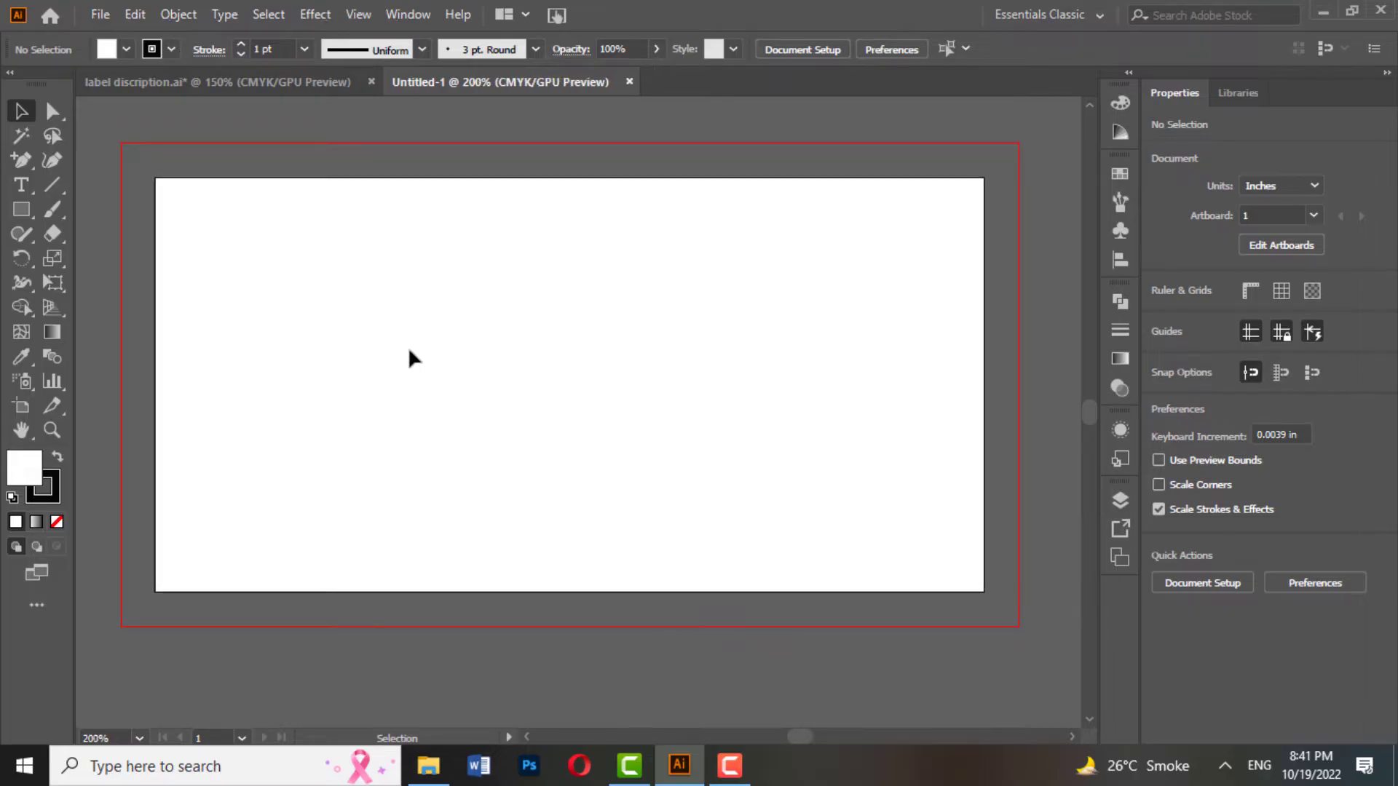
- Draw a 3 × 1.5 in rectangle exactly covering the artboard and remove its fill
right_click(21, 209)
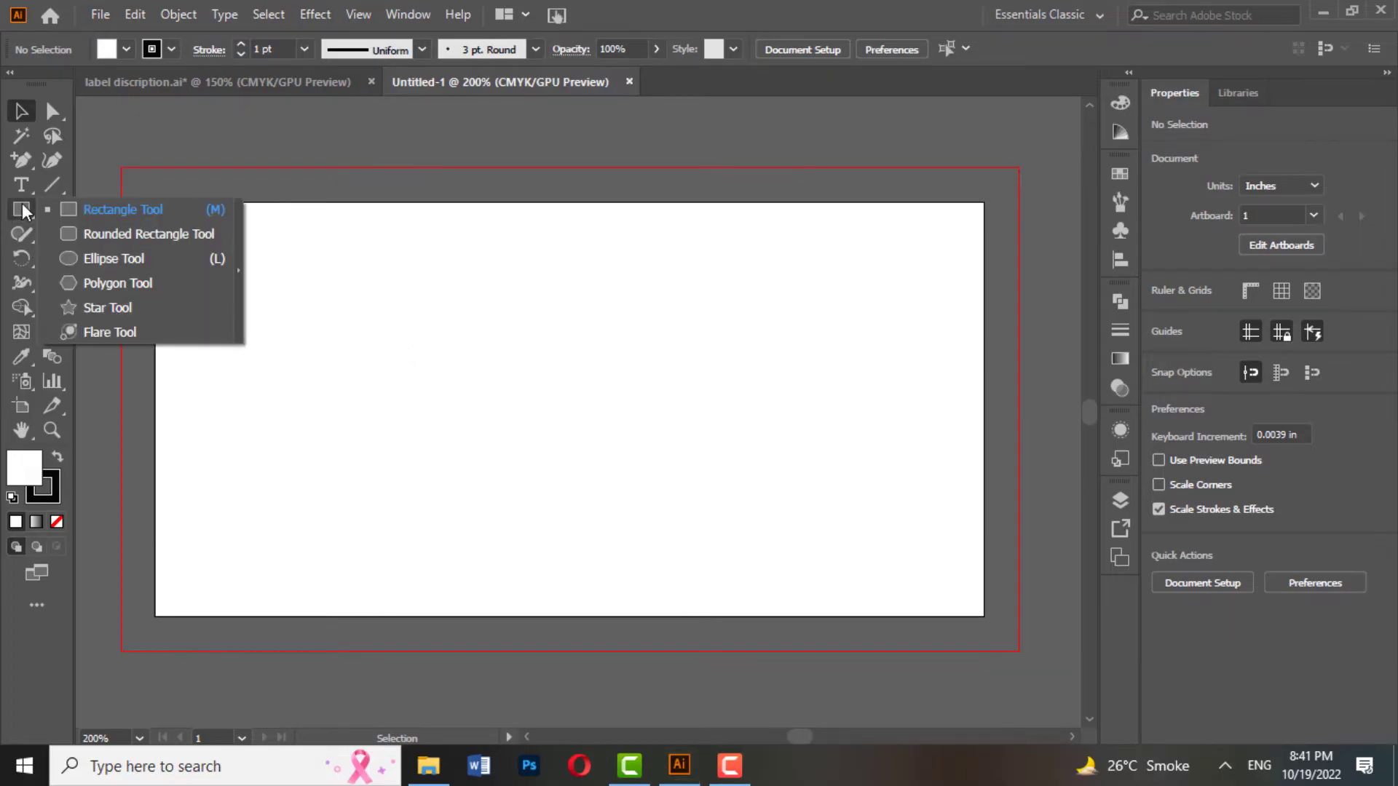
click(151, 209)
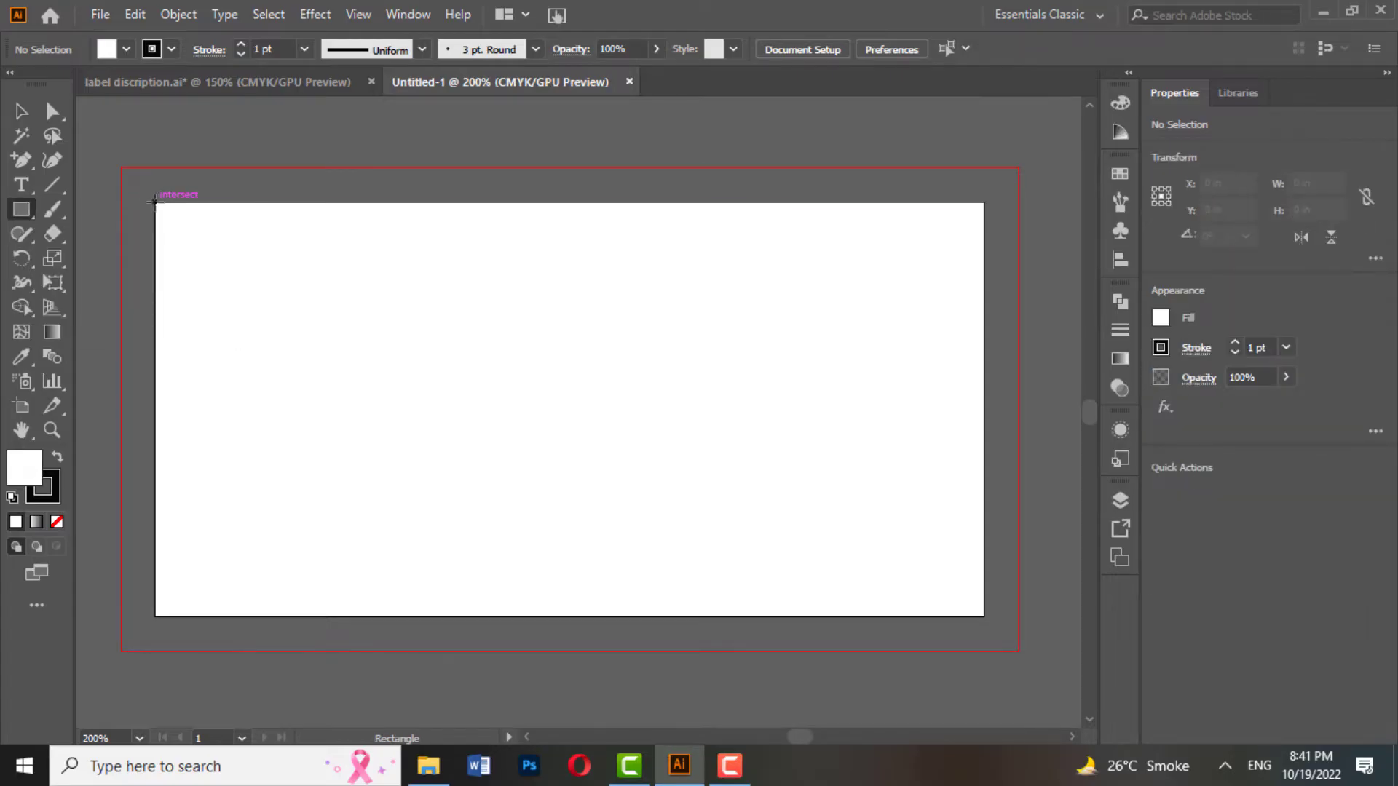
drag(155, 202, 983, 616)
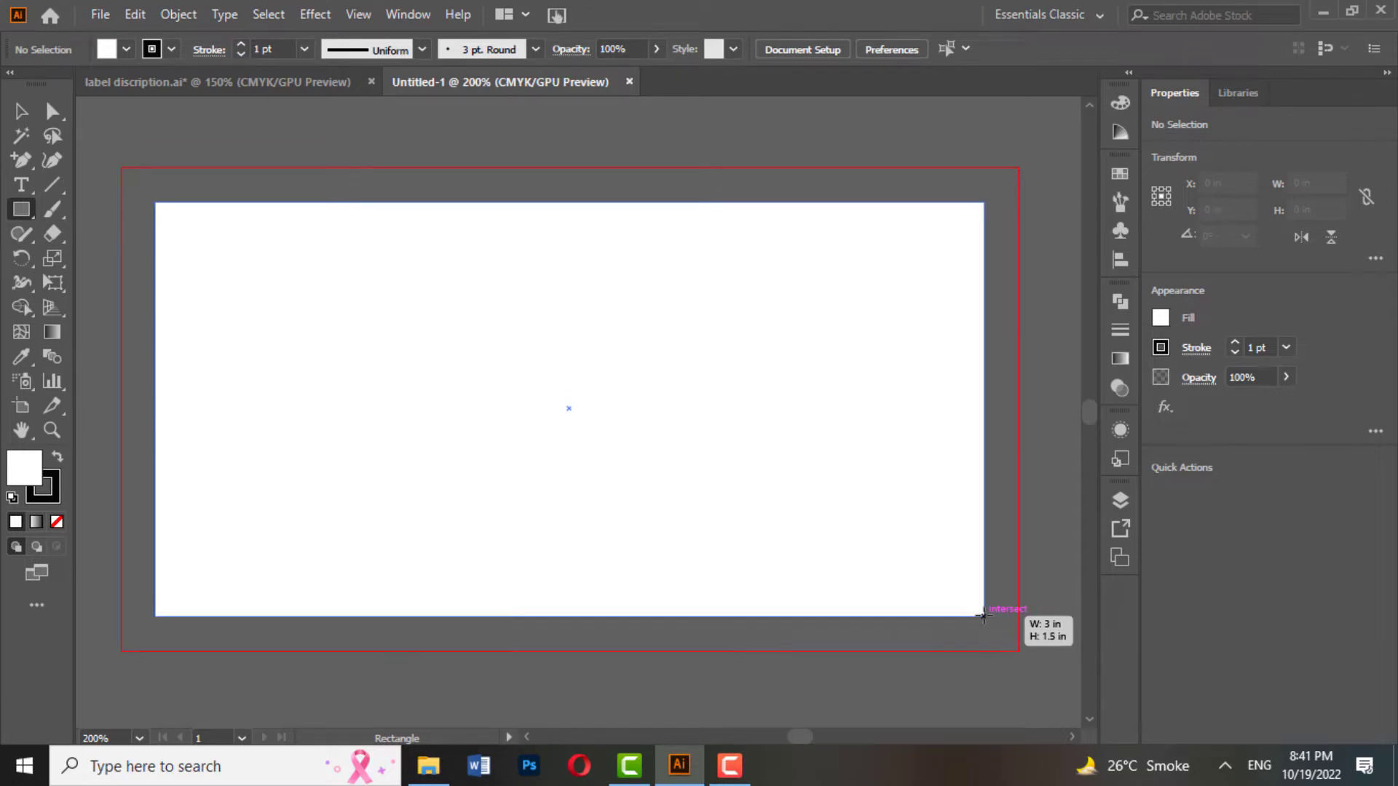
drag(983, 616, 983, 616)
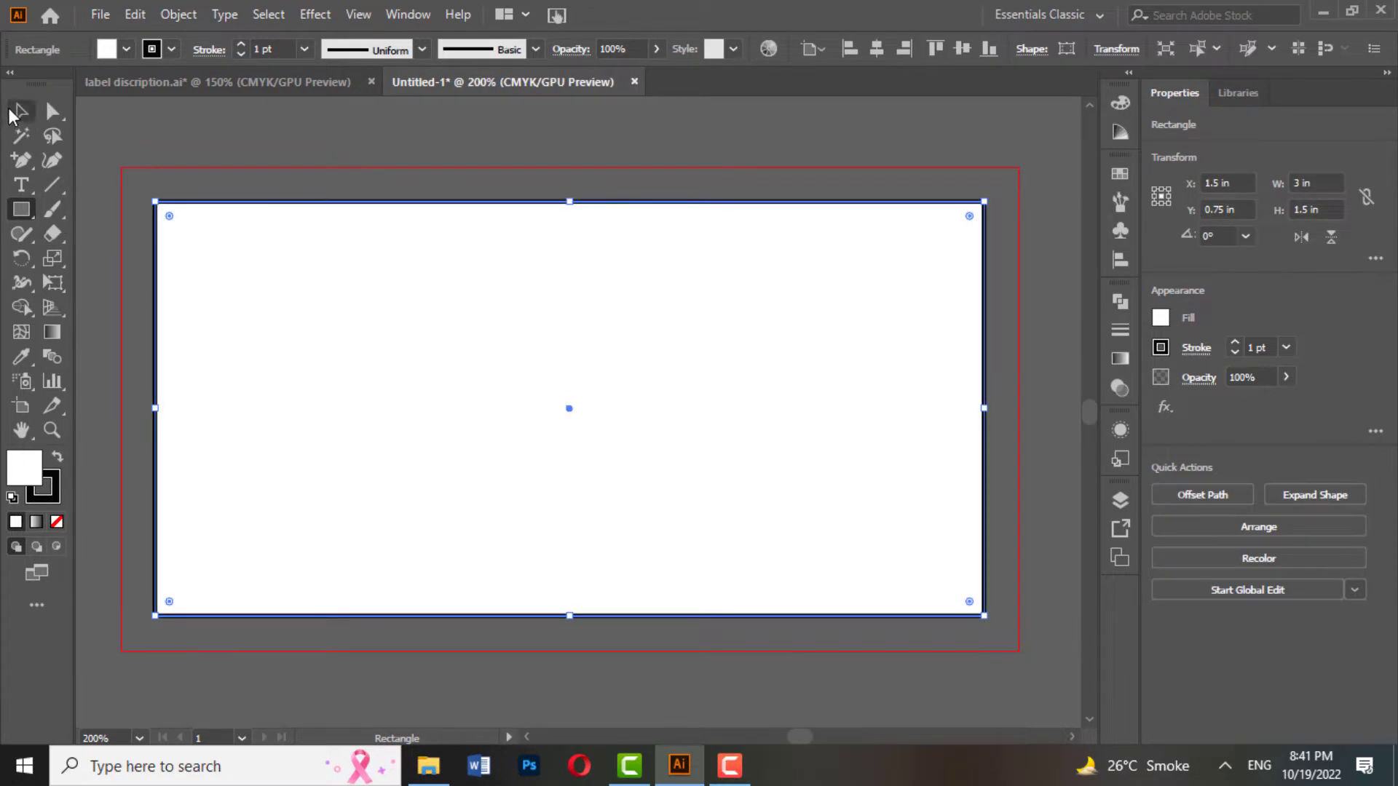
click(13, 113)
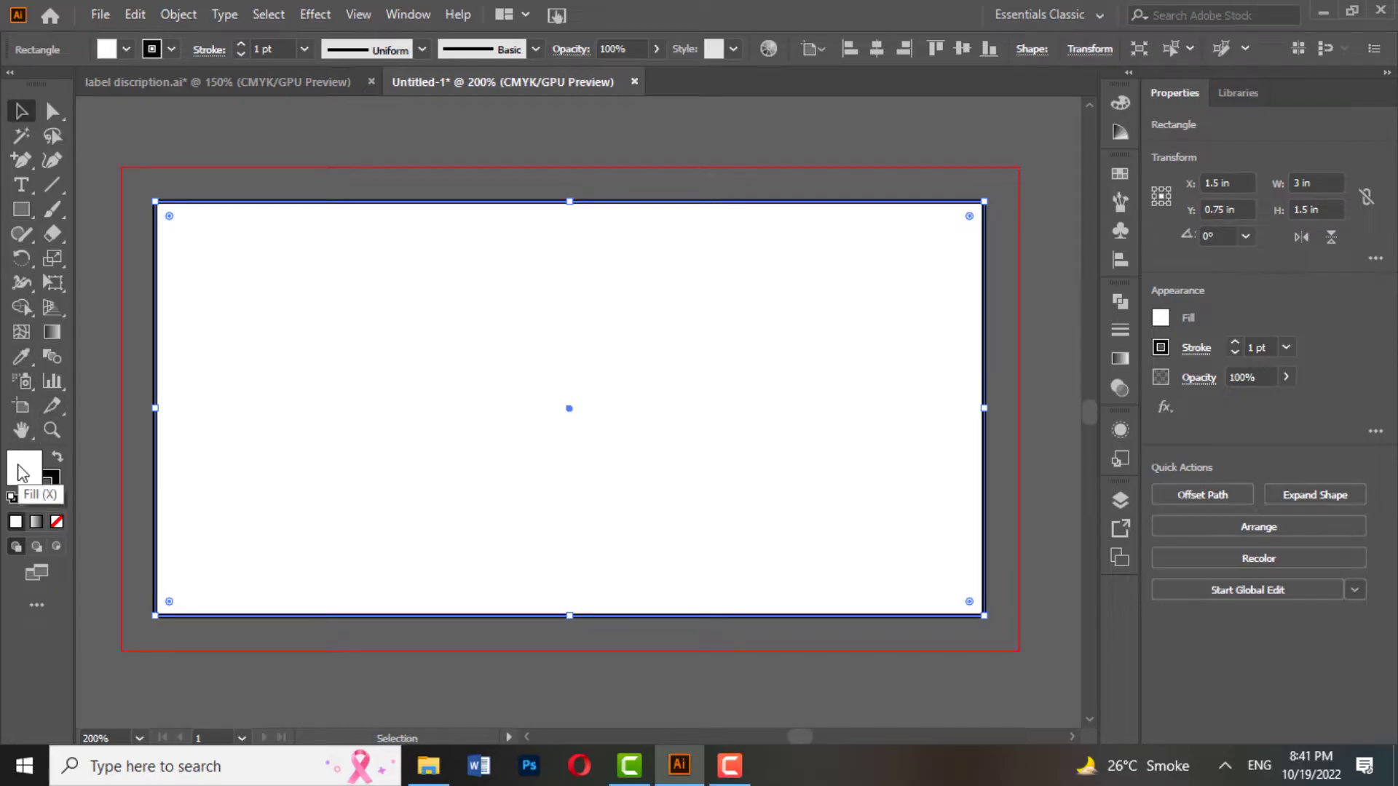
click(56, 523)
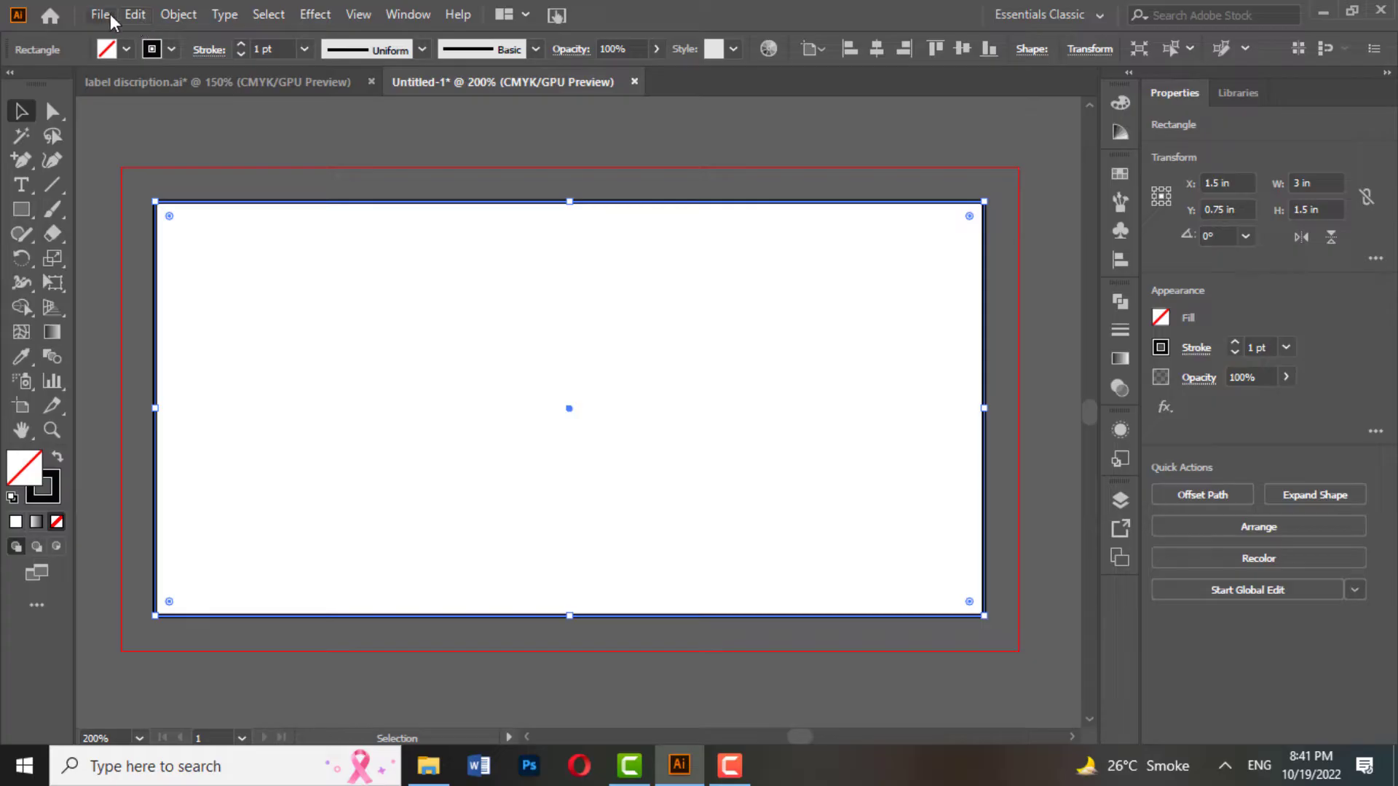
- Offset the rectangle's path by -0.1389 in with miter joins to make an inner margin frame
click(180, 16)
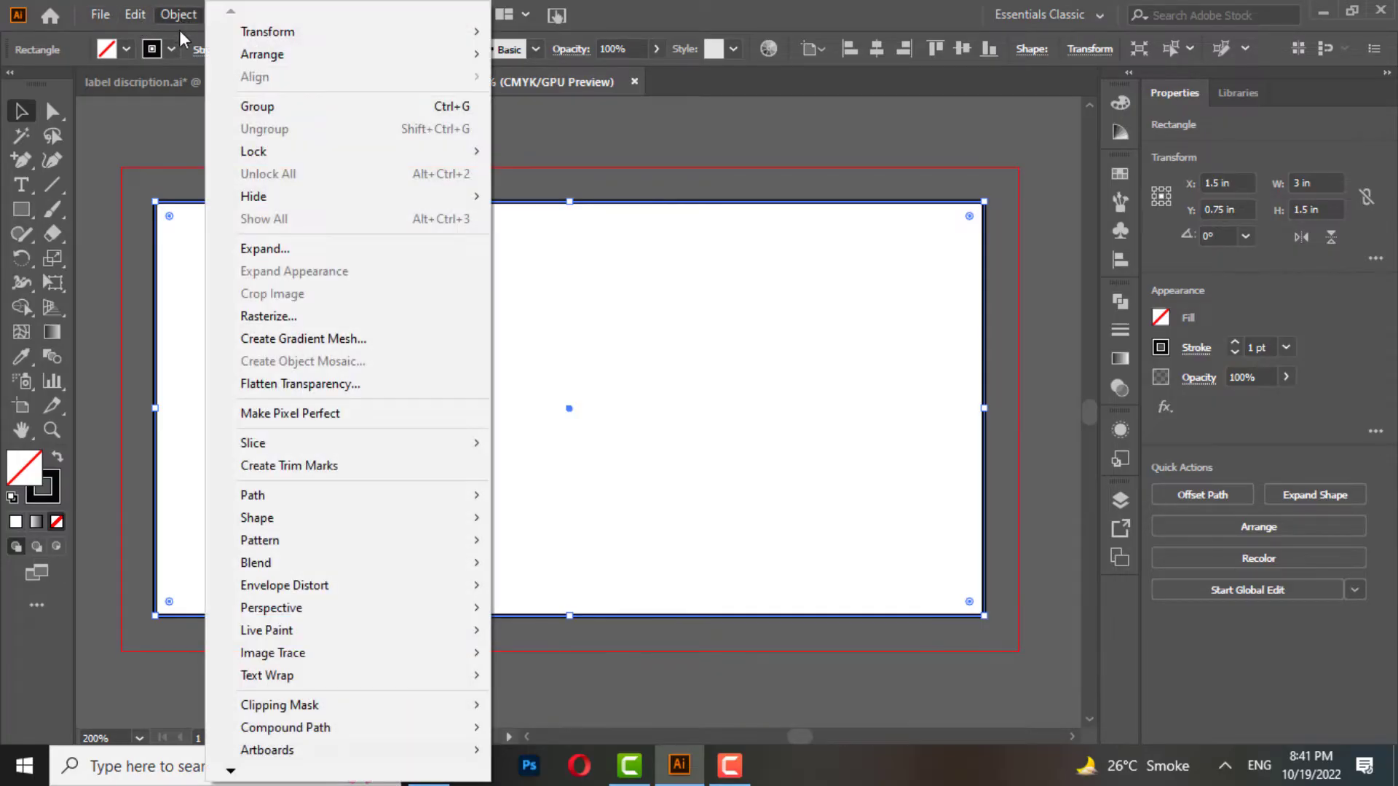
mouse_move(256, 496)
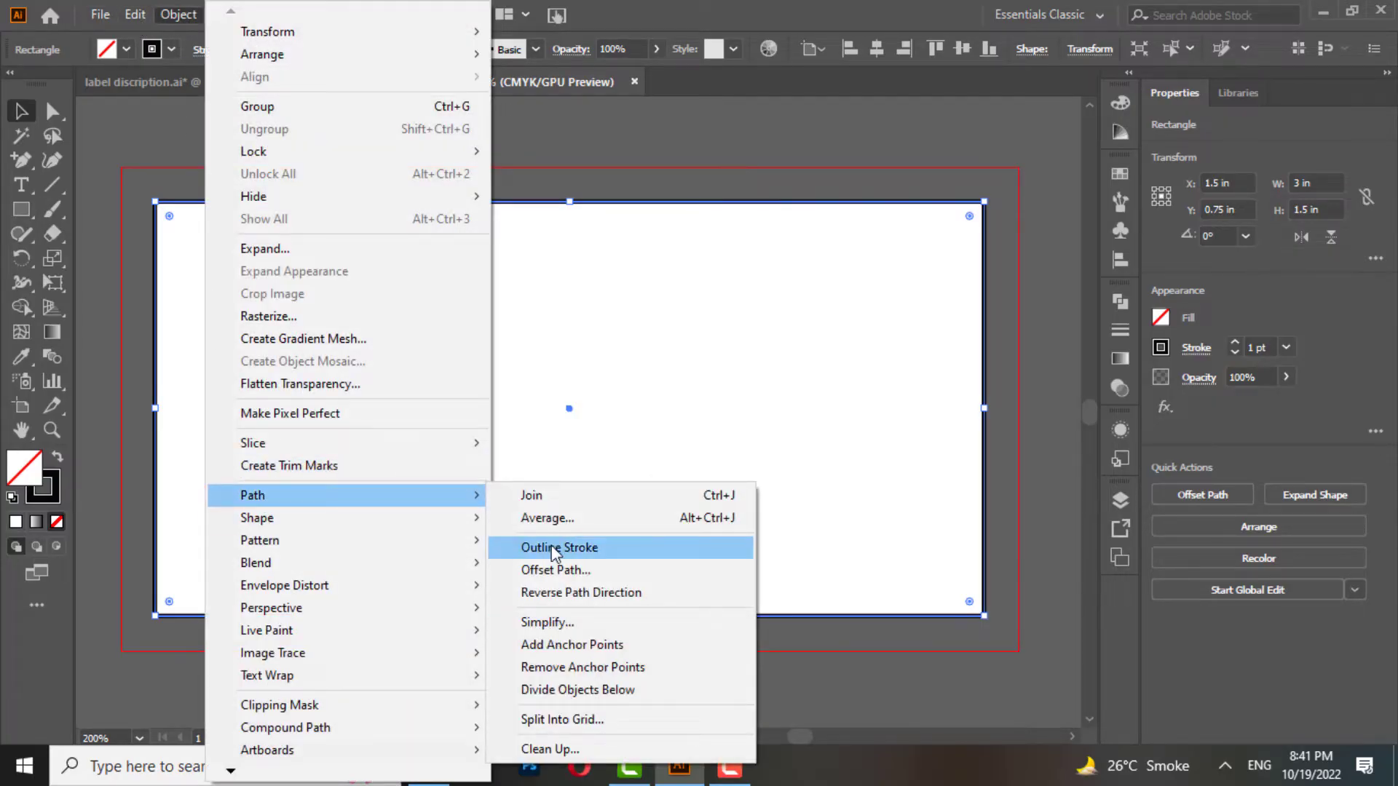
click(553, 570)
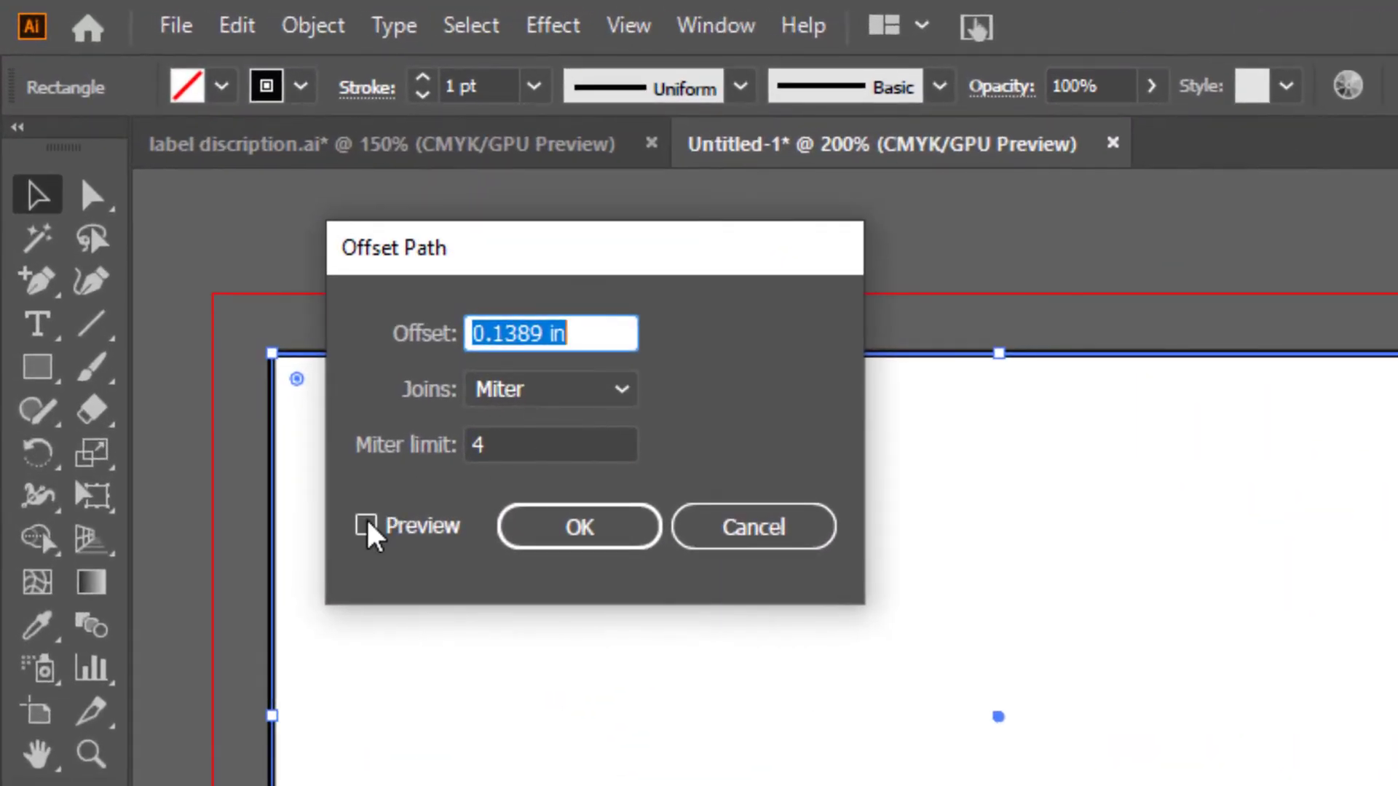
click(366, 525)
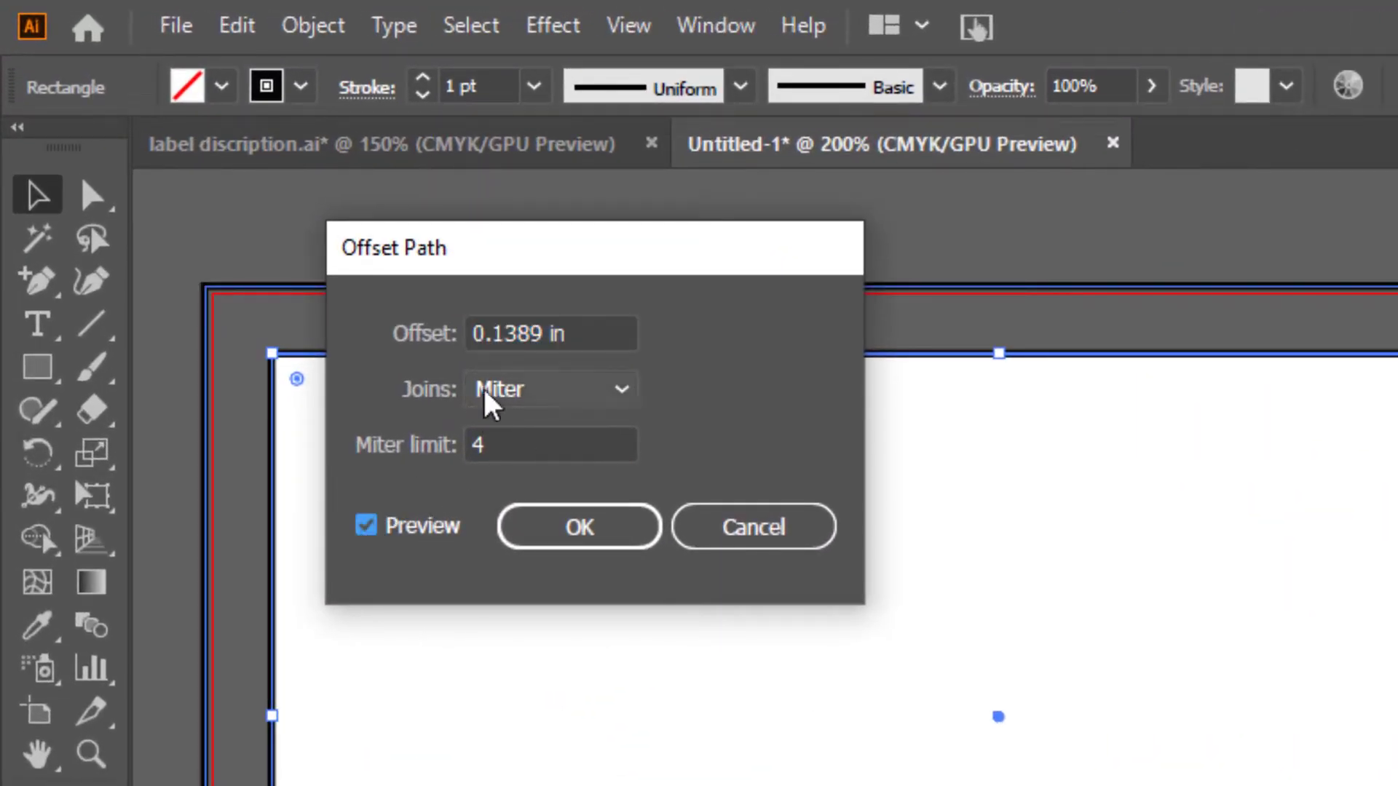
click(476, 327)
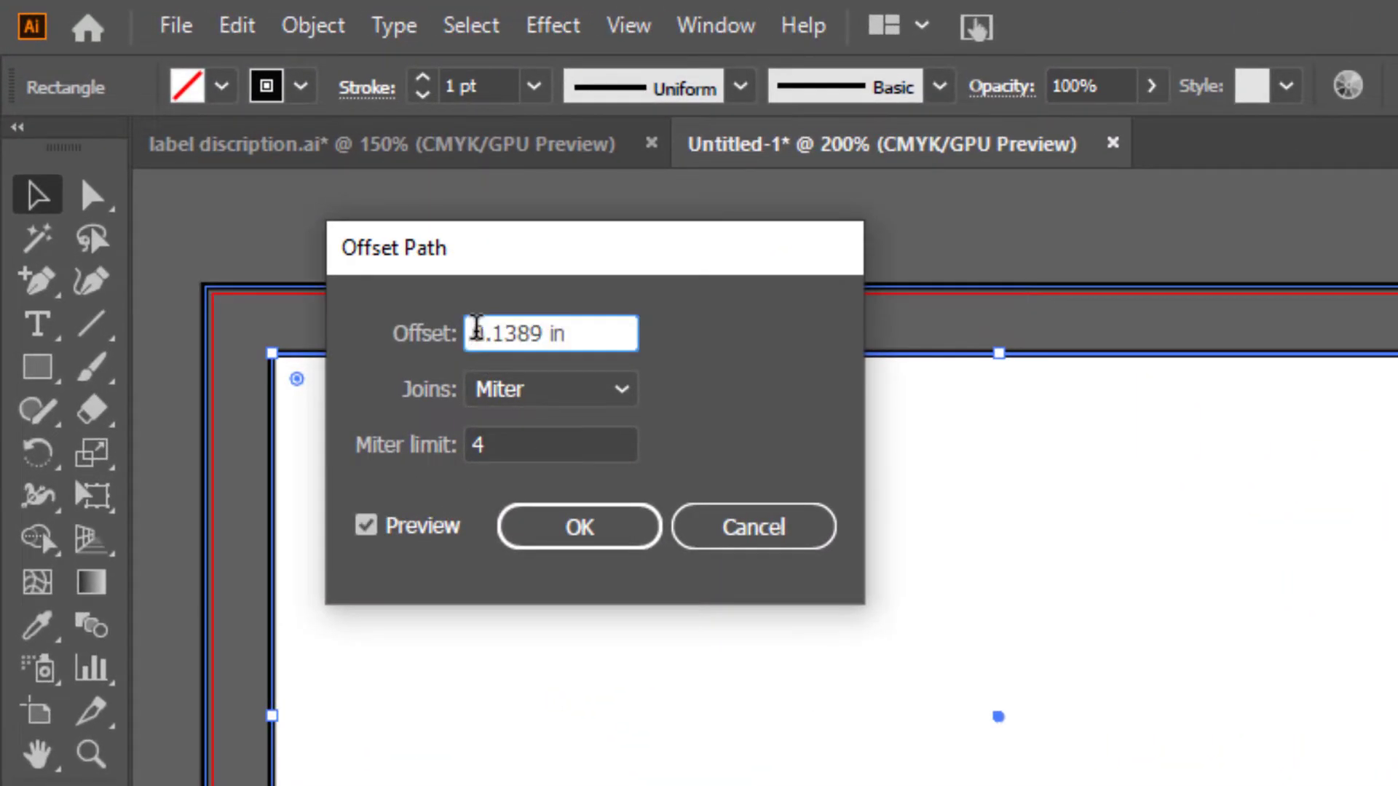
text(-)
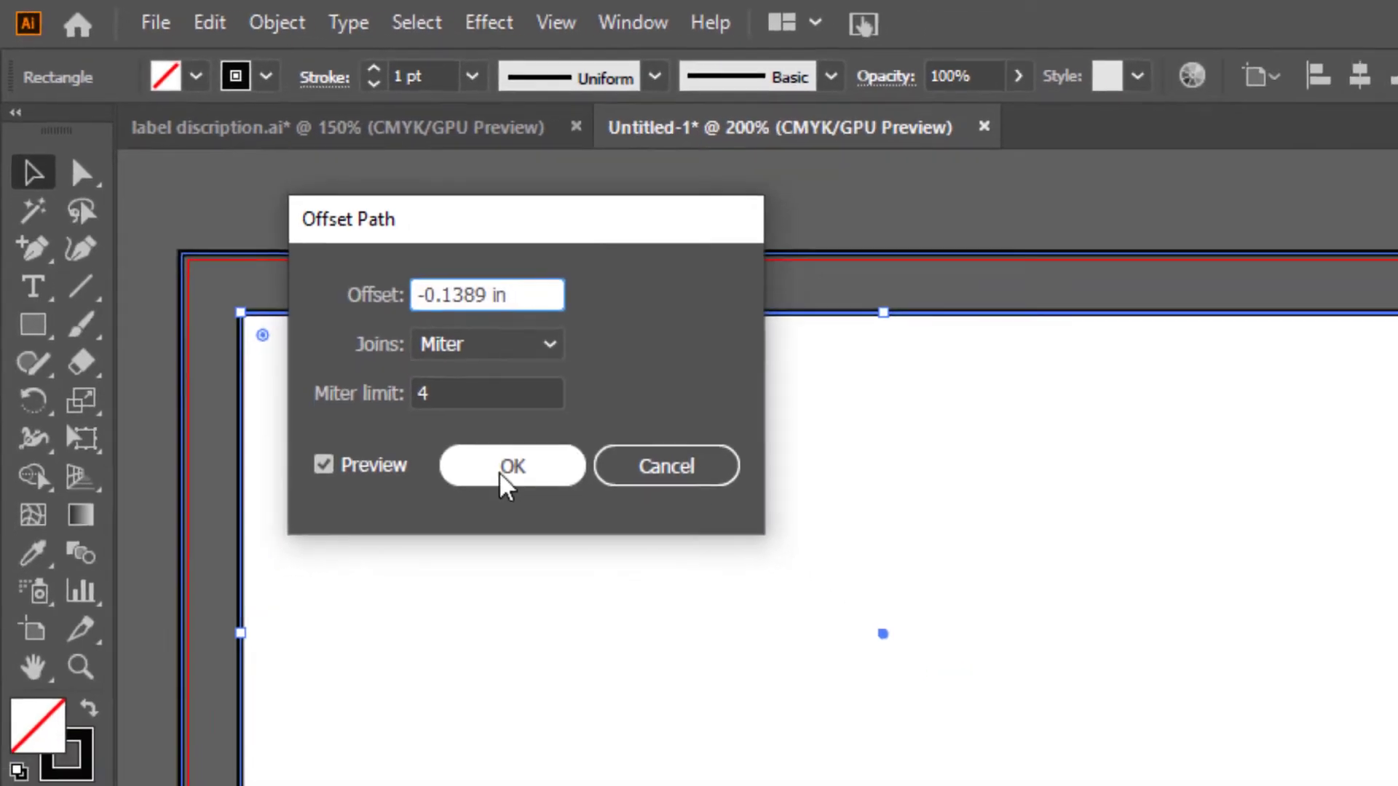
click(506, 473)
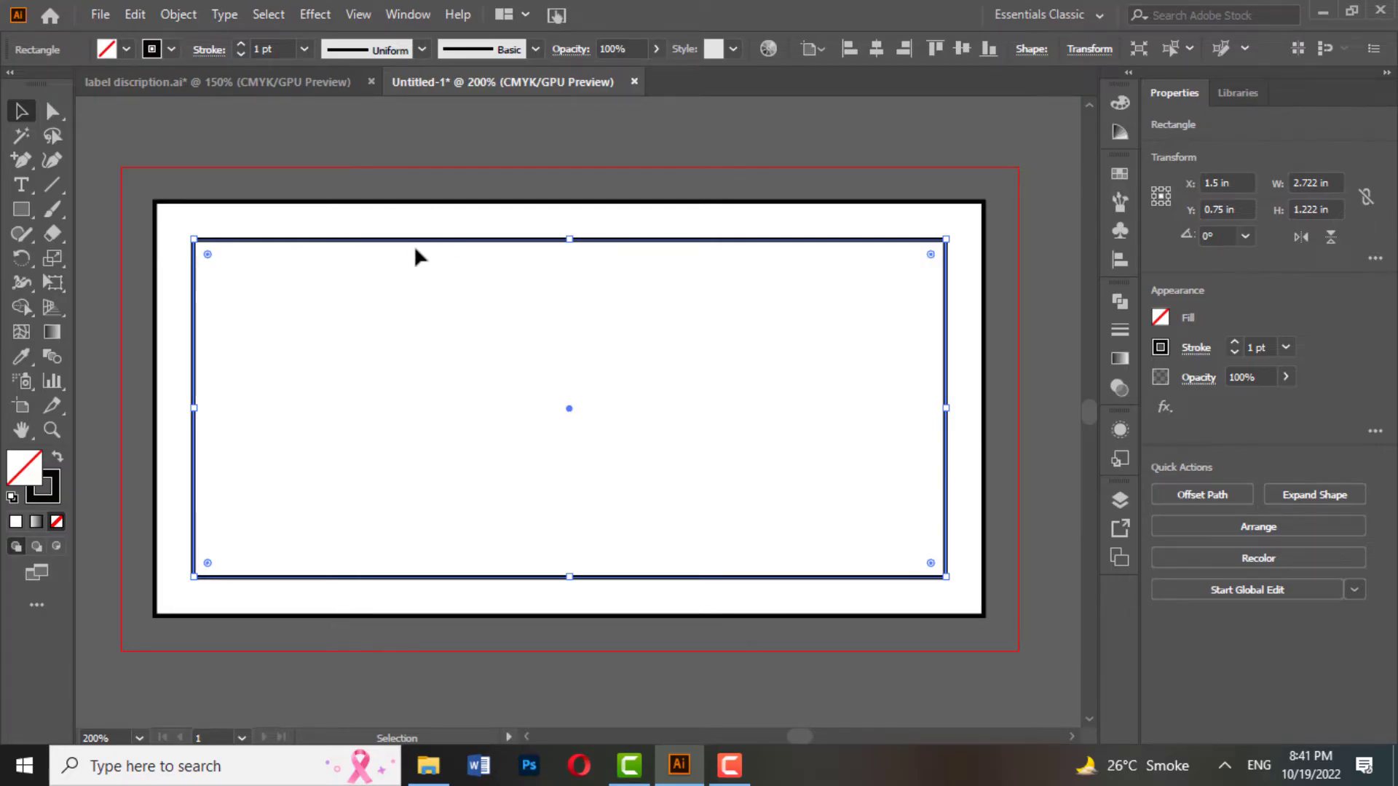
click(286, 122)
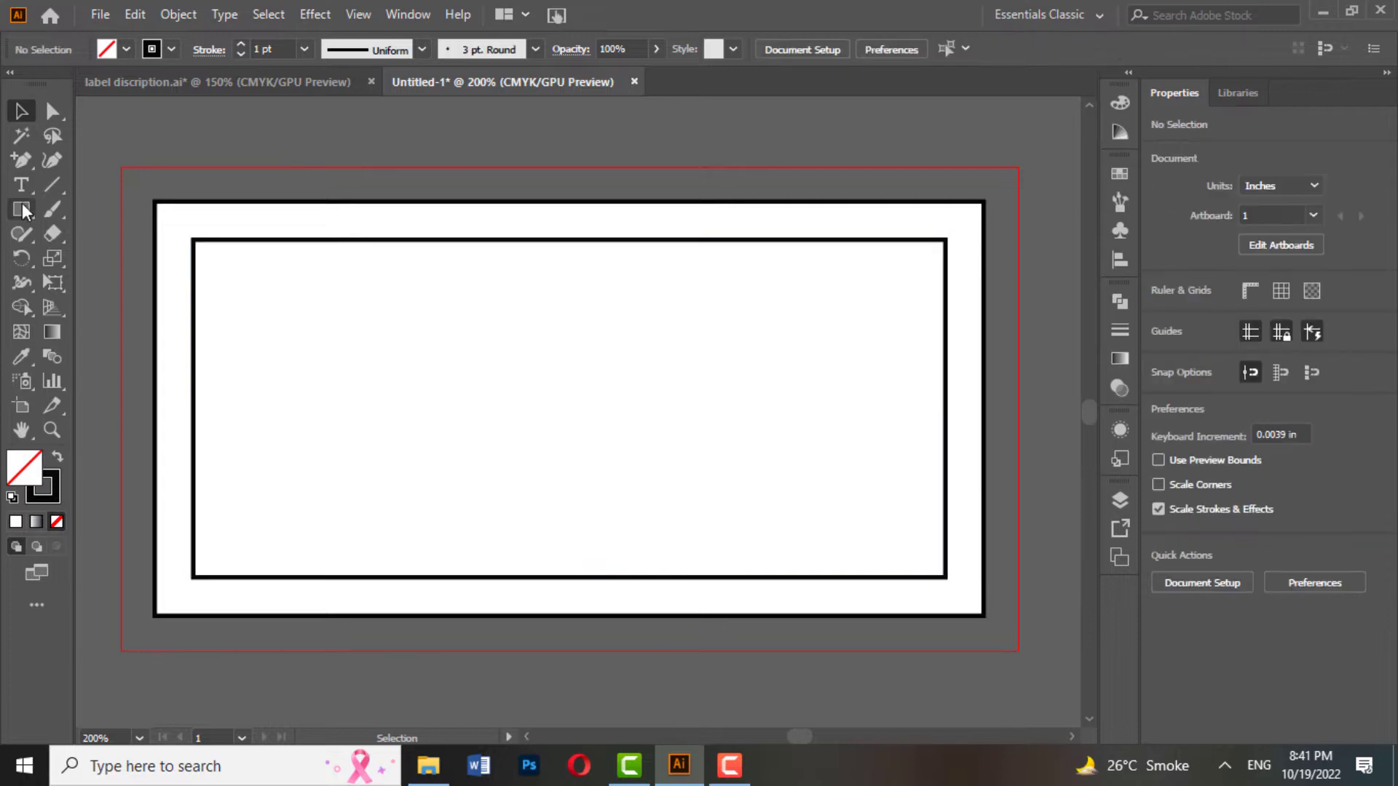
- Draw a full-height rectangle about 0.71 in wide against the left edge of the inner margin frame
click(22, 210)
mouse_move(195, 241)
mouse_down()
mouse_move(326, 351)
mouse_move(410, 530)
mouse_move(389, 577)
mouse_up()
click(20, 111)
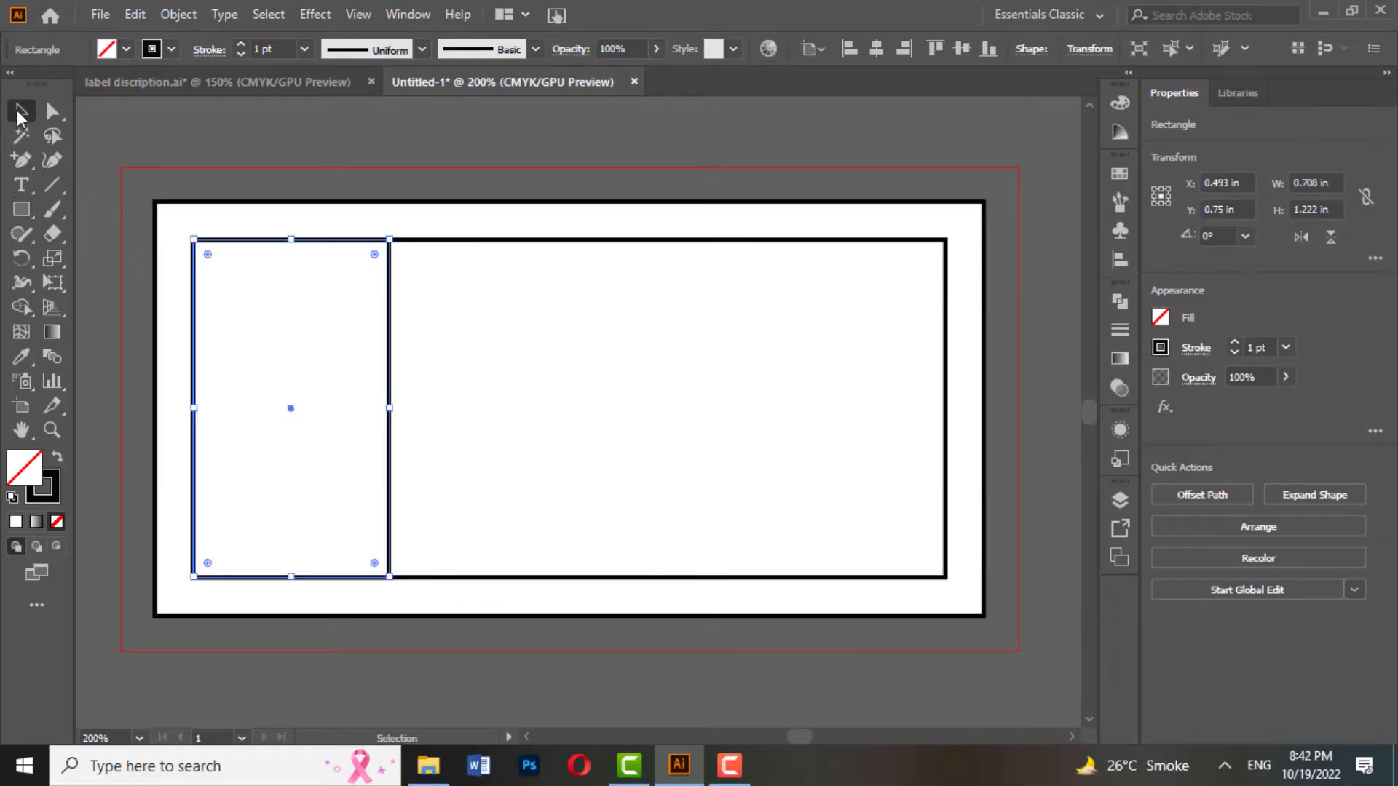
click(289, 149)
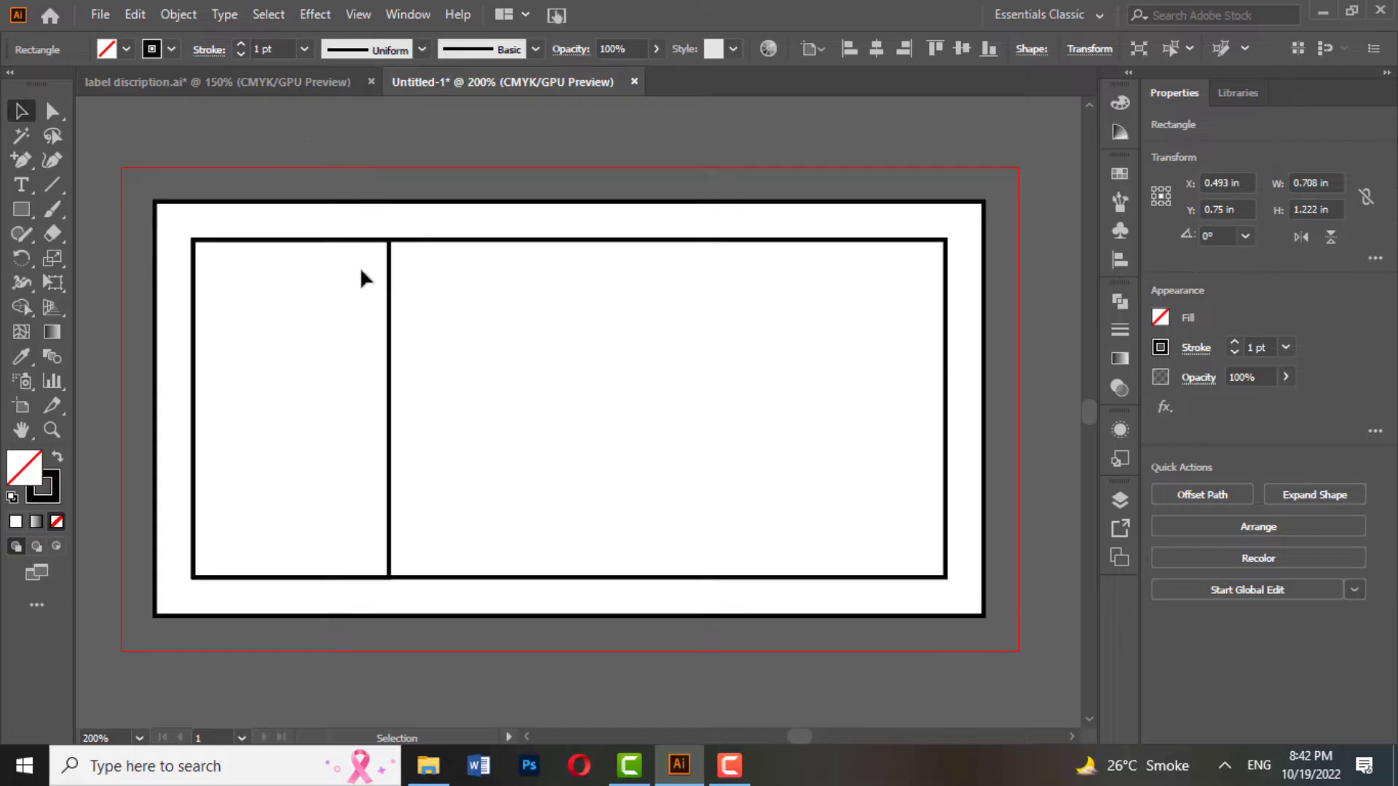
- Duplicate the narrow rectangle into three adjoining panels and stretch them together to fill the margin frame's 2.722 in width
click(386, 339)
drag(387, 341, 582, 355)
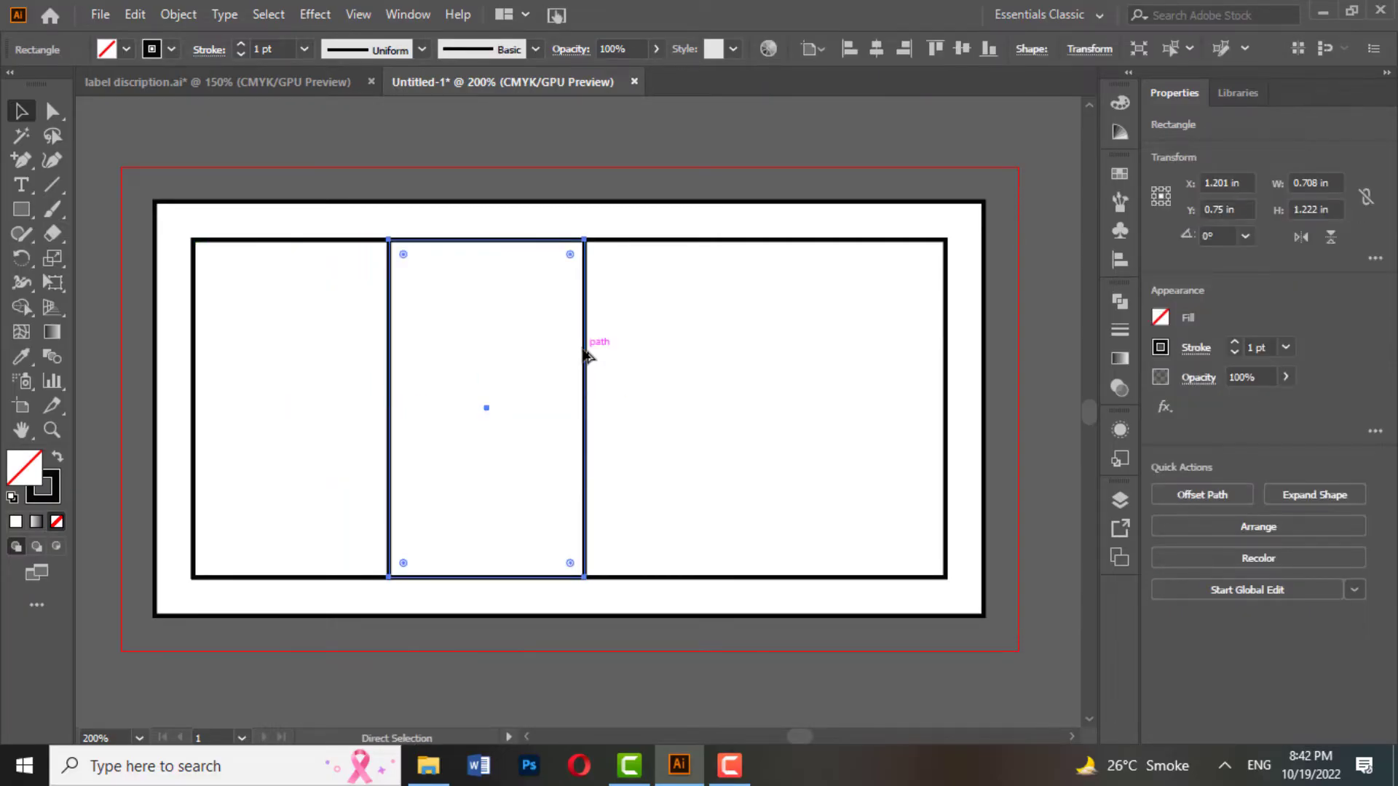
key(ctrl+d)
mouse_move(328, 315)
mouse_down()
mouse_move(776, 405)
mouse_move(944, 412)
mouse_up()
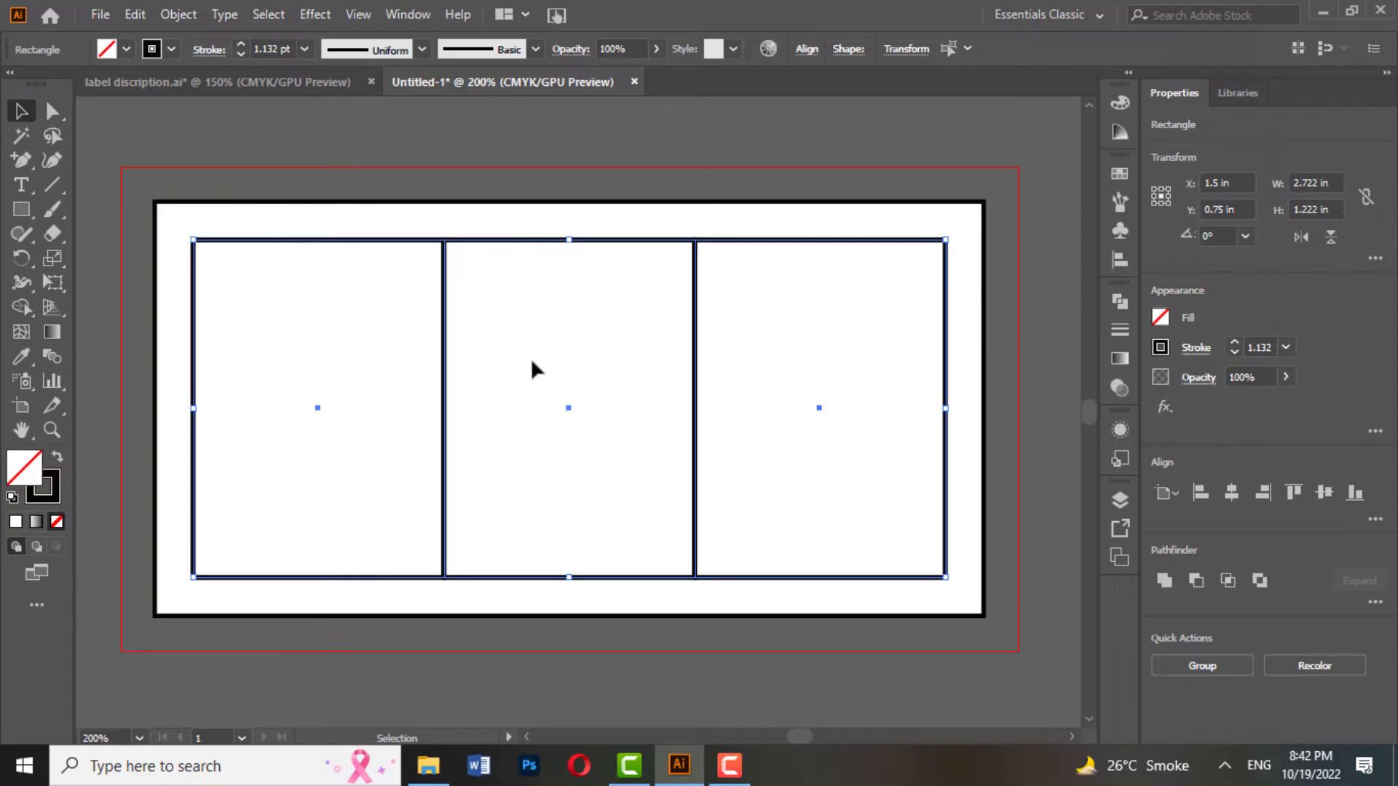
- Add the outer artboard-sized rectangle to the selected panels and convert them all to guides
shift+click(284, 204)
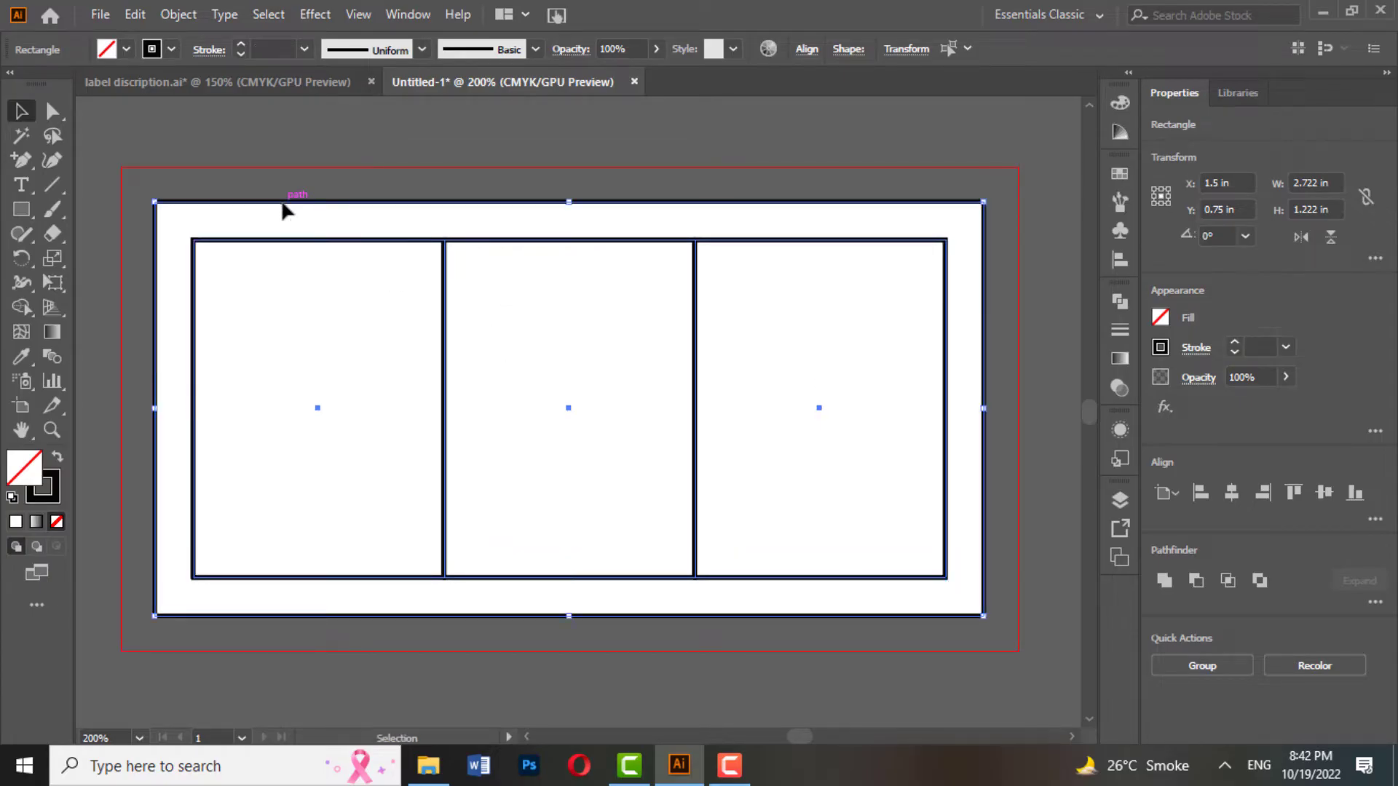
right_click(396, 161)
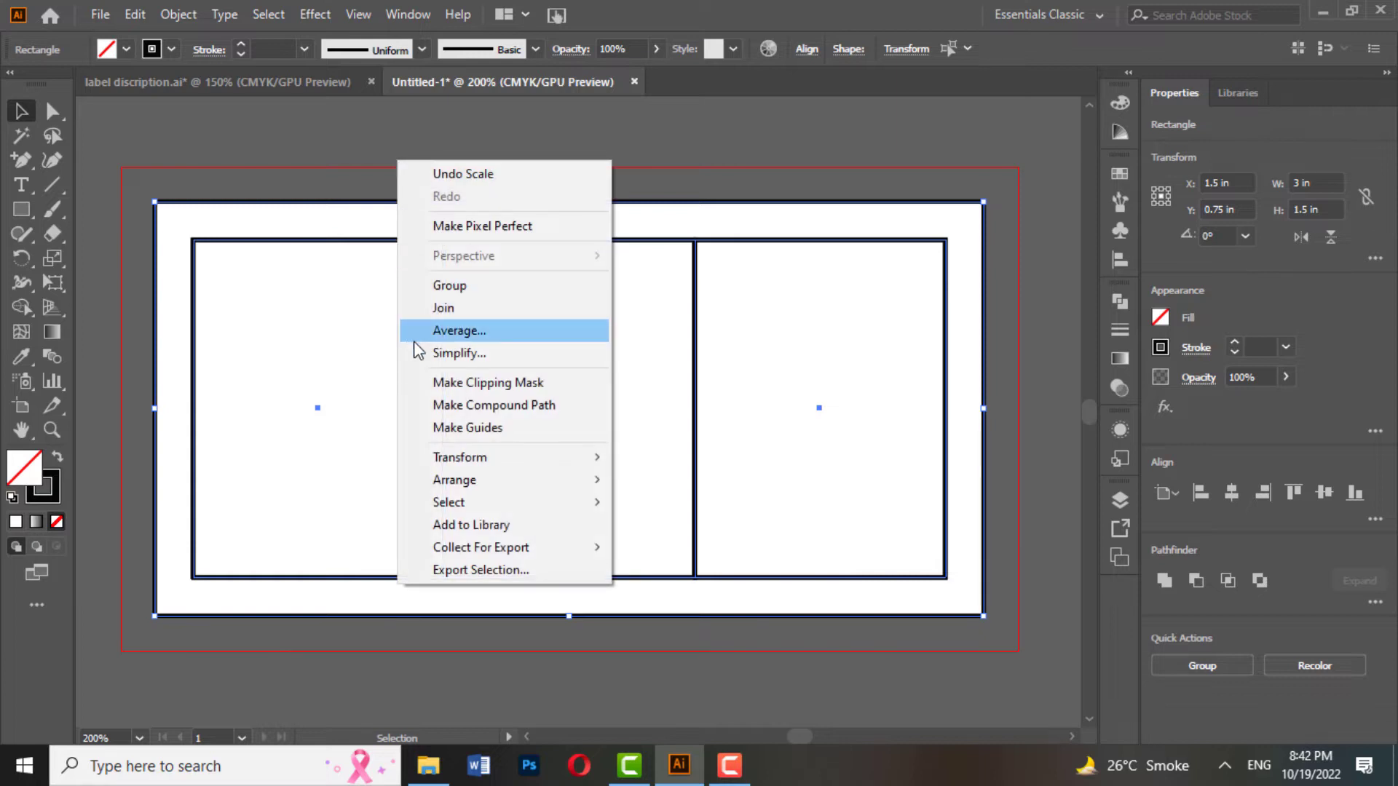
click(482, 427)
- Draw a background rectangle about 3.25 × 1.77 in over the bleed area and swap its stroke and fill for a solid black fill
key(m)
drag(120, 158, 1019, 647)
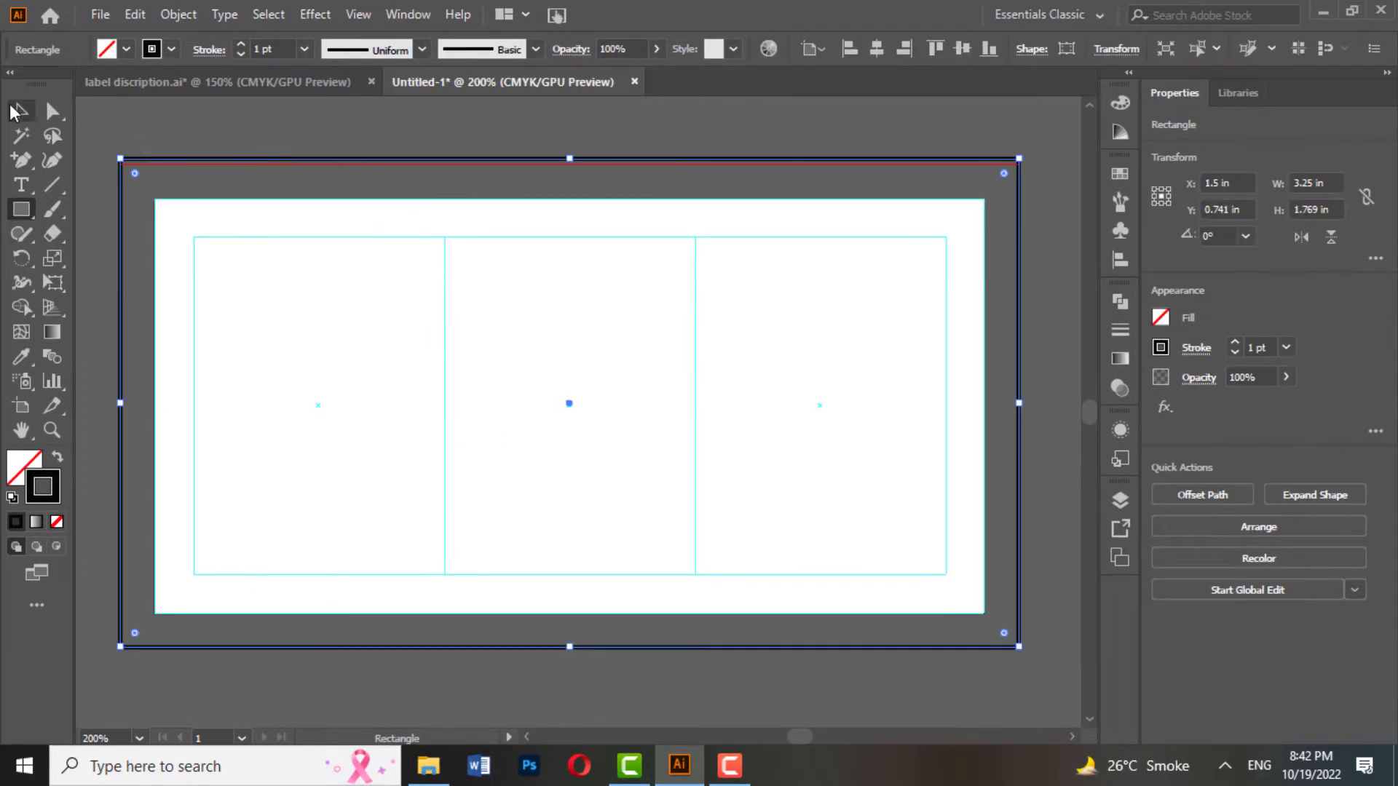
click(15, 111)
key(shift+x)
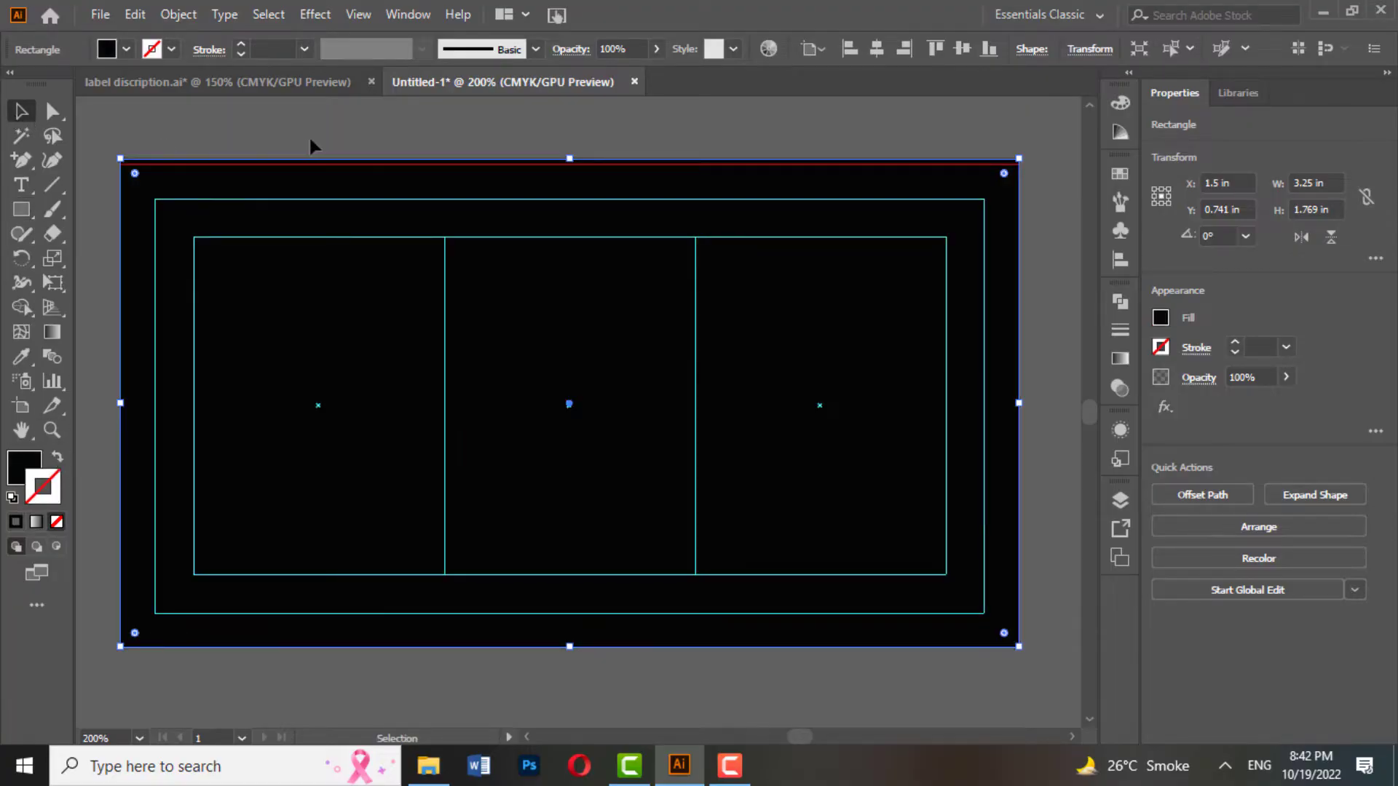
click(369, 131)
- Copy the three green and cream color swatches from label discription.ai into Untitled-1, above the artboard
click(279, 81)
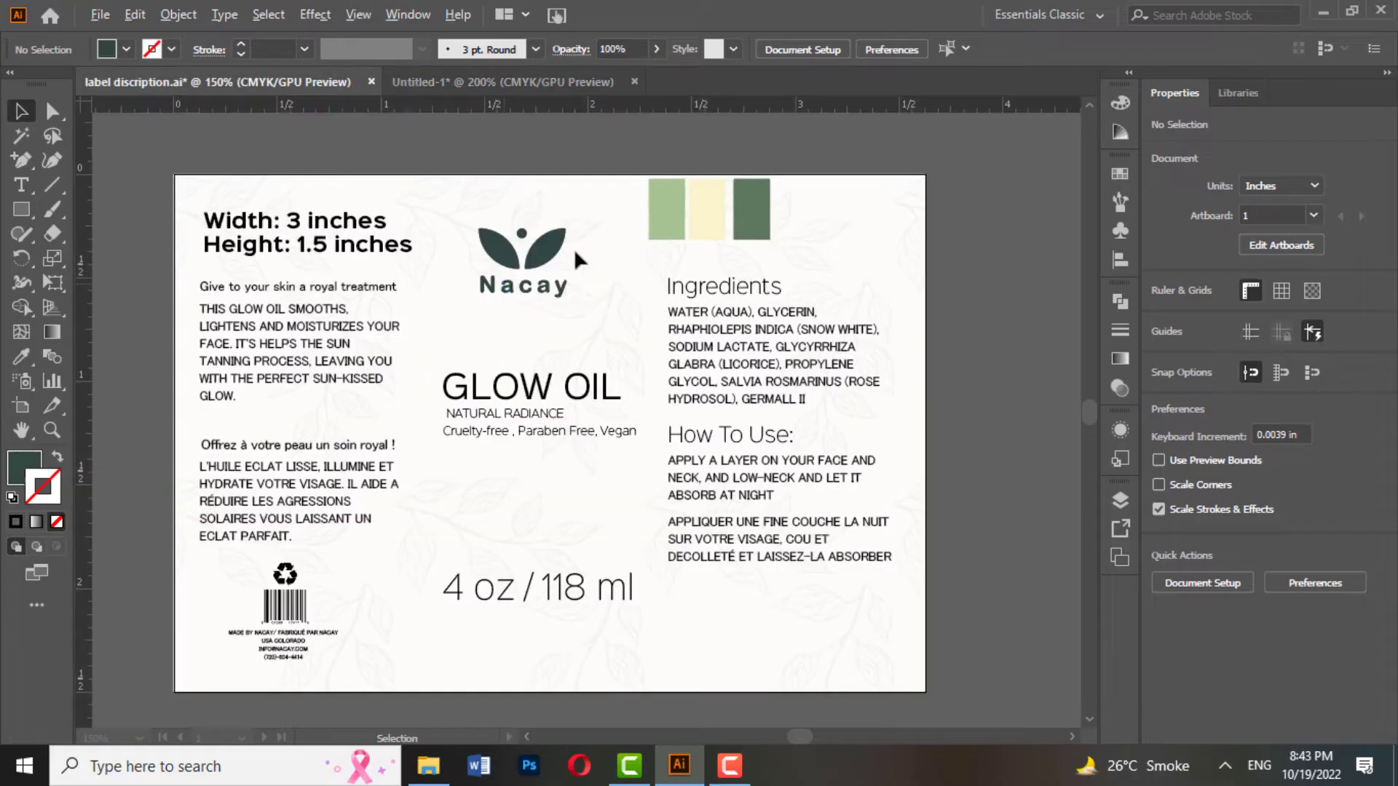
drag(785, 223, 471, 166)
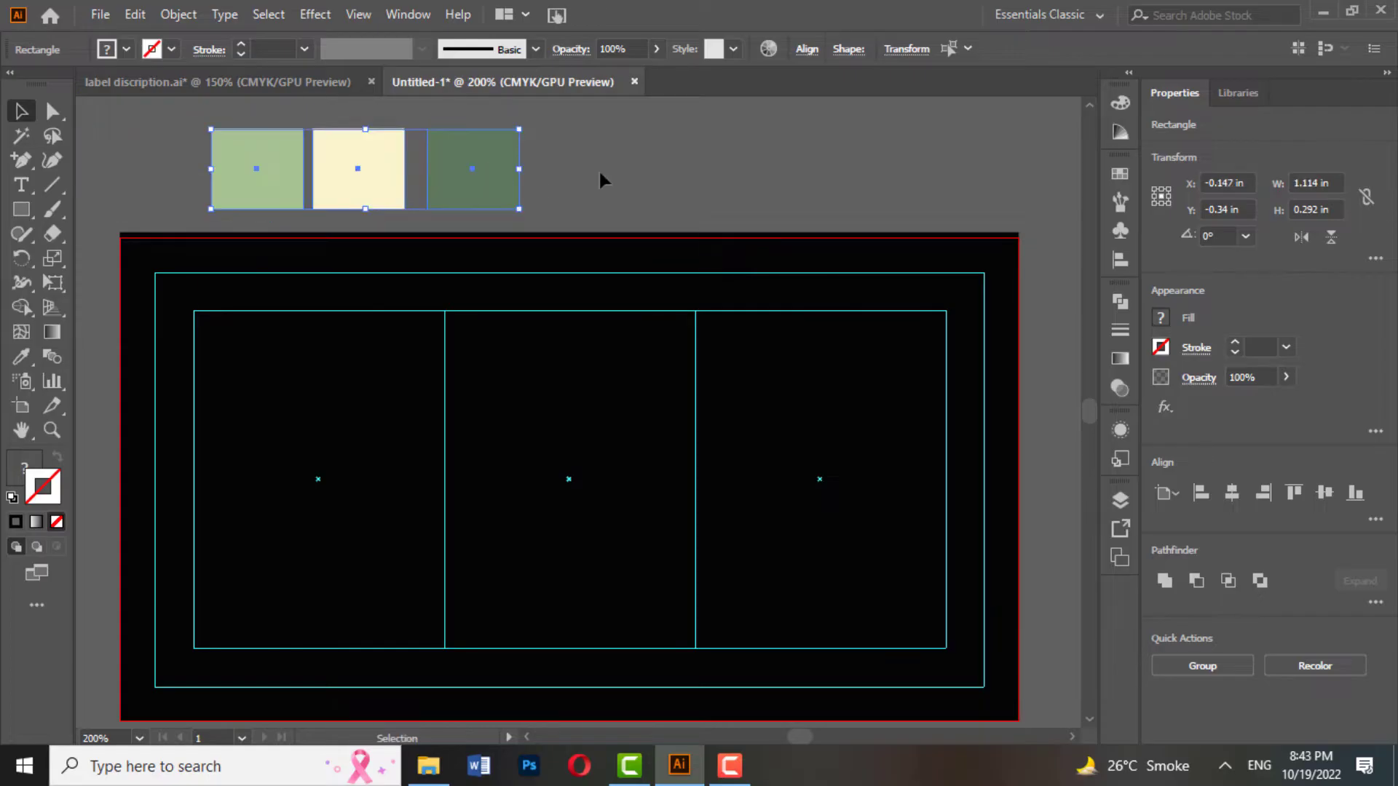
click(612, 177)
- Fill the black background rectangle with the cream color sampled from the middle swatch
scroll(619, 175, down, 1)
scroll(619, 178, down, 1)
click(147, 181)
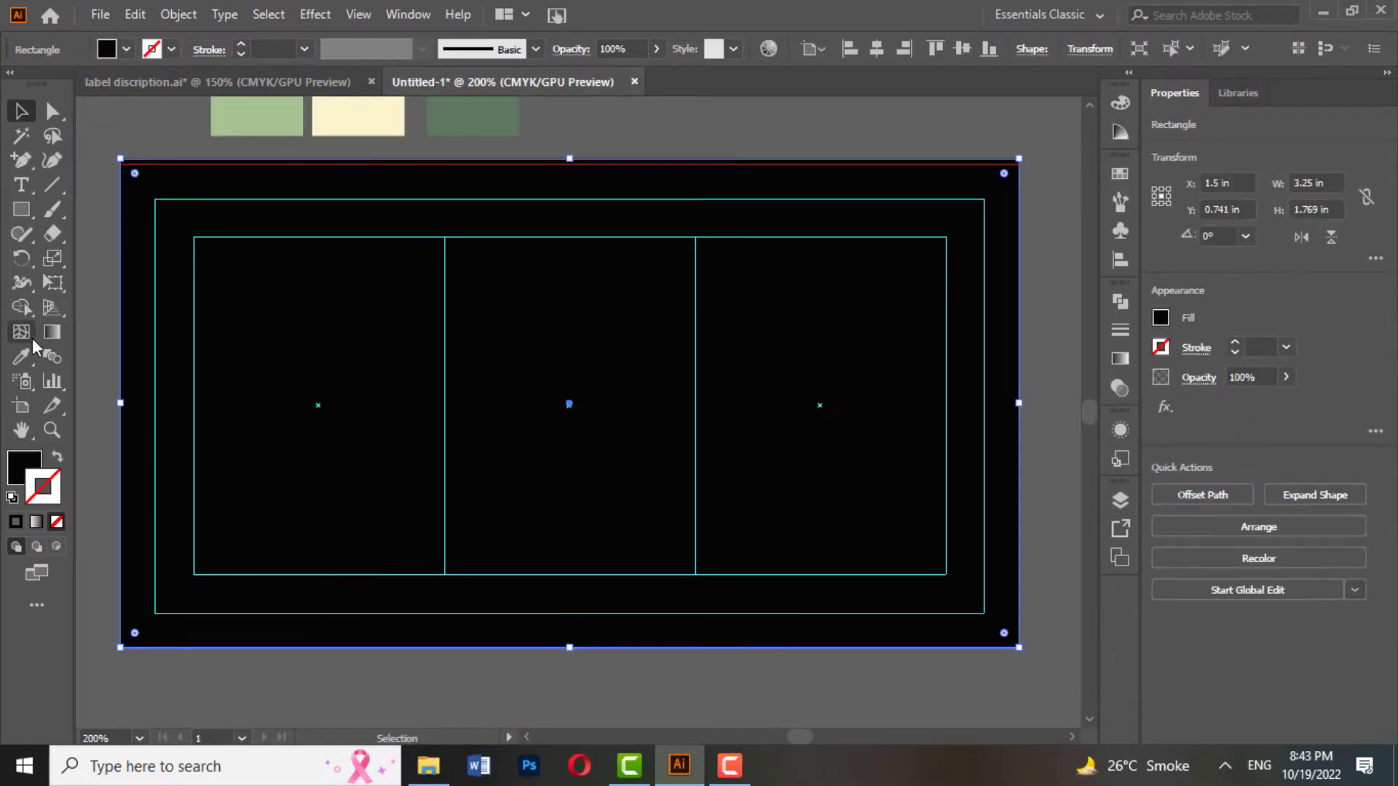
click(21, 356)
scroll(334, 195, up, 1)
click(351, 160)
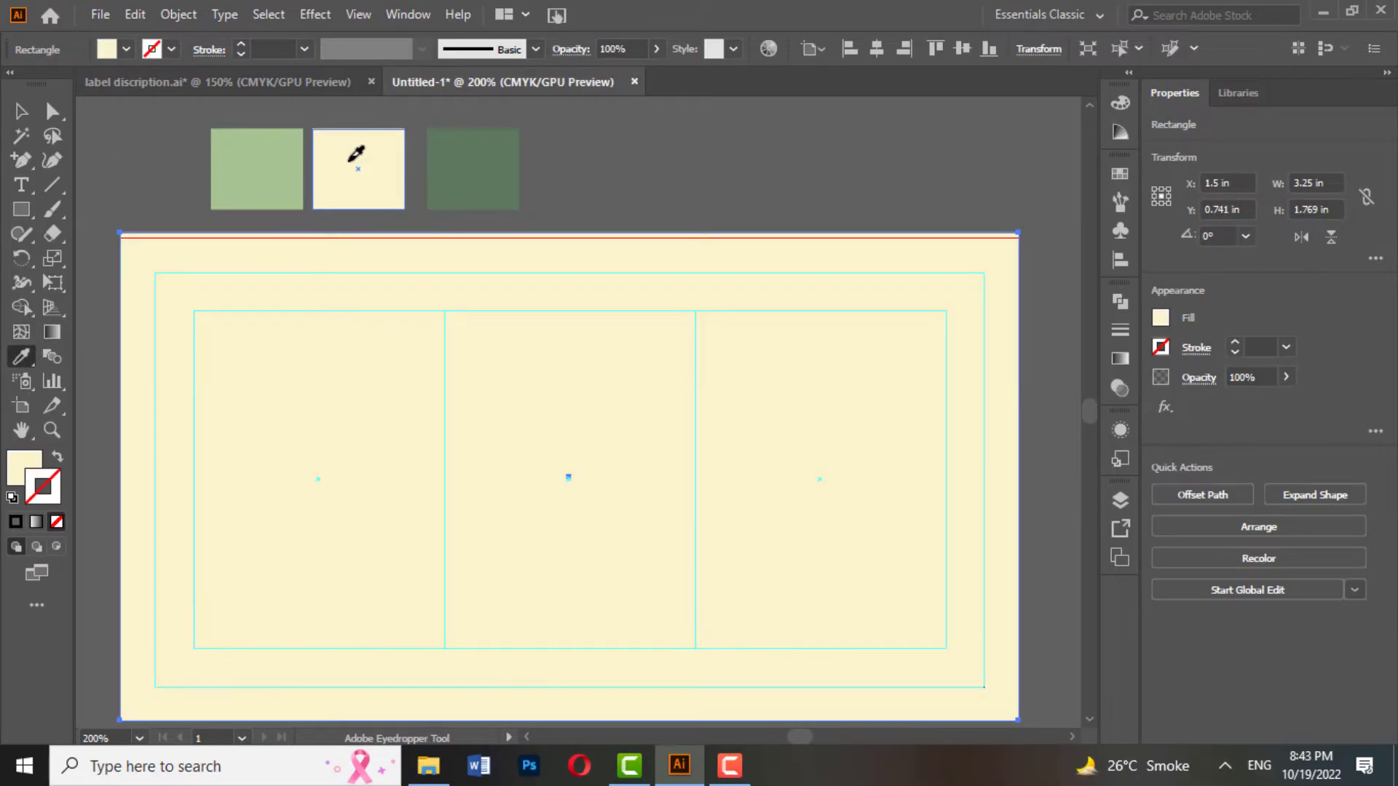
click(21, 111)
scroll(436, 147, down, 2)
scroll(438, 149, up, 1)
click(624, 139)
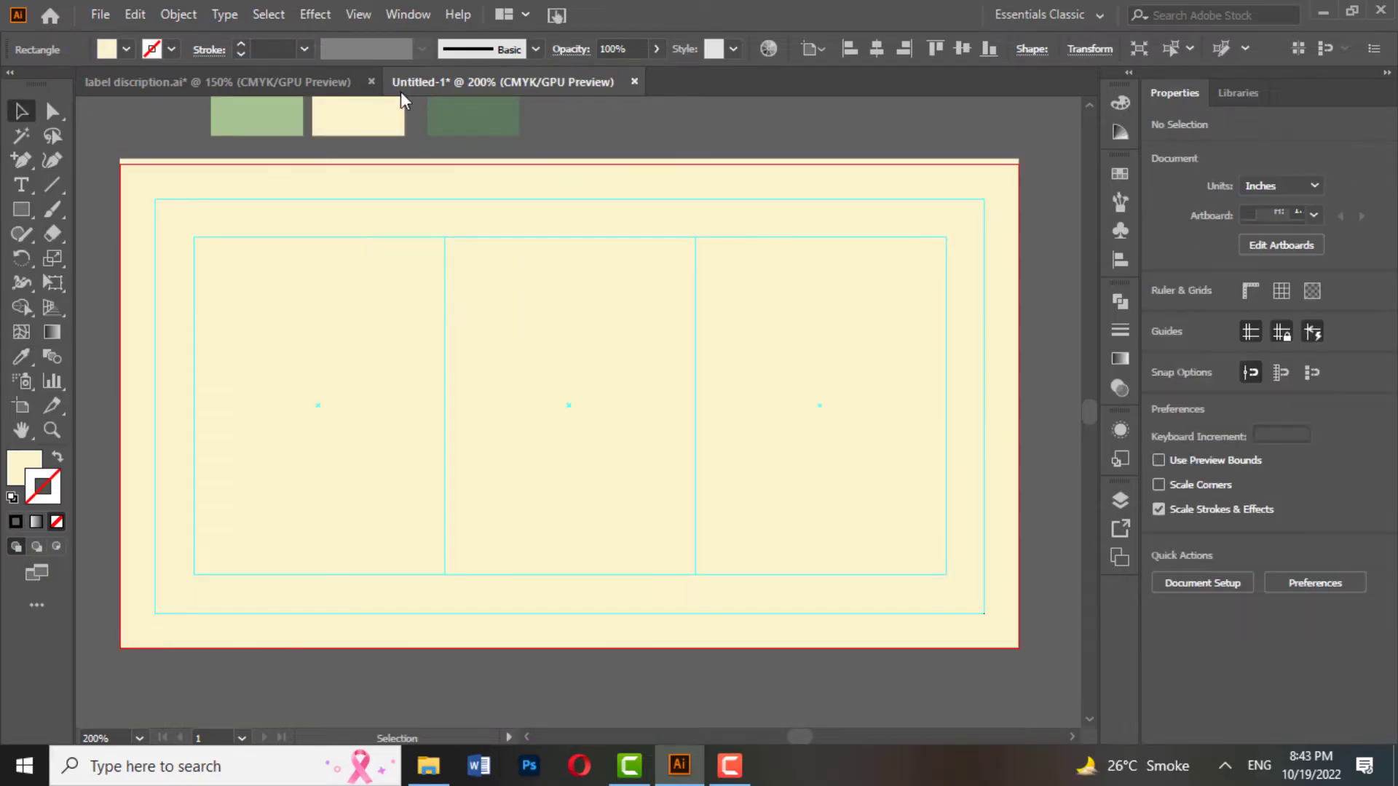
- Copy all the text, logo and barcode content from label discription.ai into Untitled-1 and place it below the artboard
click(218, 82)
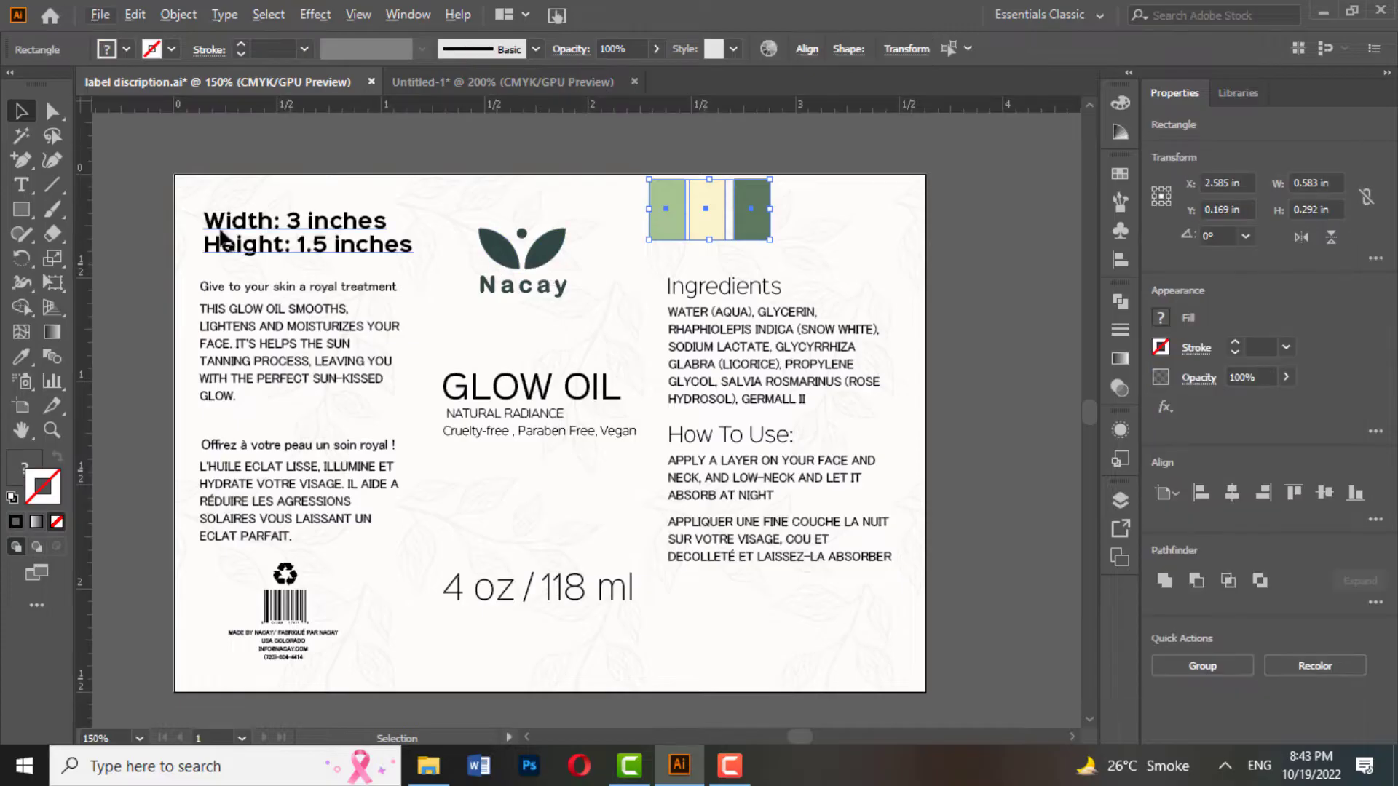
drag(199, 198, 905, 663)
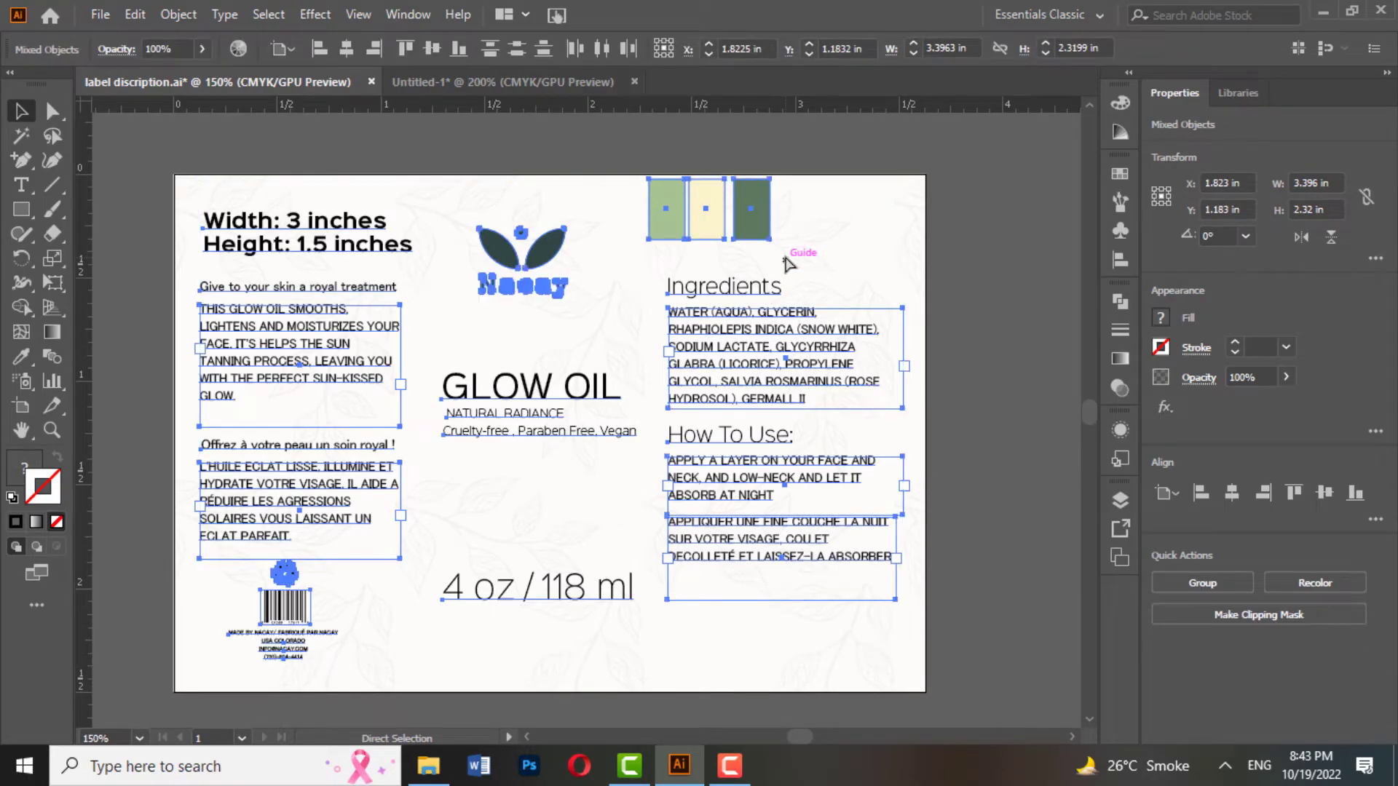
click(466, 80)
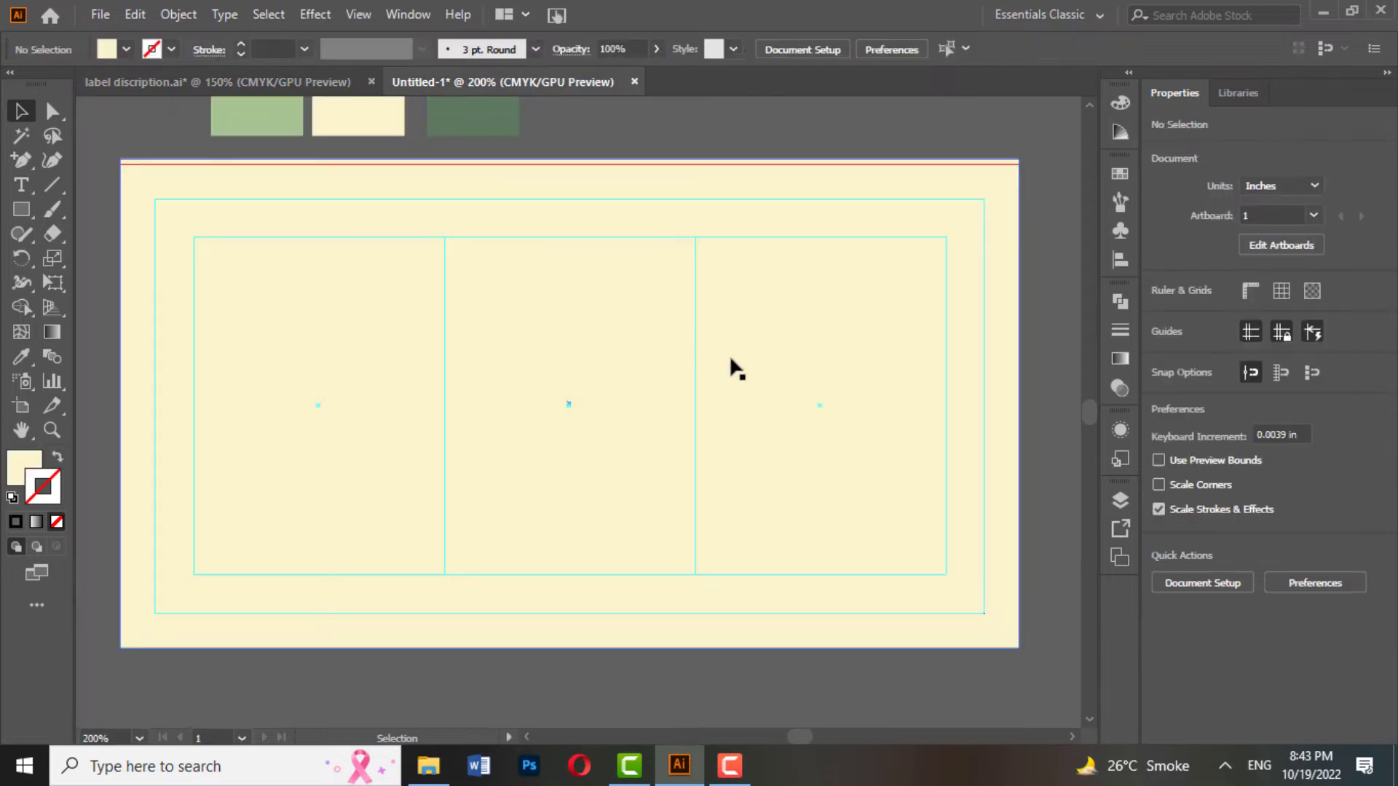
drag(805, 376, 616, 407)
scroll(626, 387, down, 1)
scroll(625, 385, down, 1)
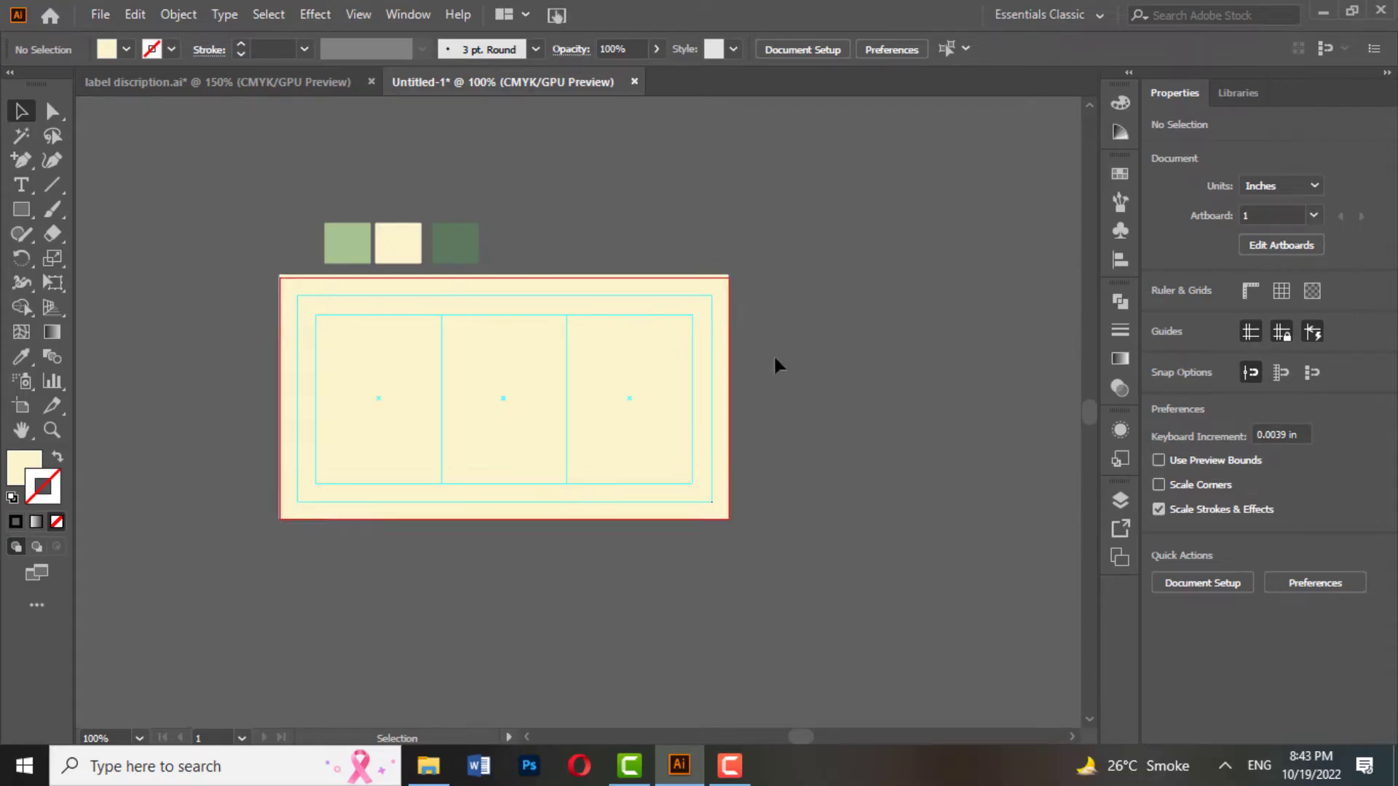
key(ctrl)
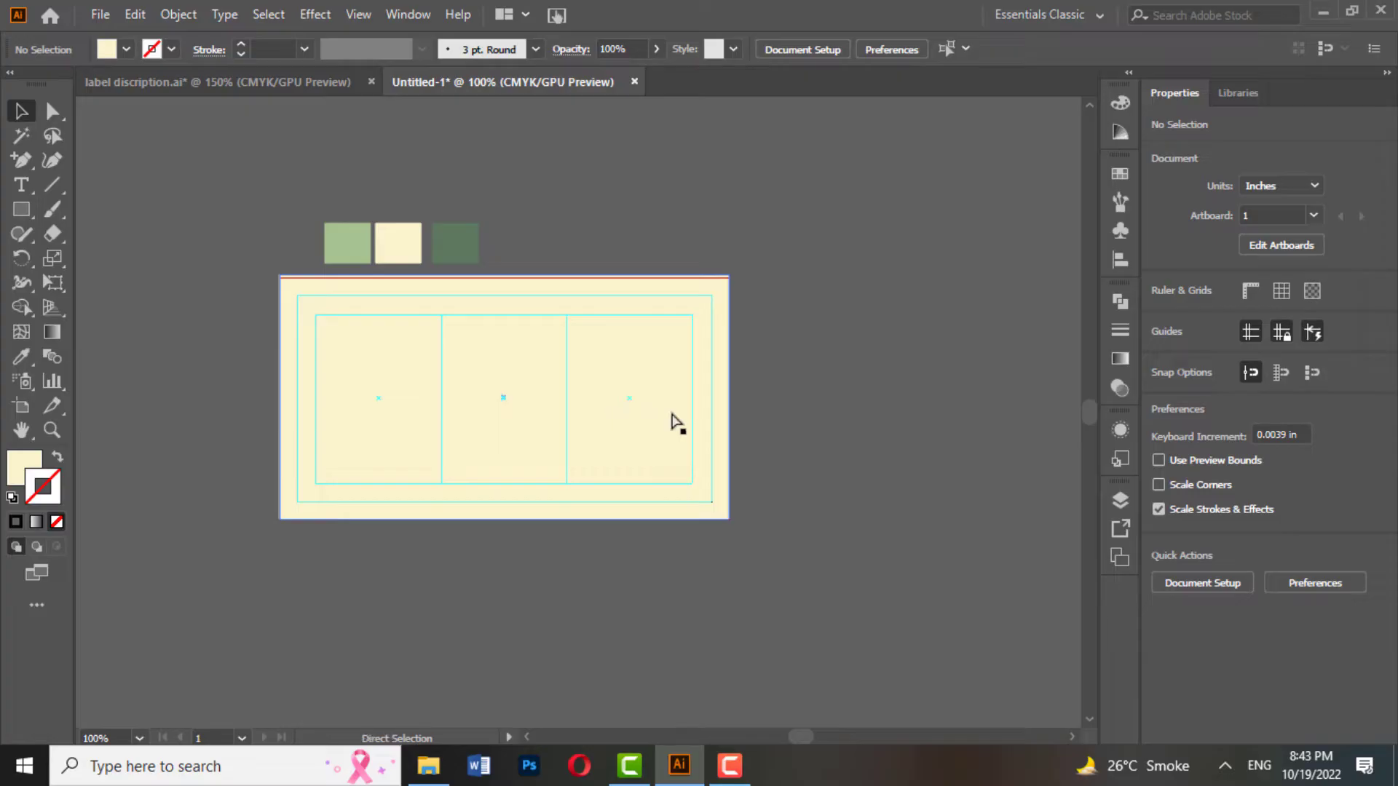
key(ctrl+v)
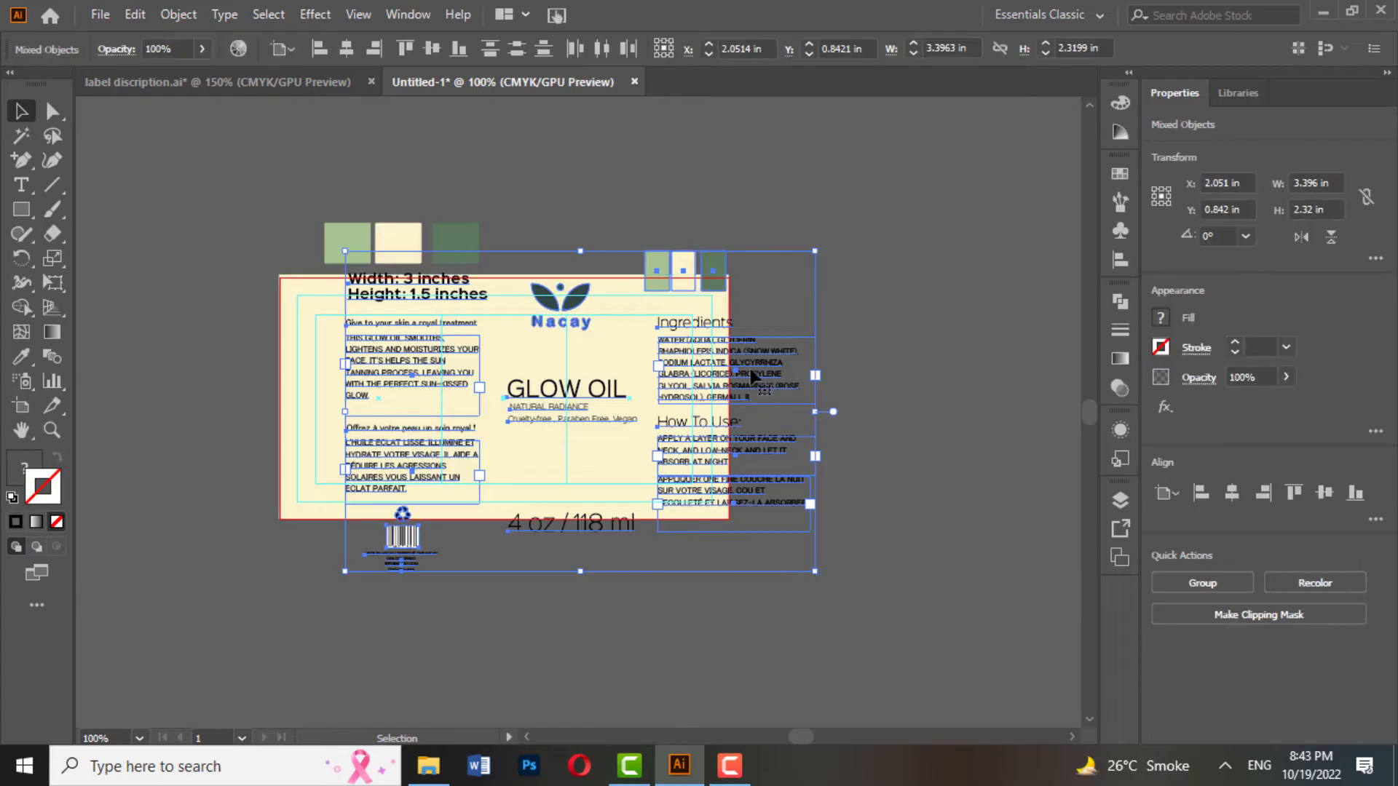
drag(763, 366, 928, 581)
scroll(843, 378, down, 6)
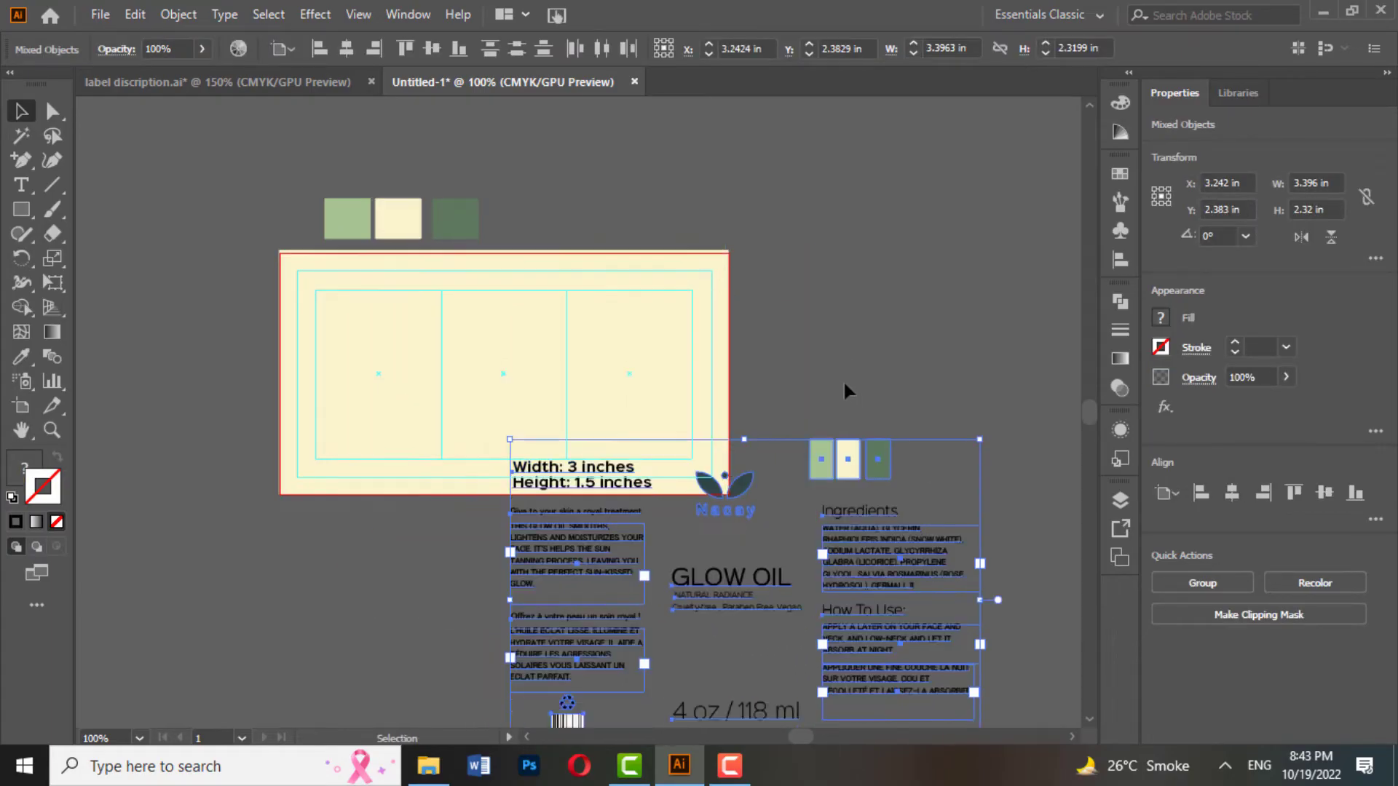
drag(830, 422, 796, 520)
click(843, 225)
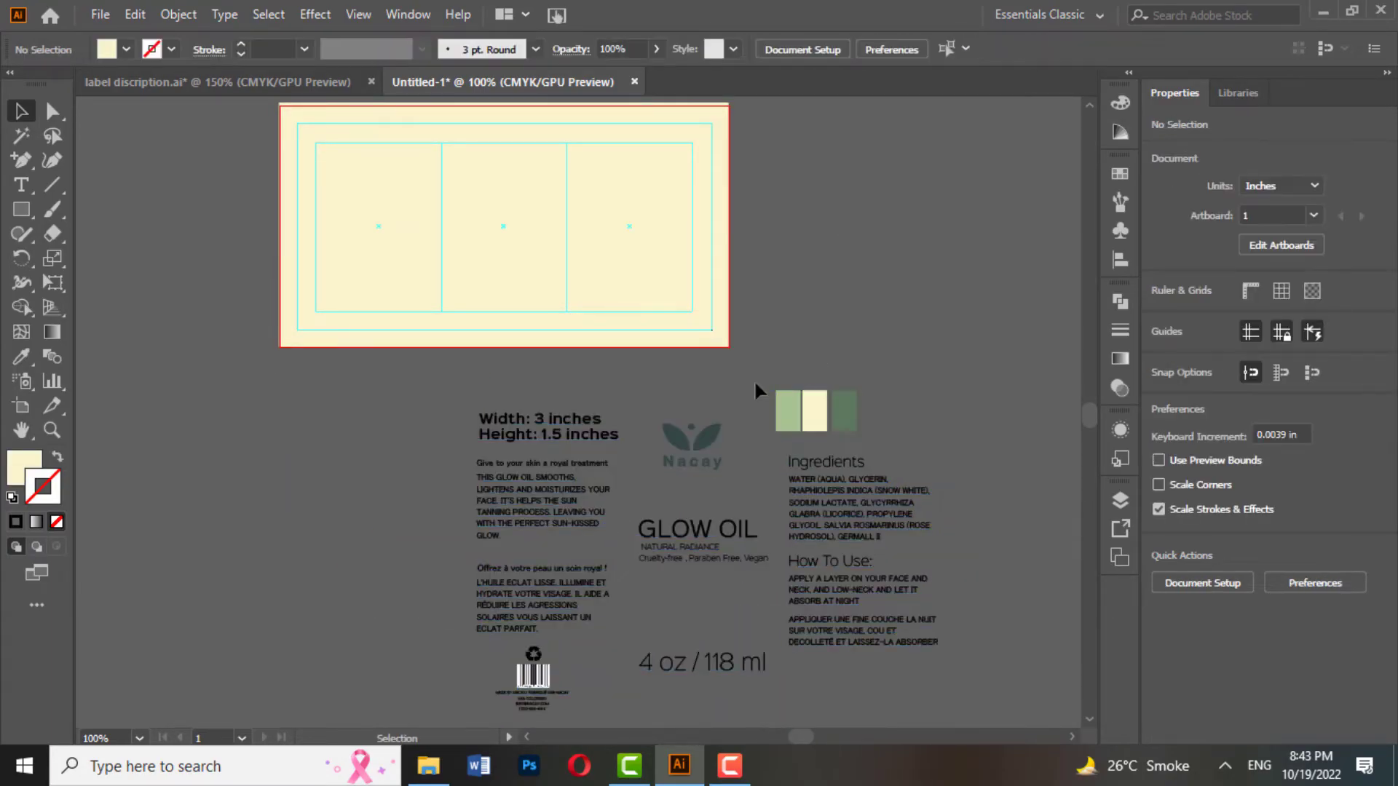
- Delete the pasted duplicate color swatches and the width and height note from the content below the artboard
drag(758, 397, 883, 436)
key(Delete)
click(516, 424)
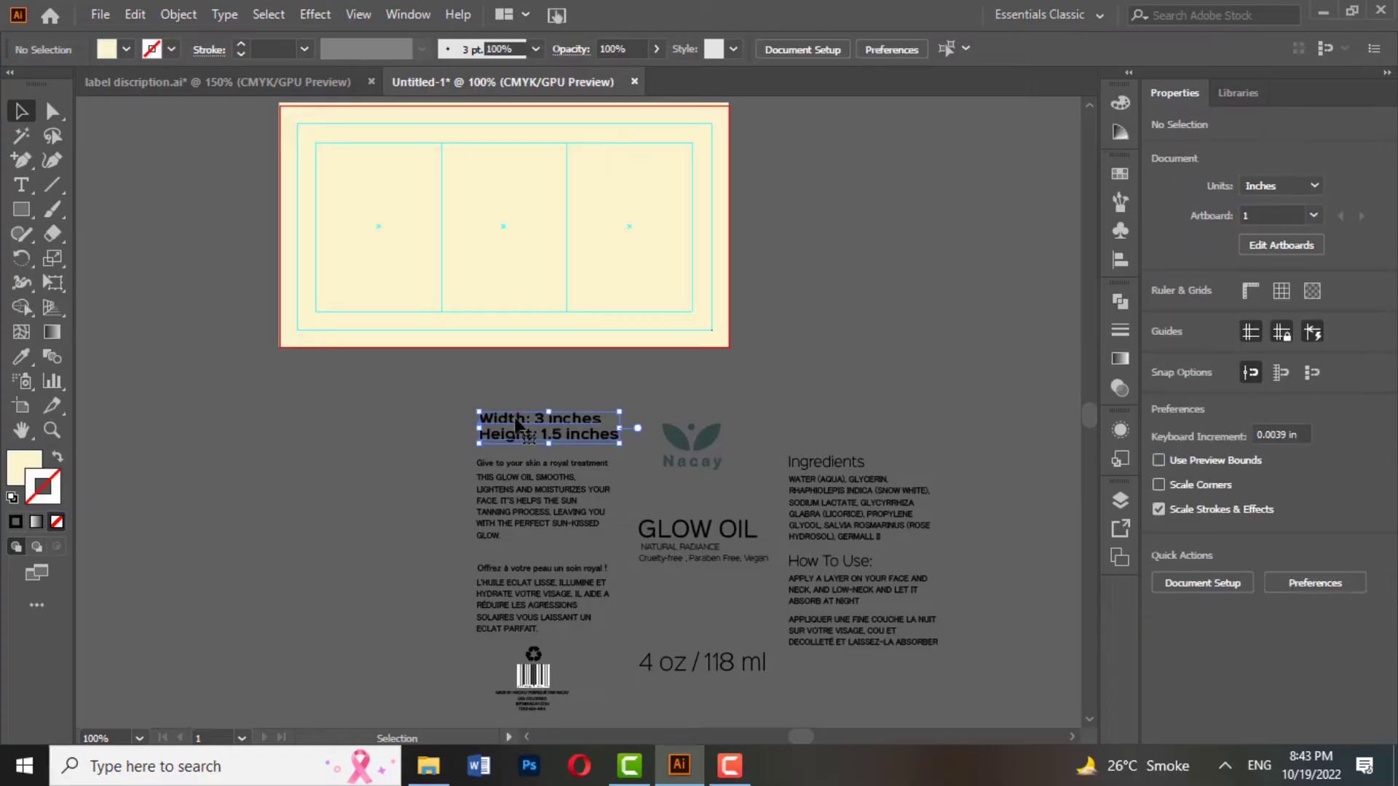
click(788, 364)
scroll(788, 365, up, 2)
scroll(461, 282, up, 2)
scroll(461, 283, down, 1)
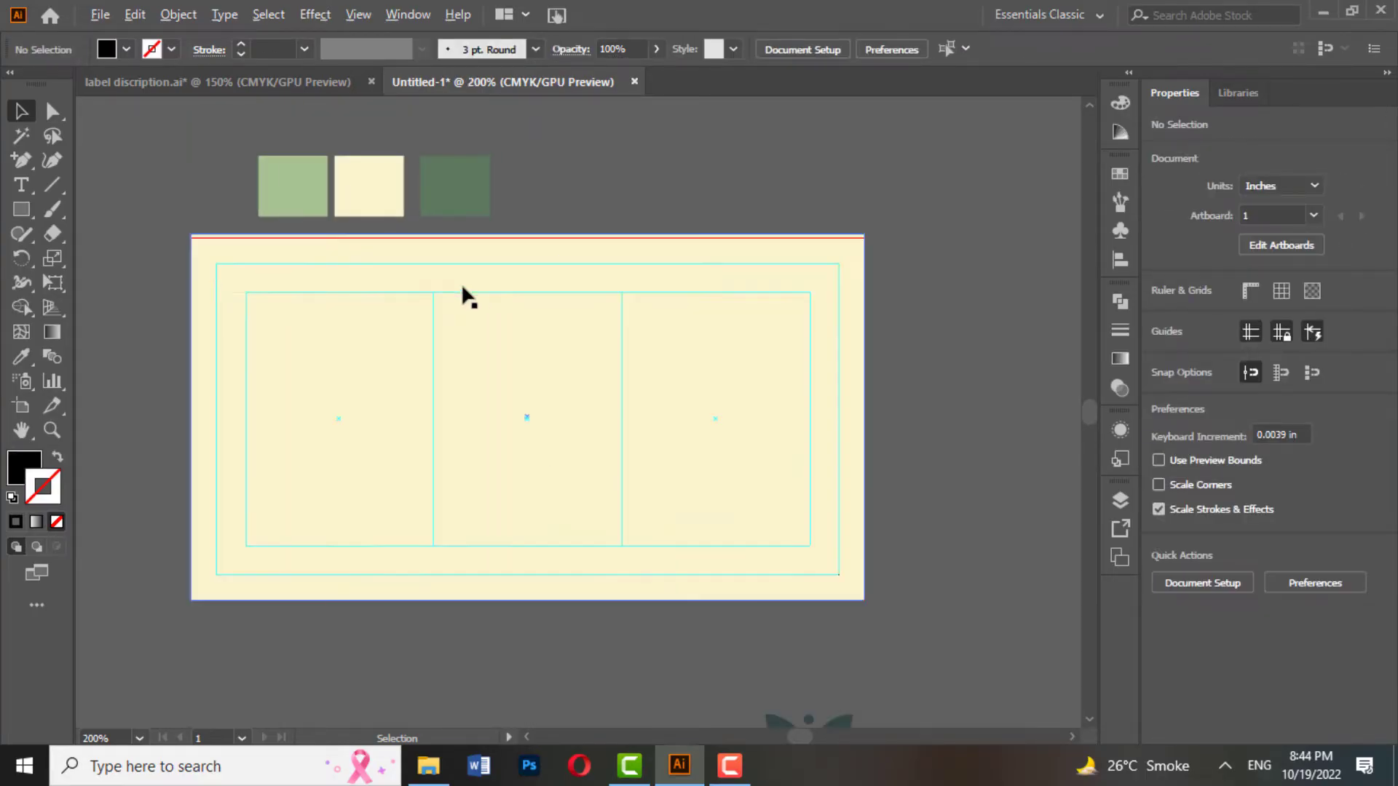
- Draw a black rectangle about 1.56 × 0.72 in from the label's top bleed edge and center it horizontally on the artboard
click(21, 209)
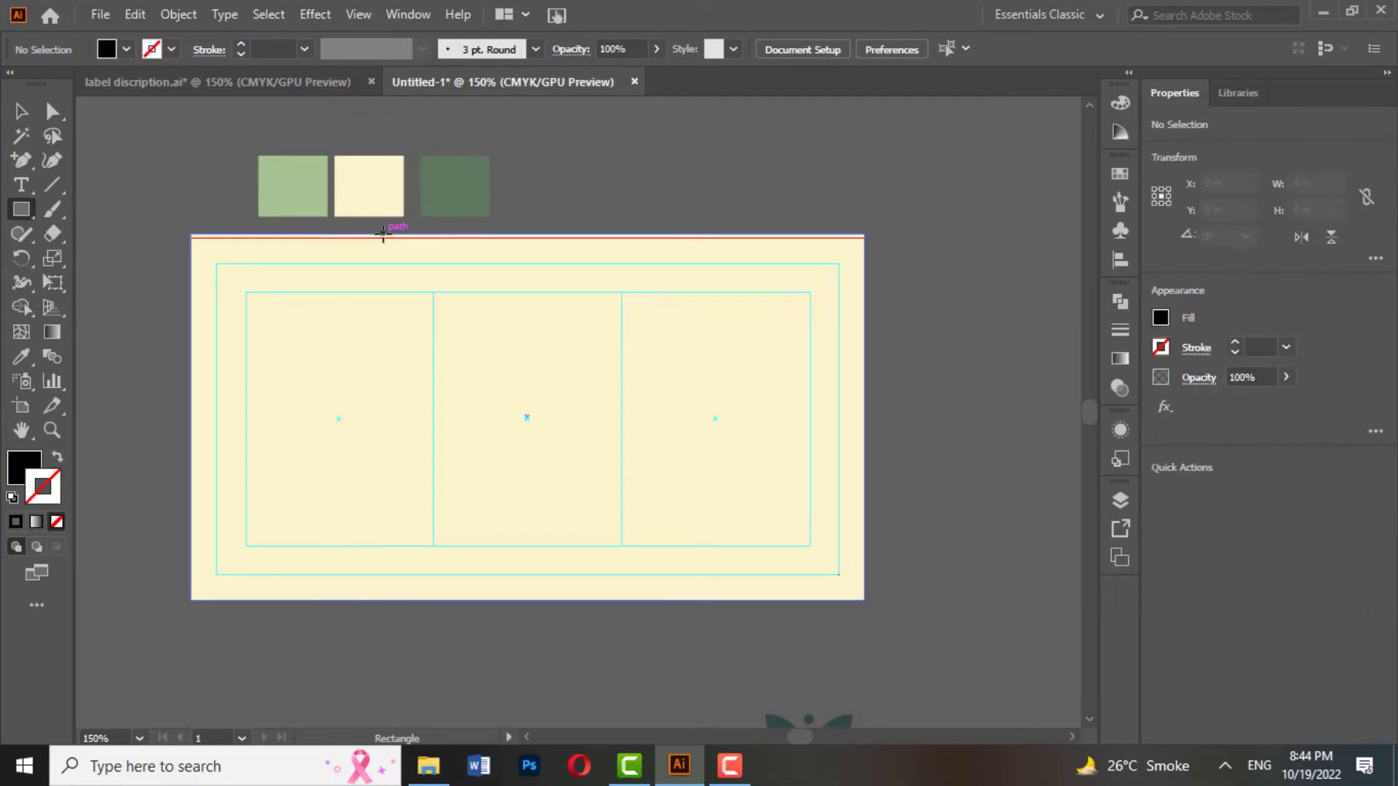
mouse_move(383, 234)
mouse_down()
mouse_move(406, 296)
mouse_move(503, 374)
mouse_move(706, 382)
mouse_up()
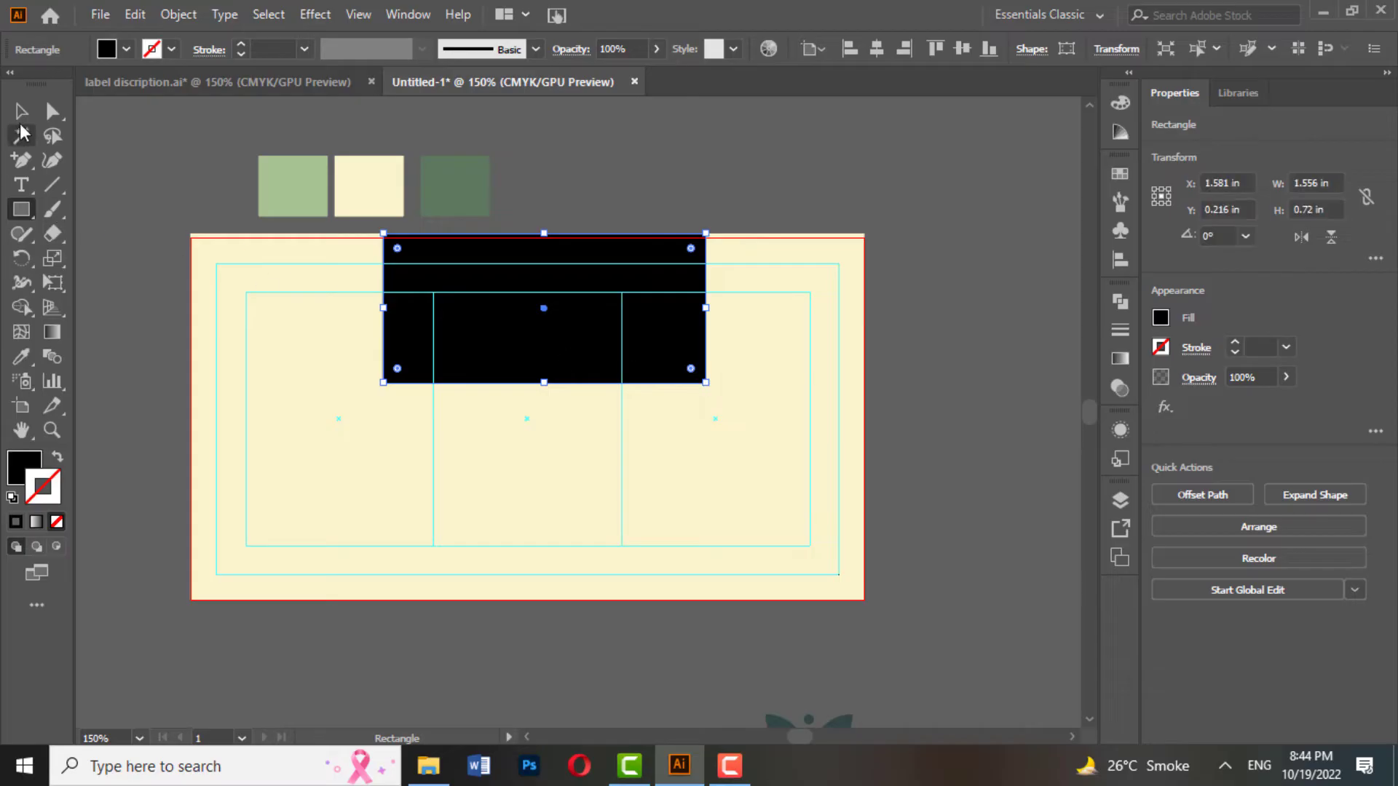
click(22, 112)
click(814, 50)
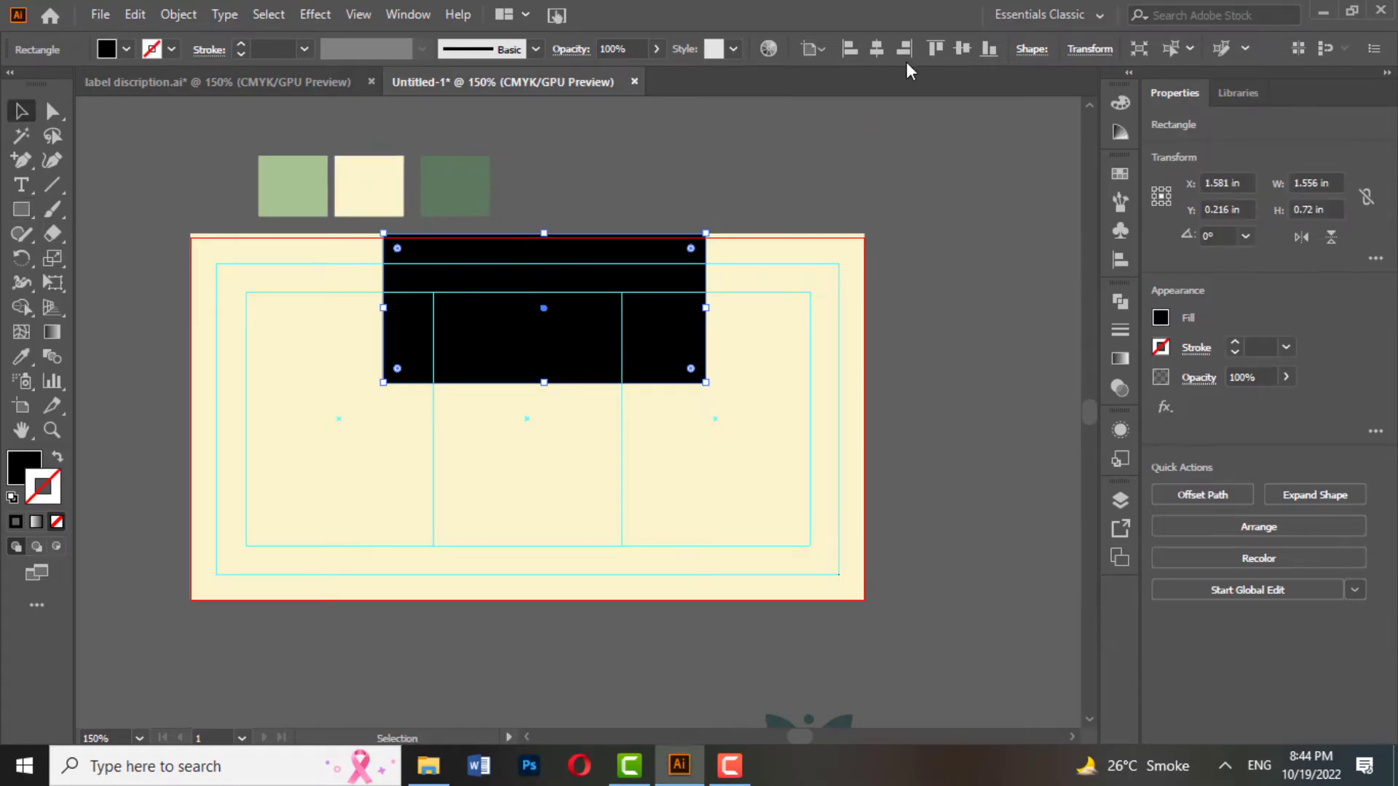
click(877, 49)
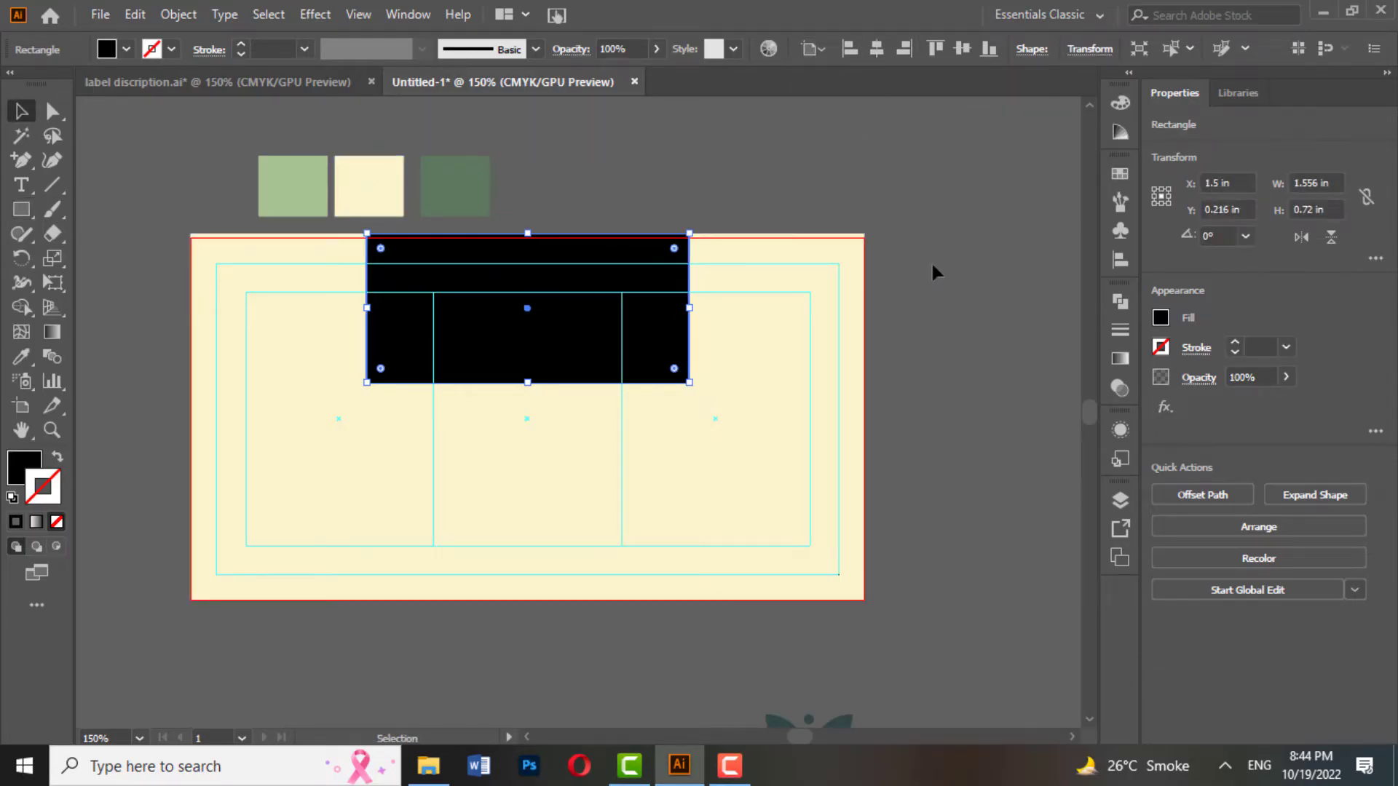
- Resize the black rectangle to about 0.907 × 0.794 in so its sides meet the middle panel's guides
drag(527, 382, 527, 398)
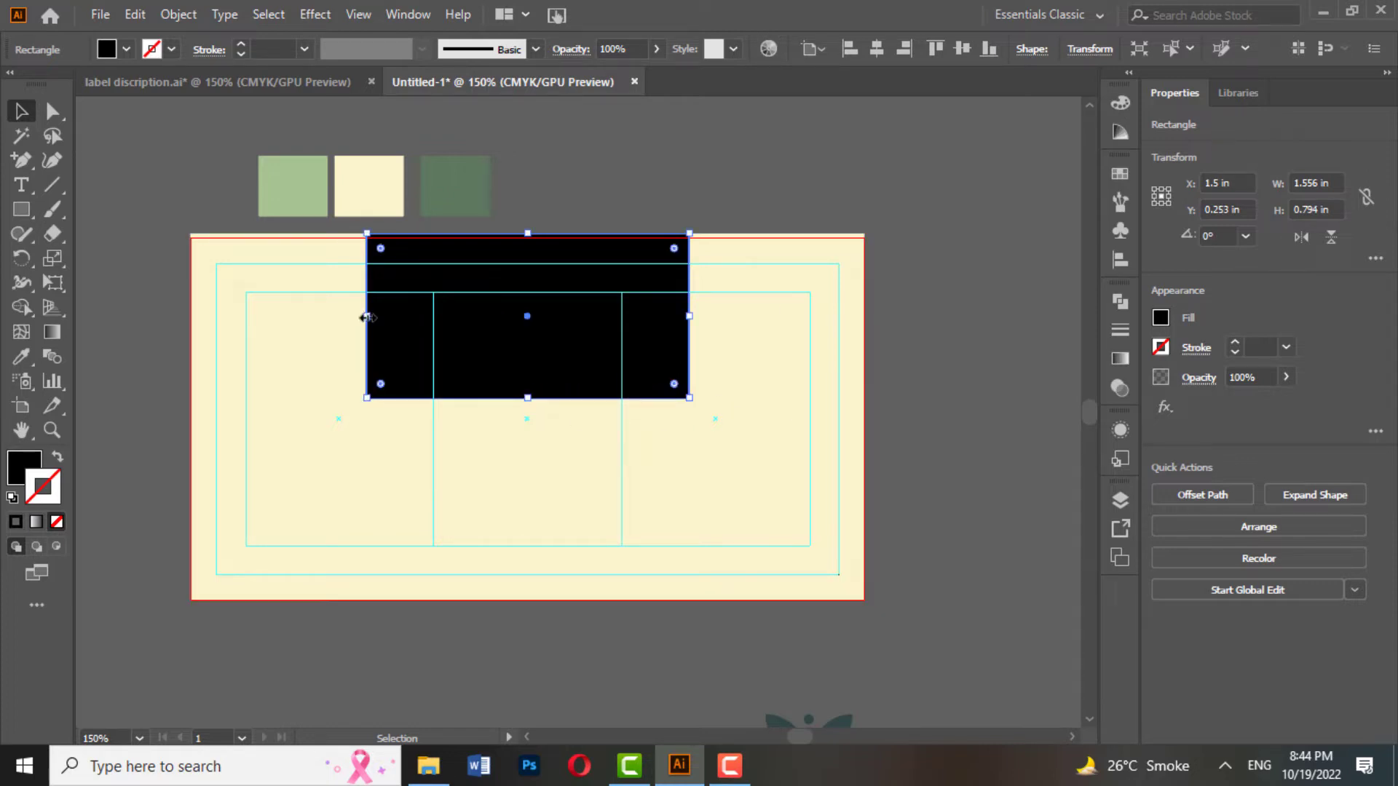
drag(367, 318, 434, 318)
drag(690, 317, 622, 321)
scroll(619, 306, down, 2)
click(671, 135)
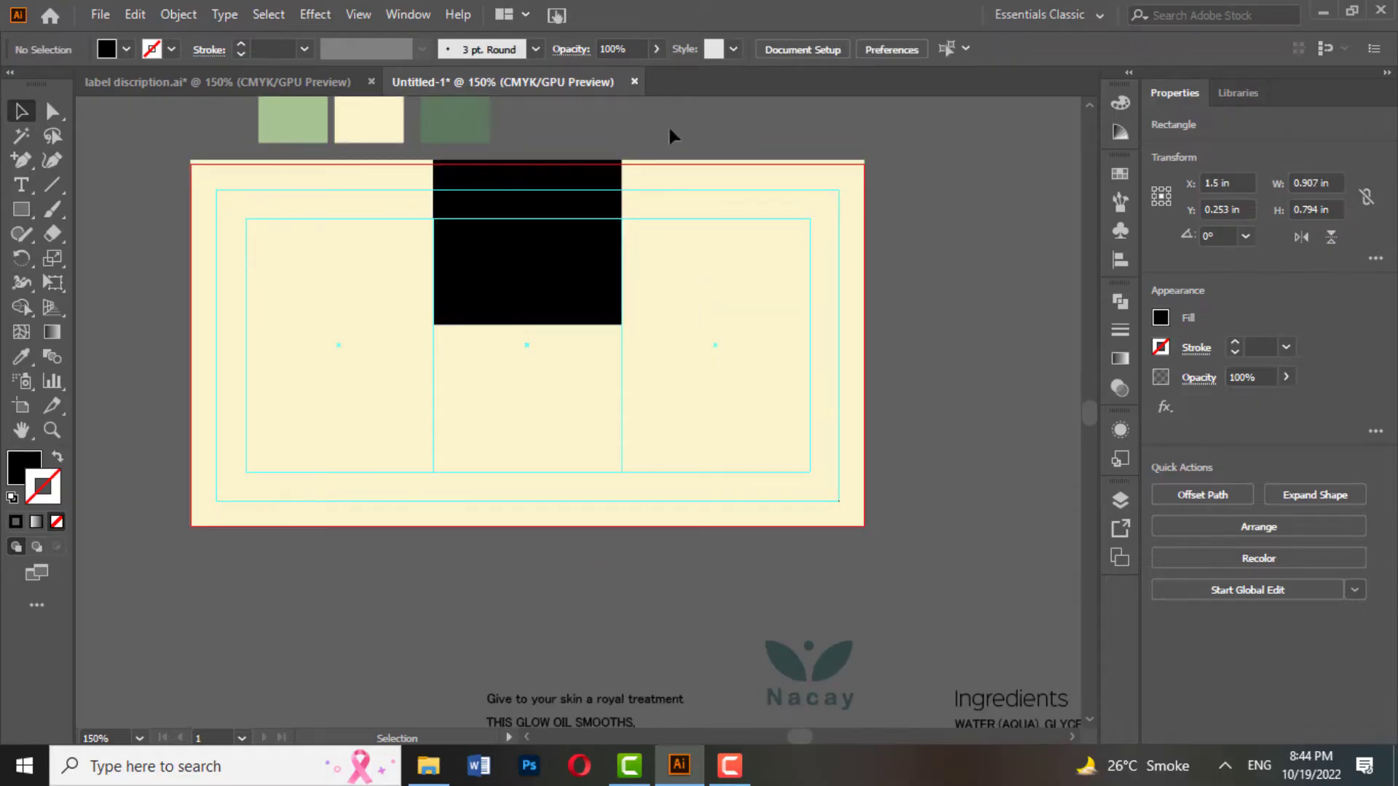
- Round the two lower corners of the black rectangle, leaving its upper corners square
click(52, 111)
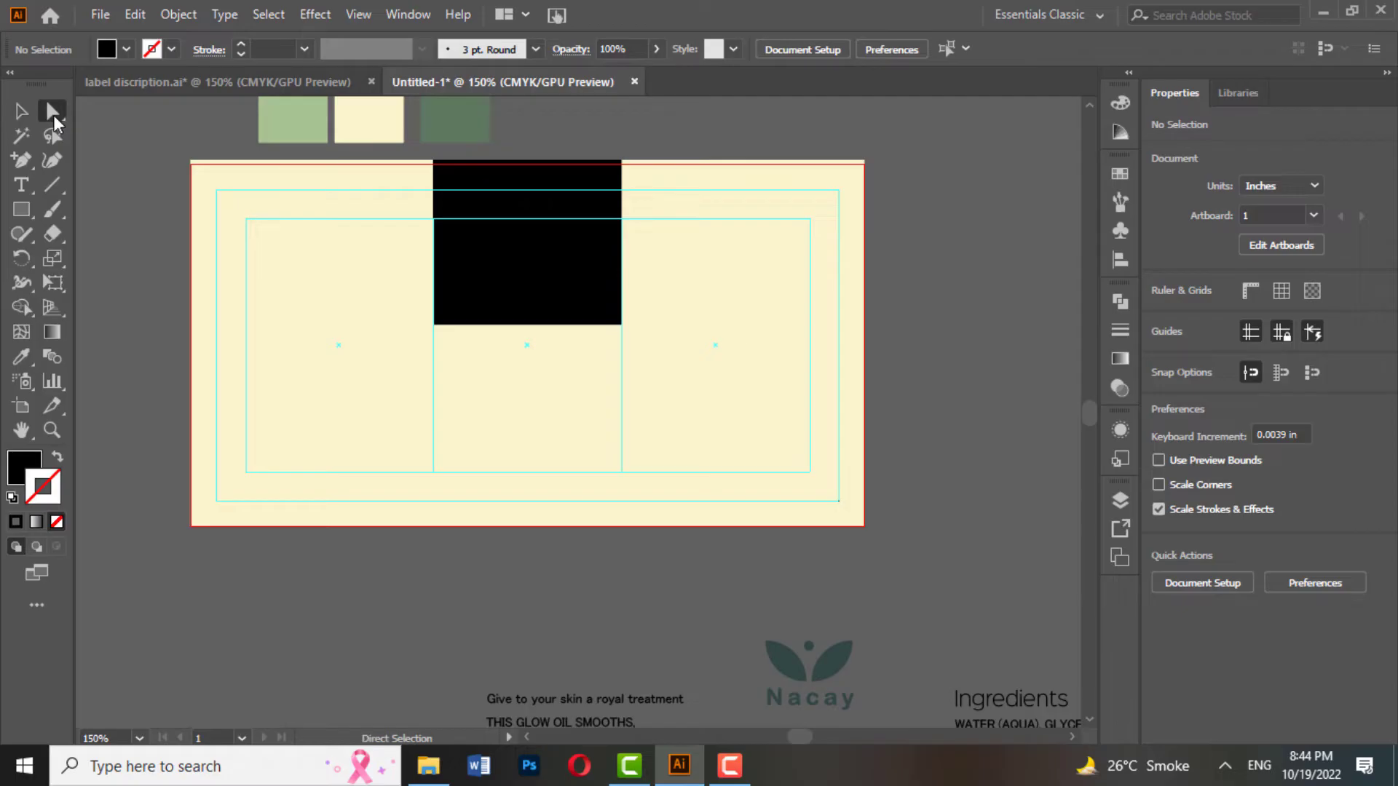
click(432, 324)
shift+click(621, 324)
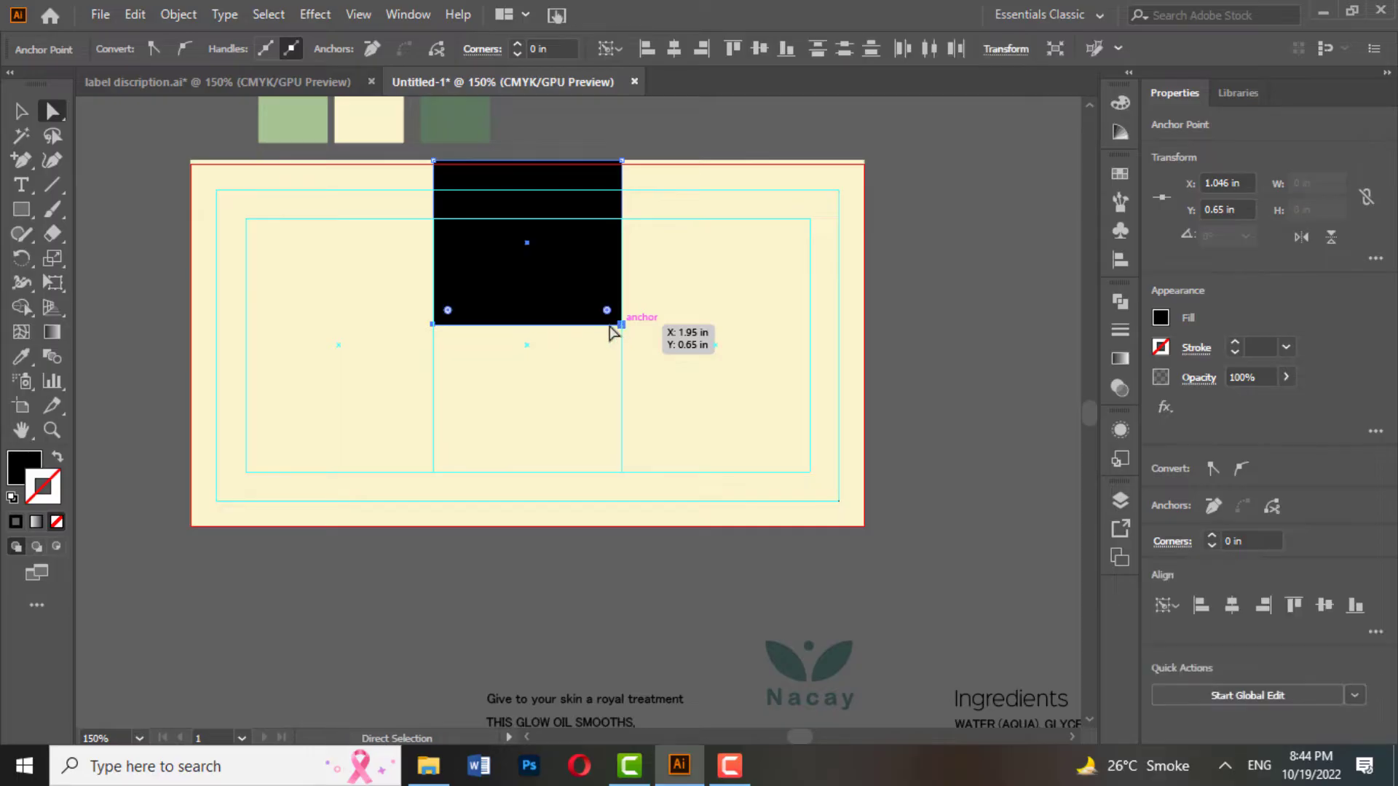
scroll(553, 312, up, 2)
drag(342, 307, 324, 268)
click(20, 113)
scroll(546, 328, up, 3)
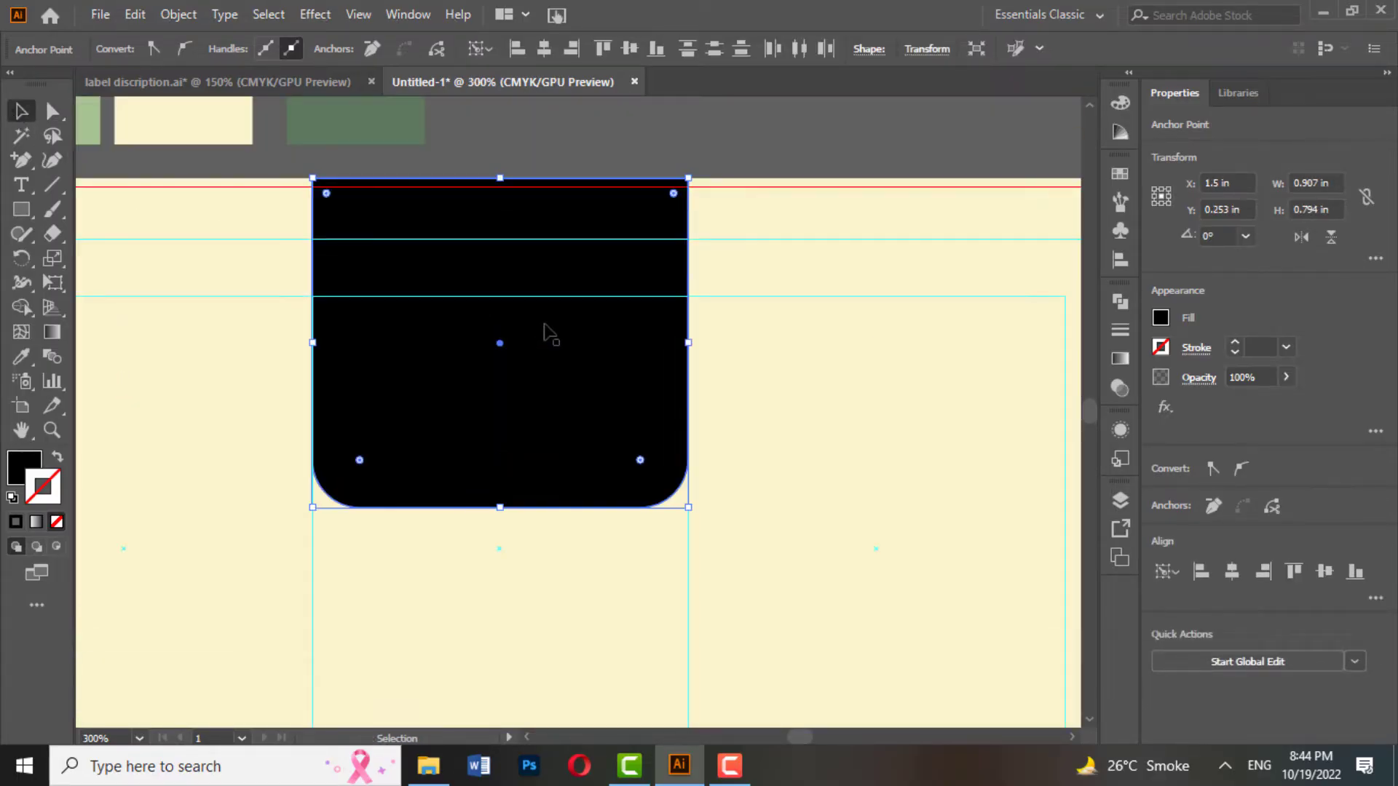
click(723, 148)
- Enlarge the rounded rectangle about its center to about 1.035 × 0.85 in, with its upper edge on the bleed edge
scroll(635, 390, down, 1)
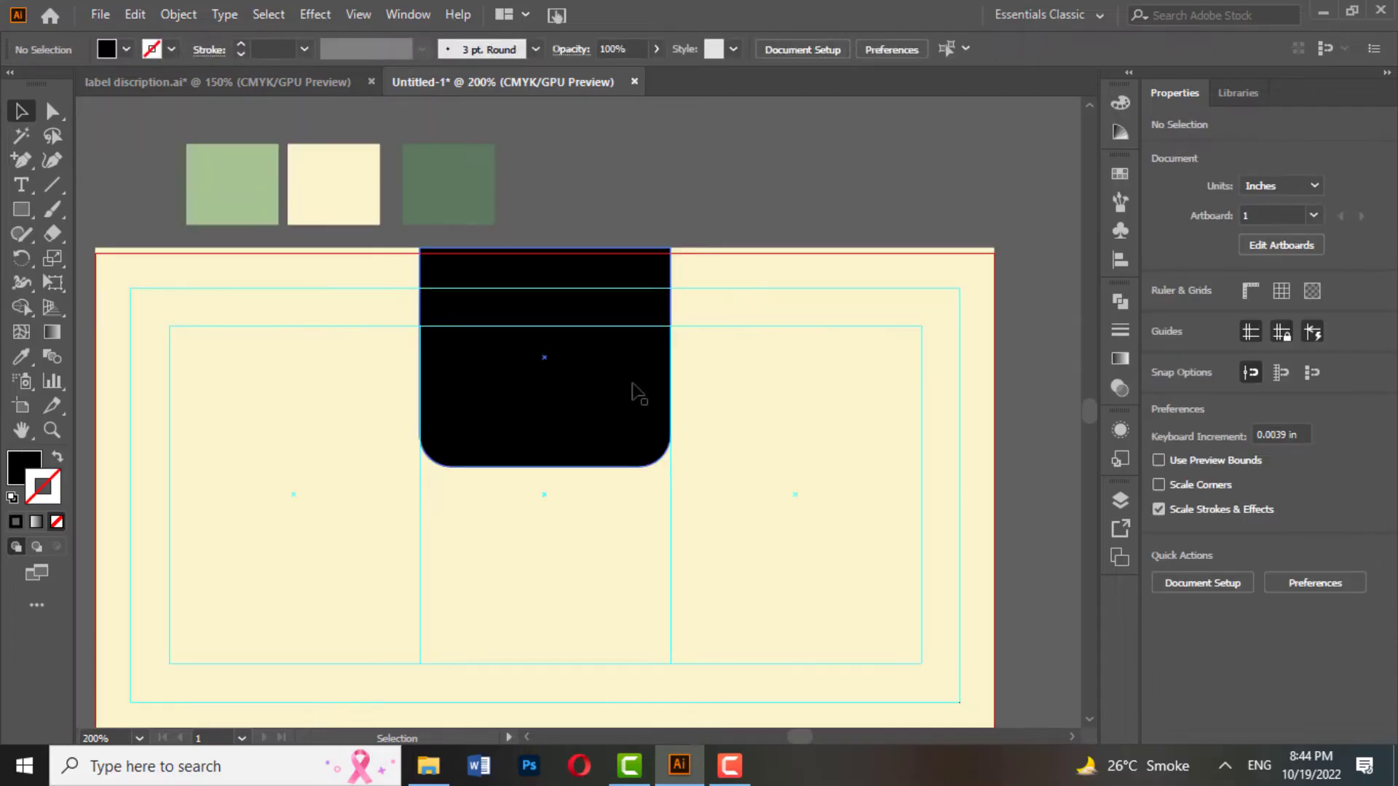
scroll(630, 384, down, 1)
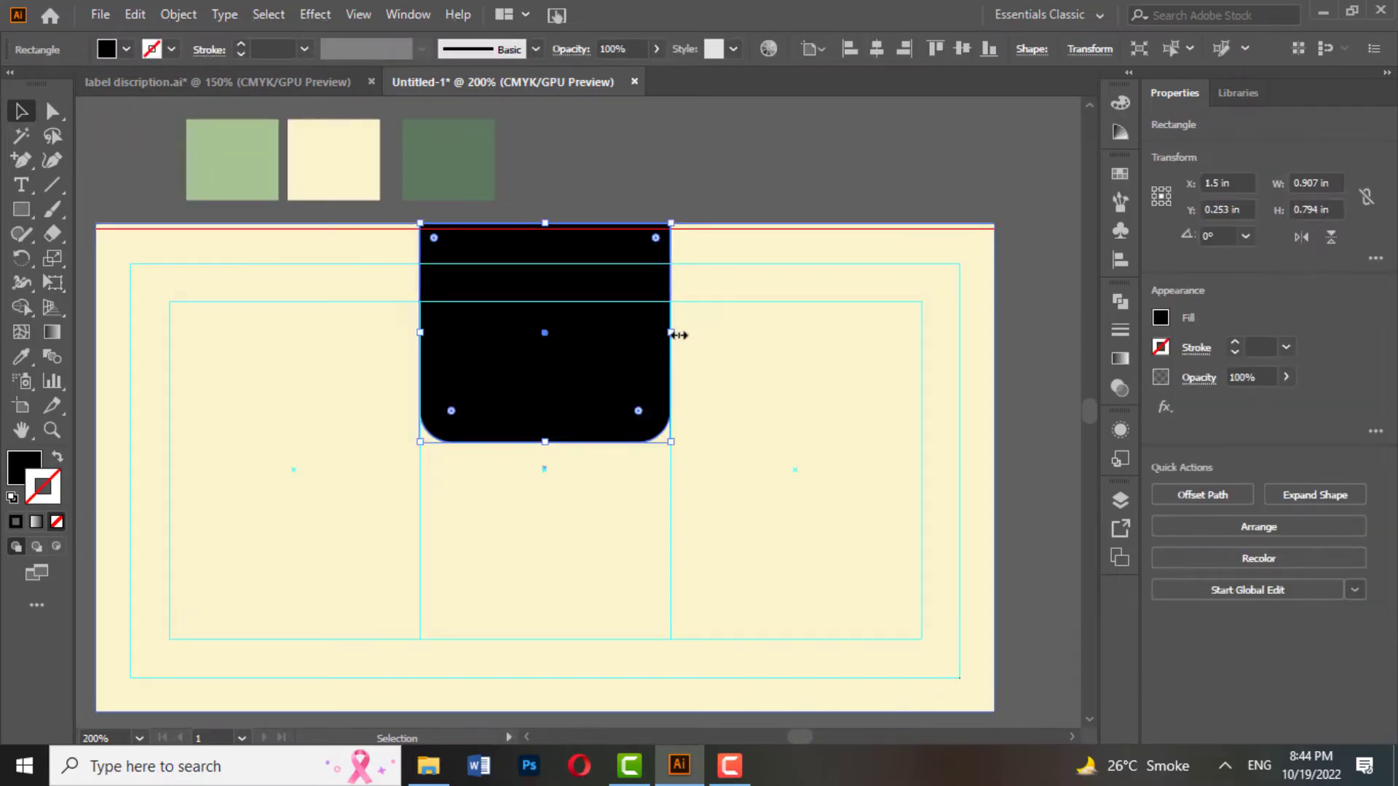
drag(671, 333, 691, 334)
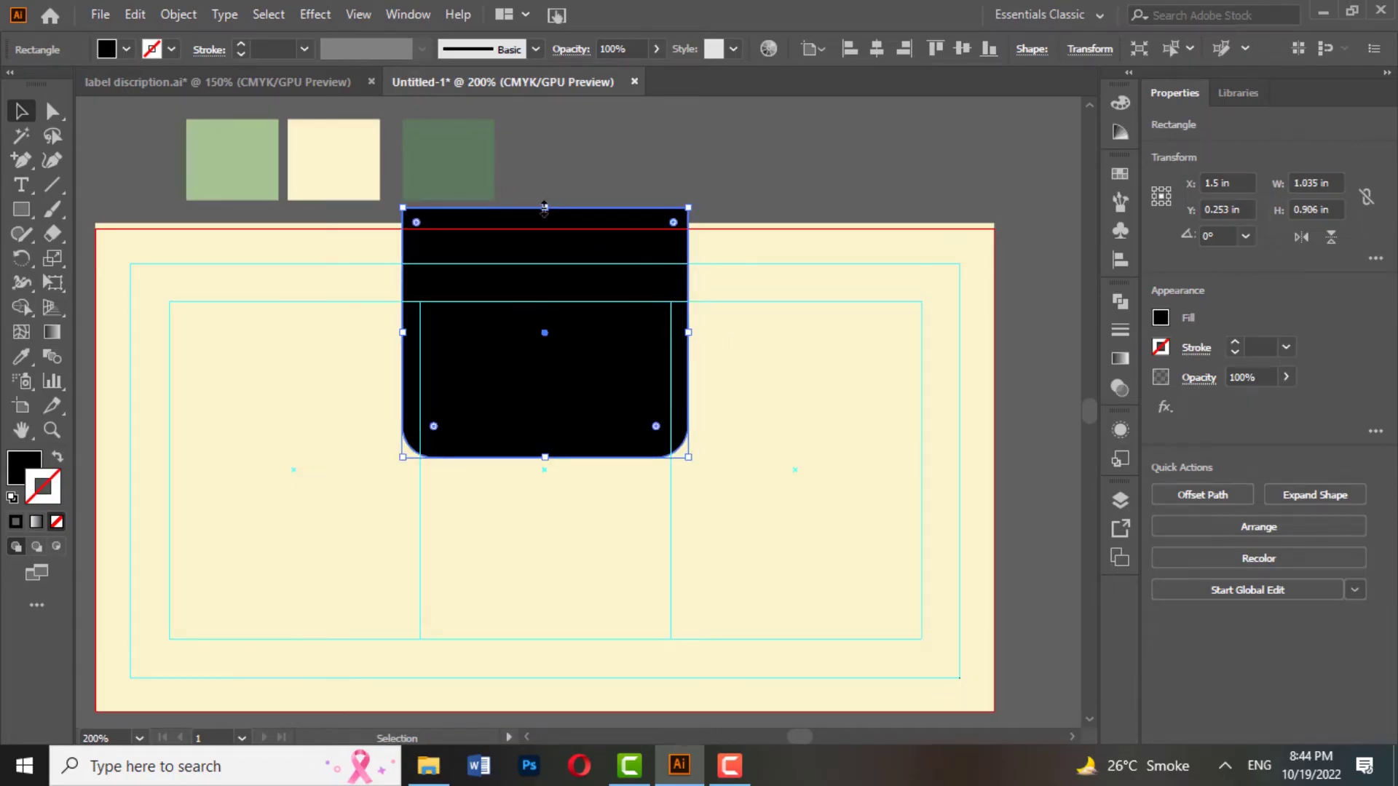
drag(544, 208, 546, 223)
click(699, 190)
click(547, 241)
click(625, 195)
scroll(705, 324, down, 2)
scroll(723, 331, down, 1)
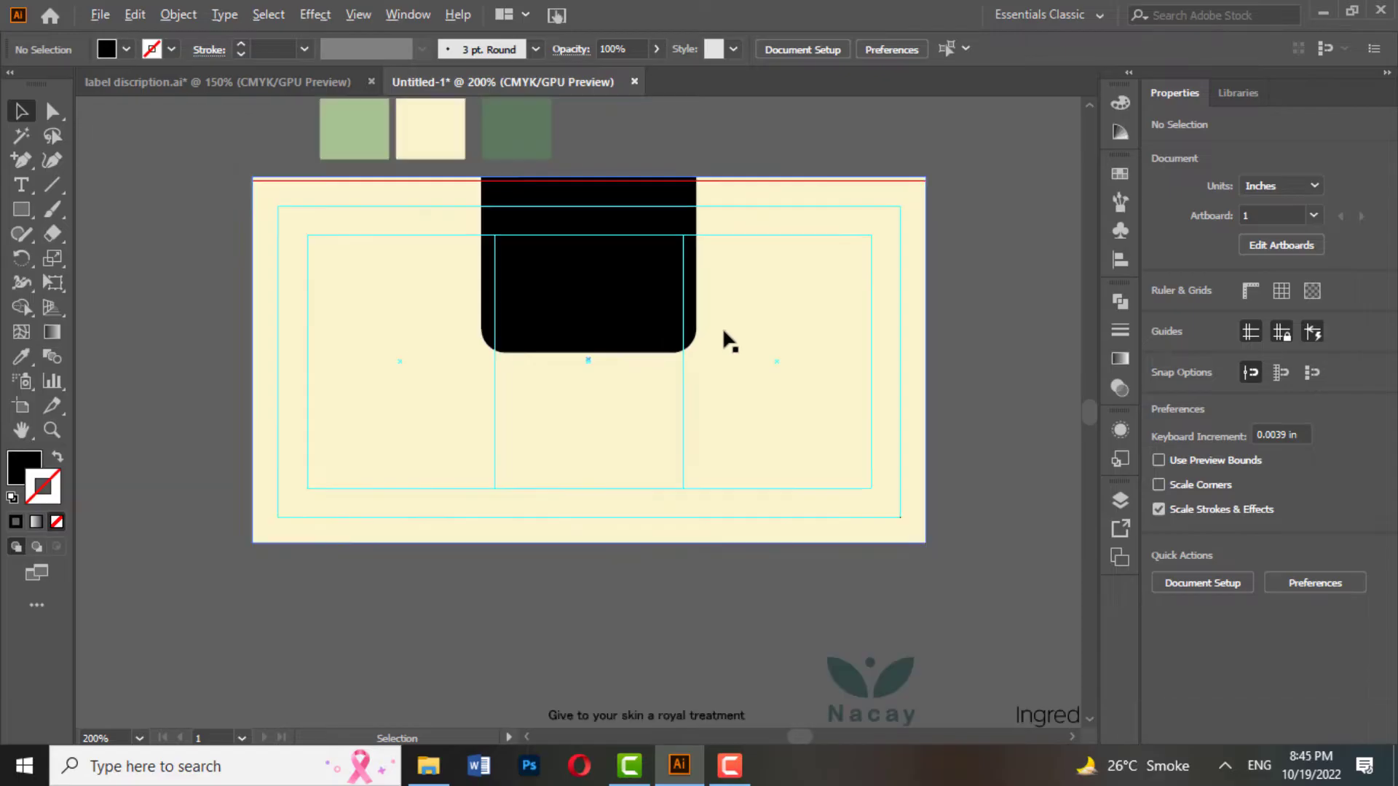
- Fill the rounded rectangle with the light green color sampled from the swatches
click(596, 321)
click(22, 358)
scroll(343, 336, up, 2)
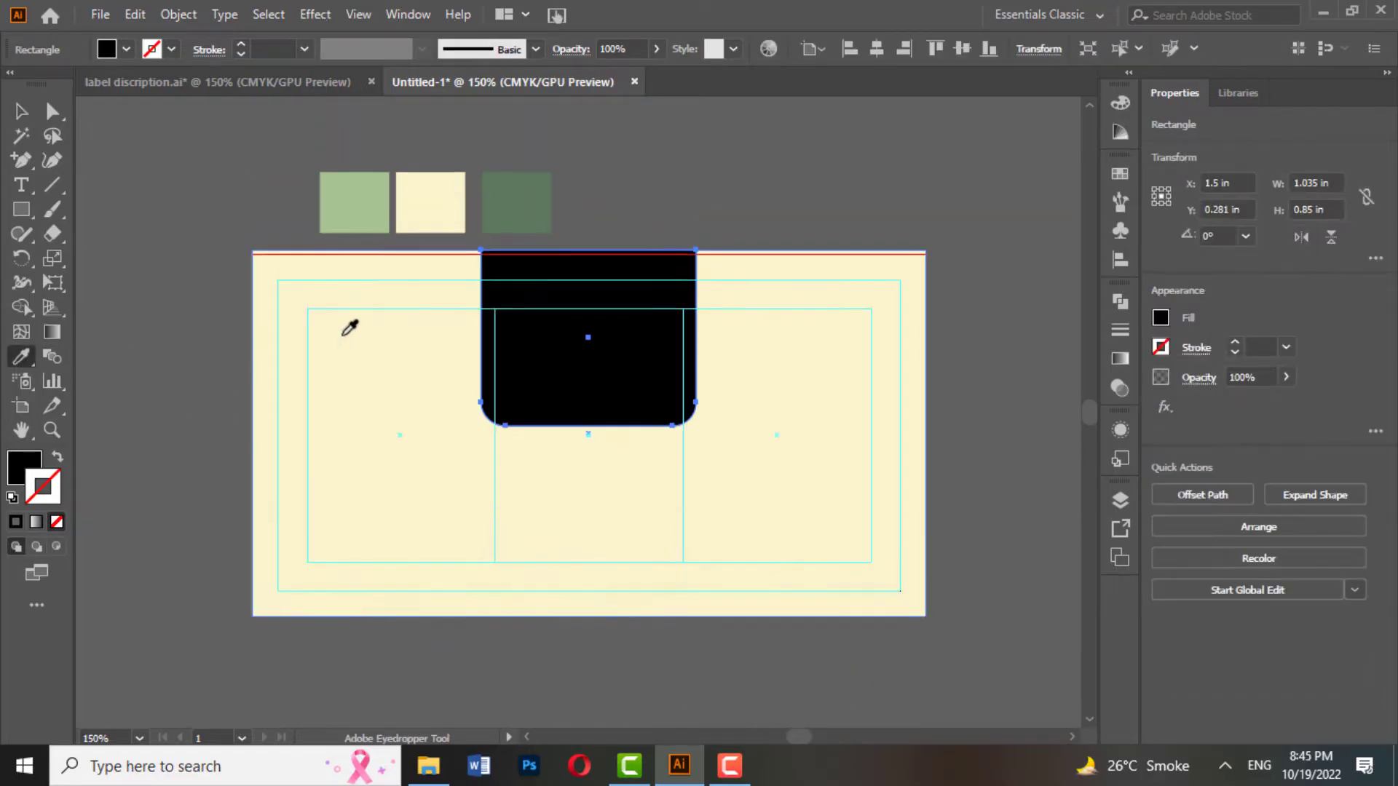
click(368, 193)
click(21, 111)
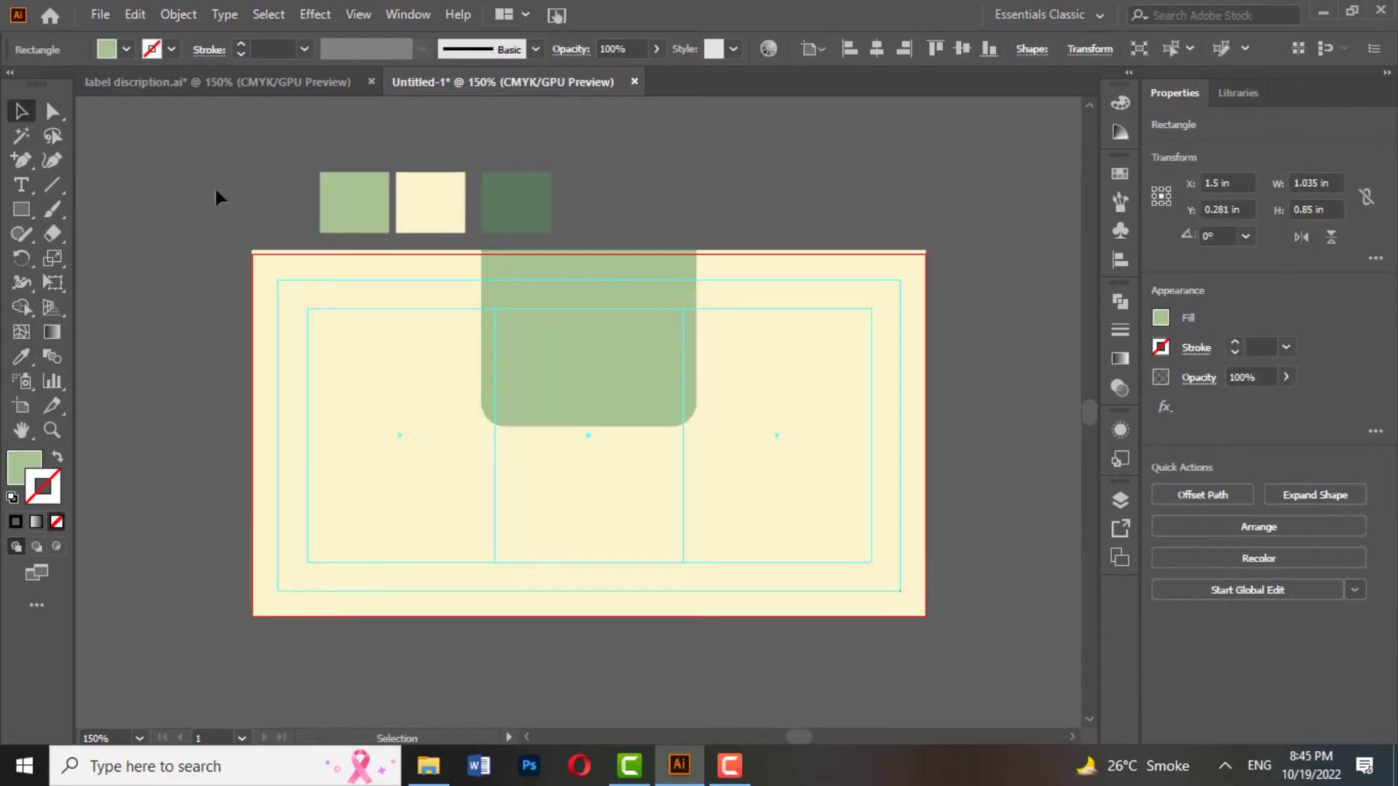
click(216, 196)
- Move the Nacay logo onto the green rounded rectangle and bring it to the front
scroll(619, 531, down, 3)
drag(882, 636, 614, 234)
scroll(689, 242, up, 3)
right_click(639, 237)
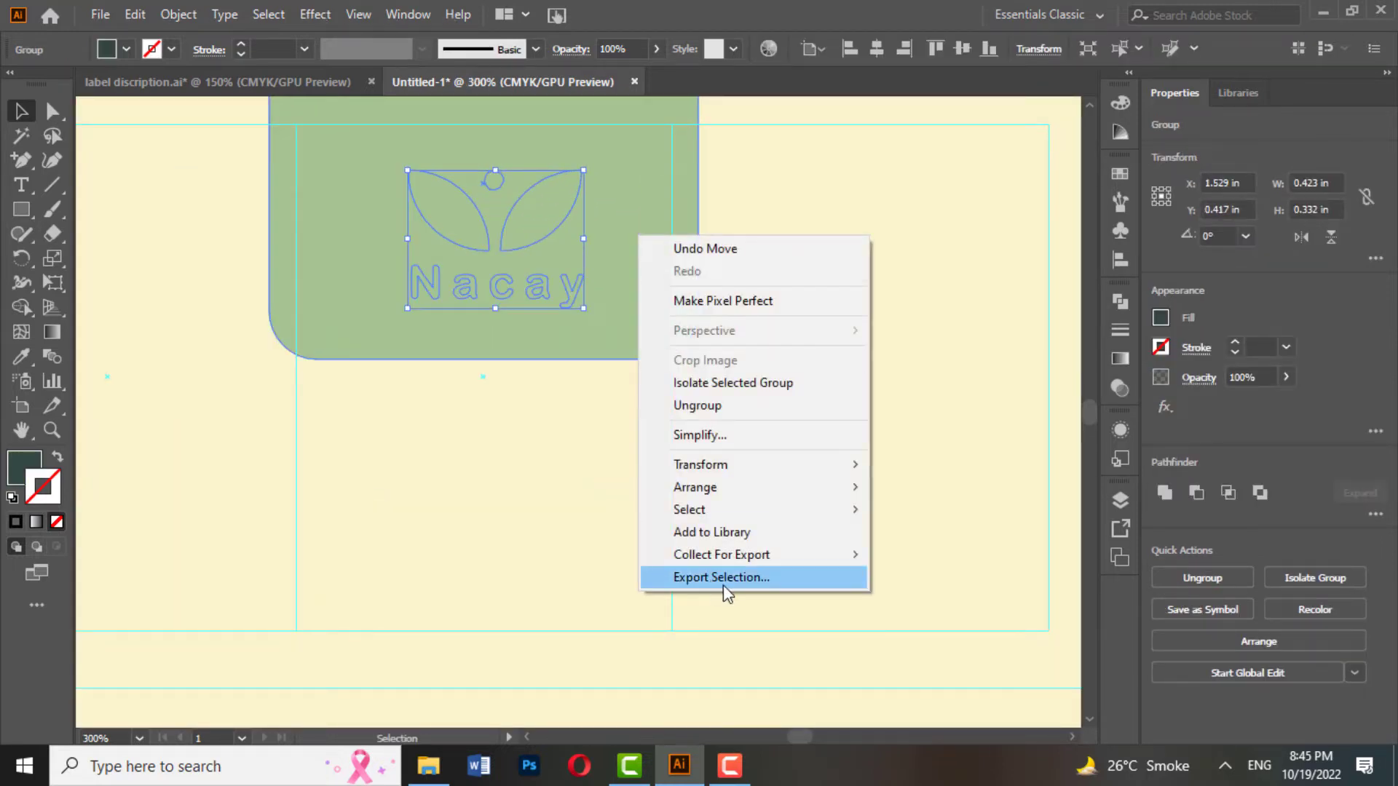
mouse_move(764, 490)
click(911, 488)
scroll(589, 362, up, 1)
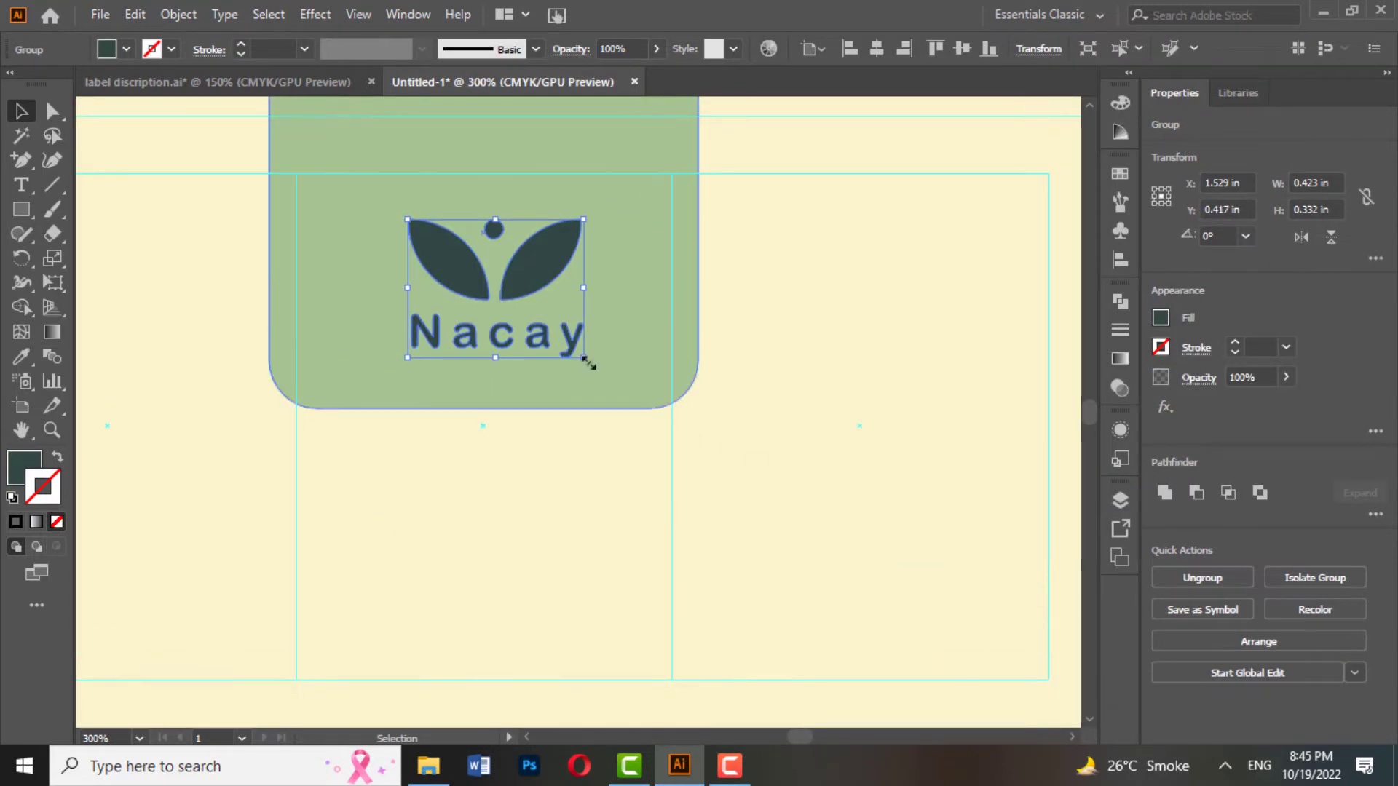
- Scale the logo down to about 0.343 × 0.269 in and center it horizontally on the green shape
drag(585, 358, 567, 343)
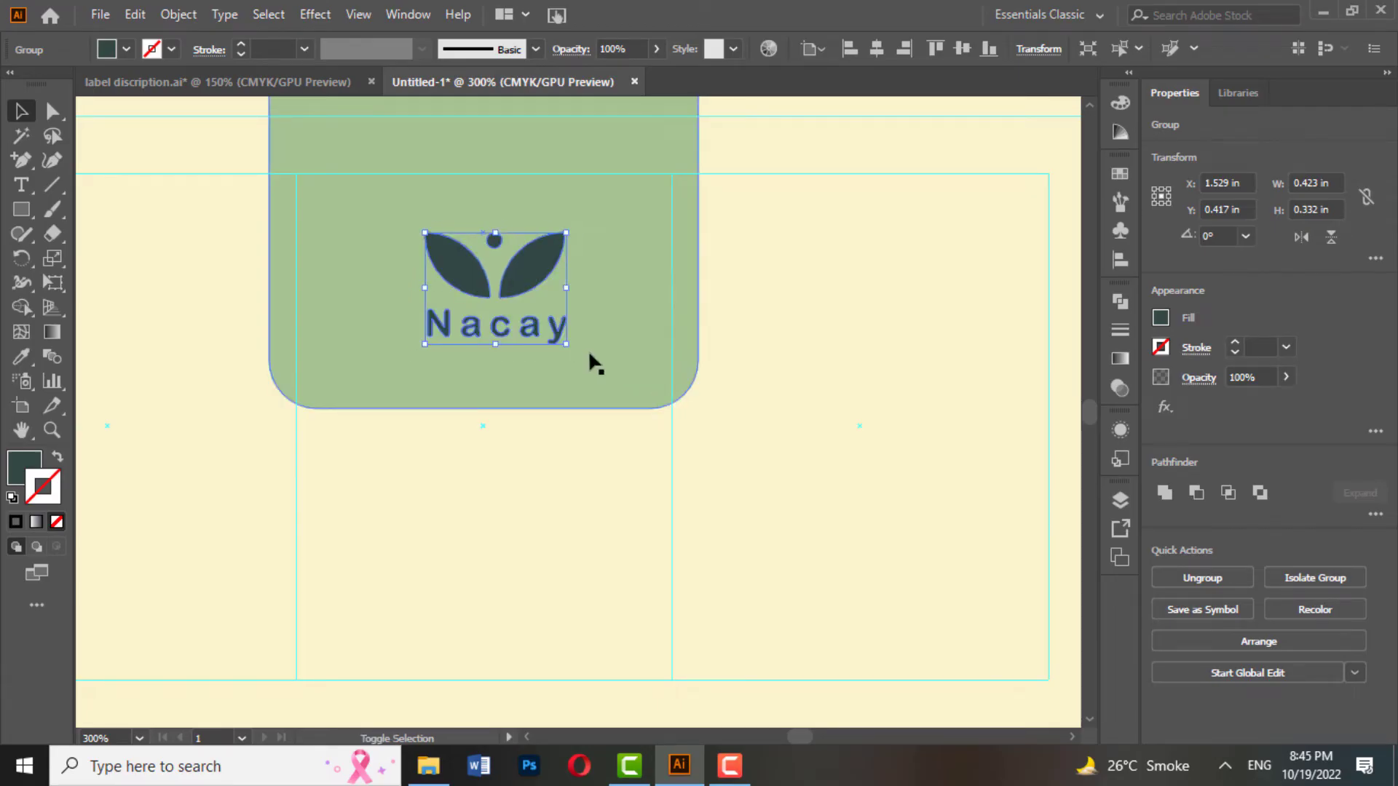
shift+click(639, 287)
click(1231, 494)
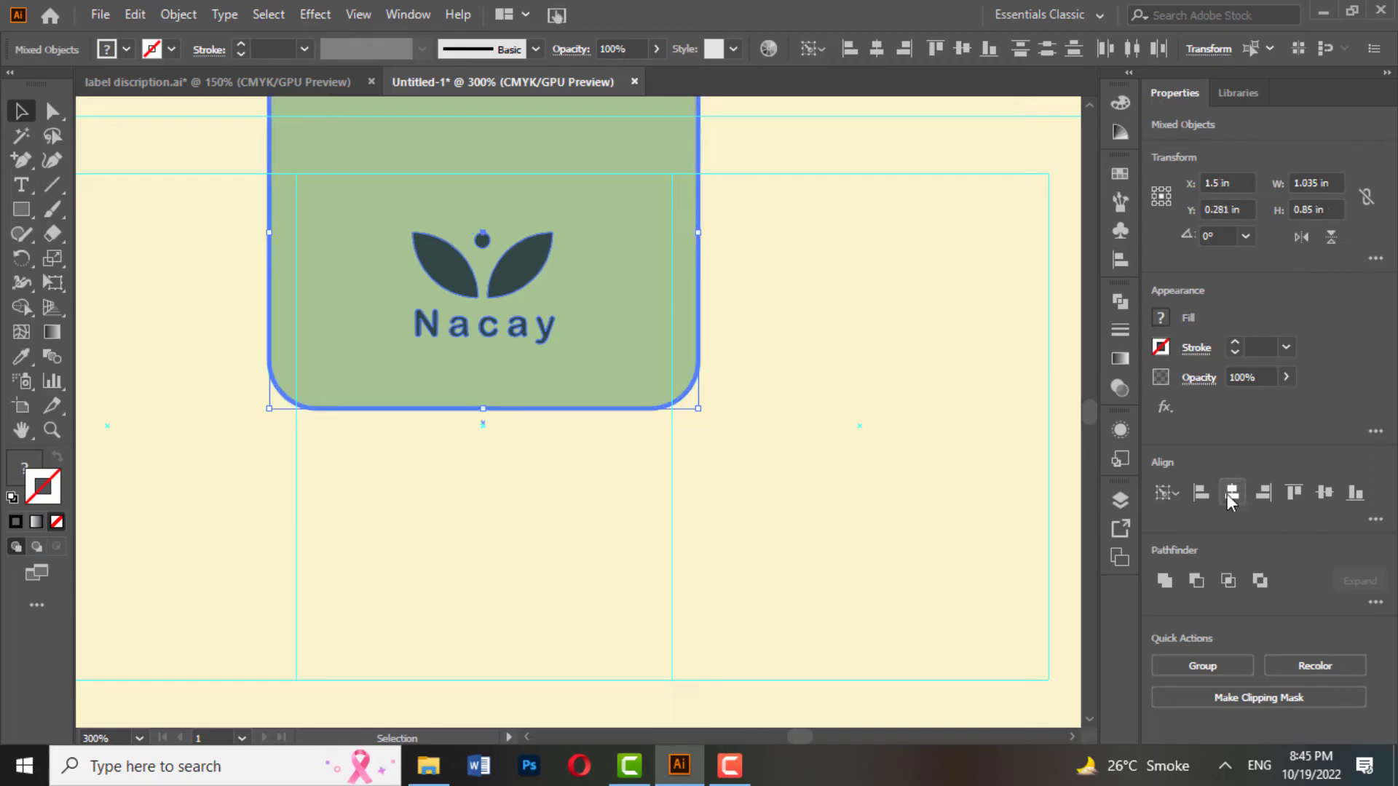
scroll(690, 346, down, 2)
click(796, 250)
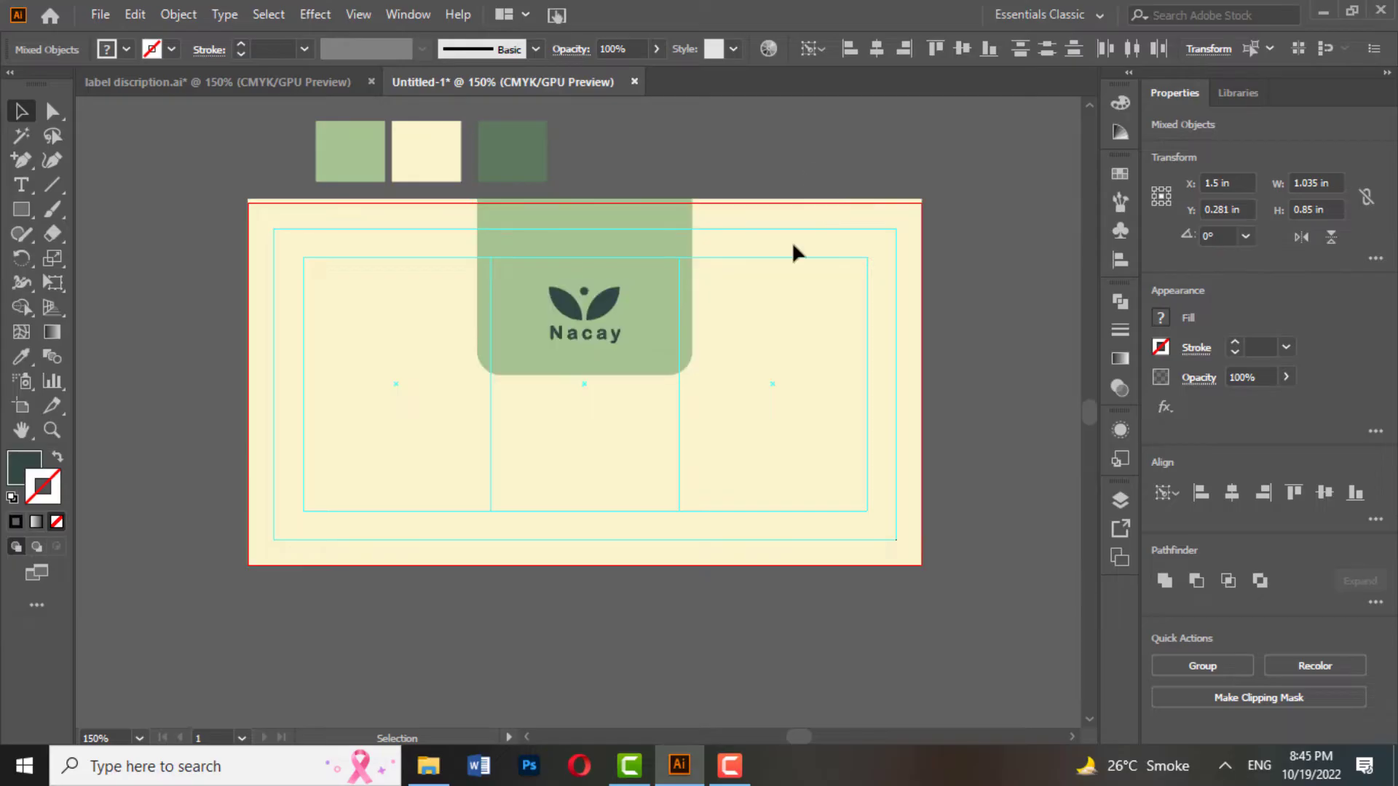
- Enlarge the Nacay logo proportionally about its center within the green shape
click(602, 320)
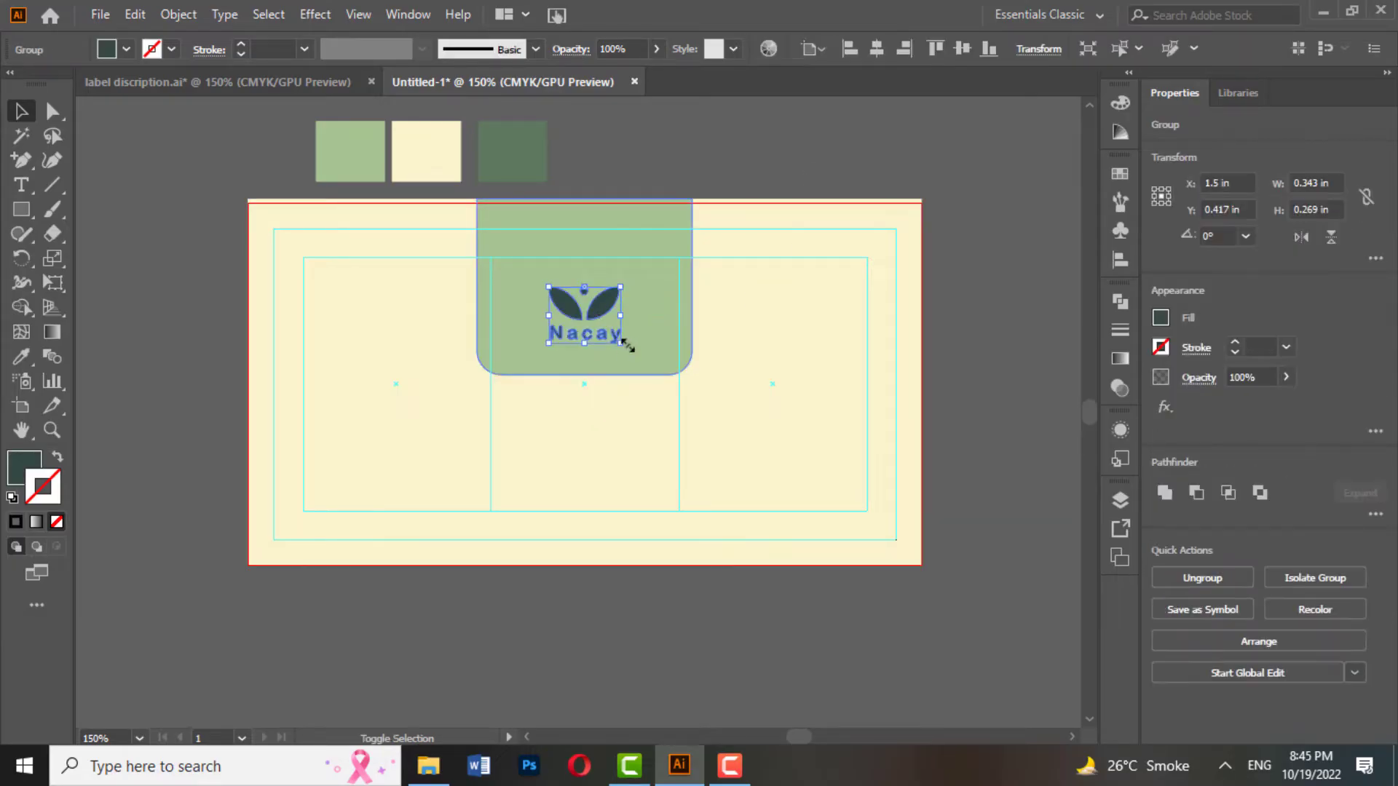
drag(627, 345, 640, 357)
click(785, 174)
scroll(757, 390, down, 1)
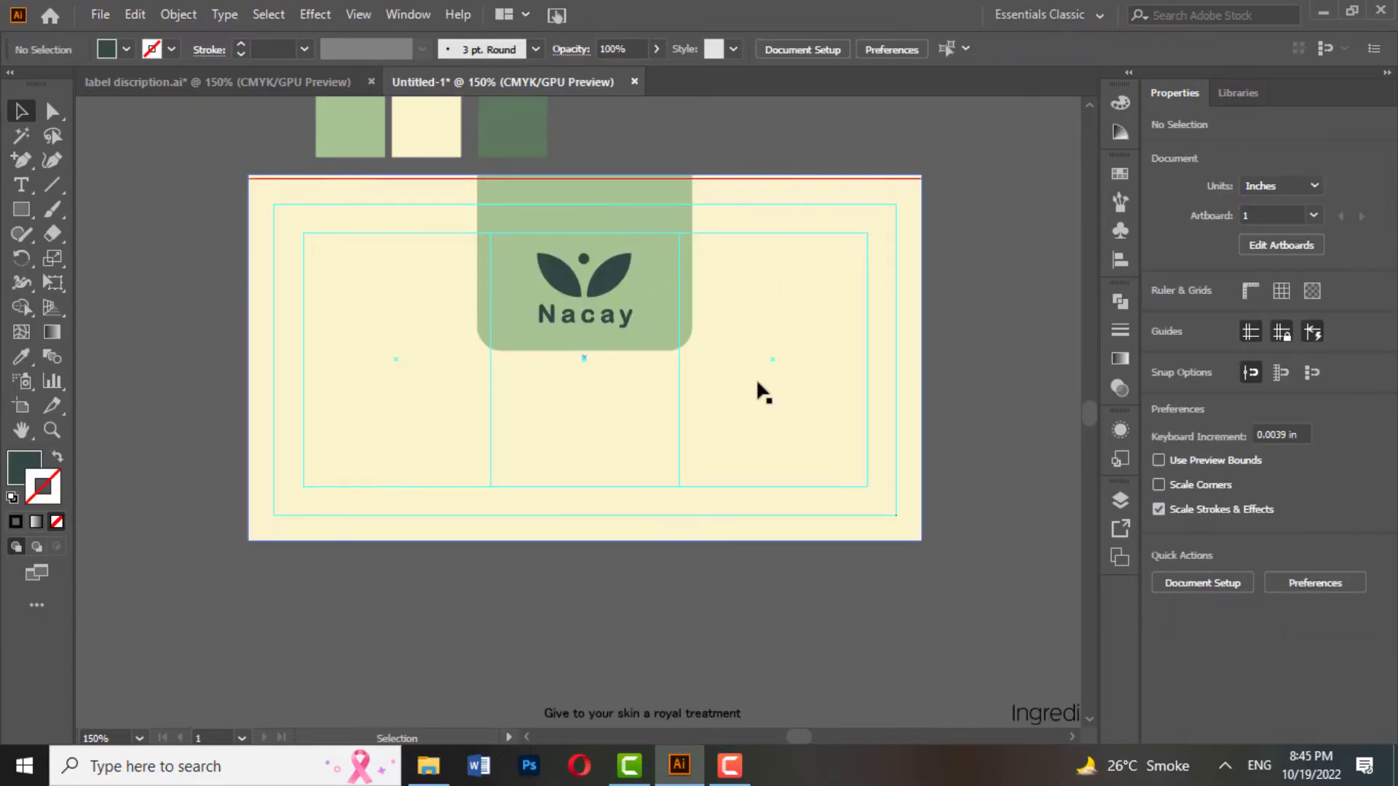
- Scale the Nacay logo down about its center to about 0.354 × 0.278 in within the green shape
scroll(758, 389, down, 1)
scroll(624, 459, up, 4)
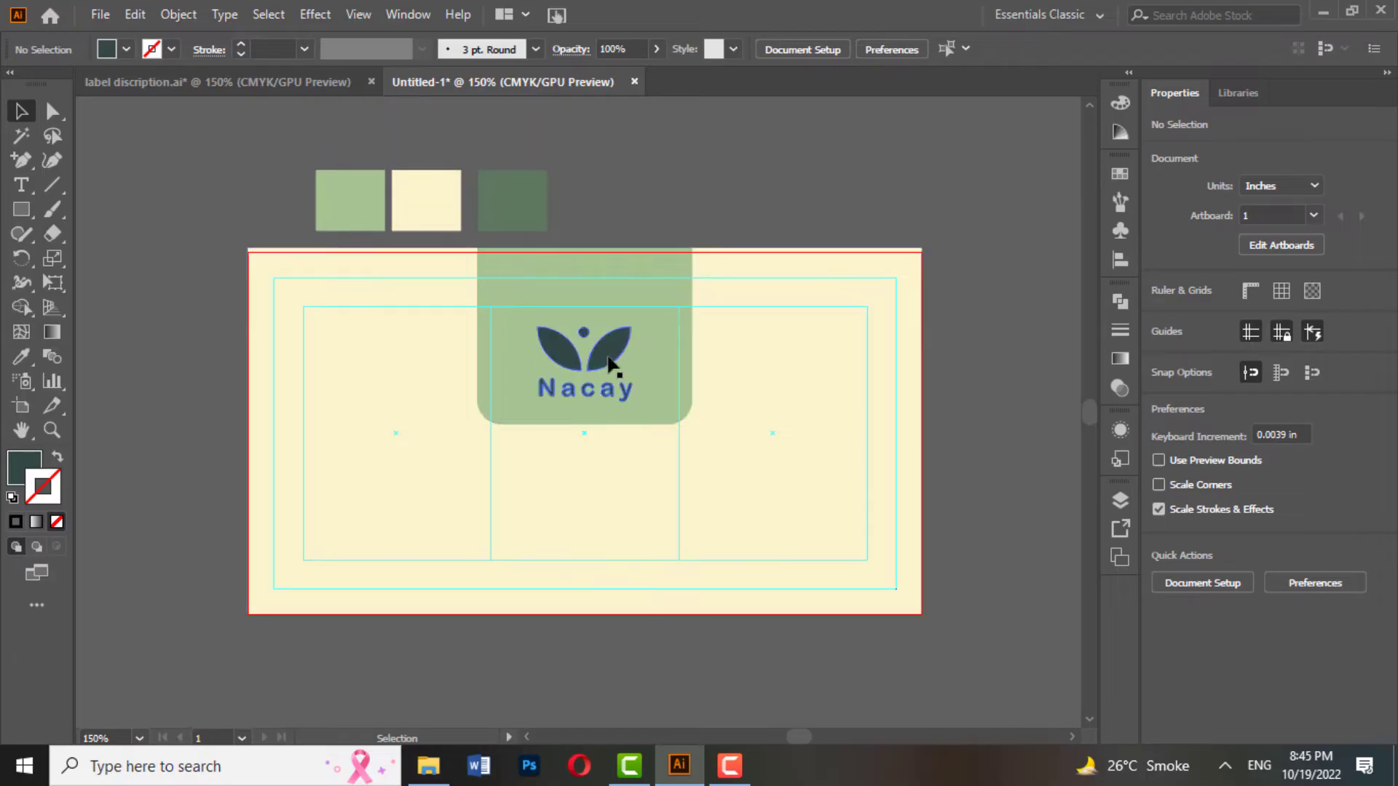
click(610, 365)
drag(628, 400, 612, 385)
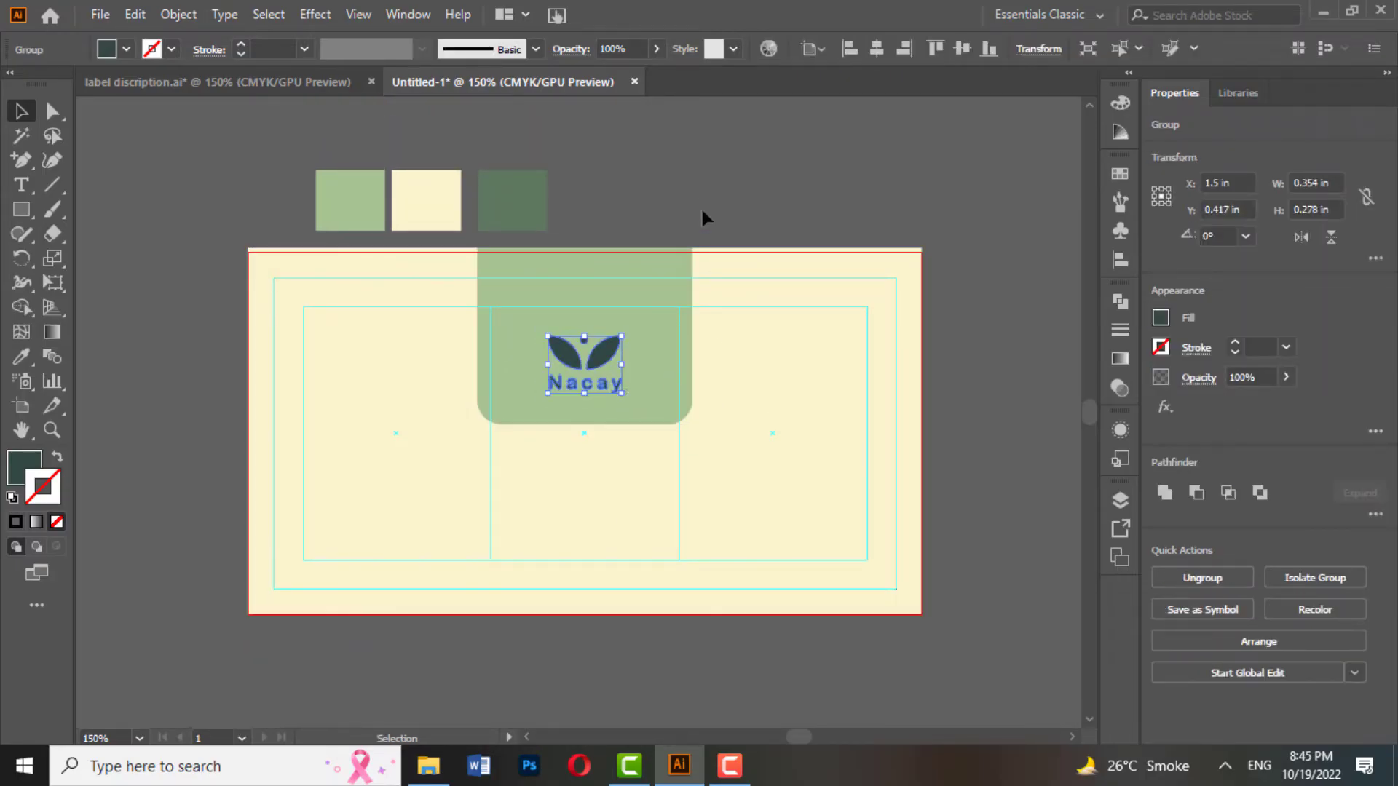
click(703, 213)
- Move the GLOW OIL text lines from below the artboard to beneath the green shape and scale them down proportionally
scroll(655, 408, down, 2)
scroll(727, 543, down, 3)
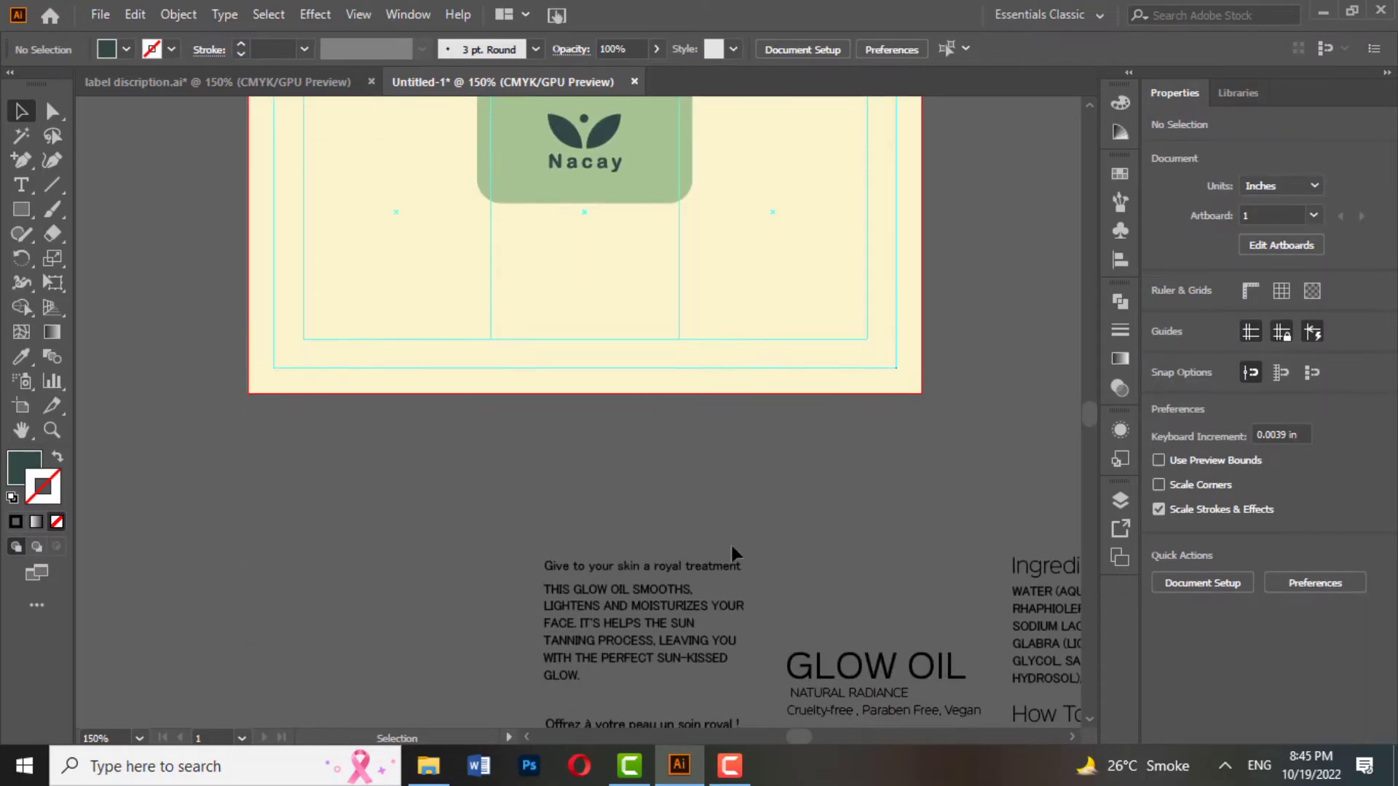
scroll(906, 697, down, 2)
click(887, 628)
drag(654, 245, 598, 182)
scroll(662, 335, up, 3)
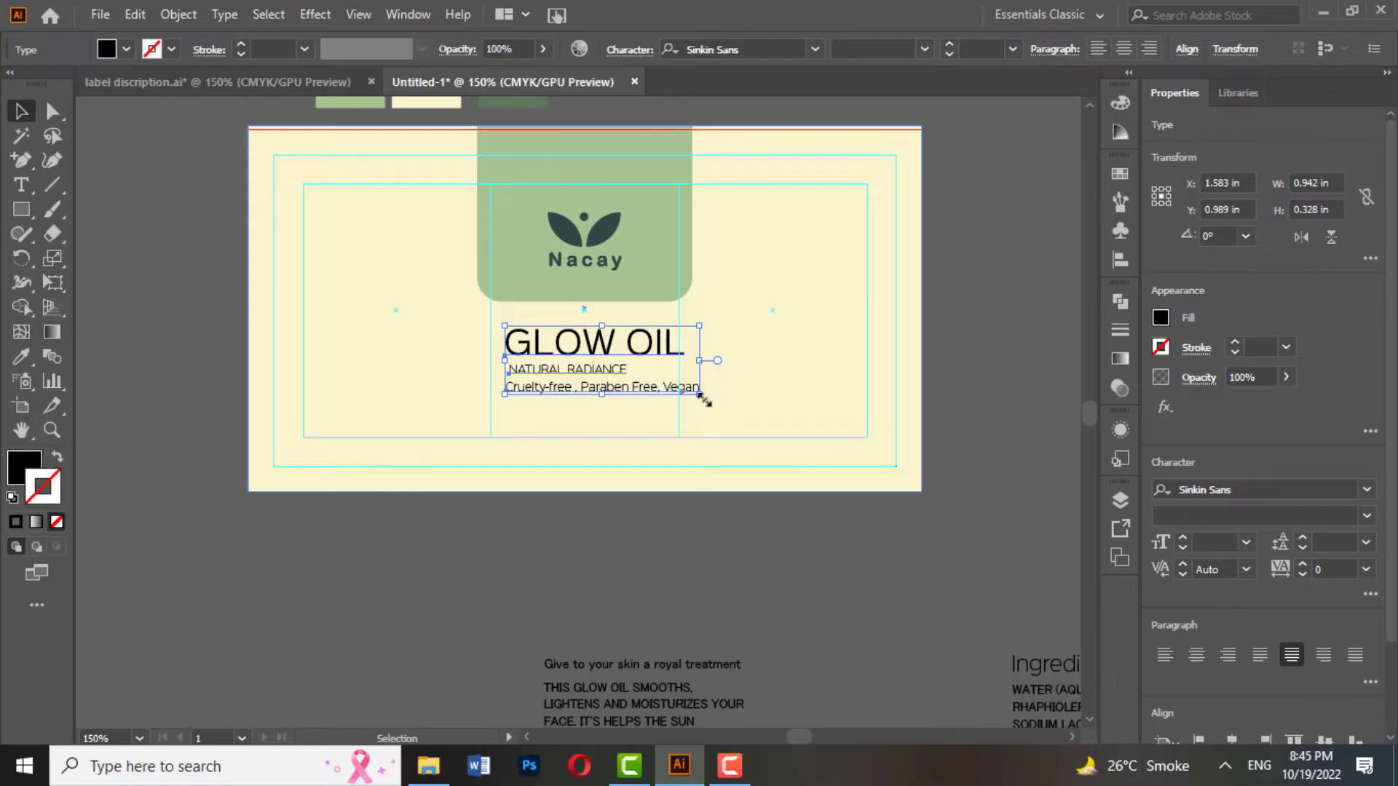
drag(701, 397, 630, 353)
click(949, 258)
- Set the GLOW OIL title to the 700 Bold weight and scale it down slightly
scroll(655, 335, up, 3)
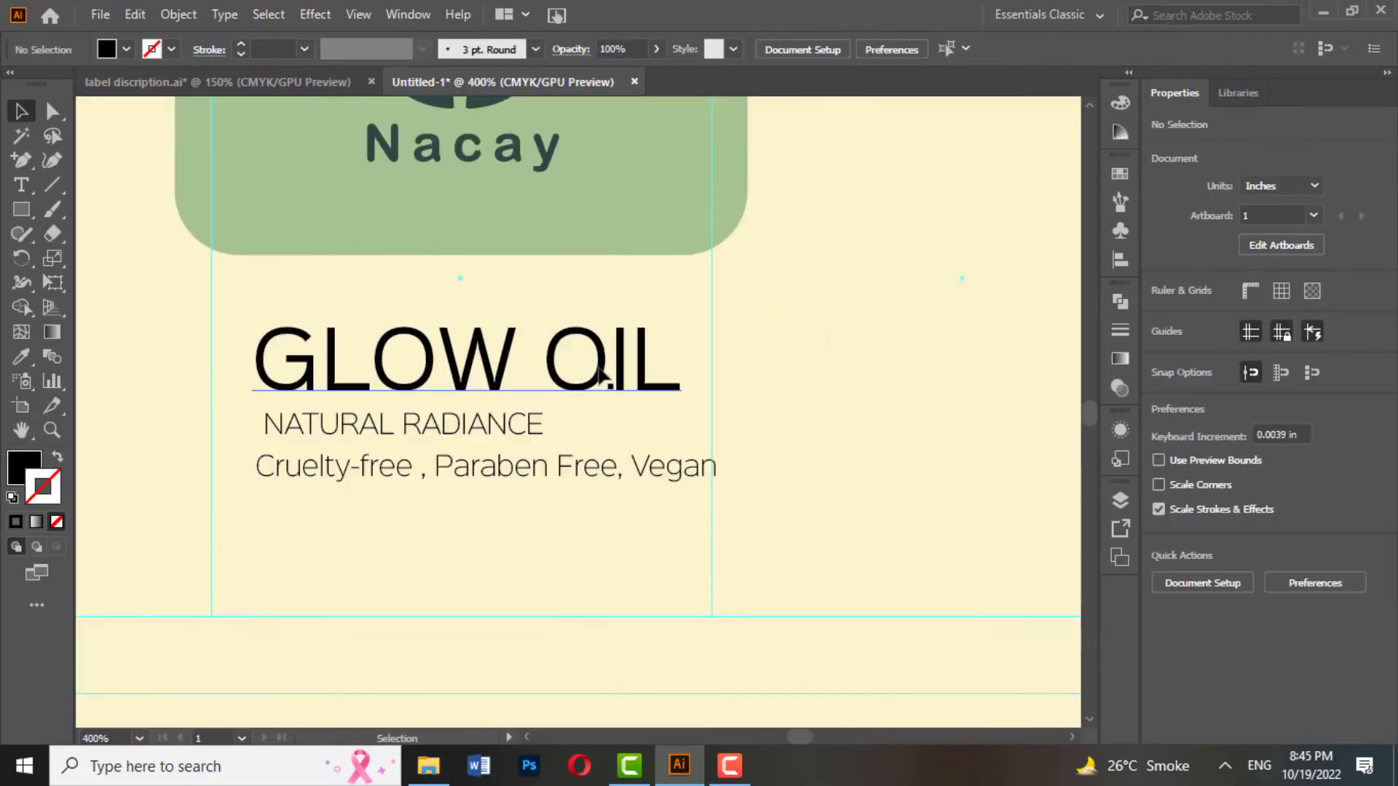
click(598, 373)
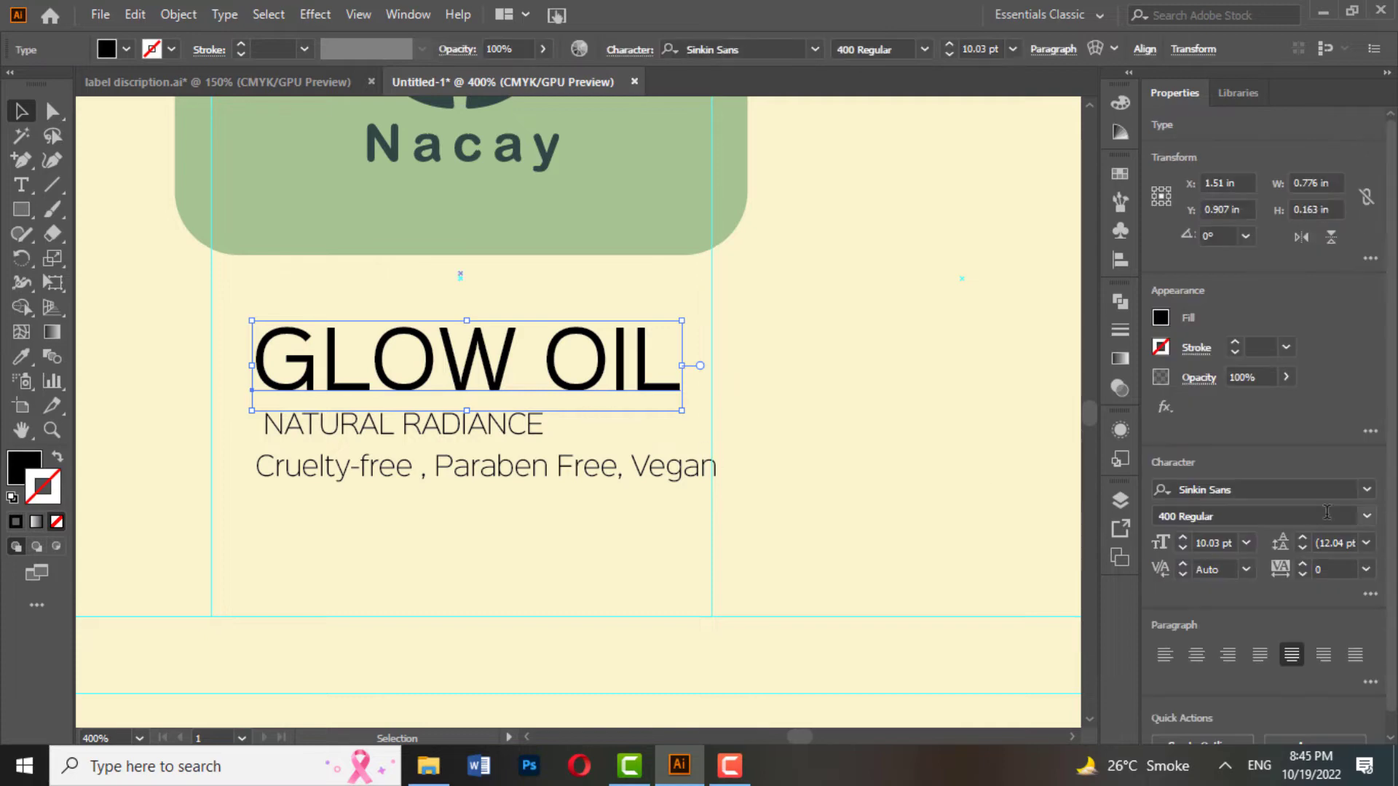
click(1367, 516)
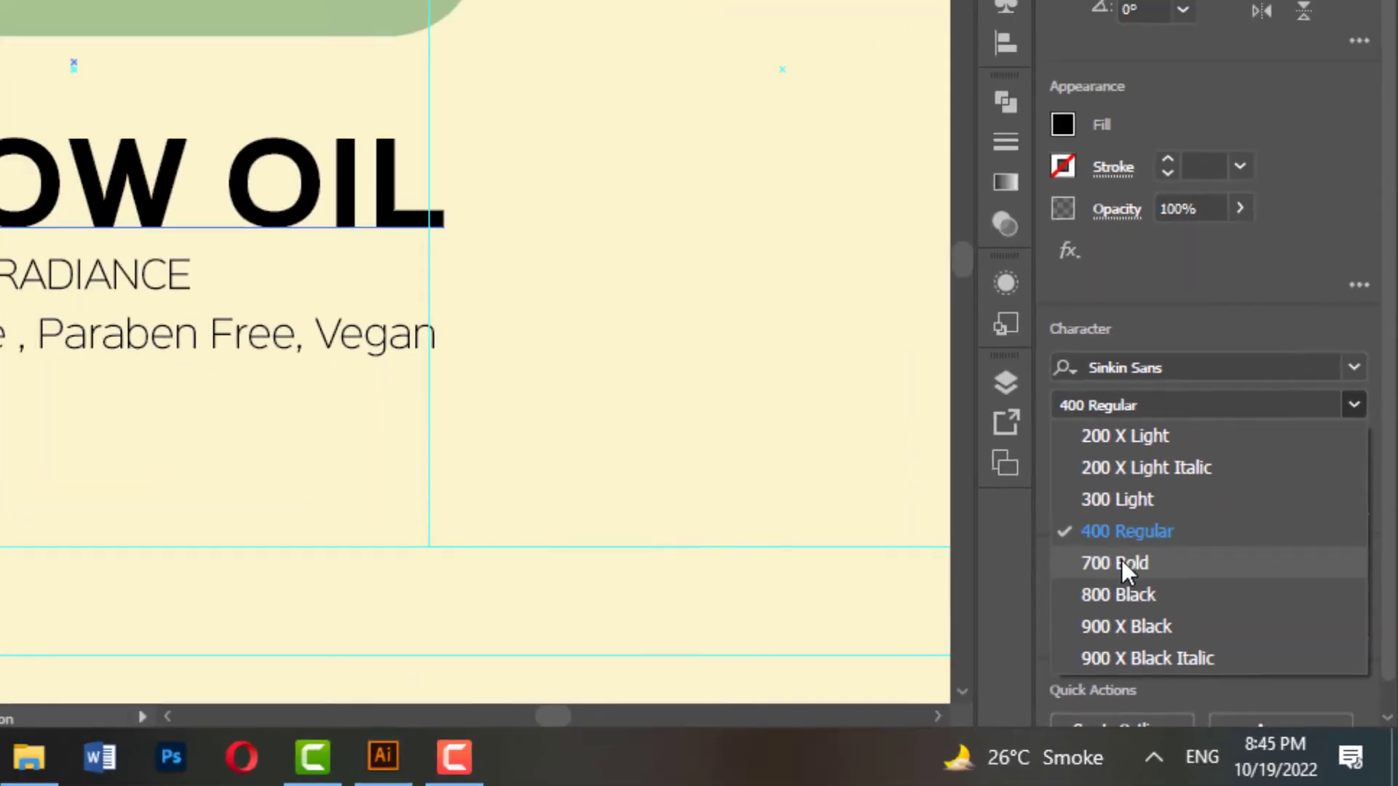
click(1121, 561)
drag(725, 408, 655, 411)
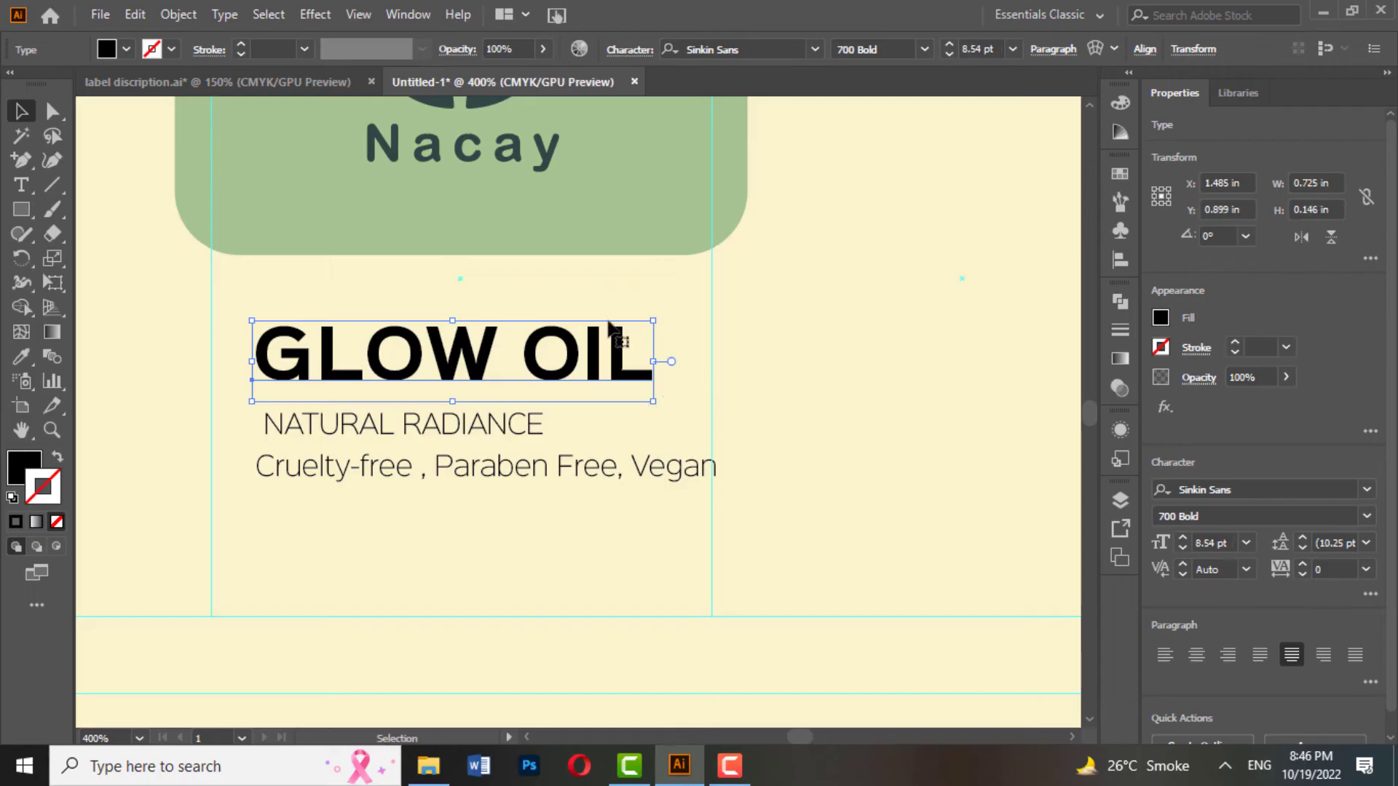
- Center the GLOW OIL title horizontally on the green shape, using the shape as the key object
shift+click(562, 220)
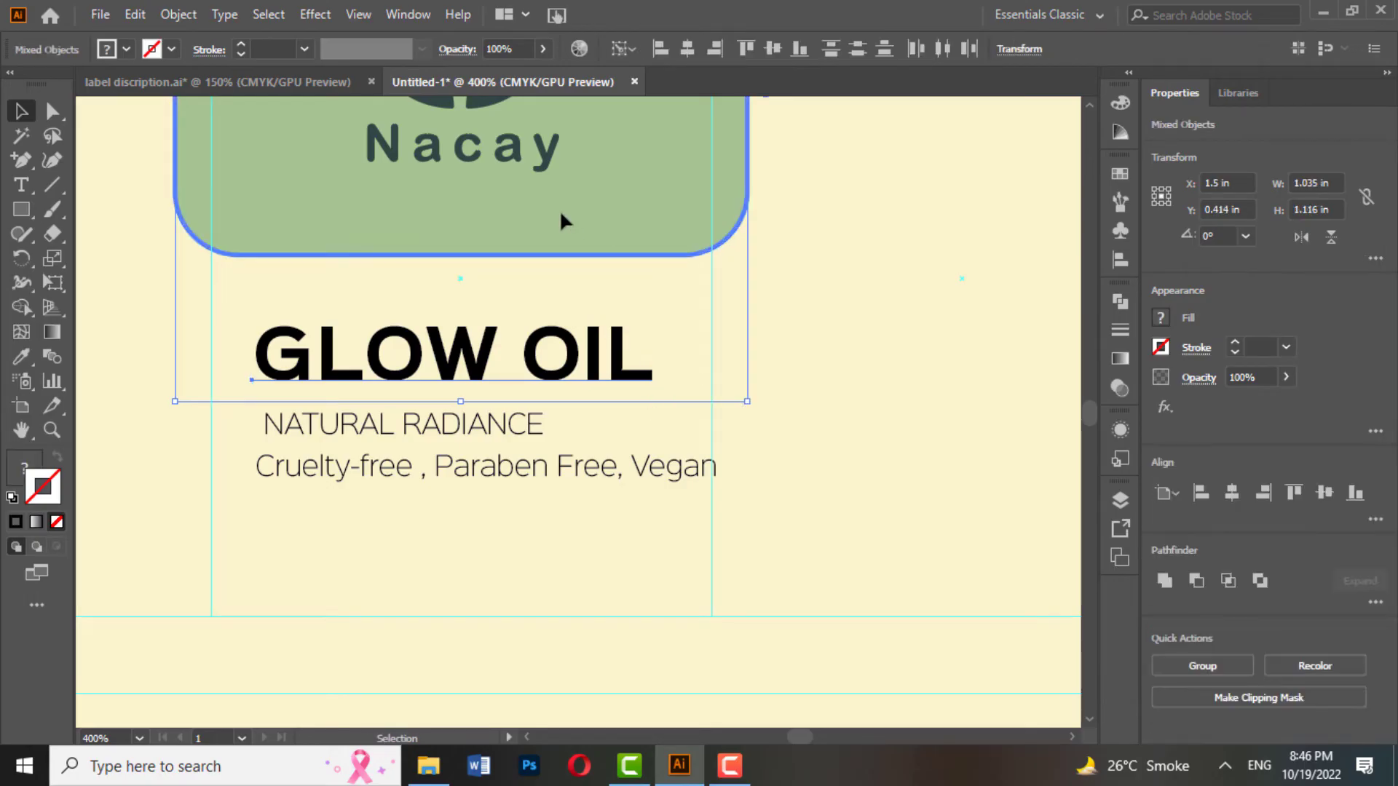
click(1229, 495)
scroll(779, 441, down, 1)
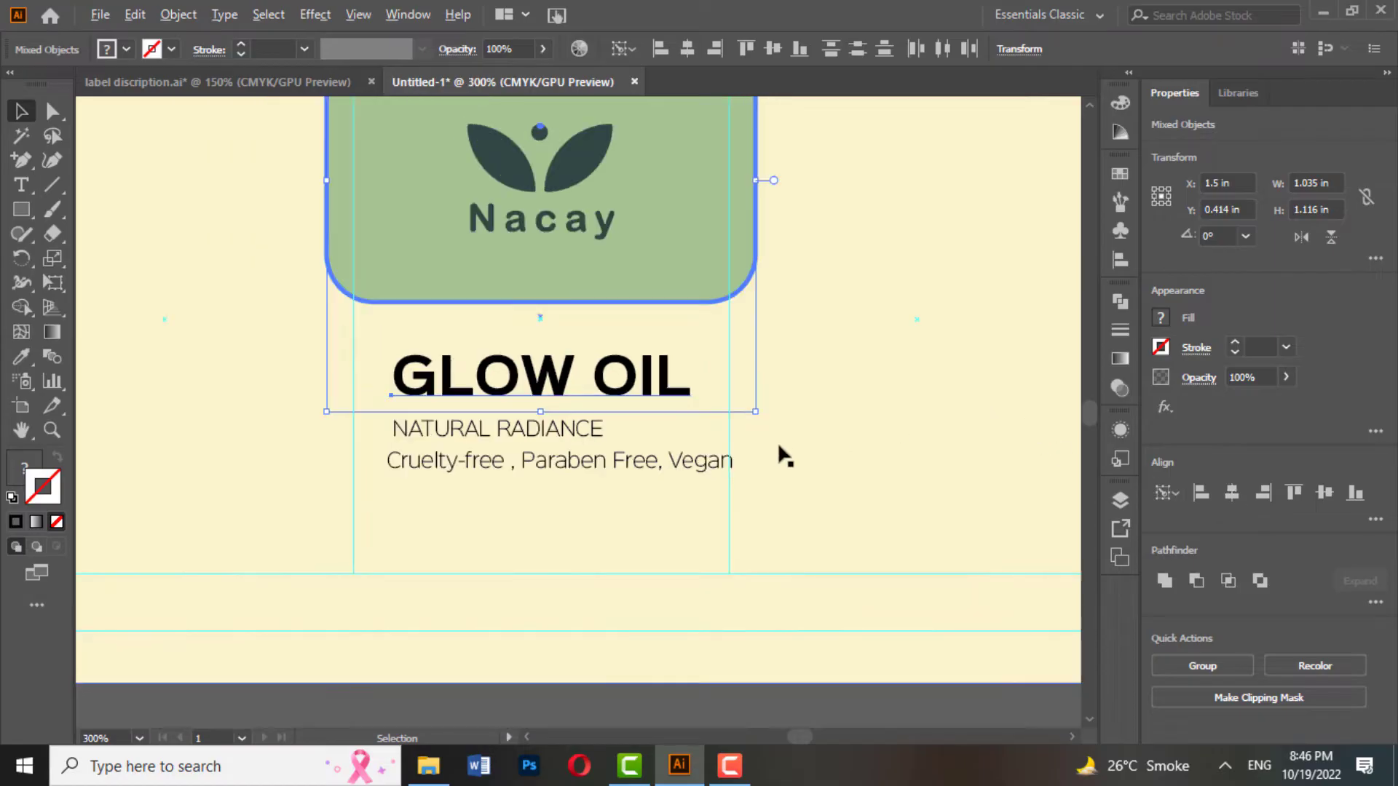
- Lock the cream background rectangle
click(782, 433)
scroll(763, 539, down, 1)
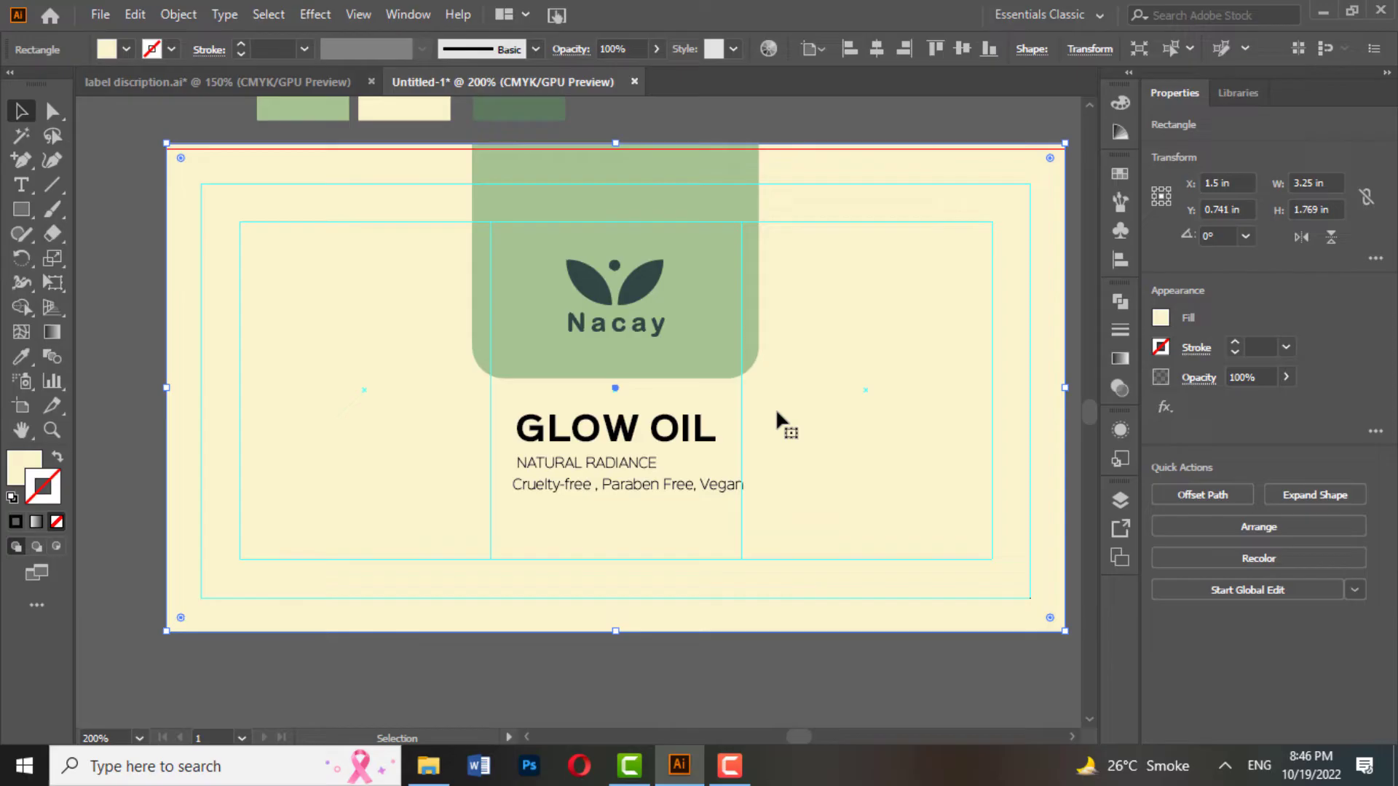
click(159, 211)
click(169, 247)
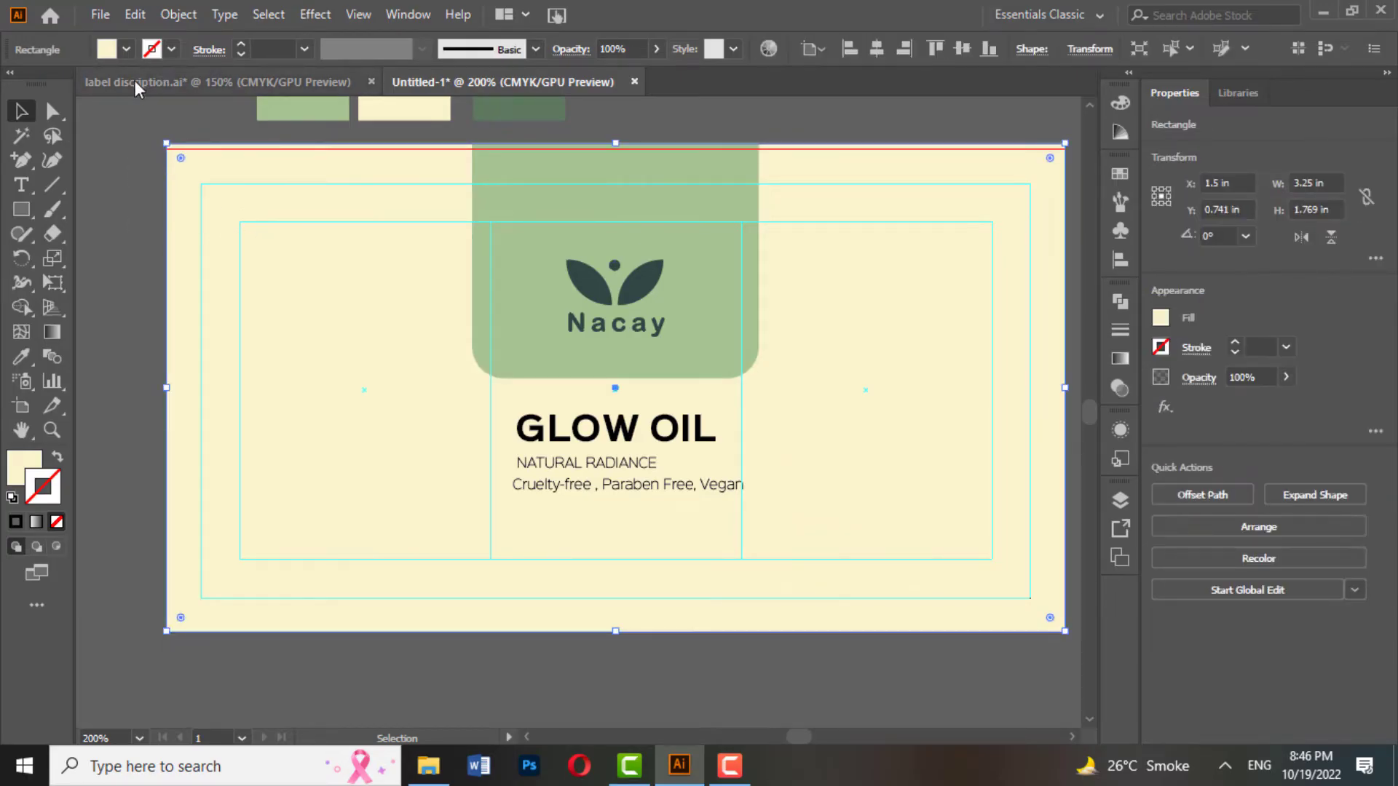
click(179, 15)
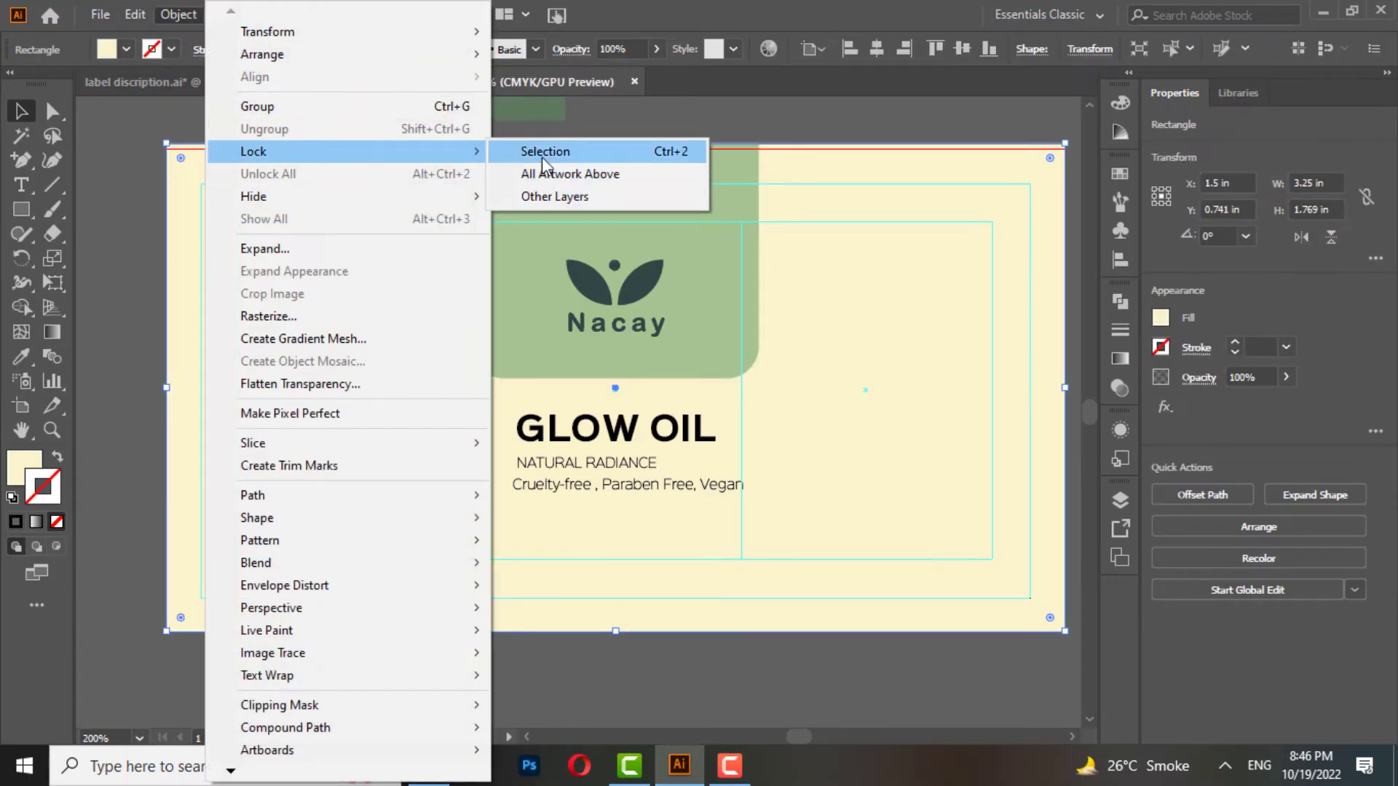
click(546, 147)
right_click(861, 340)
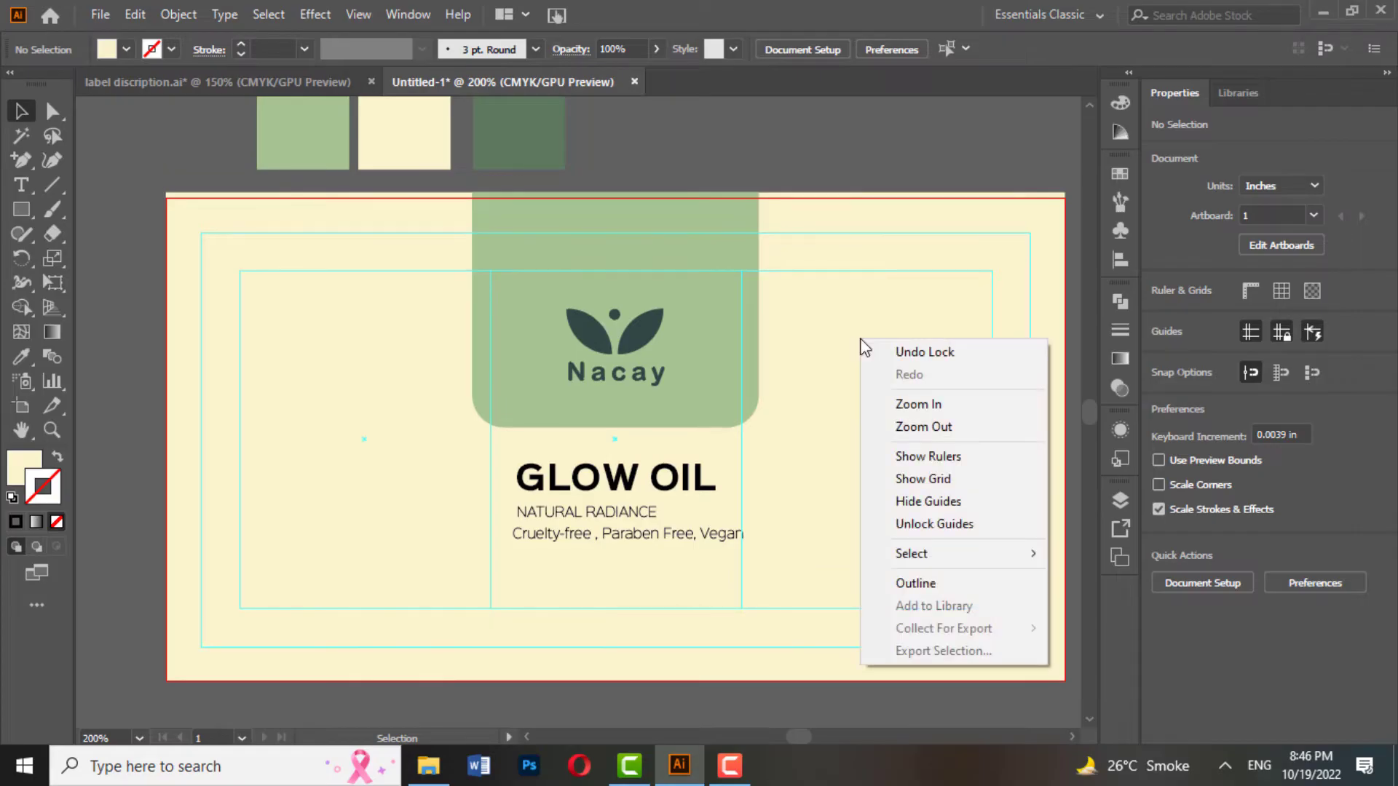
click(367, 358)
- Draw a rectangle about 0.744 × 0.08 in over the NATURAL RADIANCE line below the title
scroll(697, 482, up, 2)
click(676, 483)
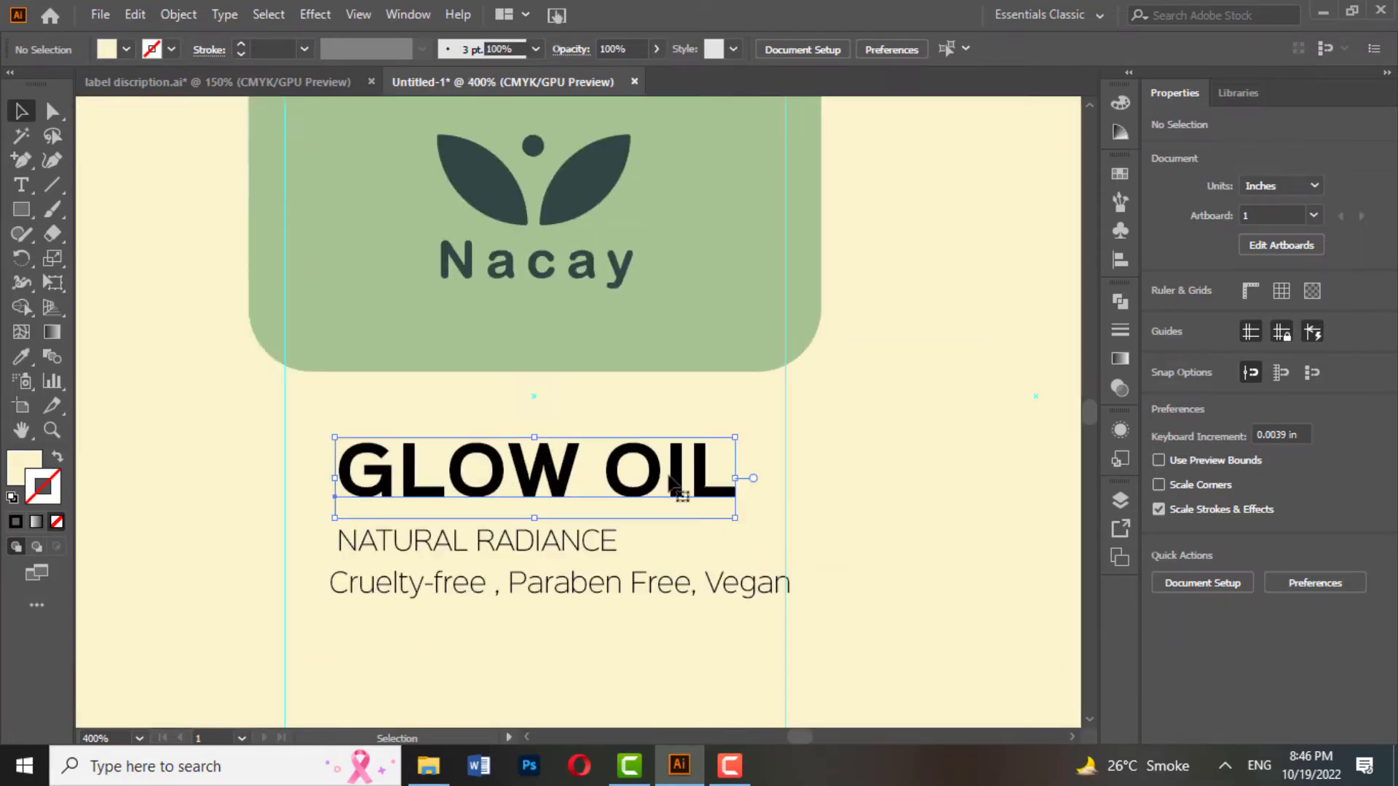
click(867, 458)
scroll(868, 458, down, 2)
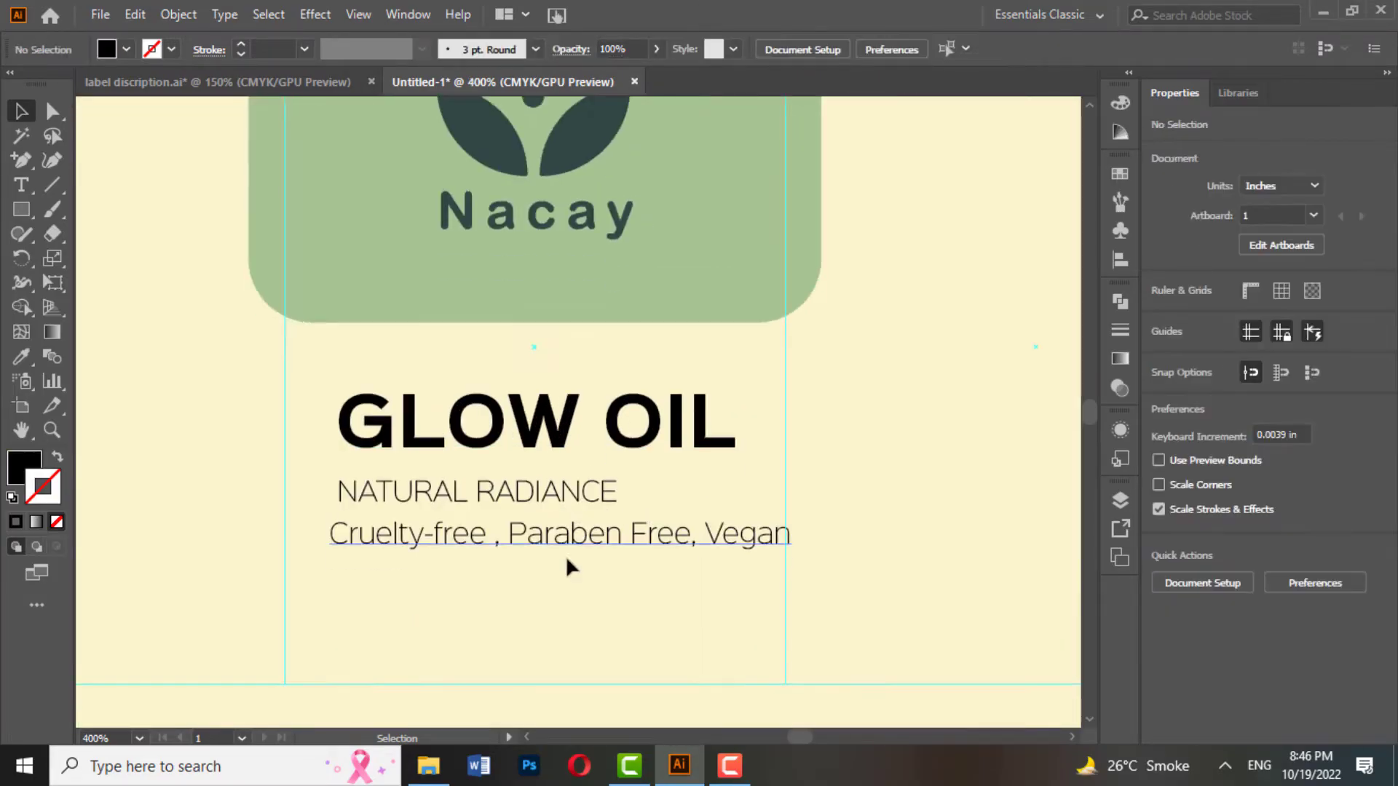
click(21, 212)
drag(321, 447, 733, 489)
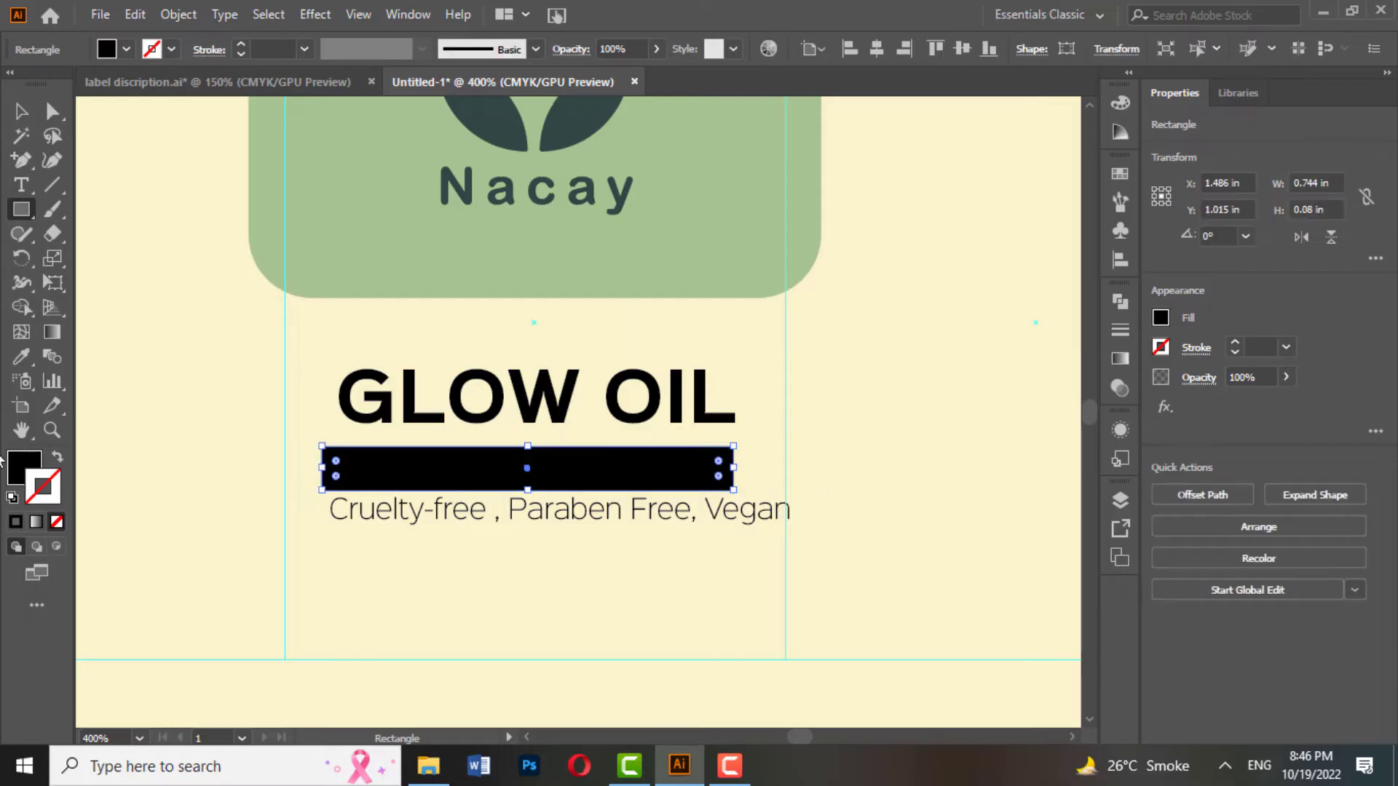
- Swap the rectangle's fill to a stroke and color the stroke with the dark green sampled from the logo leaf
click(58, 459)
click(22, 360)
scroll(459, 339, up, 3)
shift+click(494, 223)
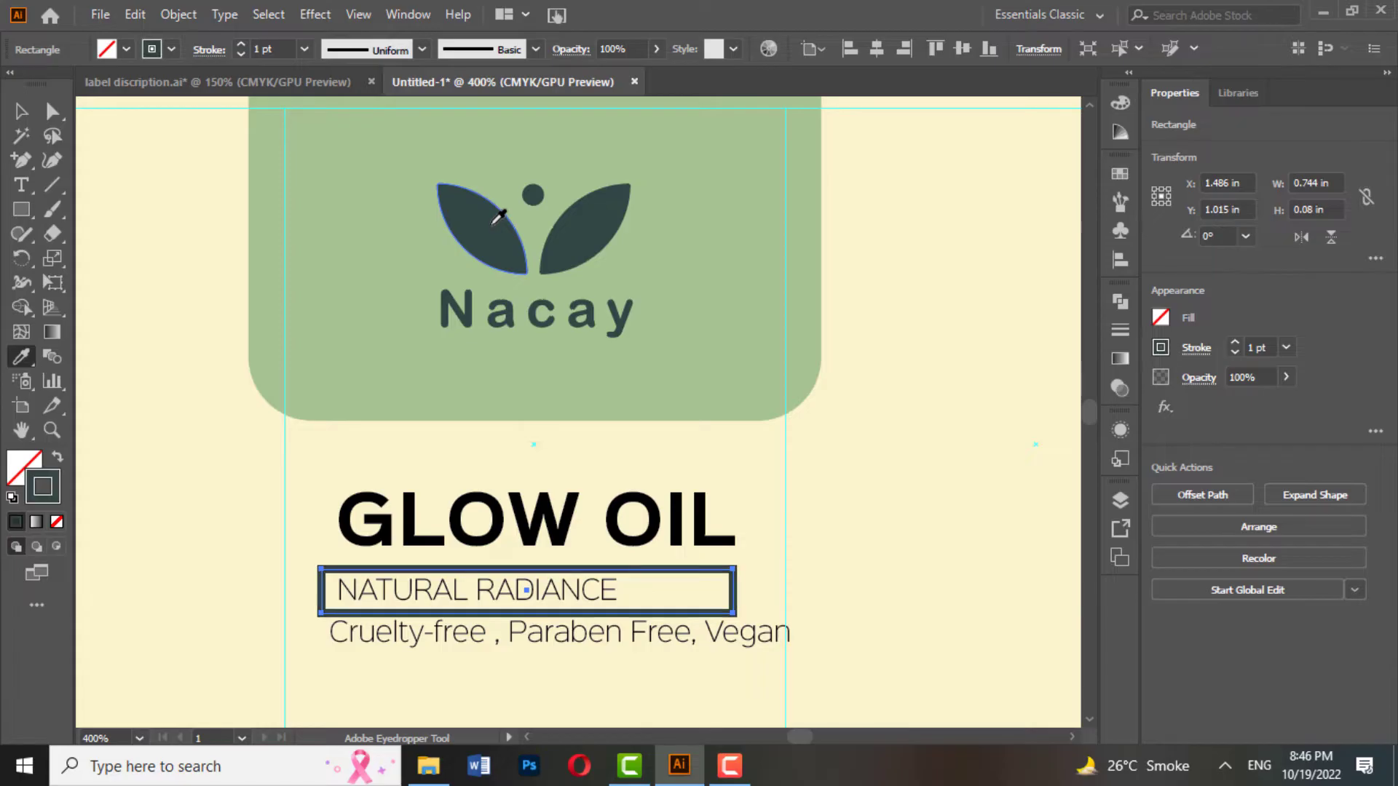
click(21, 110)
click(845, 570)
- Reduce the stroke weight of the frame around NATURAL RADIANCE to 0.5 pt
scroll(714, 522, down, 2)
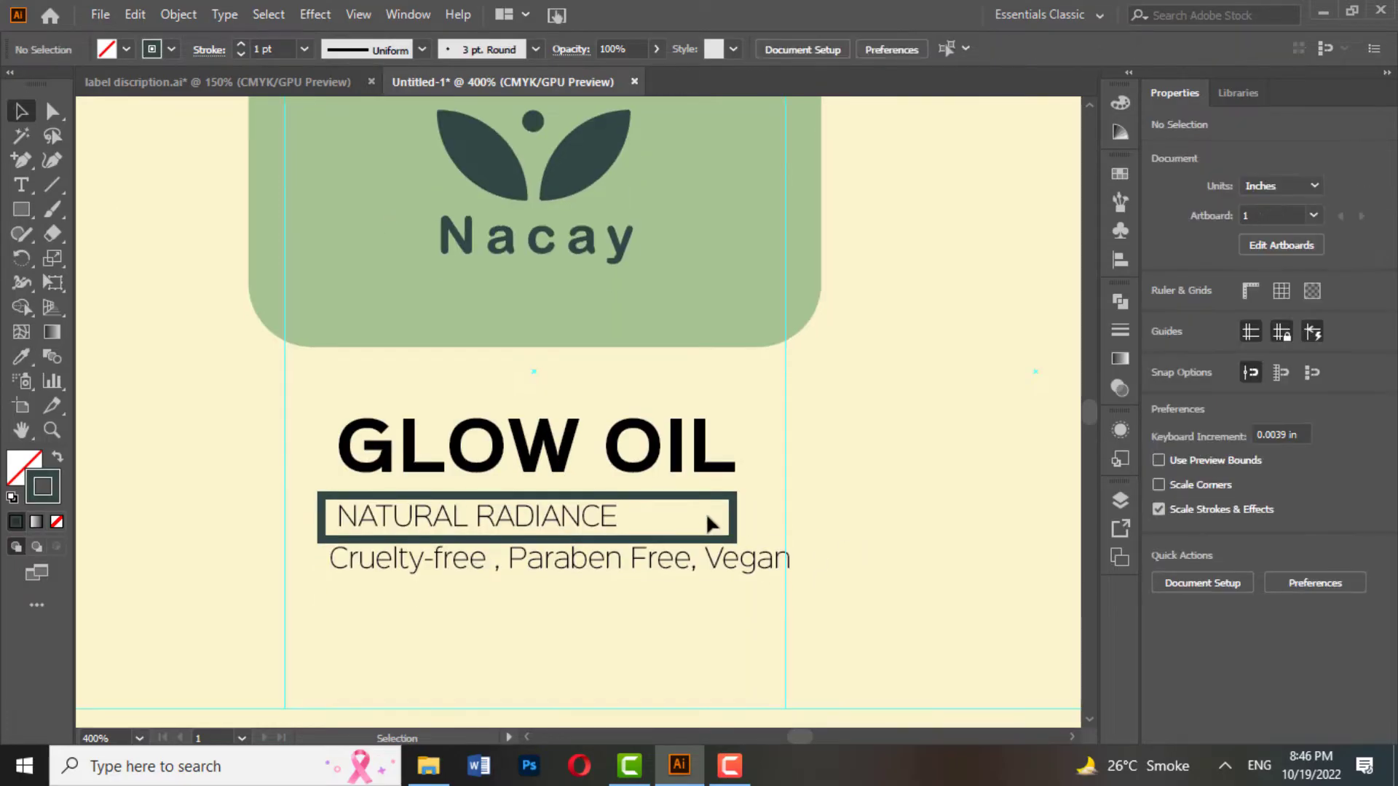
scroll(733, 528, up, 1)
click(732, 541)
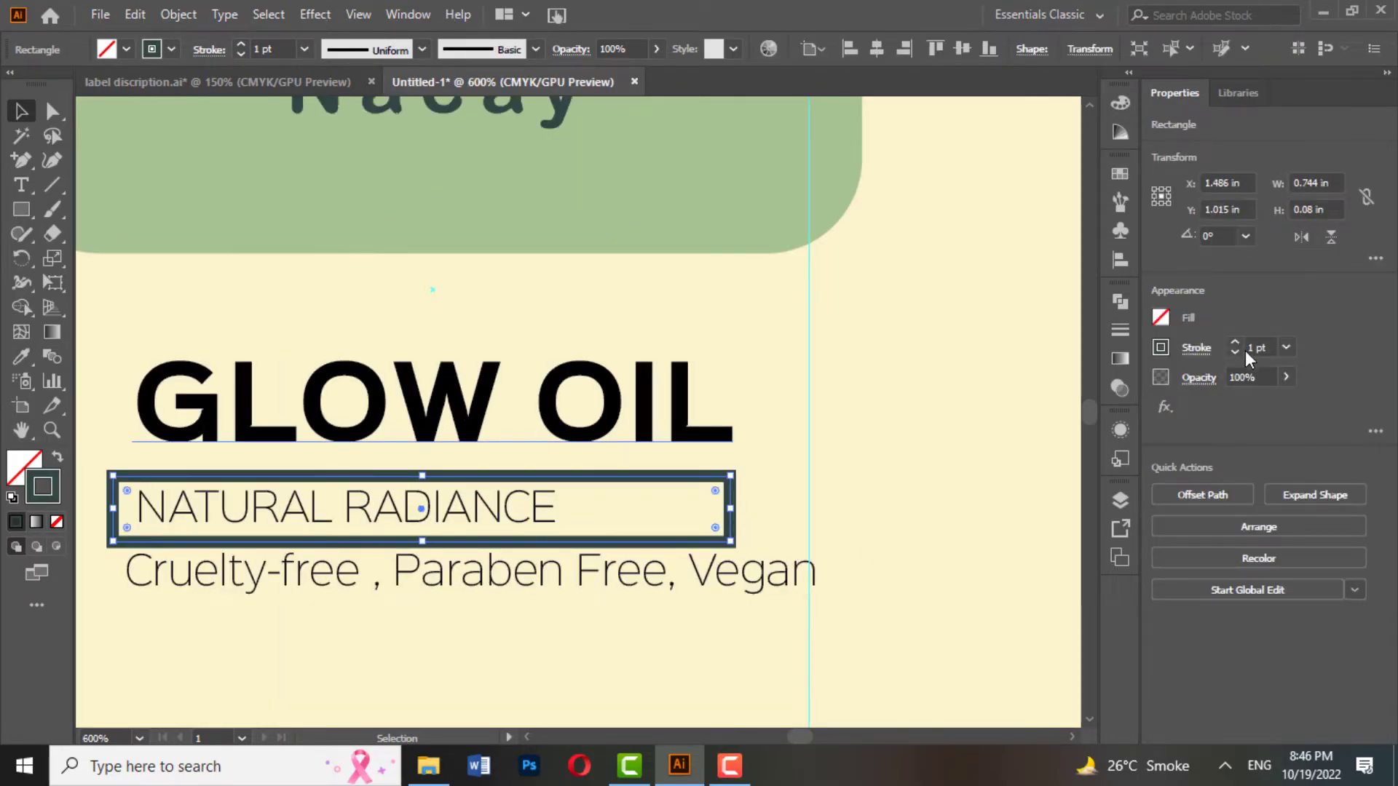
click(1236, 354)
click(1238, 355)
click(819, 421)
scroll(802, 422, down, 2)
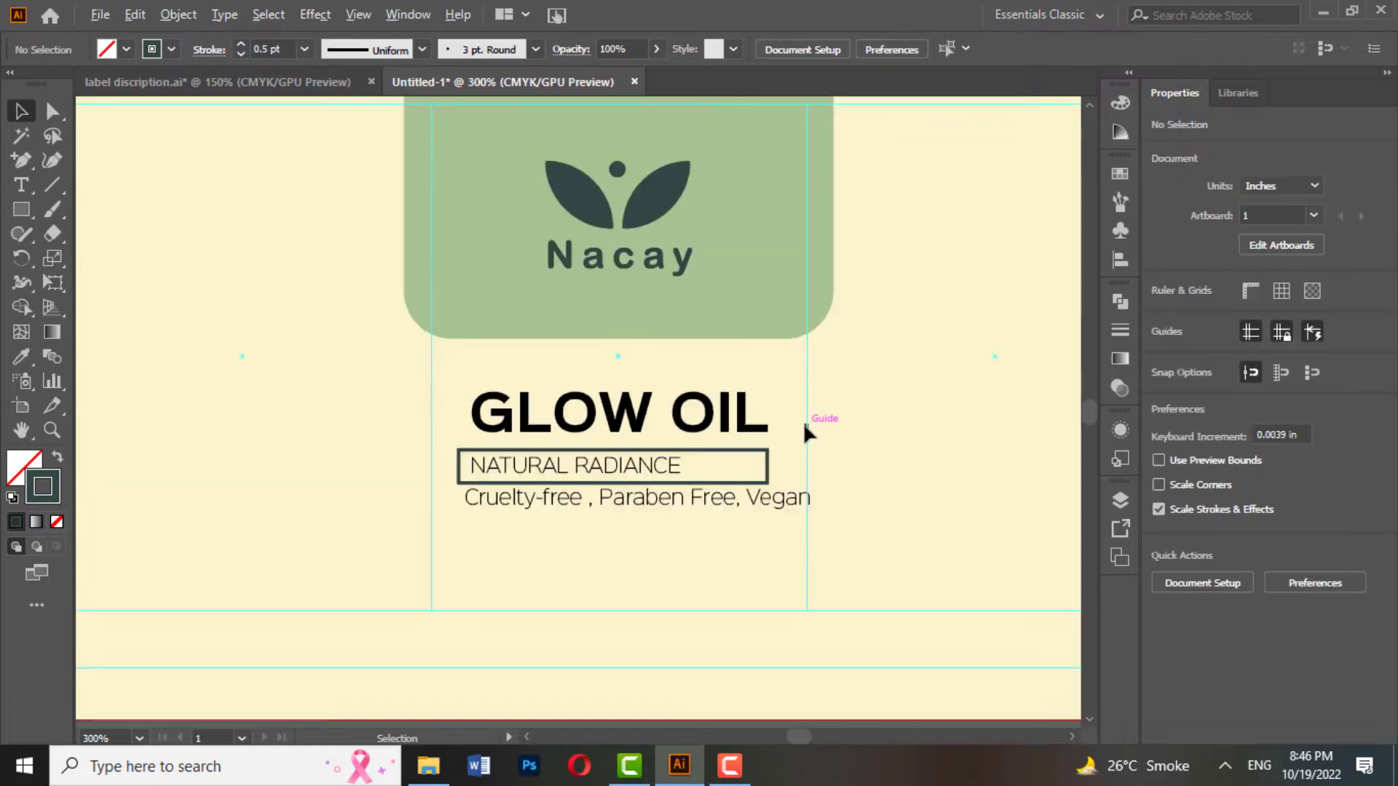
- Increase the tracking of the NATURAL RADIANCE text to 260
scroll(804, 425, down, 1)
scroll(805, 431, up, 1)
click(556, 470)
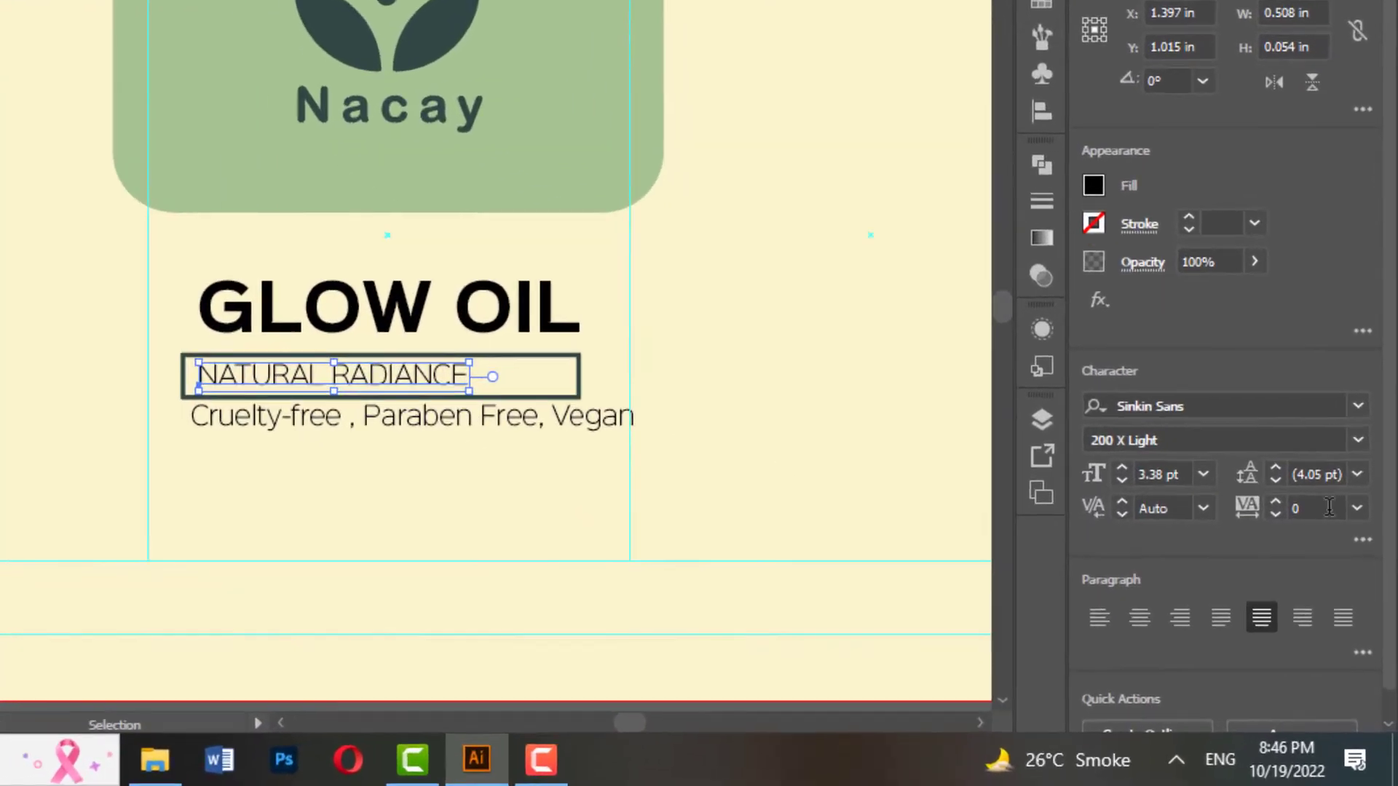
click(1363, 566)
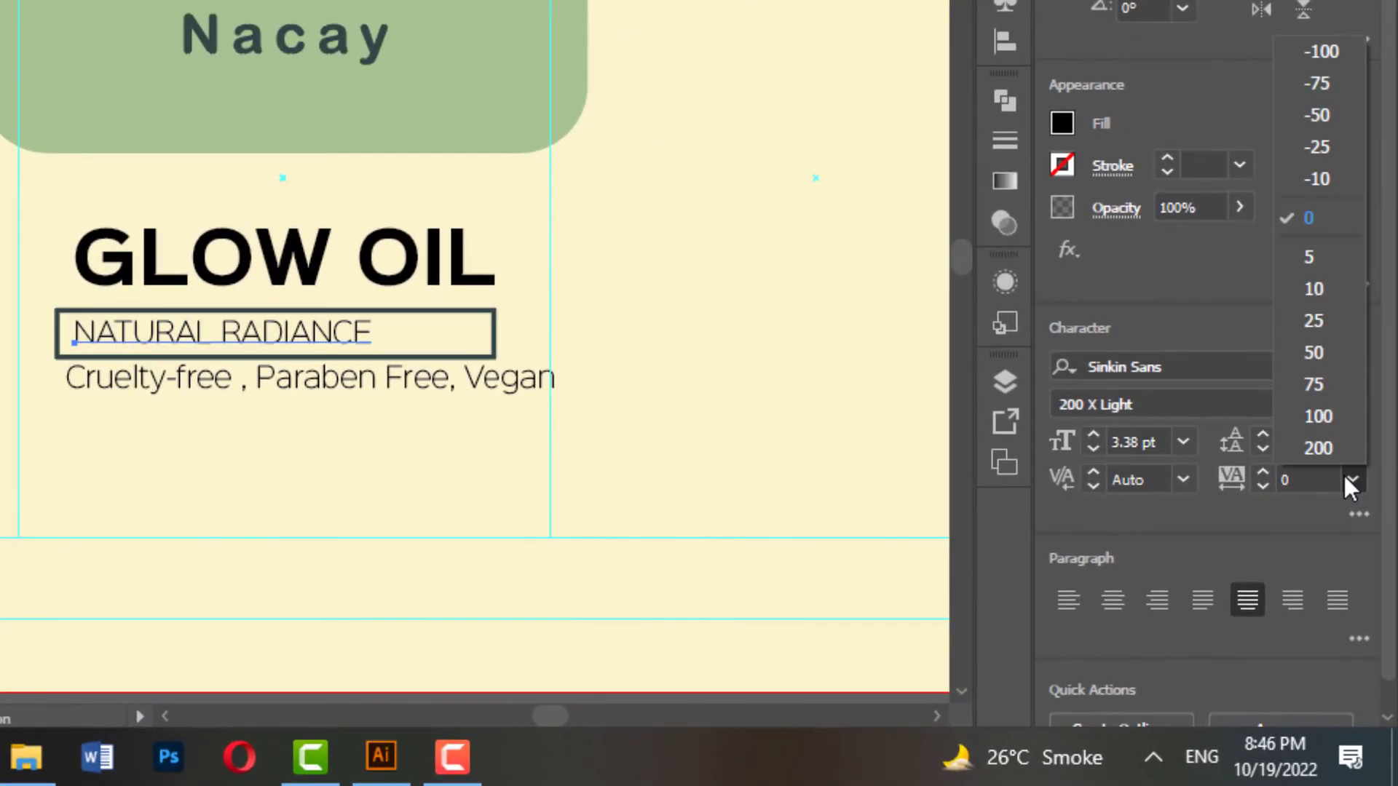
click(1317, 448)
click(1321, 477)
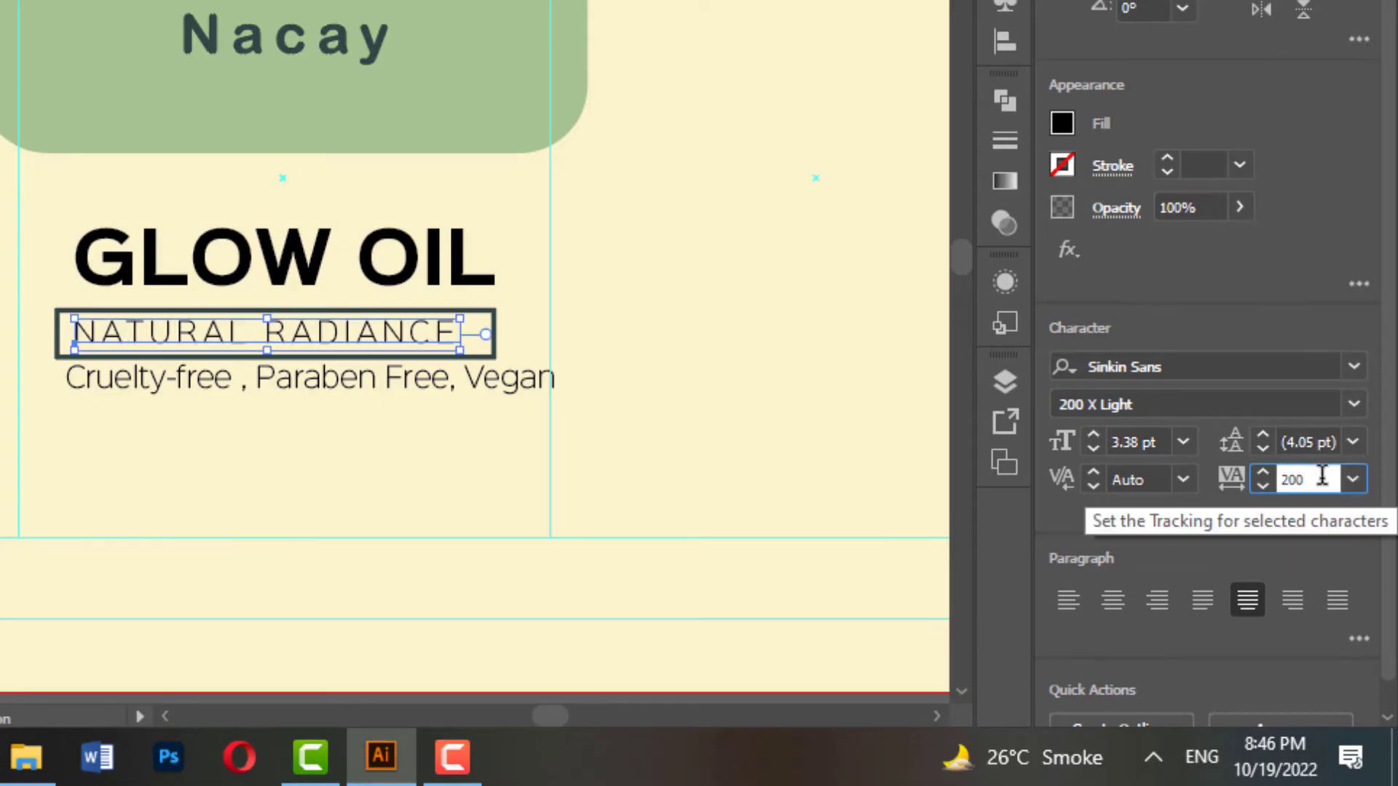
scroll(1322, 476, up, 4)
key(Up)
key(Up)
key(Up)
key(Up)
key(Up)
key(Up)
key(Up)
key(Up)
key(Up)
key(Up)
key(Up)
key(Up)
key(Up)
key(Up)
key(Up)
key(Up)
key(Up)
key(Up)
key(Up)
key(Up)
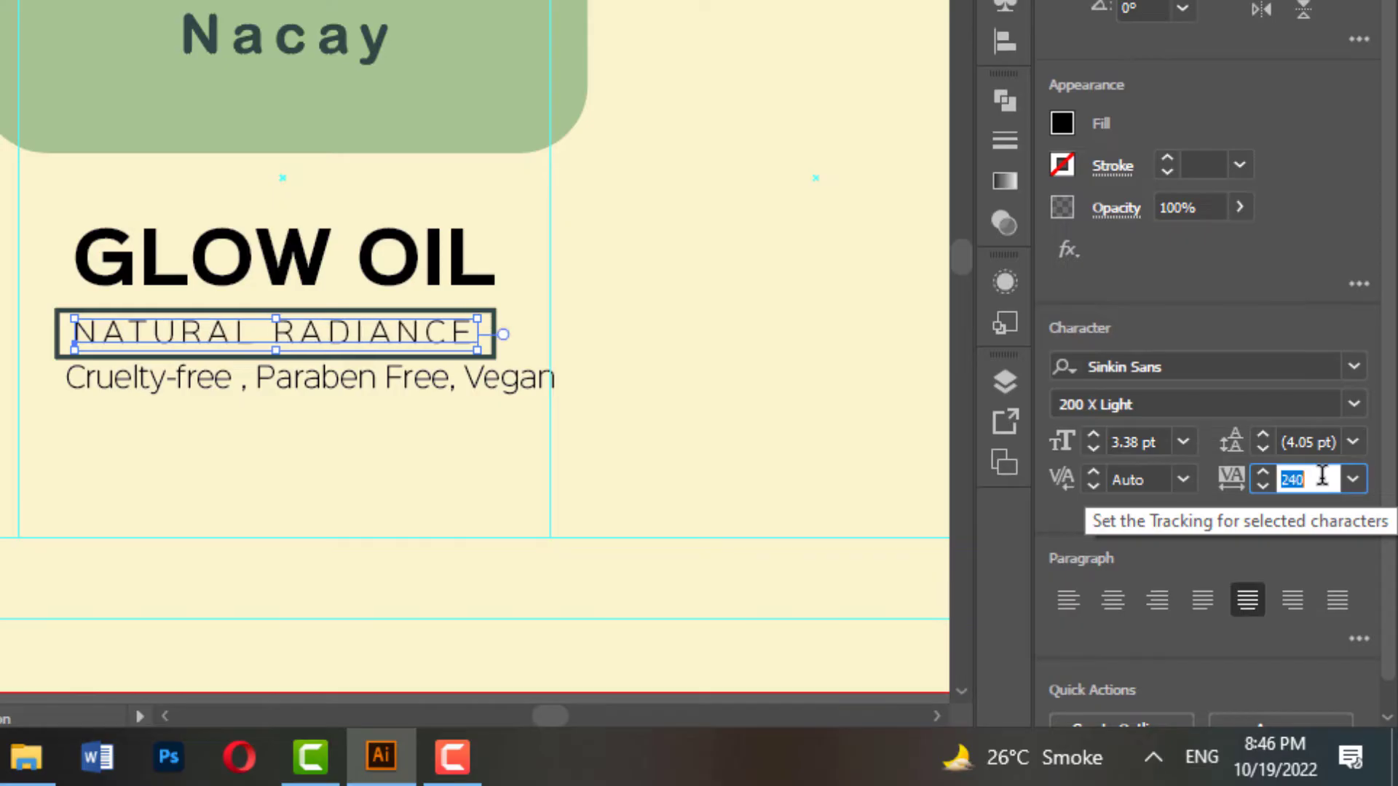
click(599, 231)
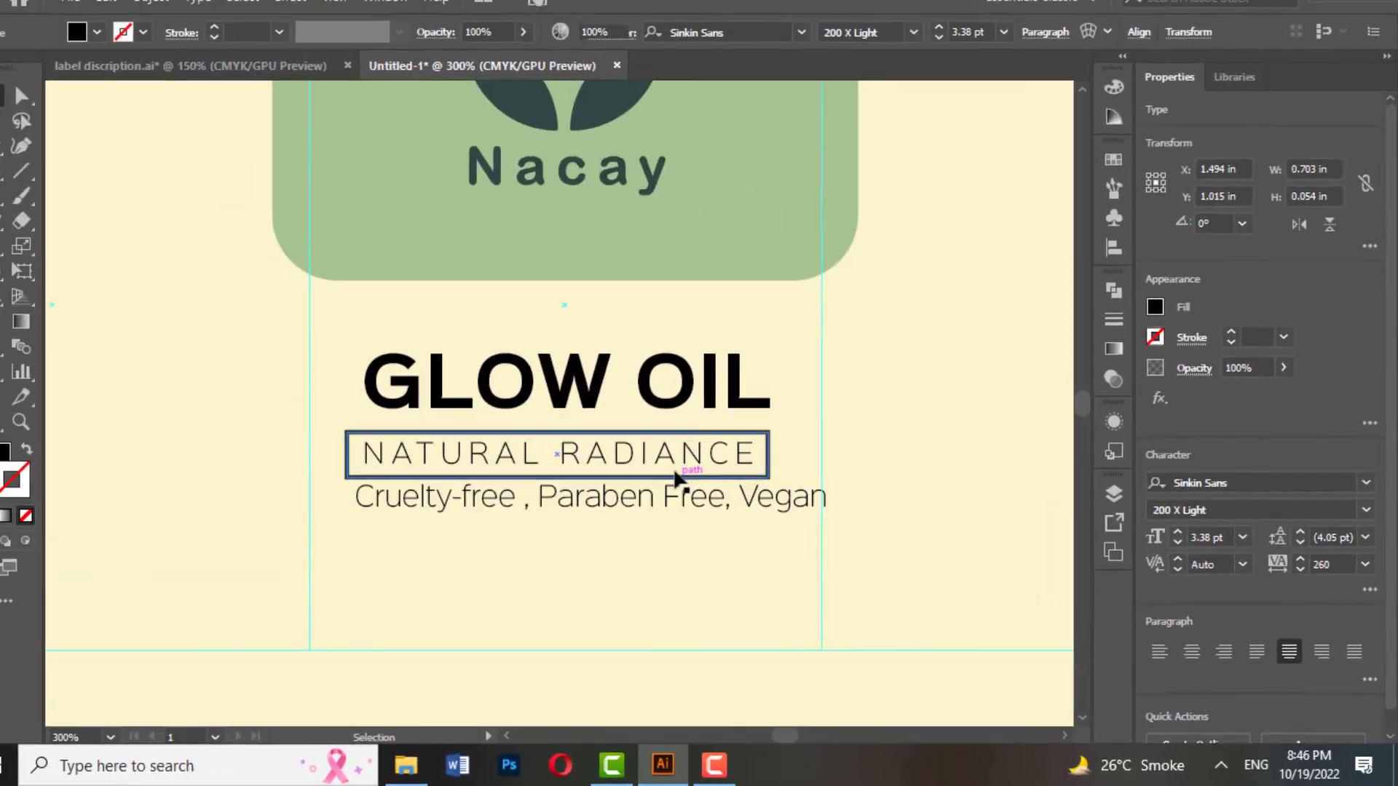
- Center the NATURAL RADIANCE text horizontally within its rectangular frame, using the frame as the key object
click(377, 333)
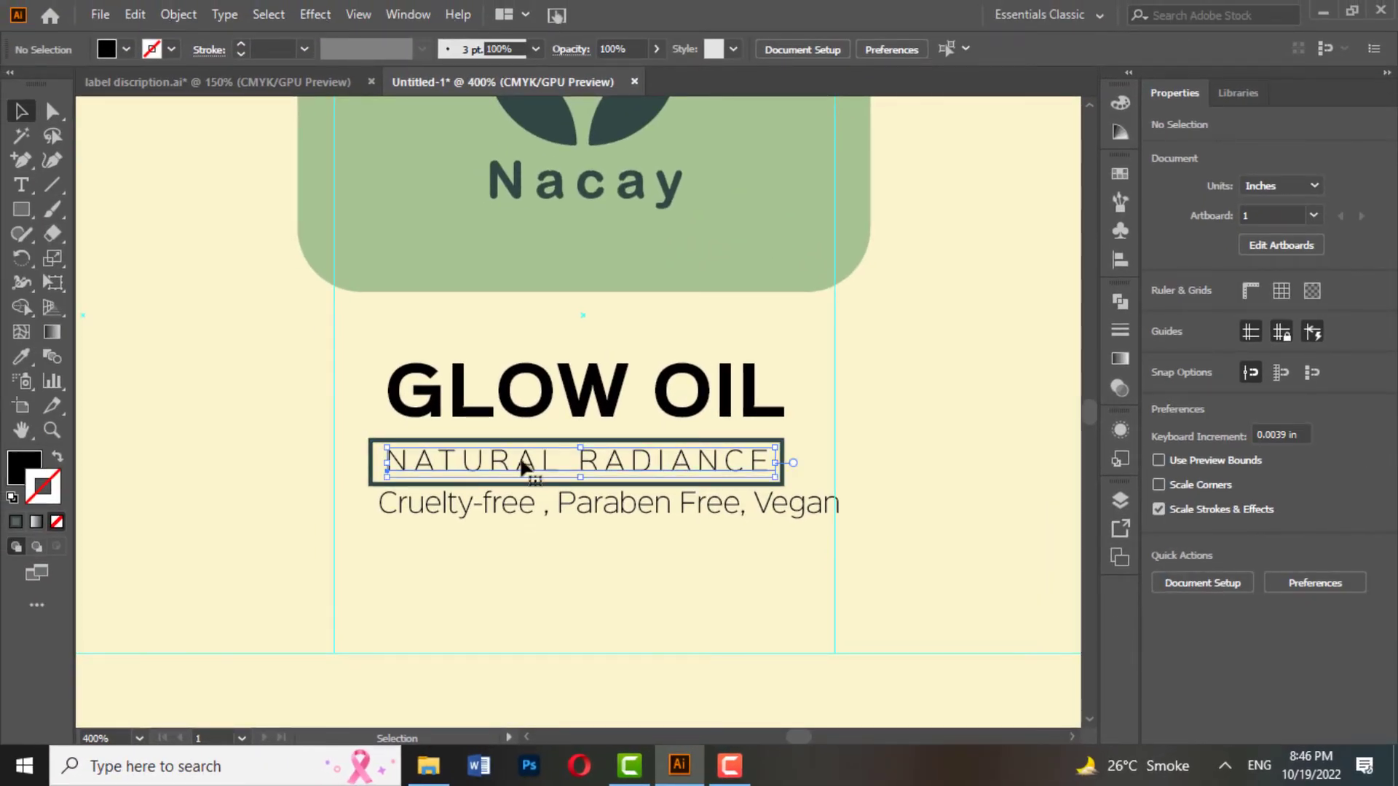
click(523, 466)
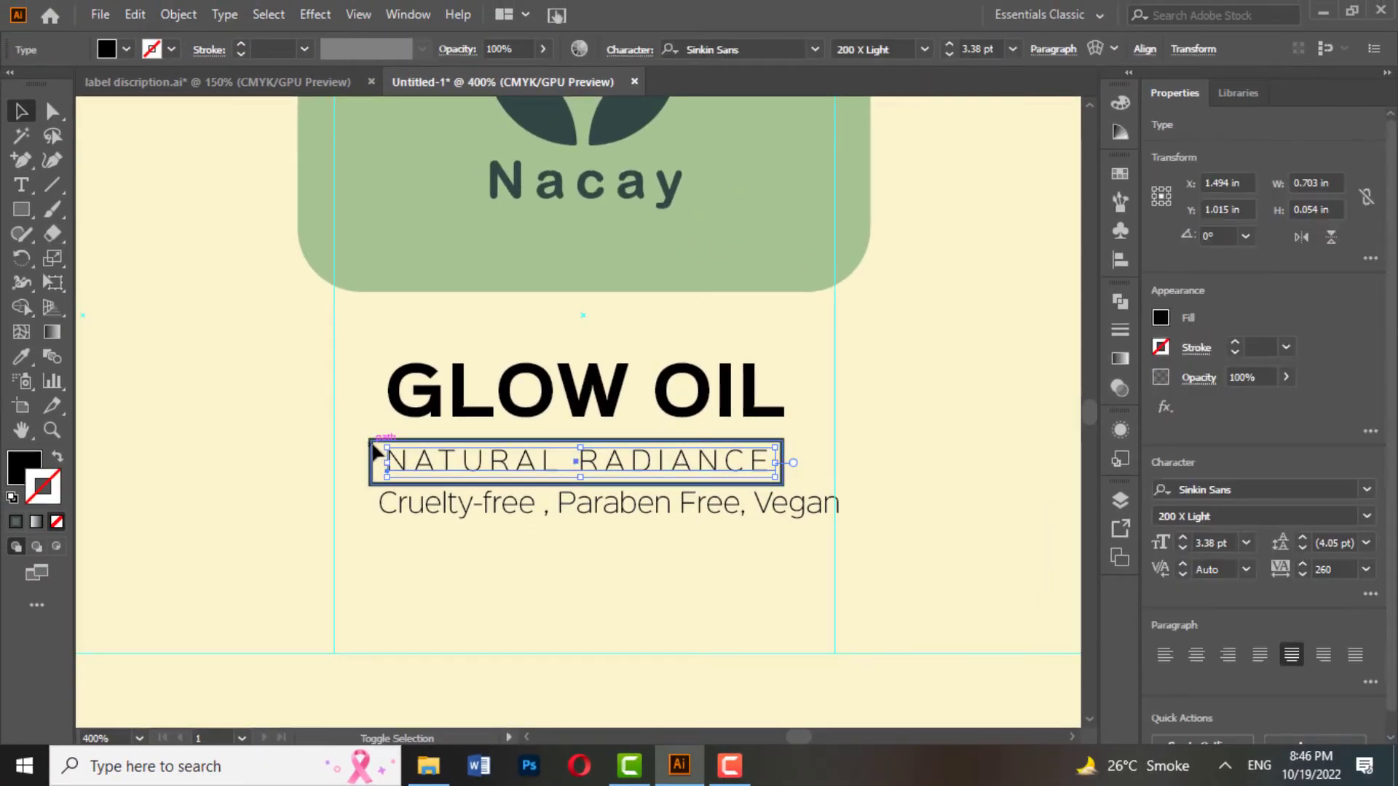
shift+click(373, 446)
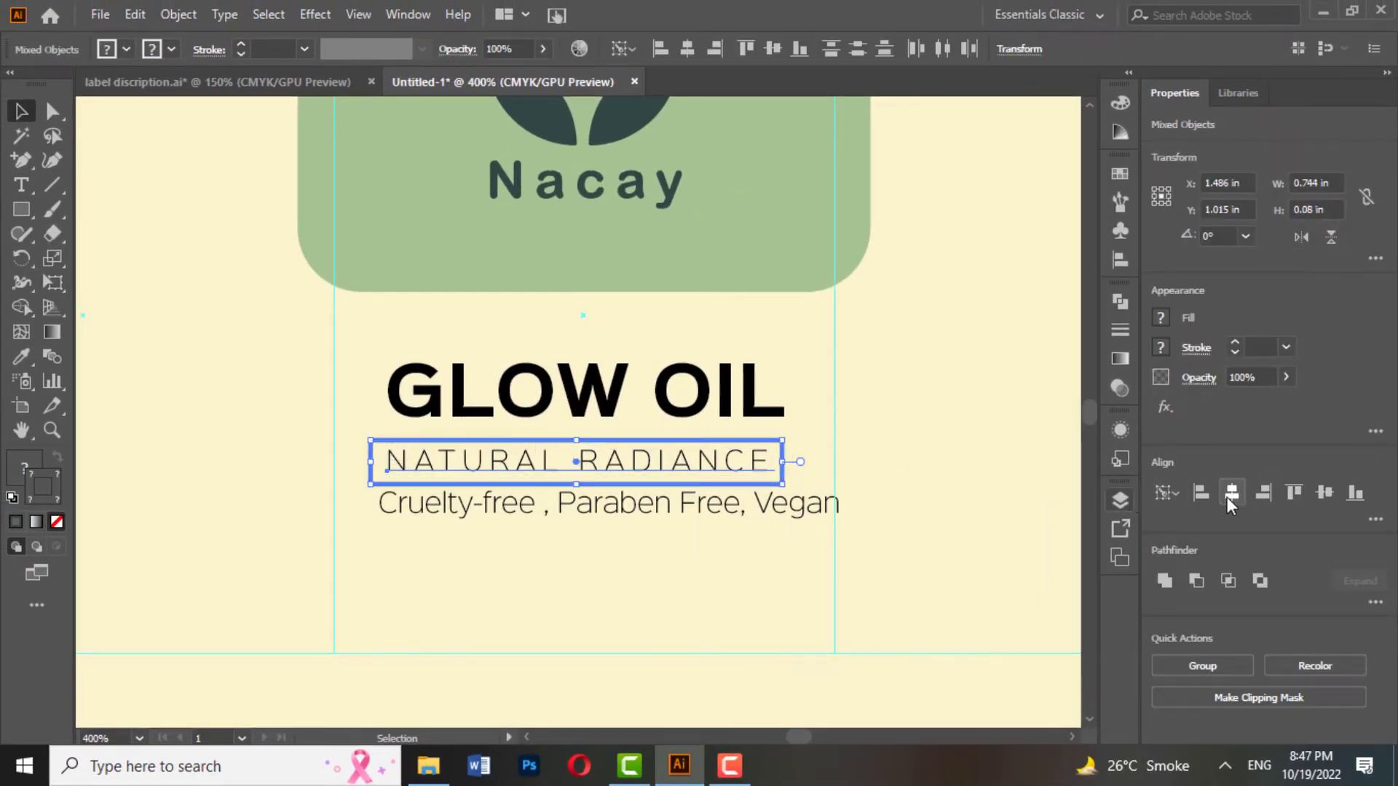
click(1231, 493)
click(937, 456)
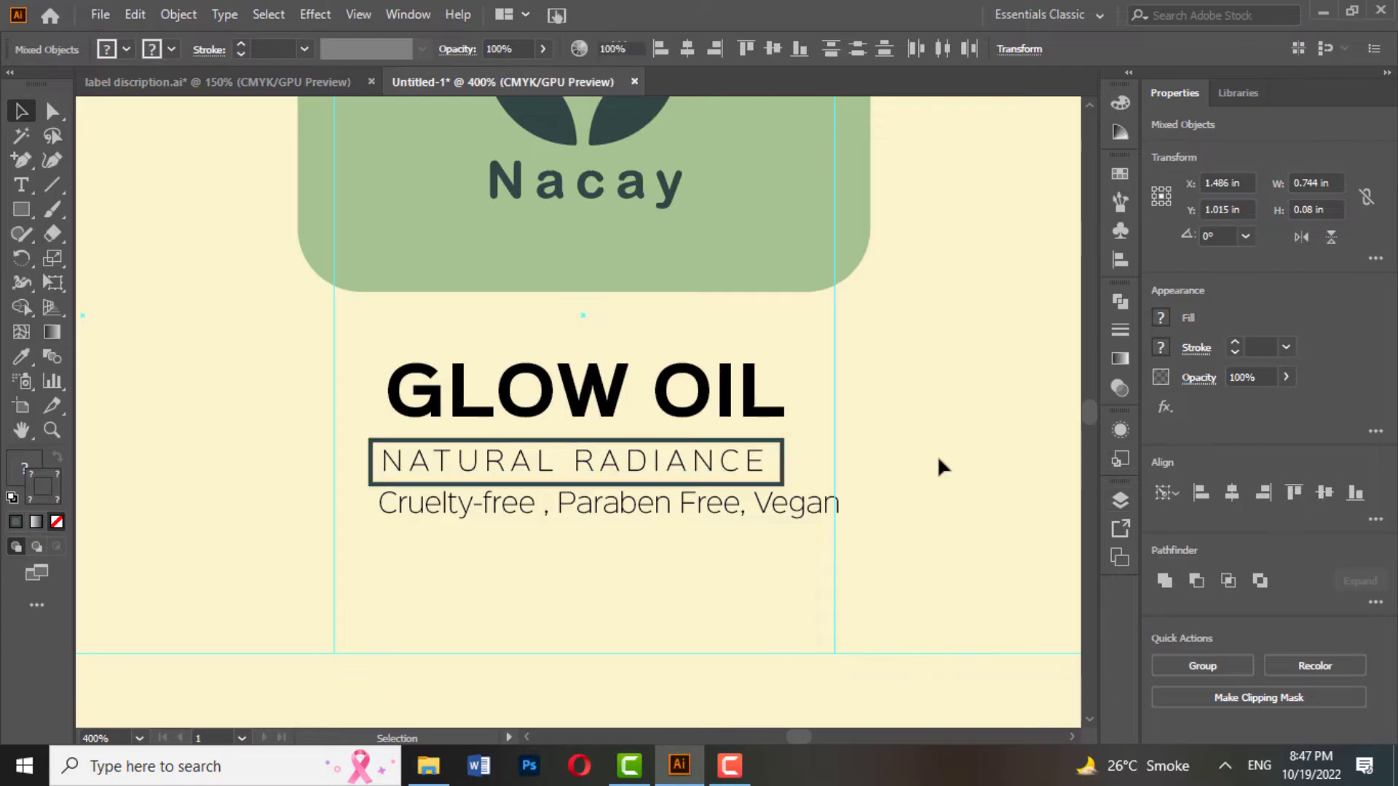
- Set the "Cruelty-free , Paraben Free, Vegan" line to the 400 Regular weight
scroll(867, 522, down, 2)
click(706, 437)
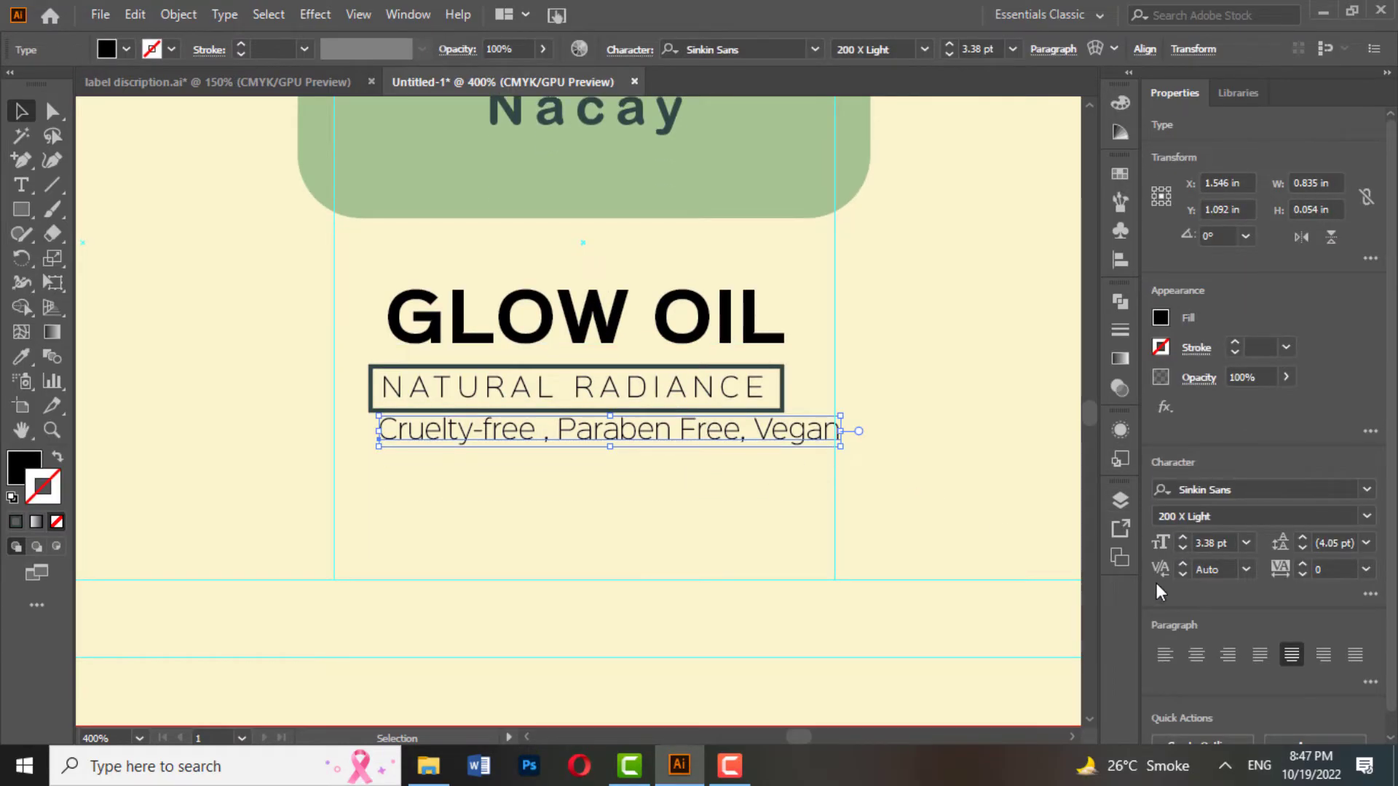
click(1367, 515)
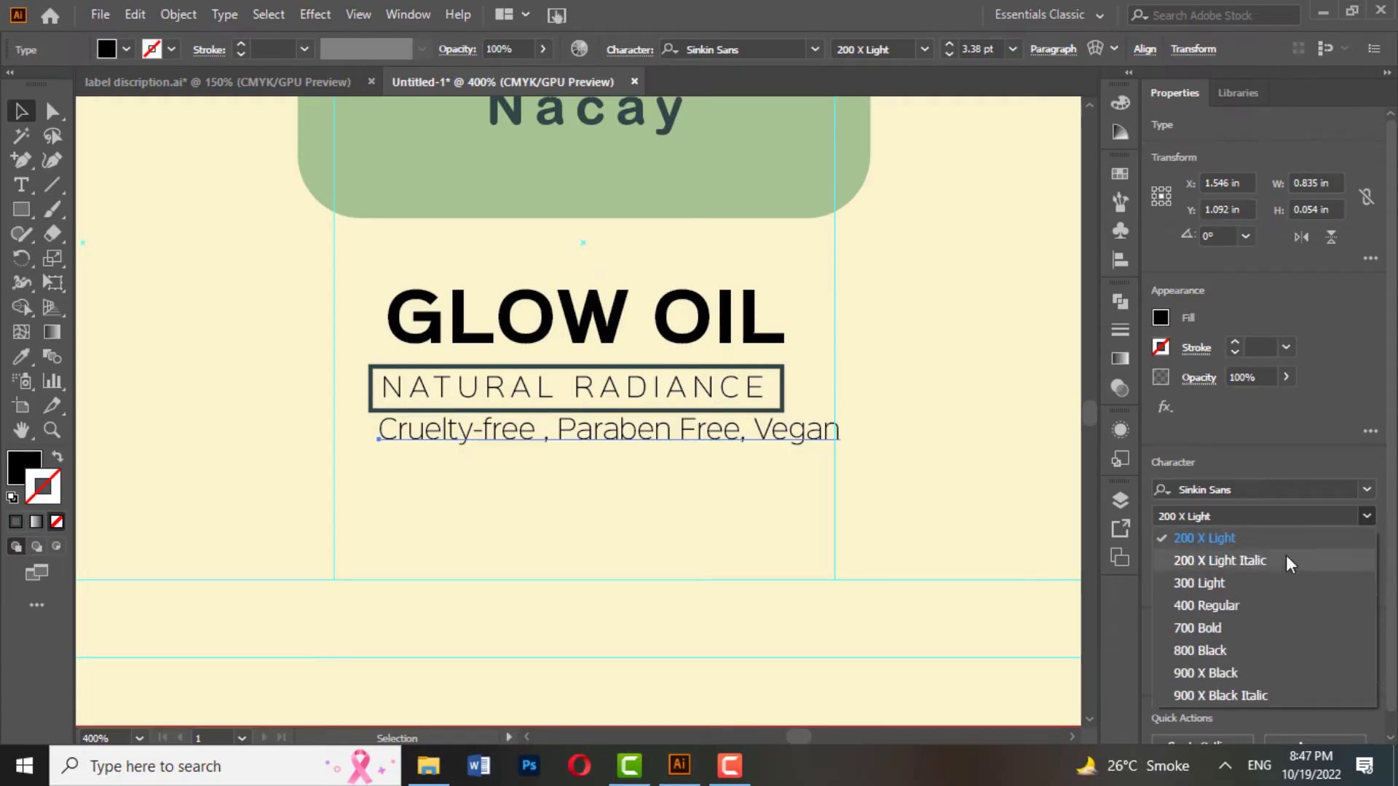
click(1212, 613)
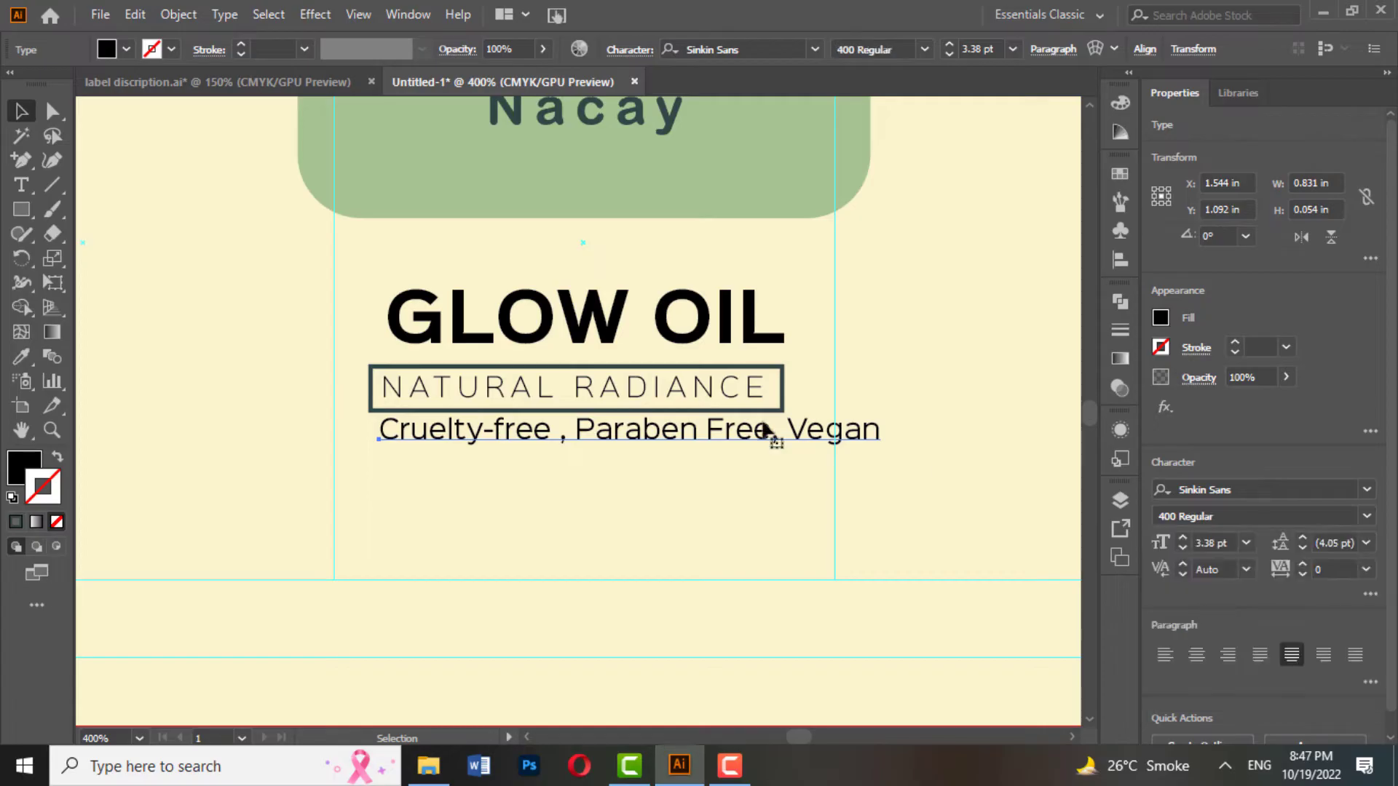
- Center the "Cruelty-free , Paraben Free, Vegan" line horizontally on the GLOW OIL title
shift+click(704, 327)
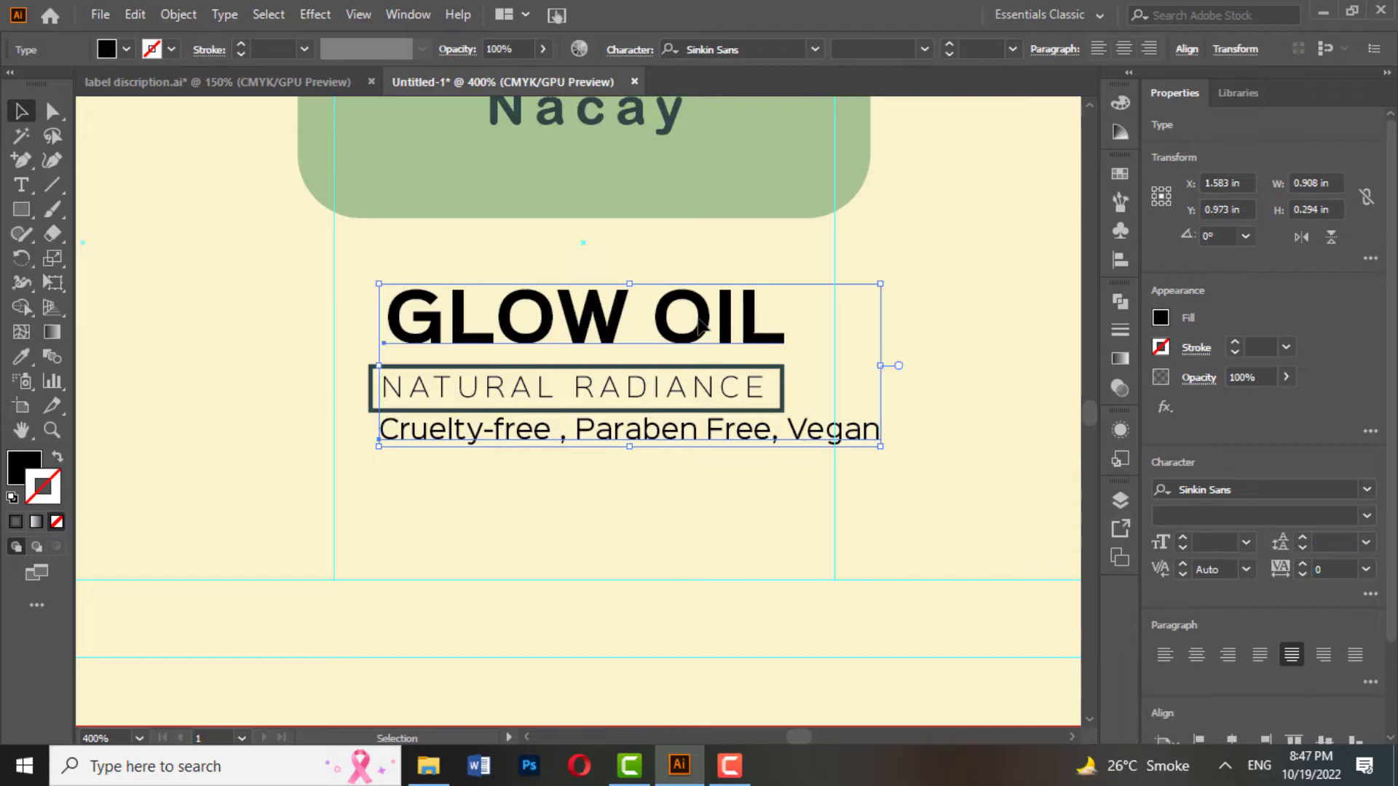
click(1232, 635)
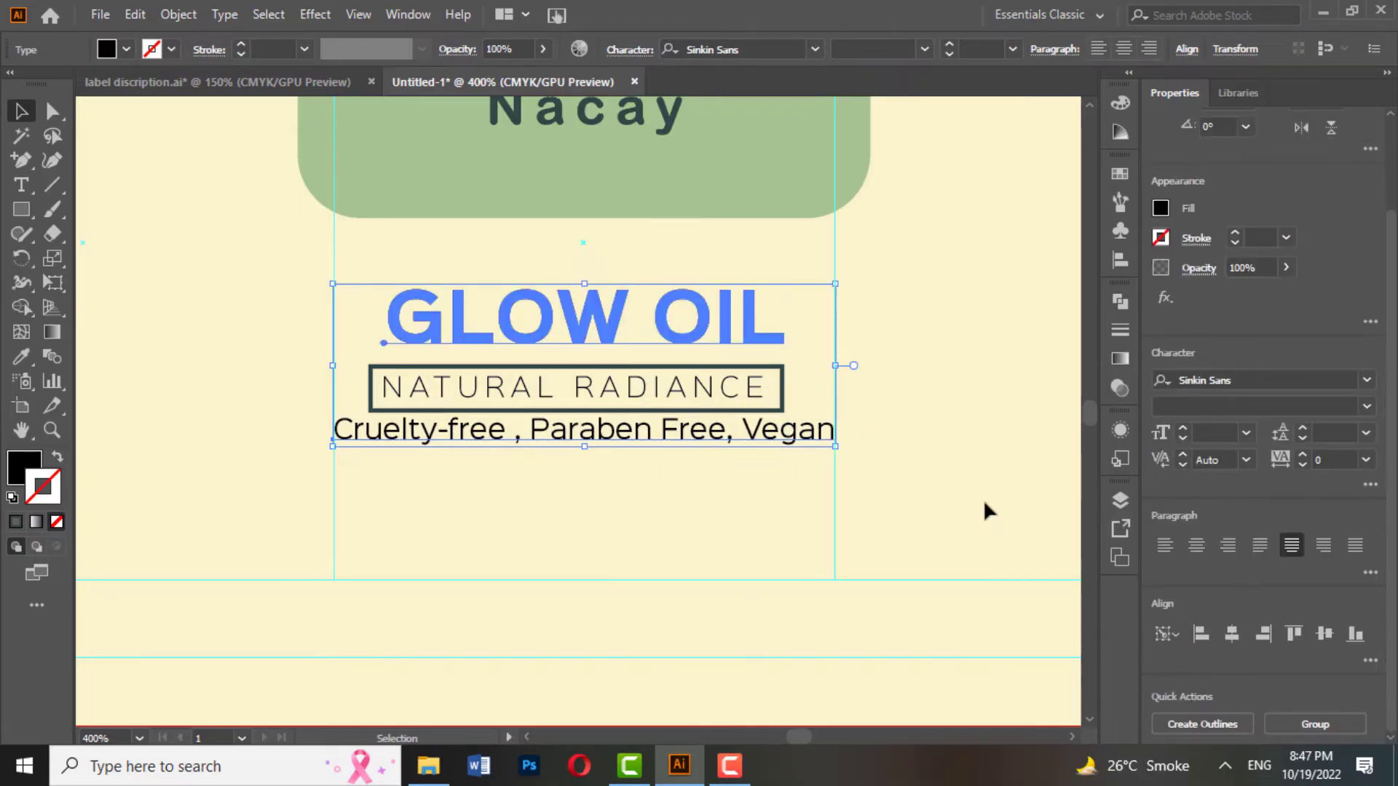
click(929, 469)
- Scale the "Cruelty-free , Paraben Free, Vegan" line down about its center to nearly the width of the frame above
click(834, 435)
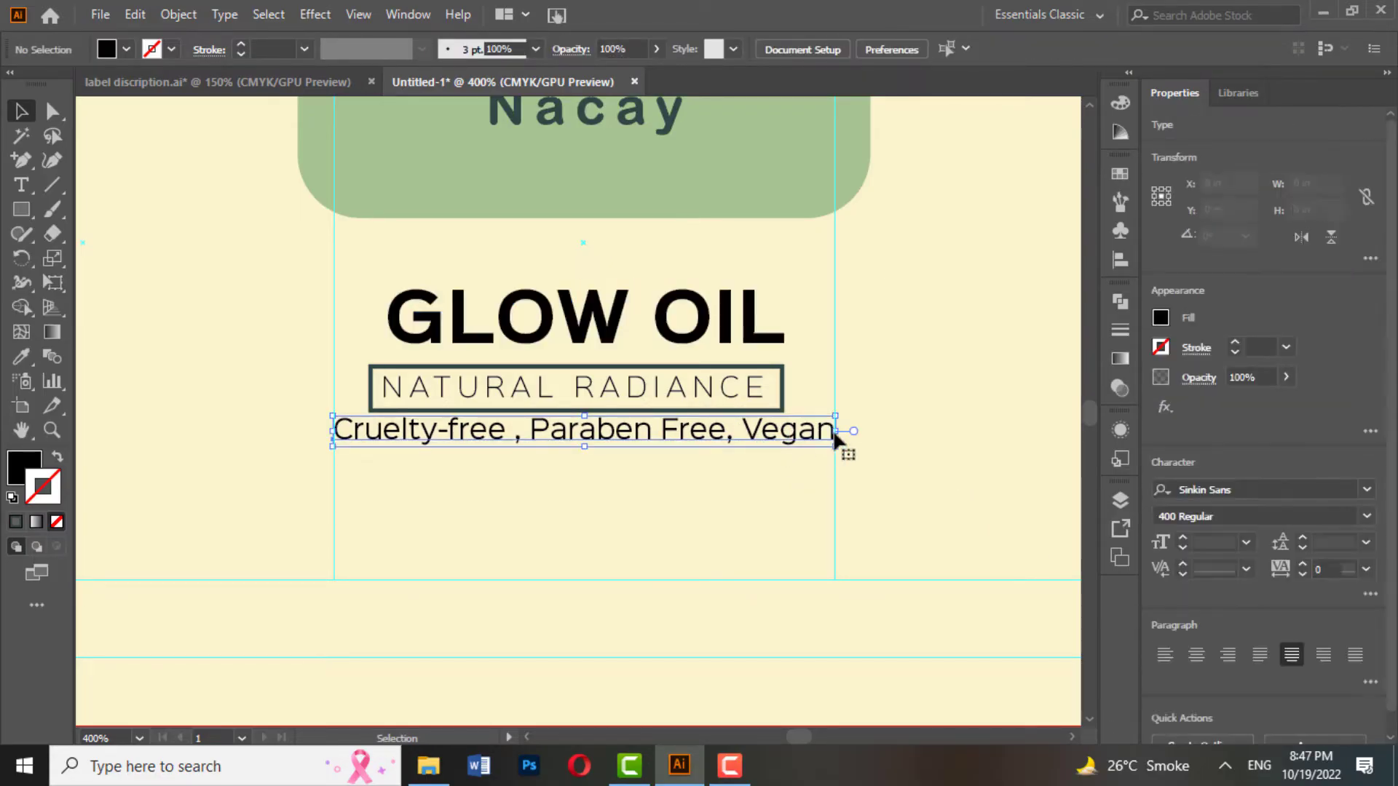
drag(836, 436, 795, 435)
click(894, 430)
scroll(899, 466, down, 2)
drag(893, 478, 792, 544)
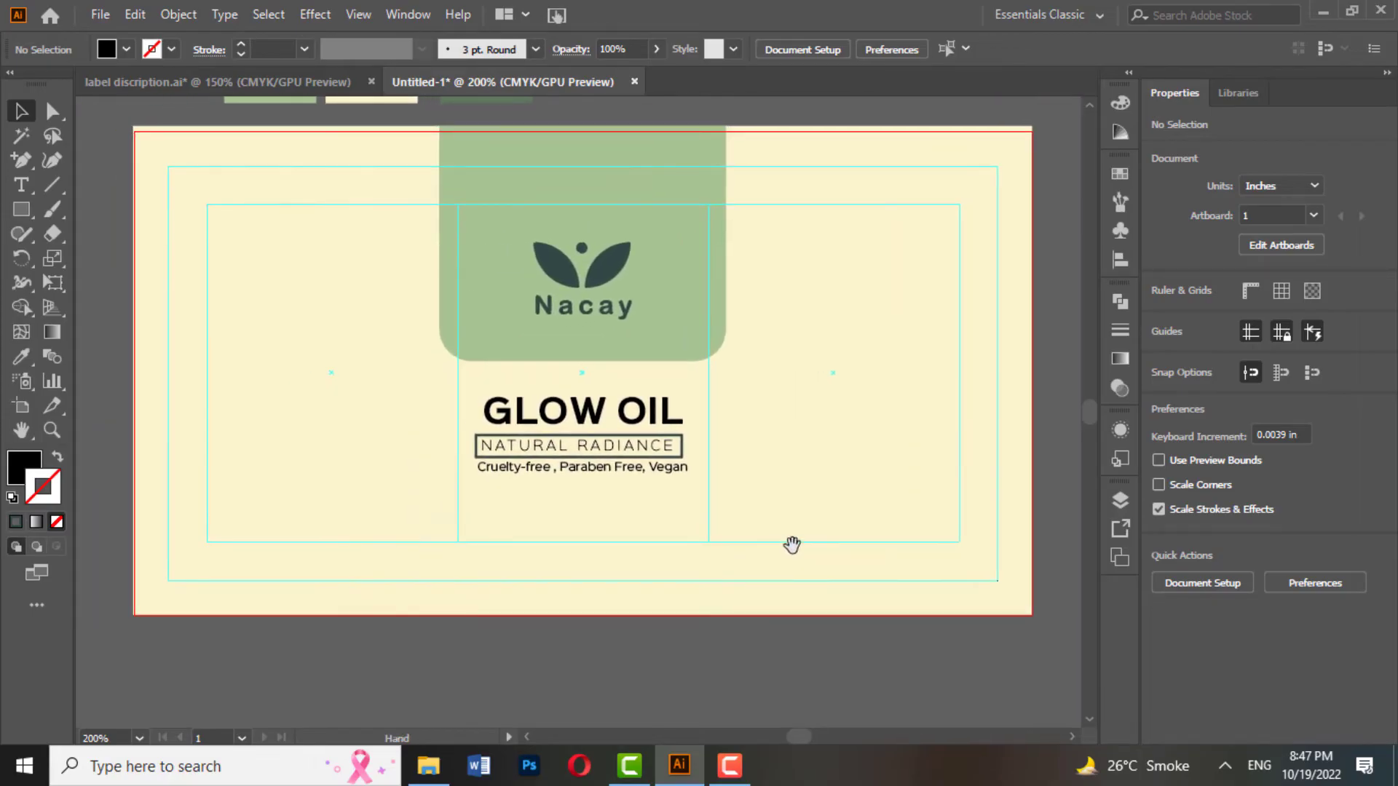
- Place the 4 oz / 118 ml text below the Cruelty-free line in the center panel, scaled down to about 0.67 in wide
scroll(821, 501, down, 1)
scroll(813, 548, down, 4)
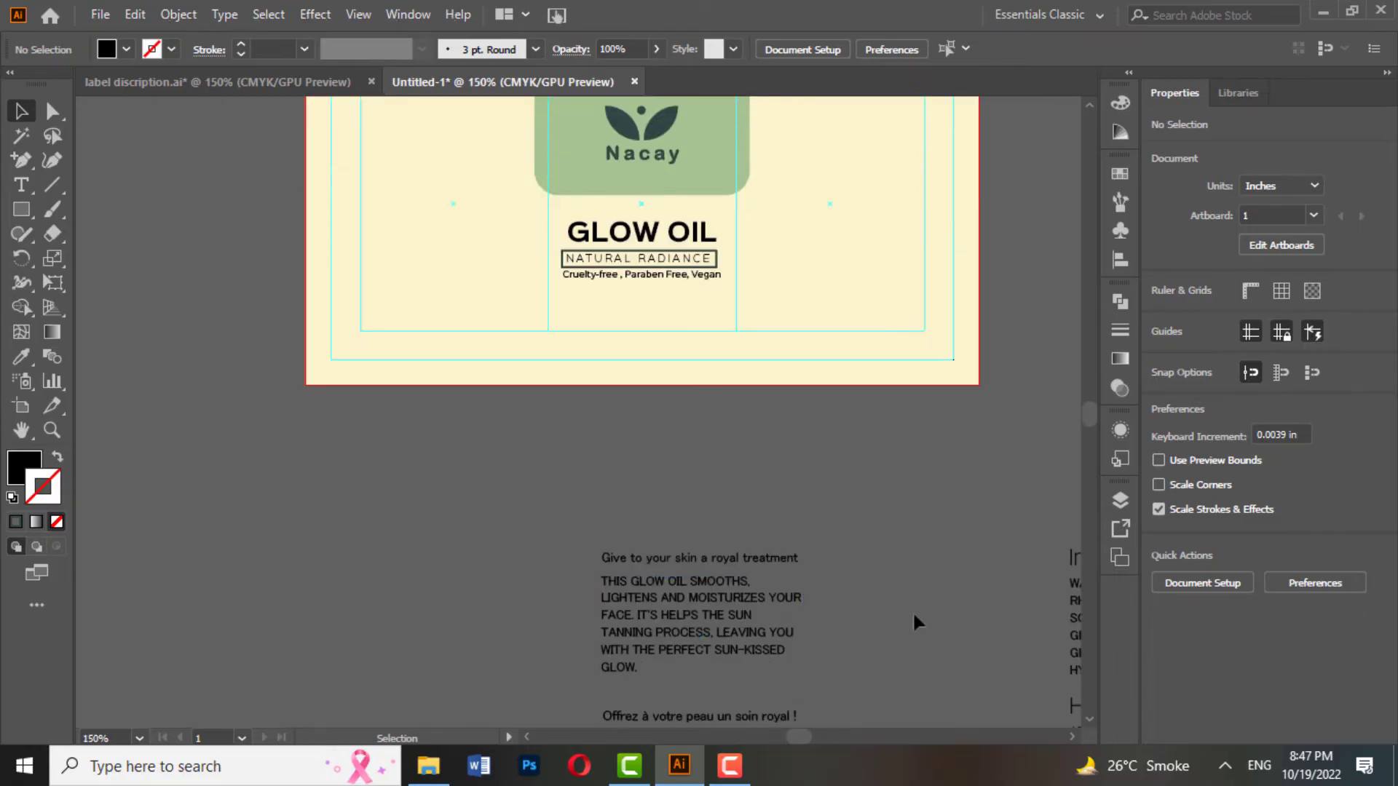
drag(914, 618, 391, 198)
scroll(645, 566, down, 5)
scroll(564, 295, up, 8)
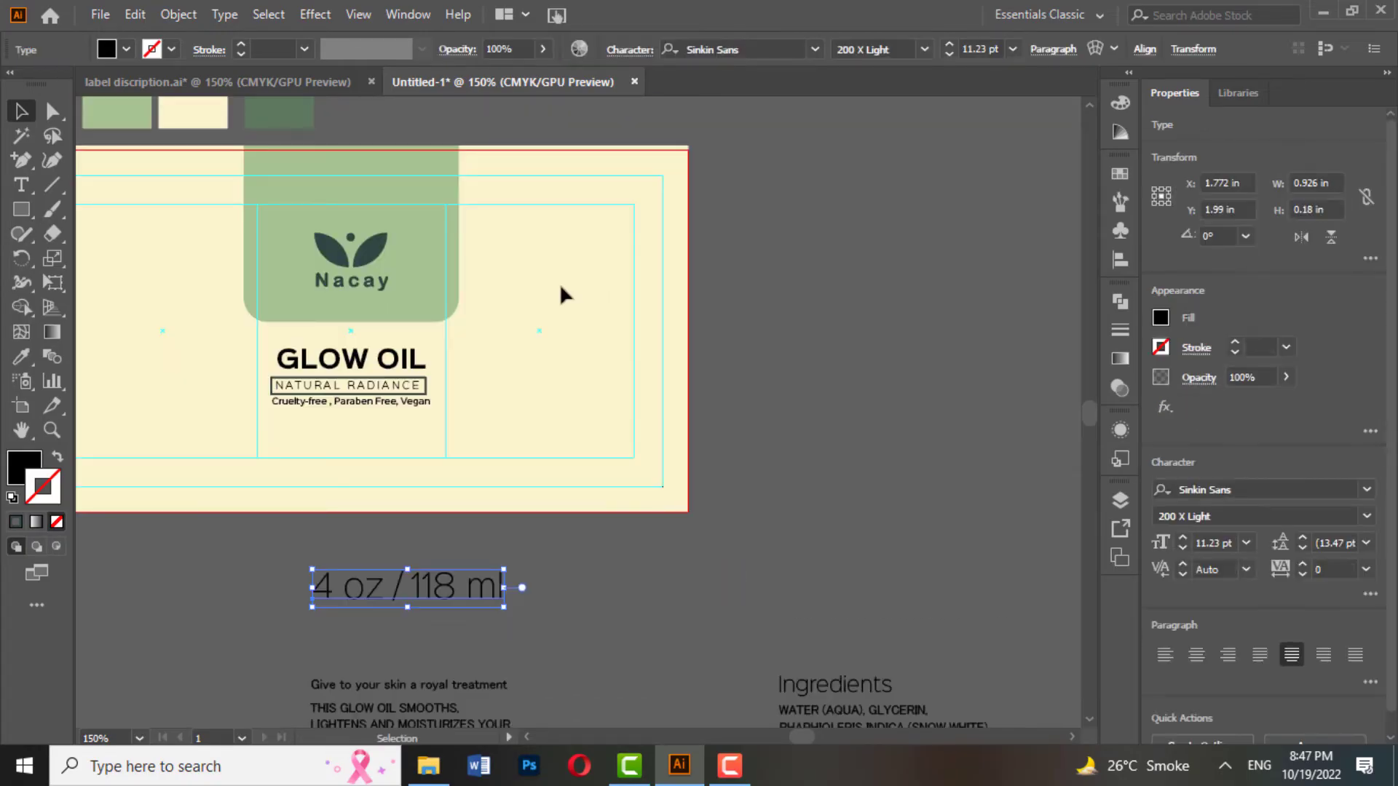
drag(455, 596, 418, 452)
scroll(422, 481, up, 2)
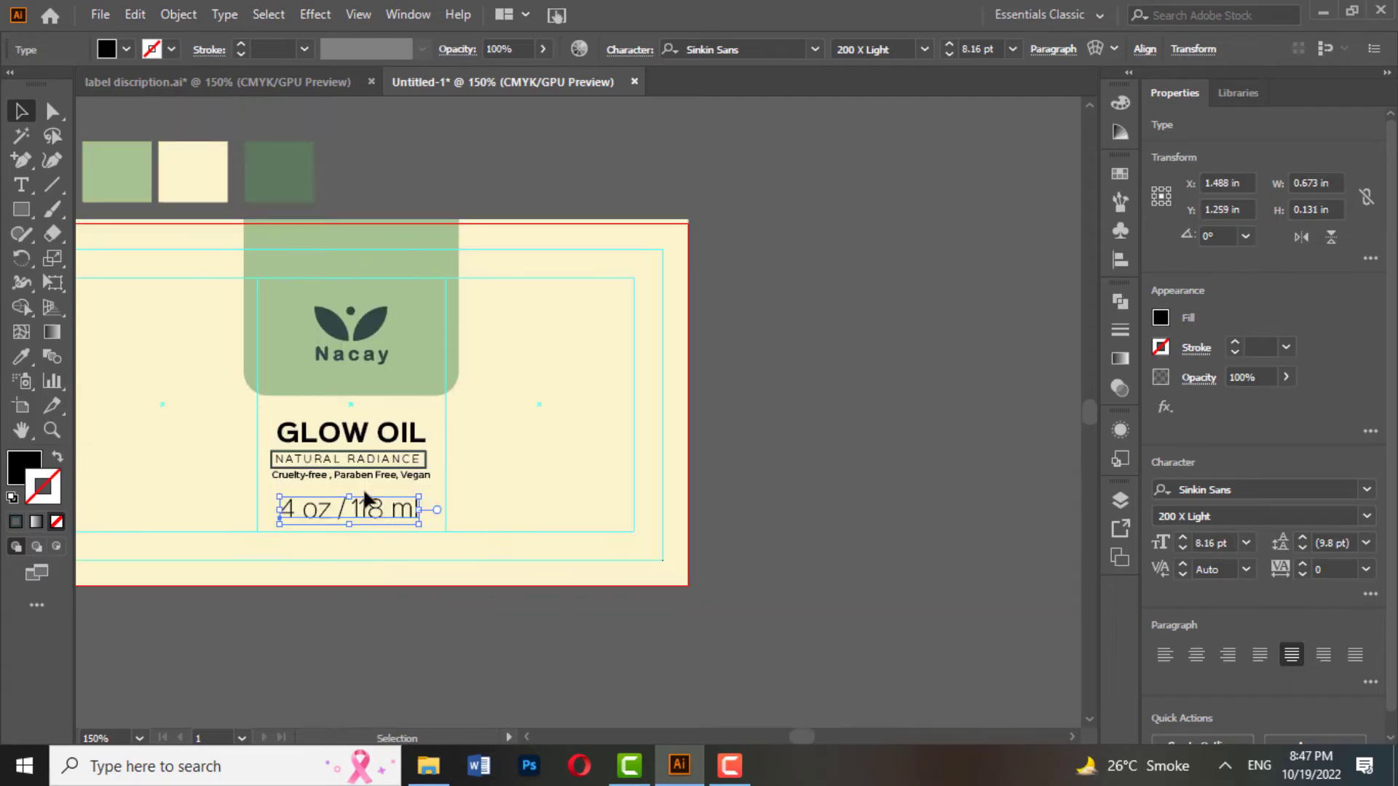
scroll(363, 488, up, 2)
drag(459, 495, 609, 472)
- Nudge the "Cruelty-free , Paraben Free, Vegan" line slightly down, away from the NATURAL RADIANCE frame
click(546, 433)
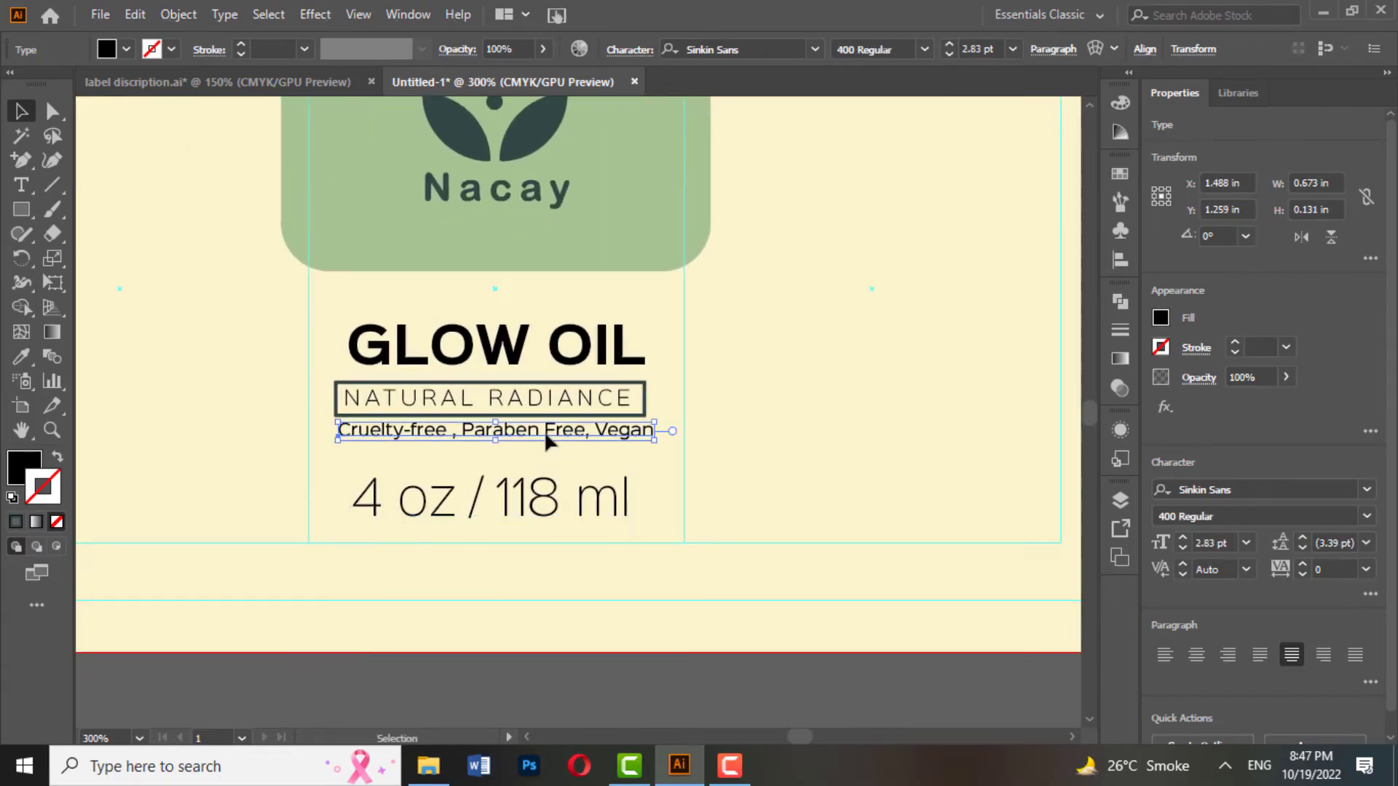
key(Down)
key(Down)
key(Down)
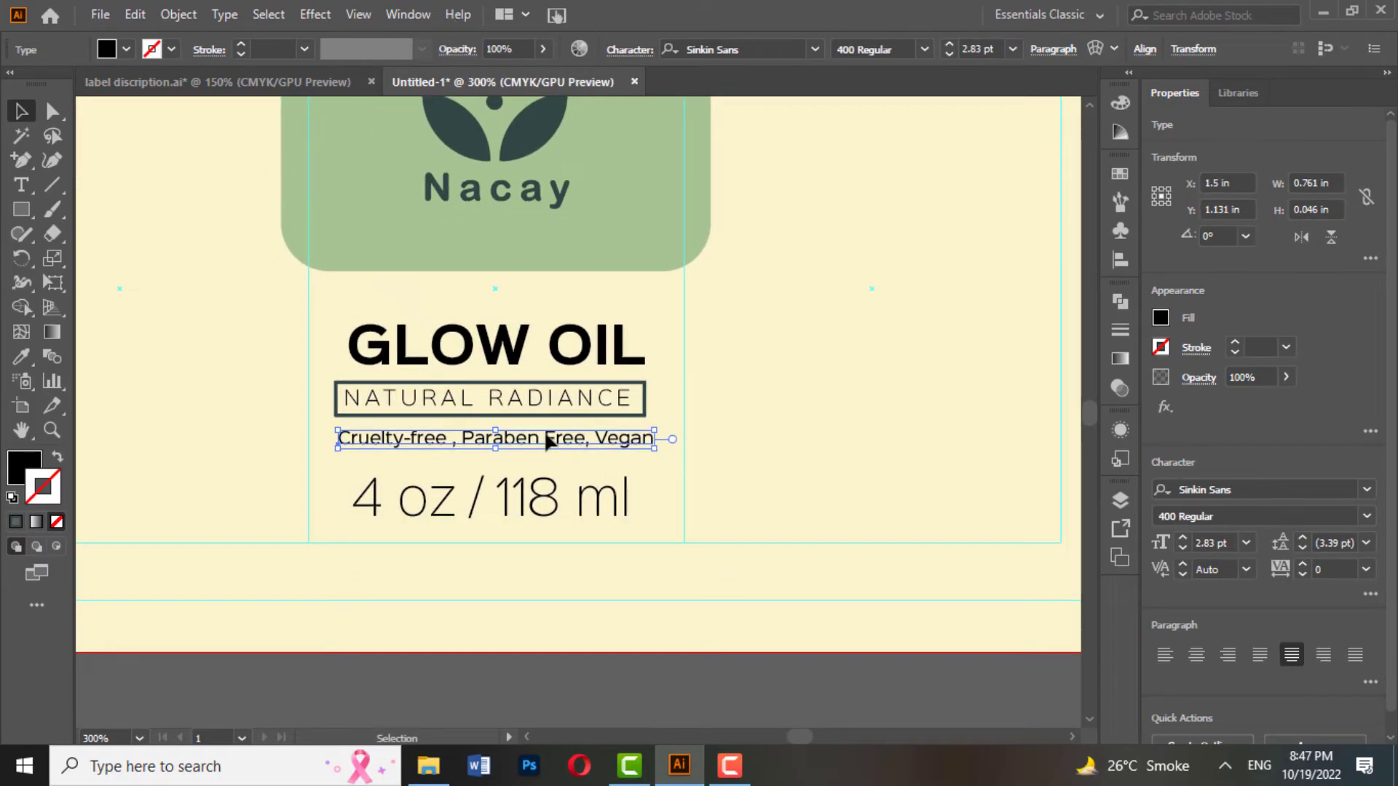
key(Up)
click(830, 440)
- Set the 4 oz / 118 ml text to 300 Light, scale it down to about 0.61 in wide and shift it slightly lower
click(601, 515)
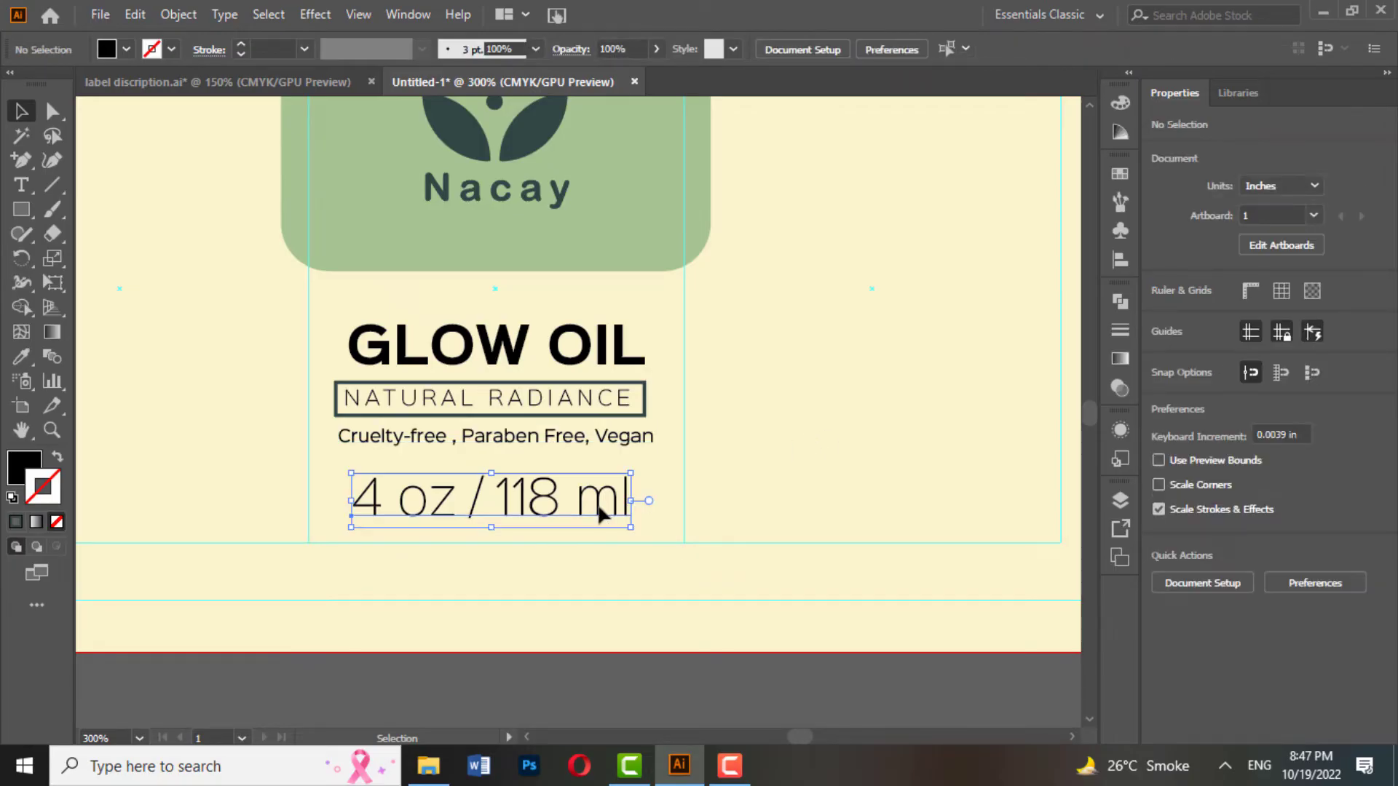
click(1367, 517)
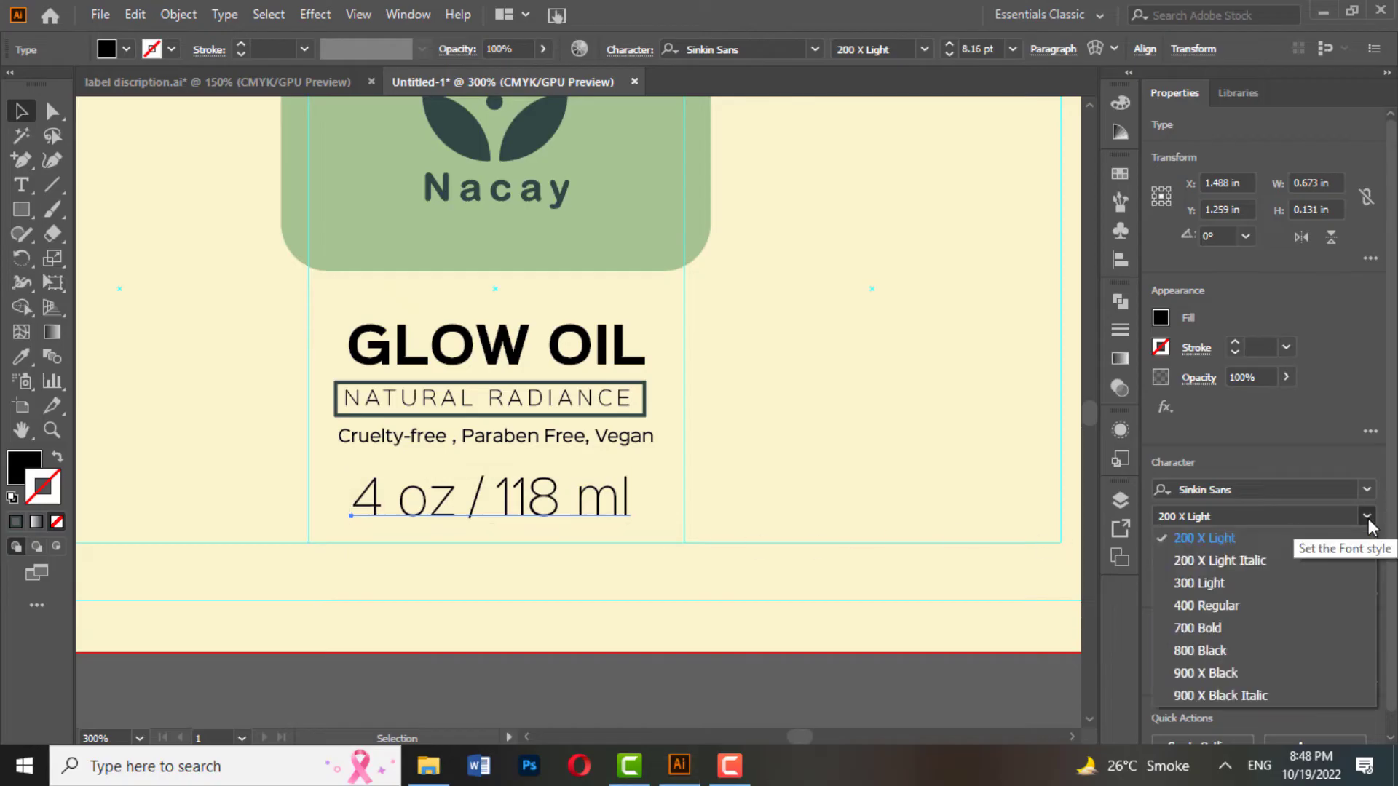
click(1215, 580)
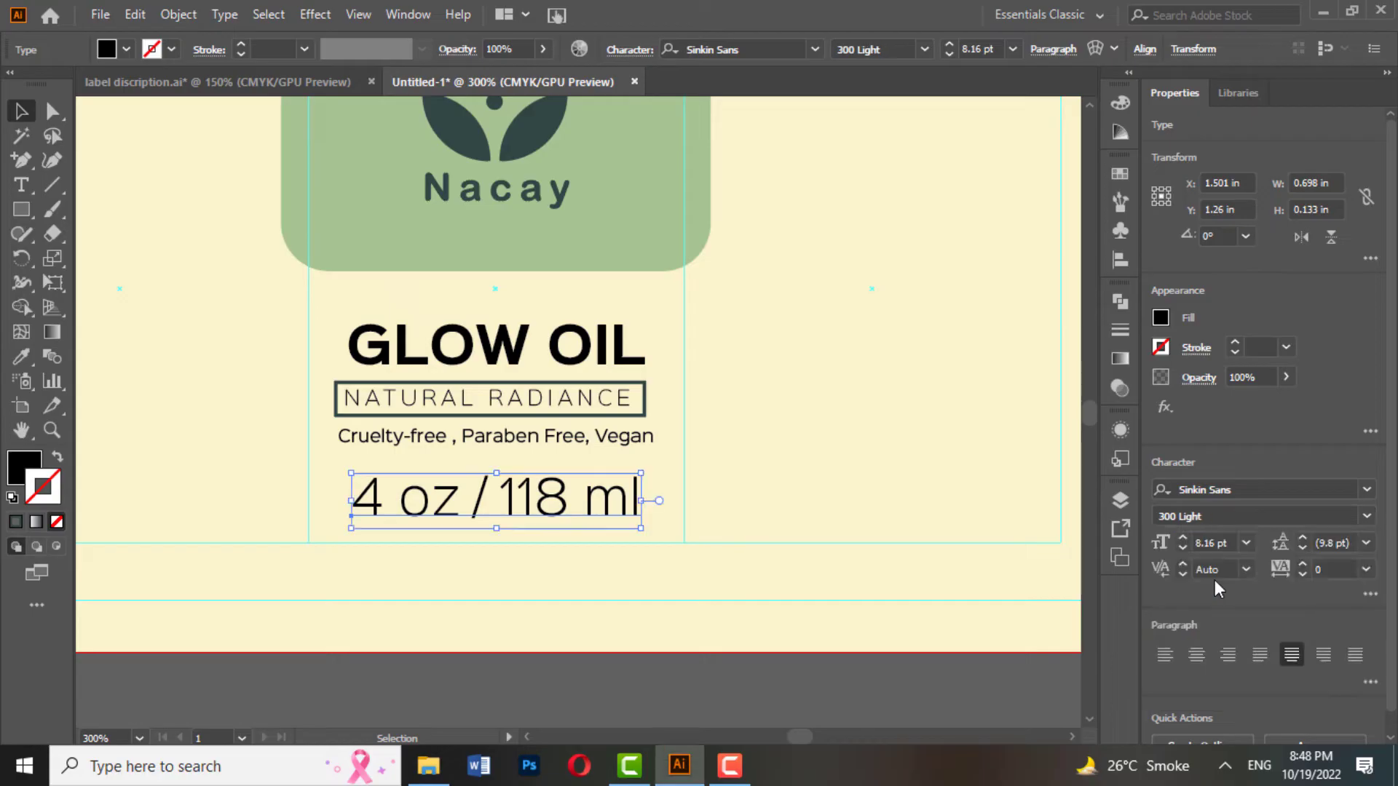
drag(638, 535, 605, 536)
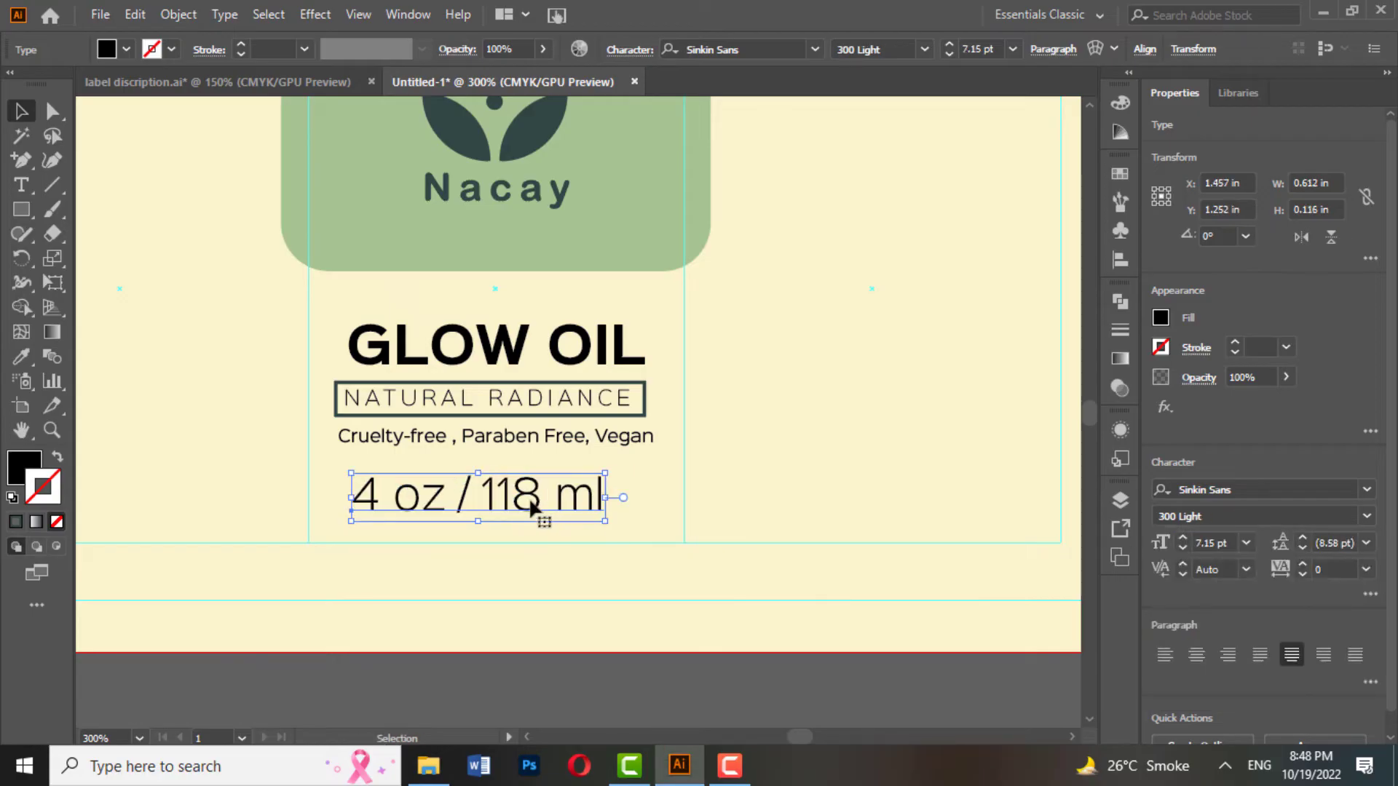
drag(523, 496, 537, 515)
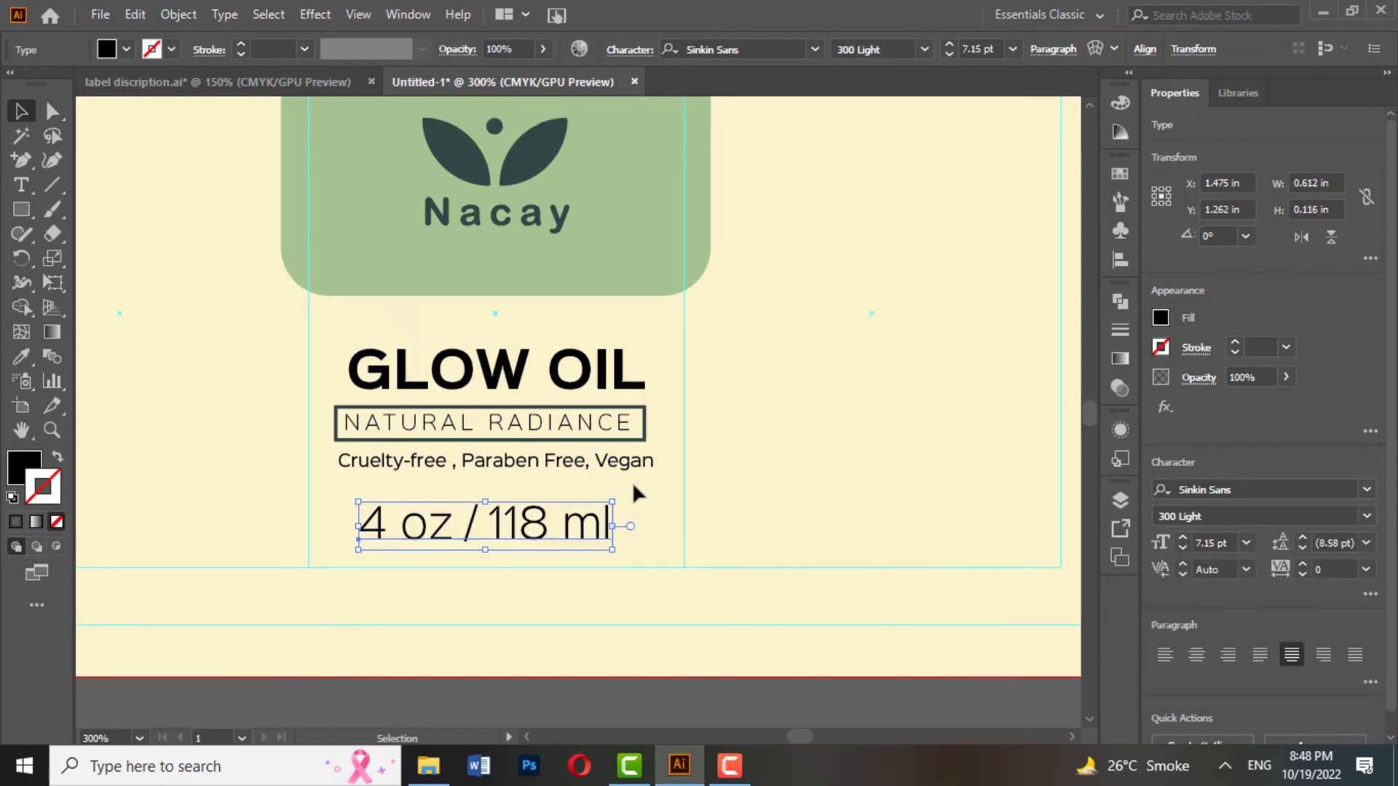
- Center the 4 oz / 118 ml text horizontally on the green header shape, using the shape as the key object
scroll(632, 482, up, 2)
scroll(703, 488, down, 1)
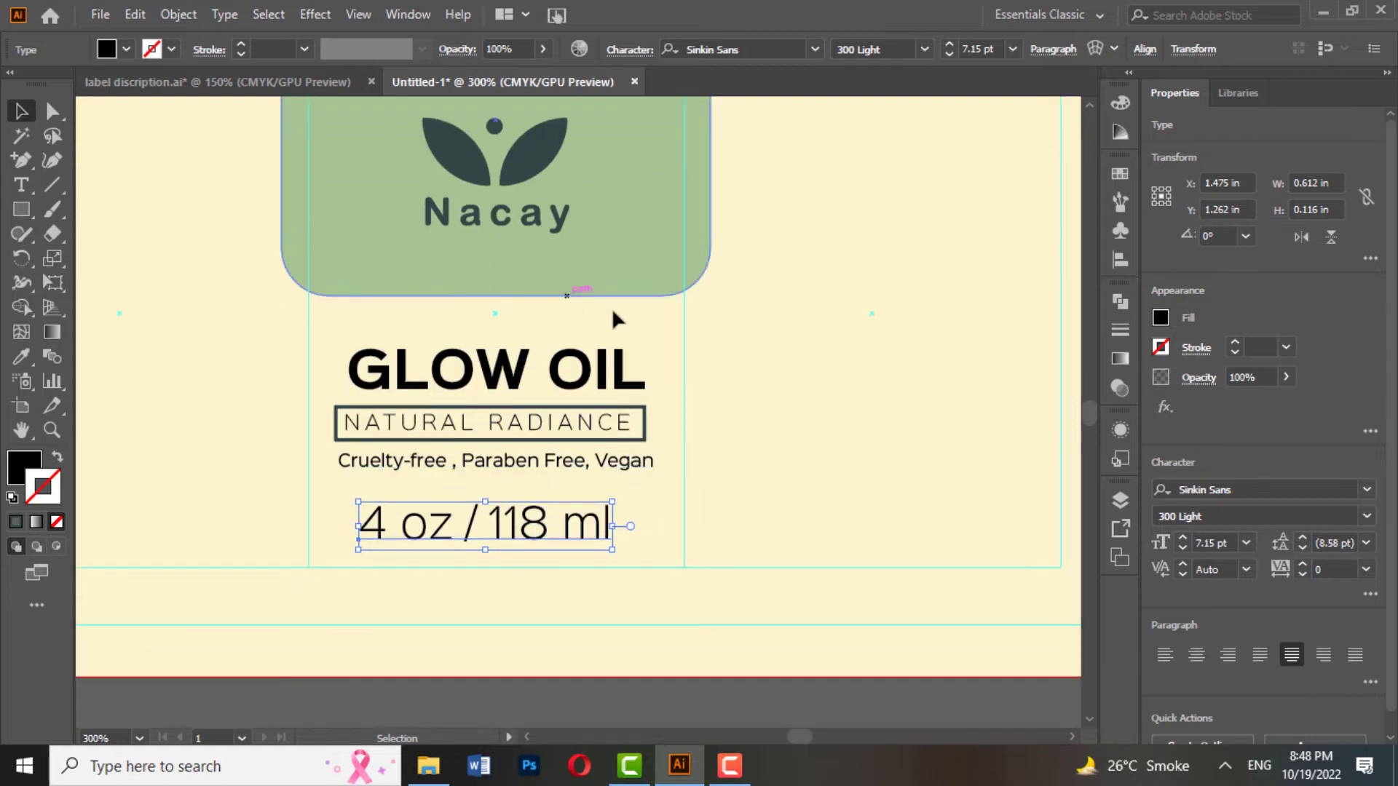
shift+click(595, 286)
click(1232, 493)
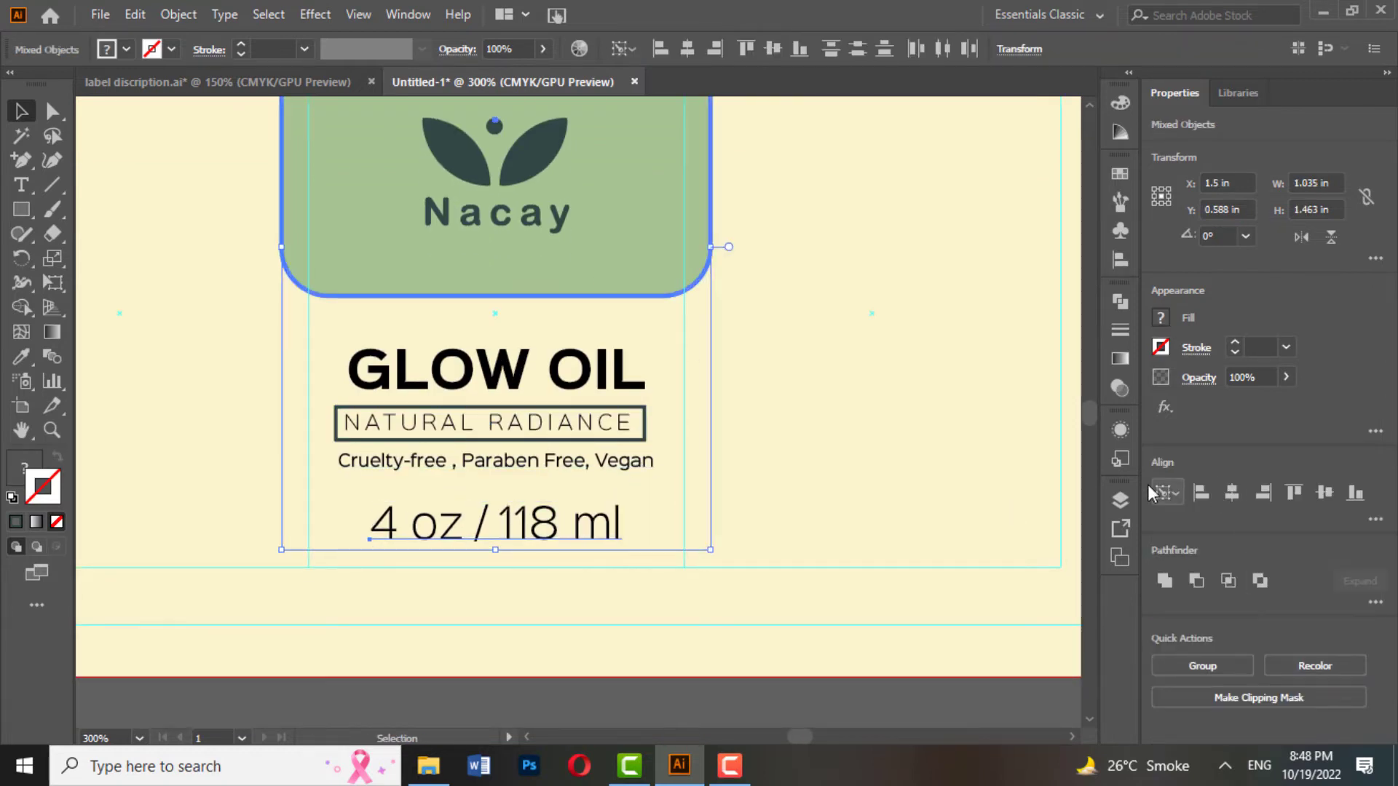
click(882, 436)
- Move the Ingredients and How To Use text blocks together from below the artboard onto the label's right panel
scroll(753, 553, down, 2)
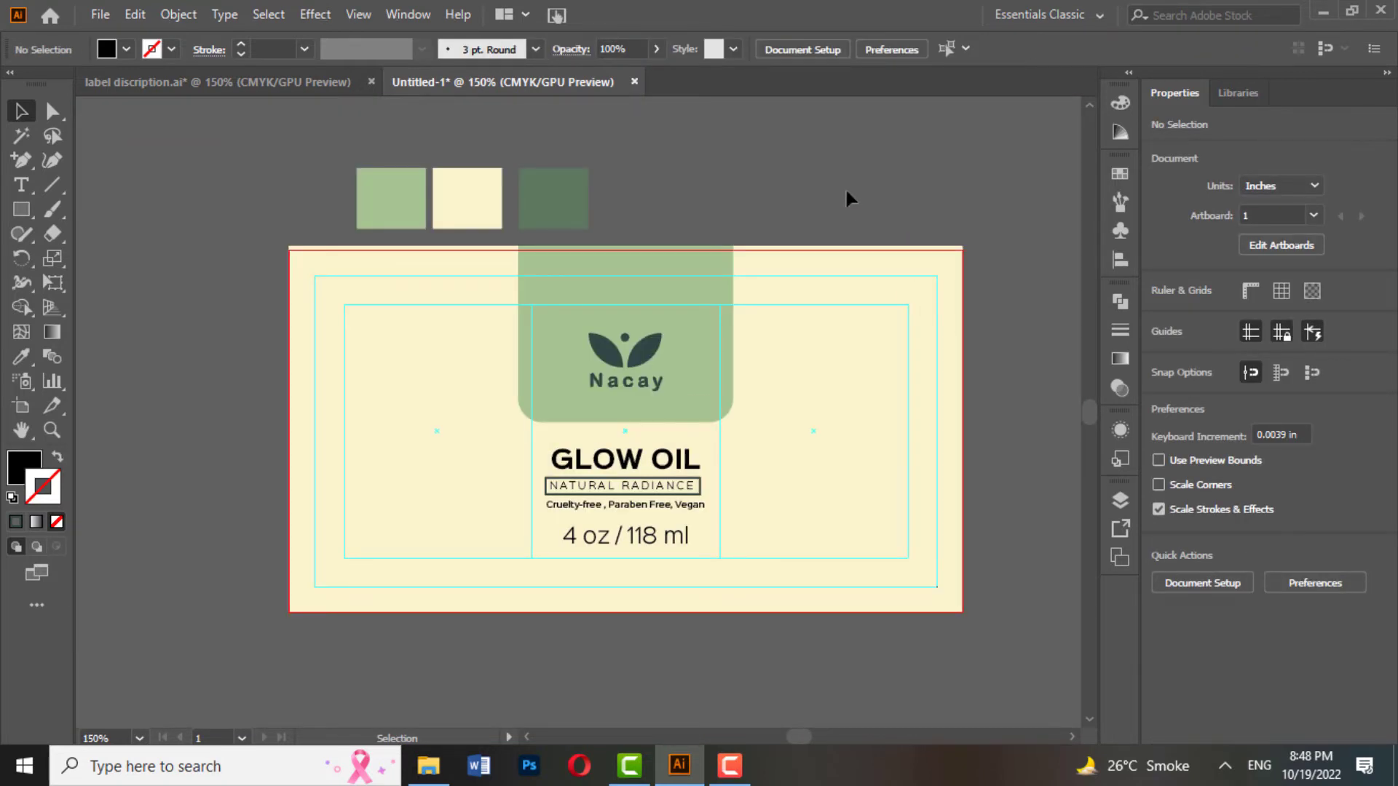
key(ctrl+plus)
key(ctrl+plus)
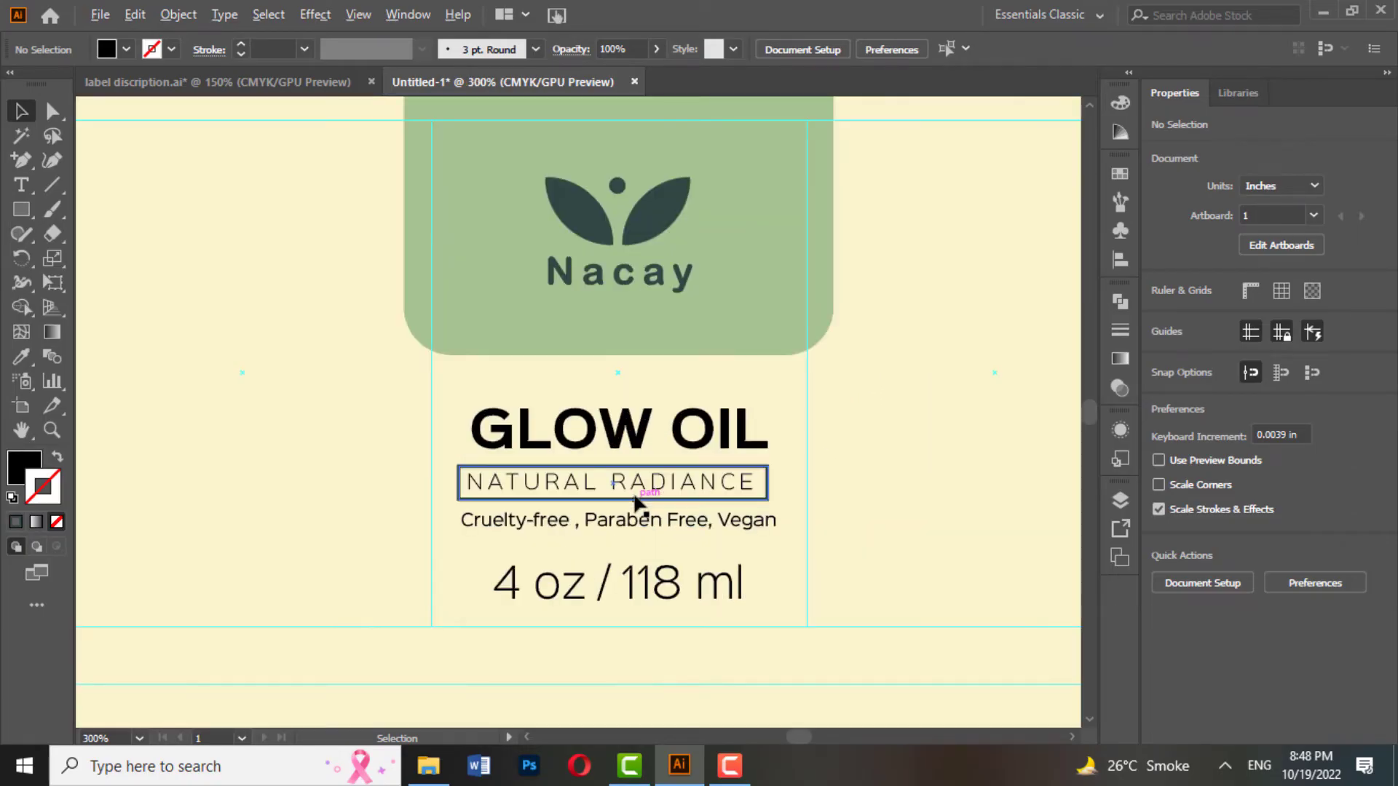
scroll(706, 507, down, 2)
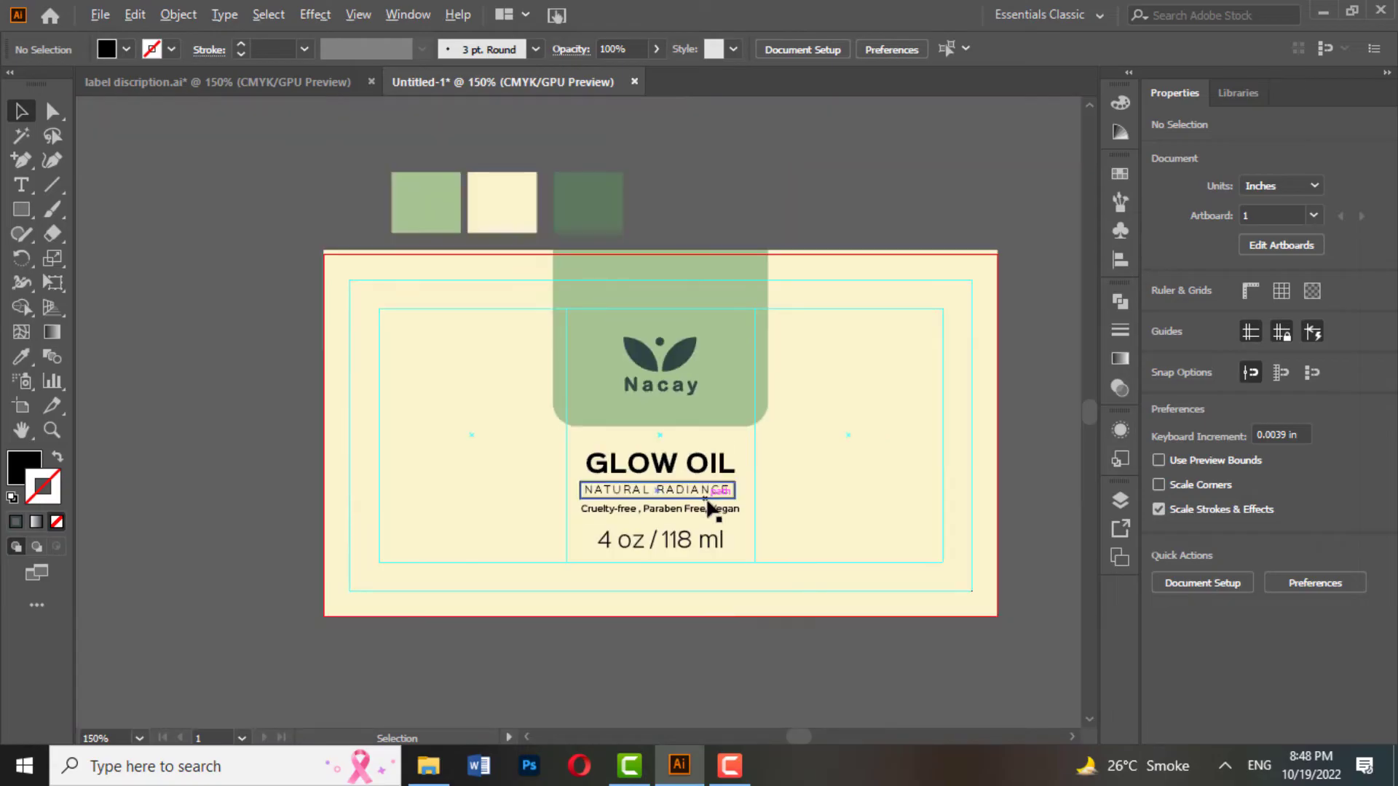
drag(830, 627, 740, 480)
scroll(748, 563, down, 3)
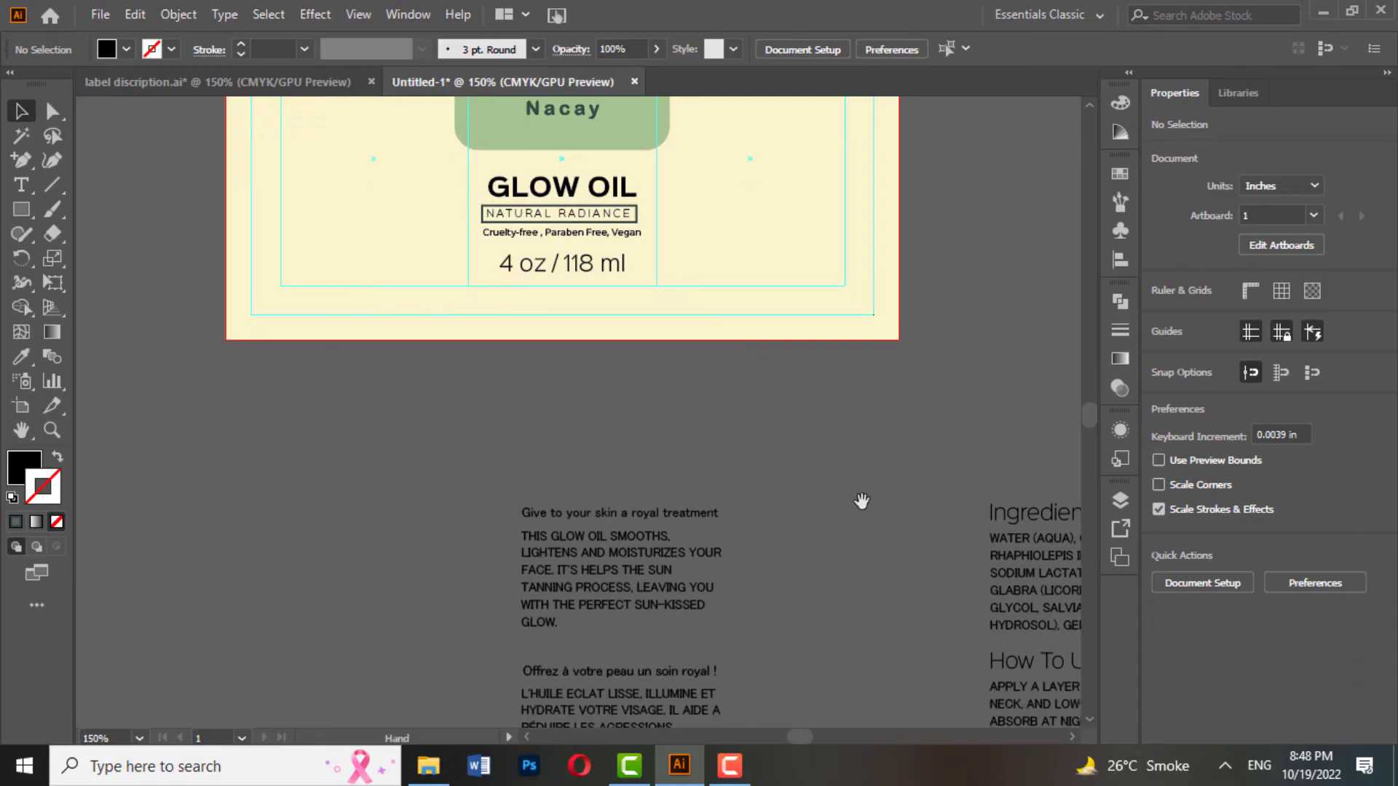
drag(870, 501, 661, 549)
scroll(661, 548, down, 3)
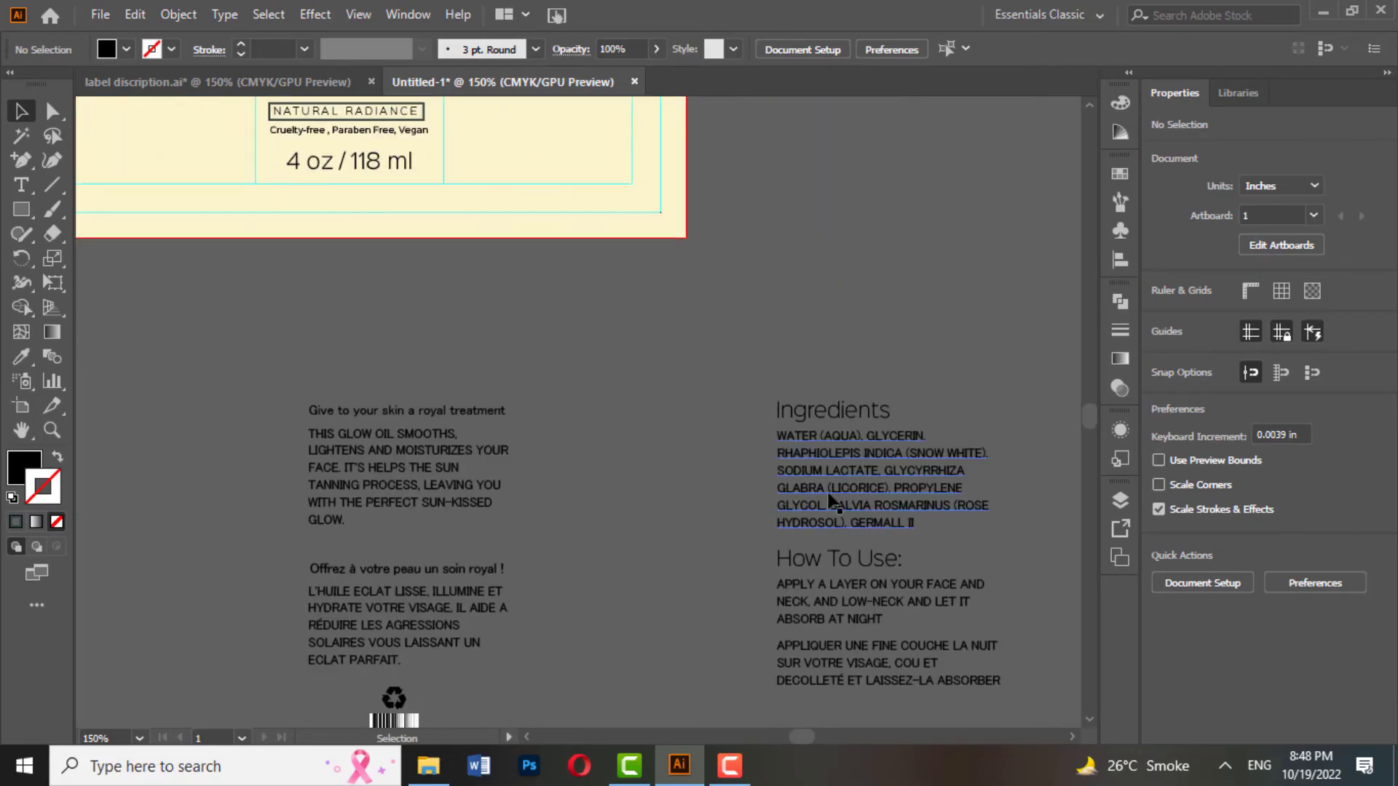
click(887, 698)
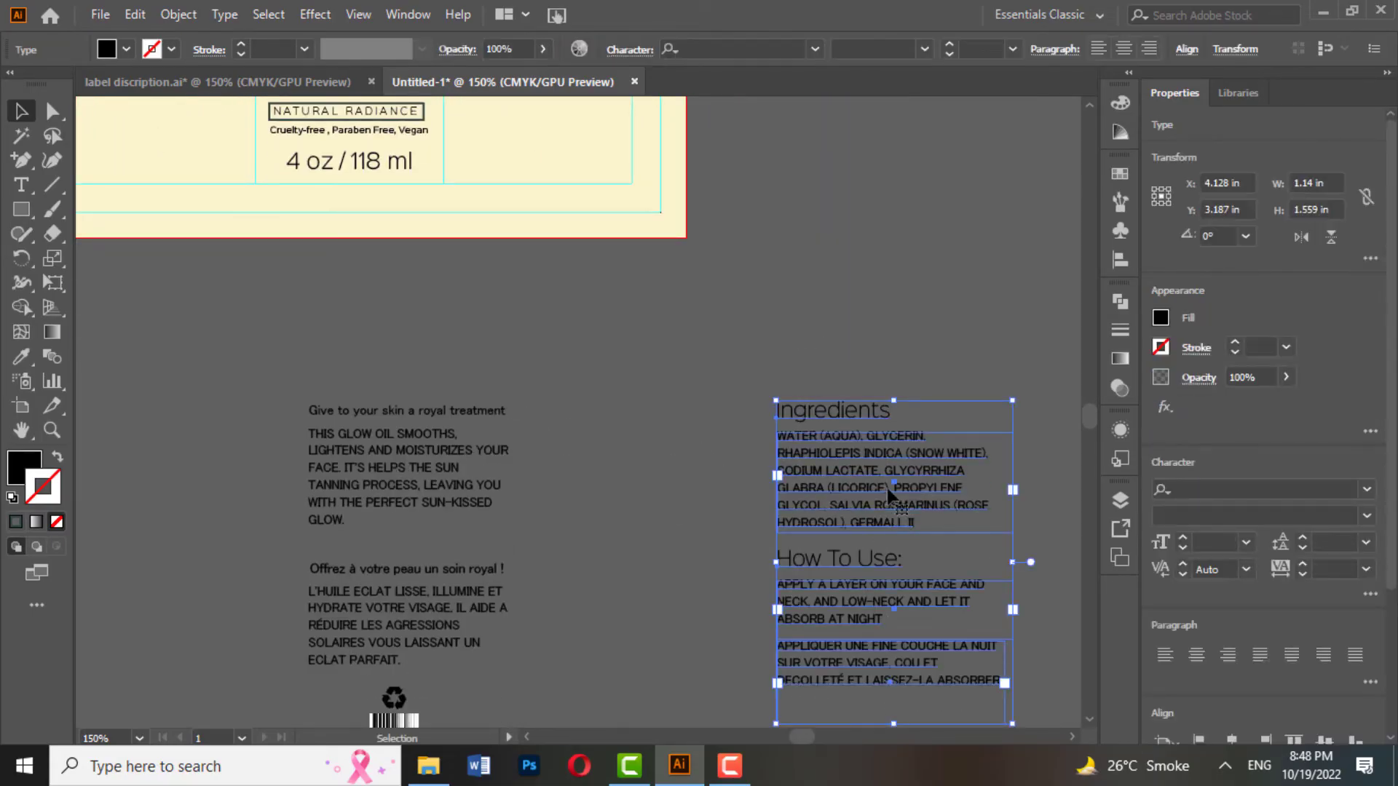
drag(888, 495, 612, 225)
scroll(611, 236, up, 6)
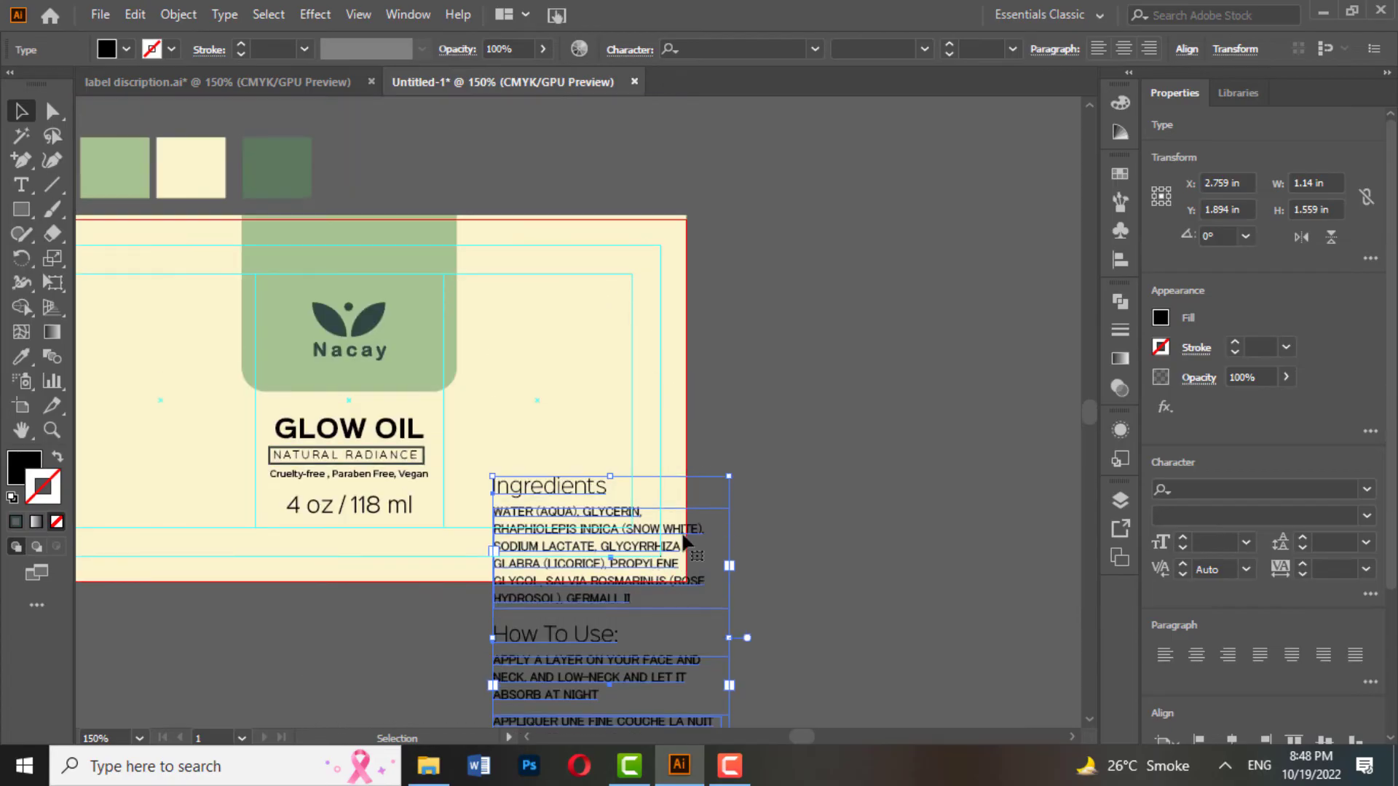
drag(684, 542, 652, 325)
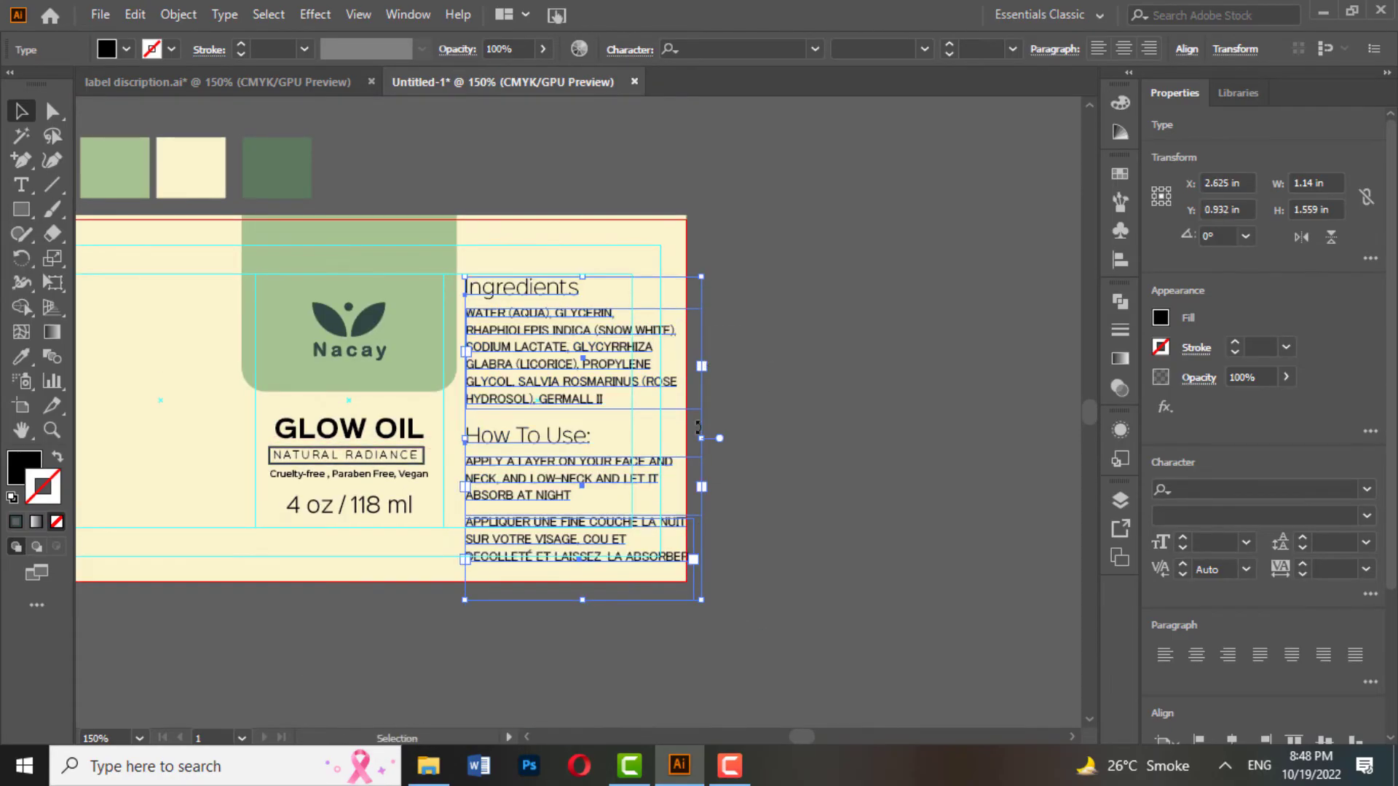
- Scale the Ingredients and How To Use blocks down to about 0.87 × 1.18 in and position them inside the right panel
scroll(543, 364, up, 2)
scroll(656, 400, down, 6)
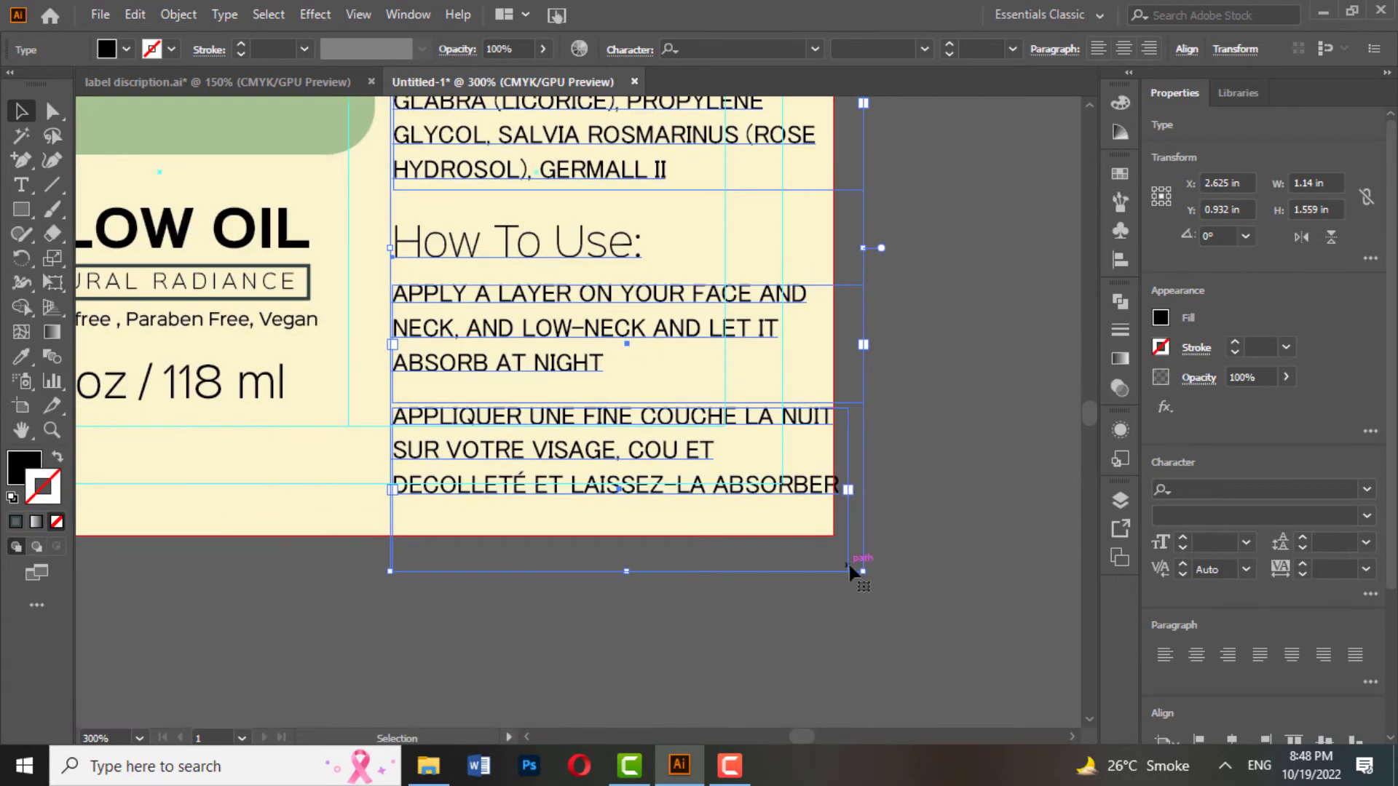
drag(863, 573, 751, 417)
scroll(835, 430, up, 1)
scroll(835, 430, up, 2)
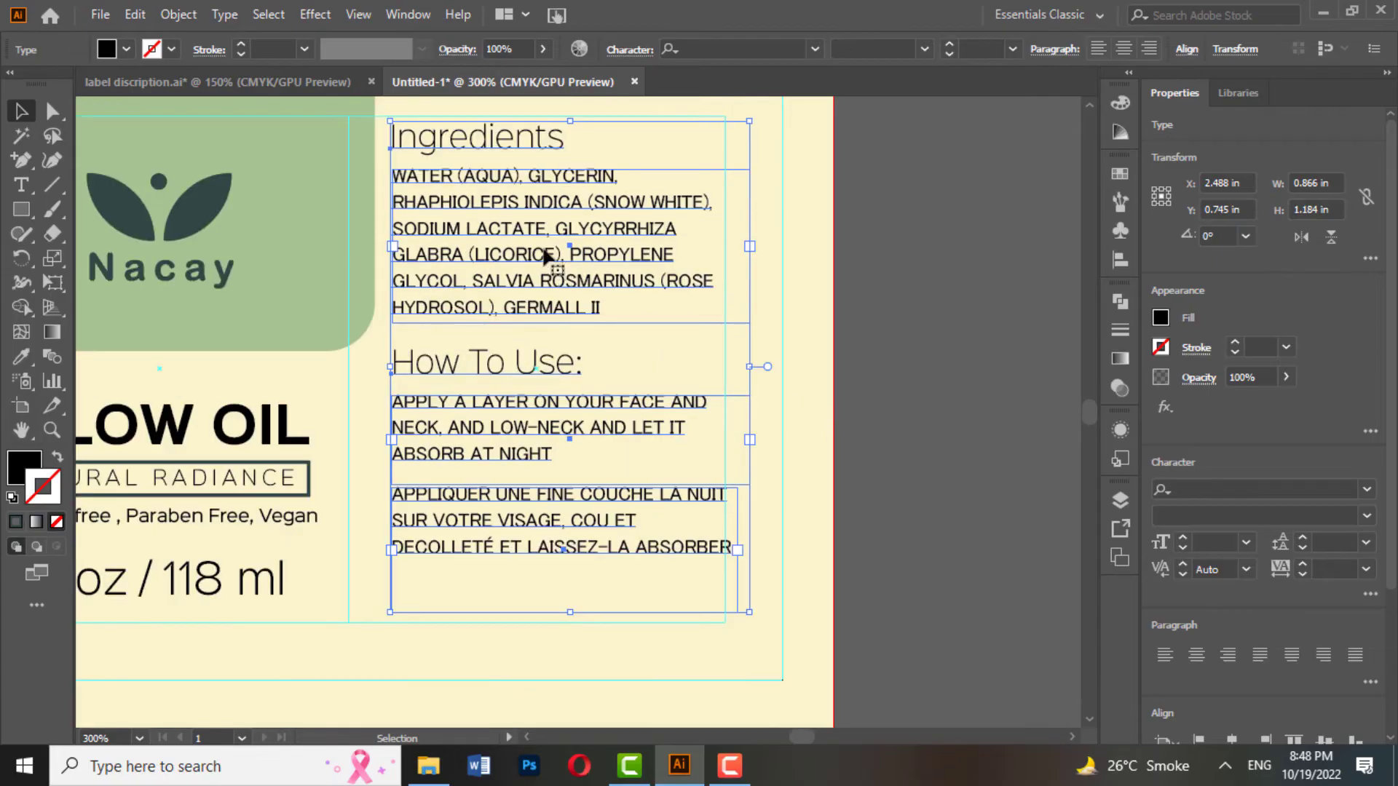
drag(547, 256, 559, 307)
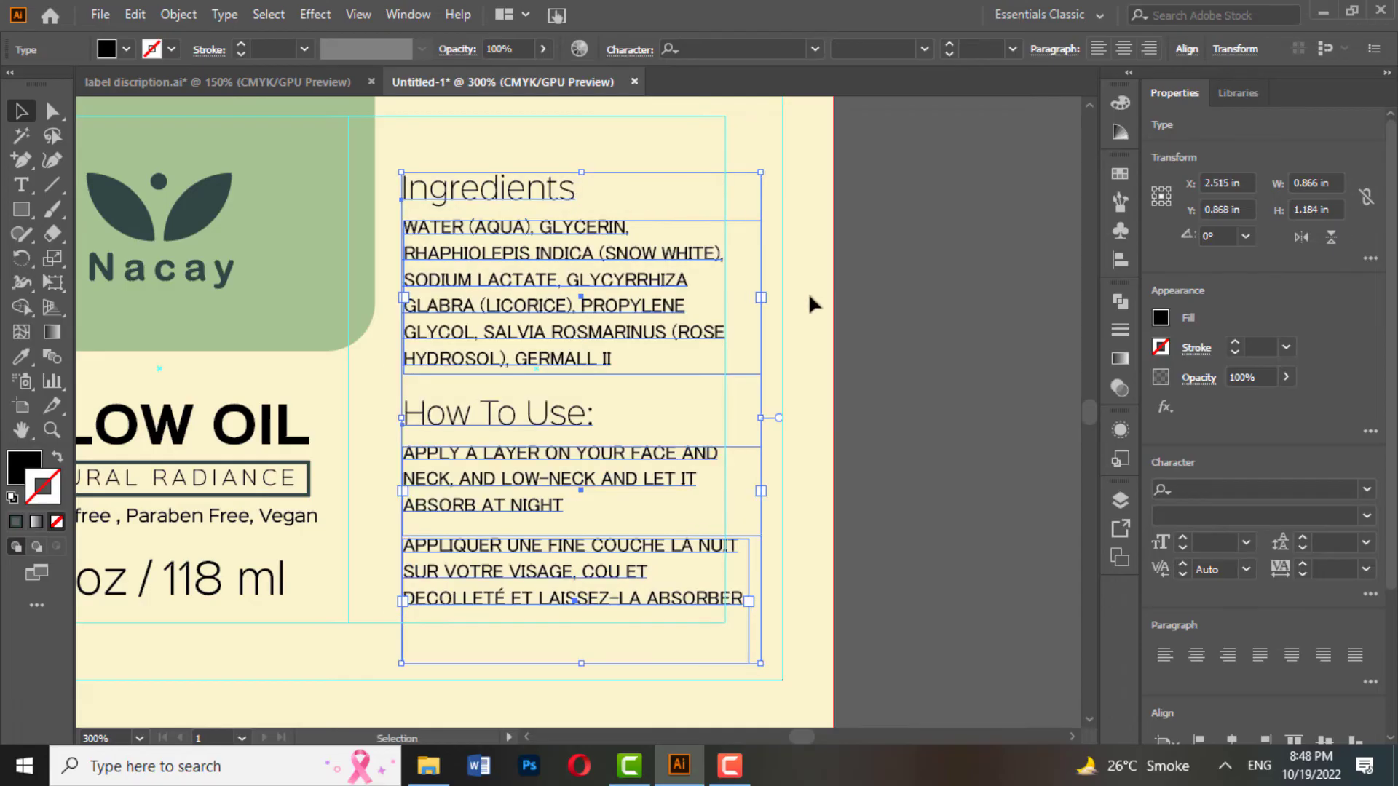
click(814, 304)
- Set the Ingredients and How To Use headings to the 700 Bold weight
click(550, 194)
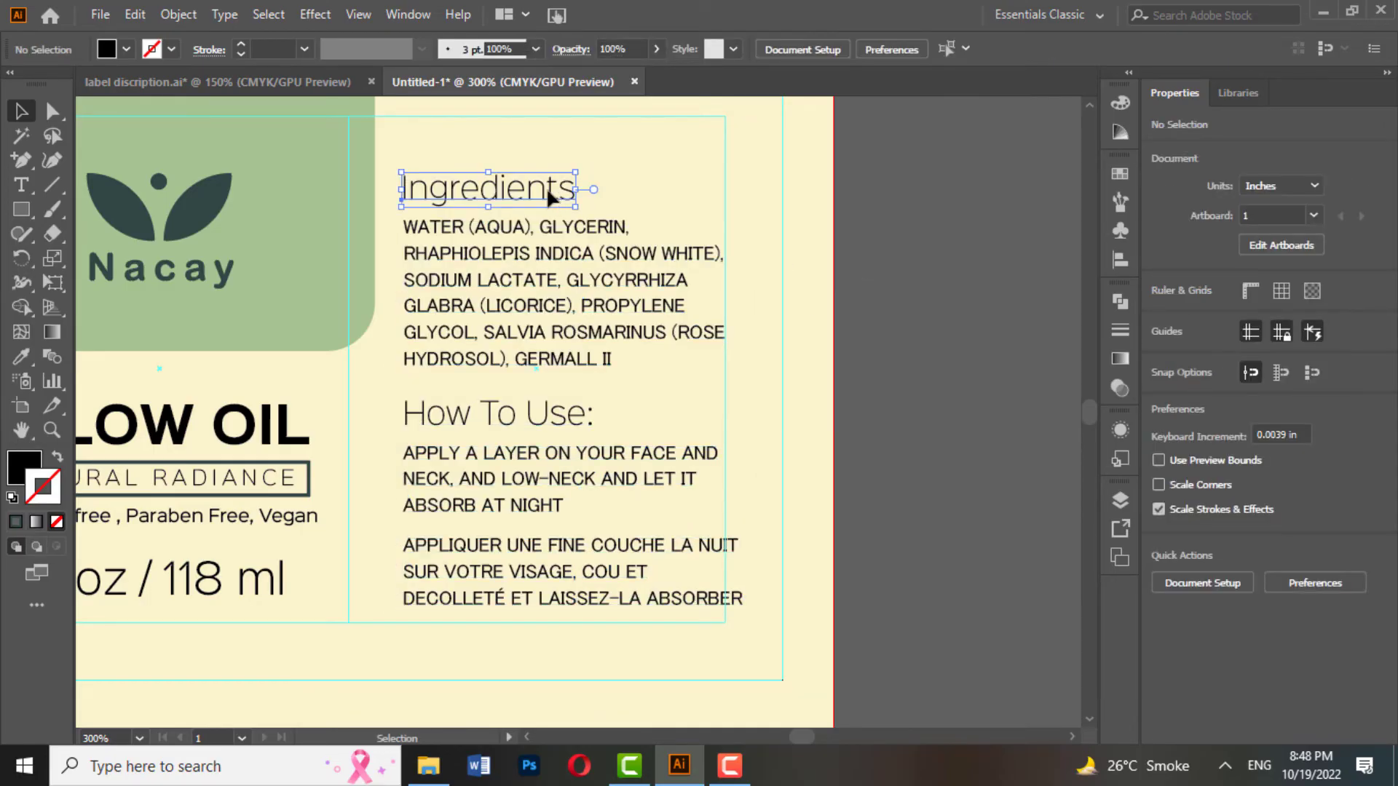
shift+click(553, 417)
click(1366, 518)
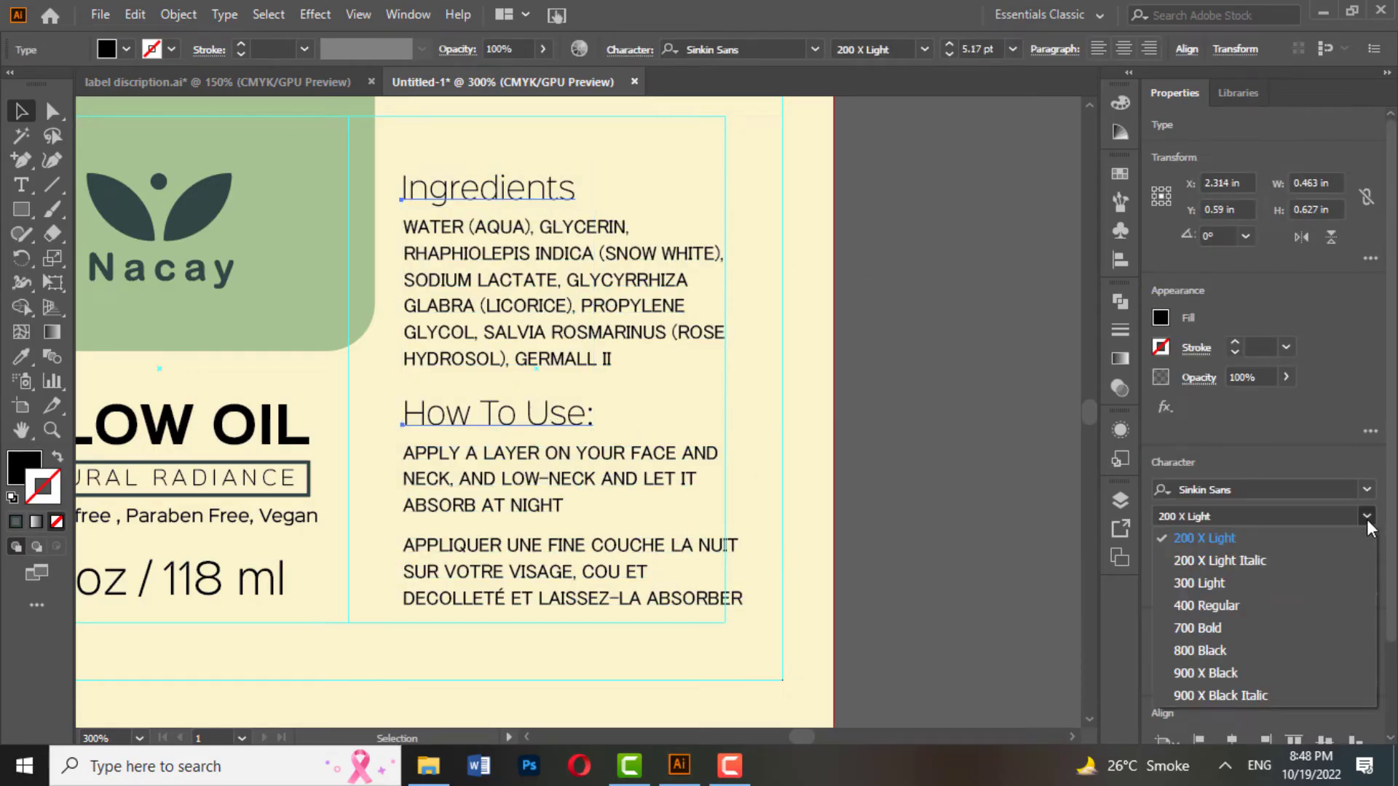
click(1200, 623)
click(917, 390)
scroll(911, 391, up, 2)
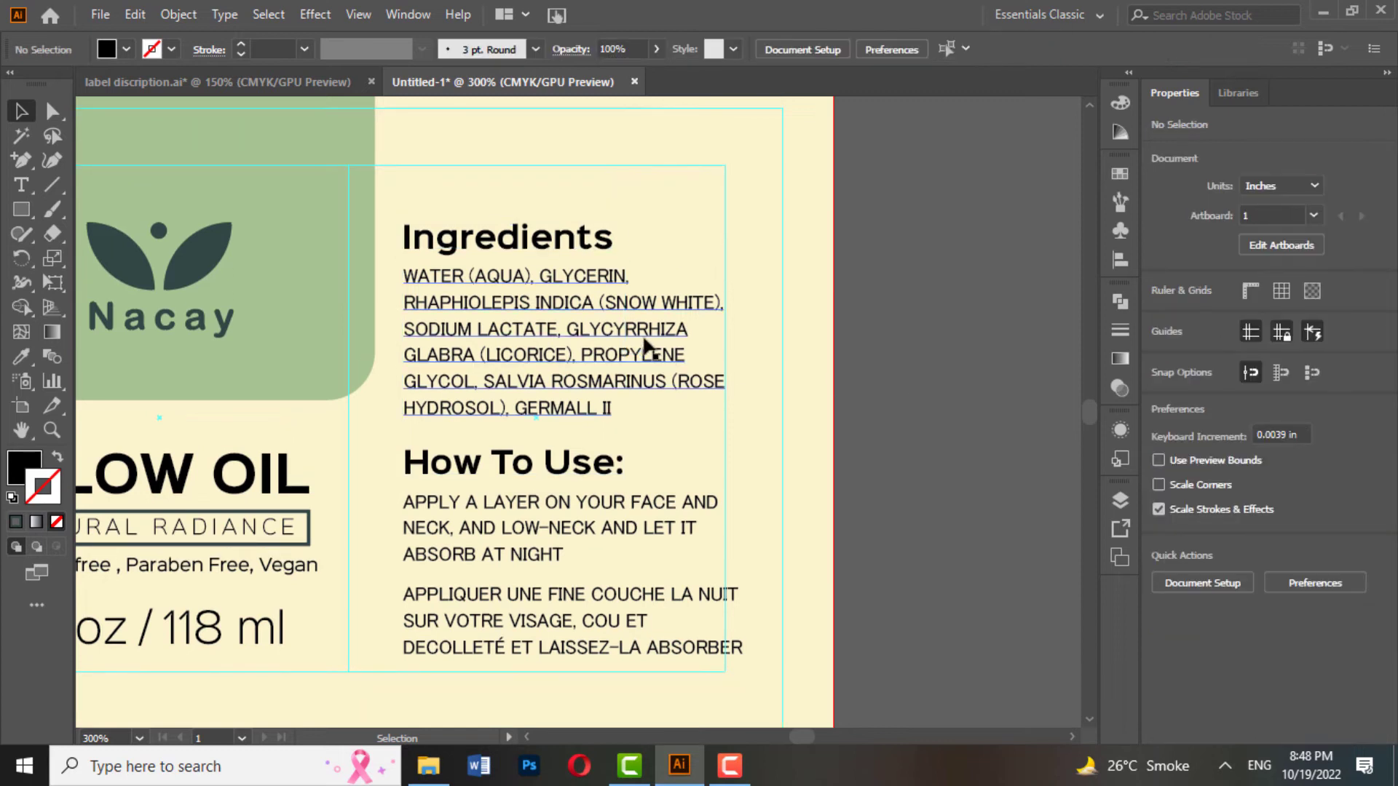
click(562, 318)
shift+click(547, 237)
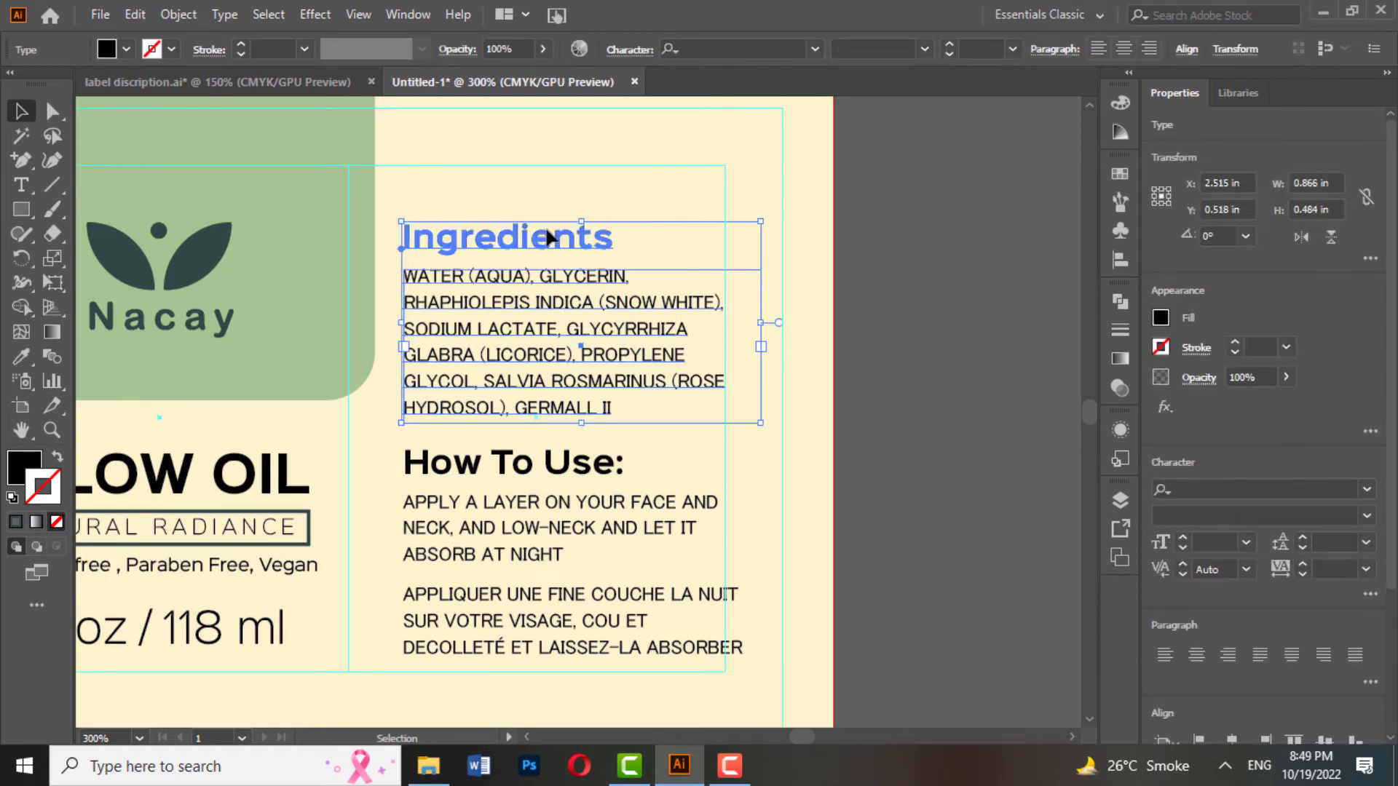
scroll(1269, 625, down, 4)
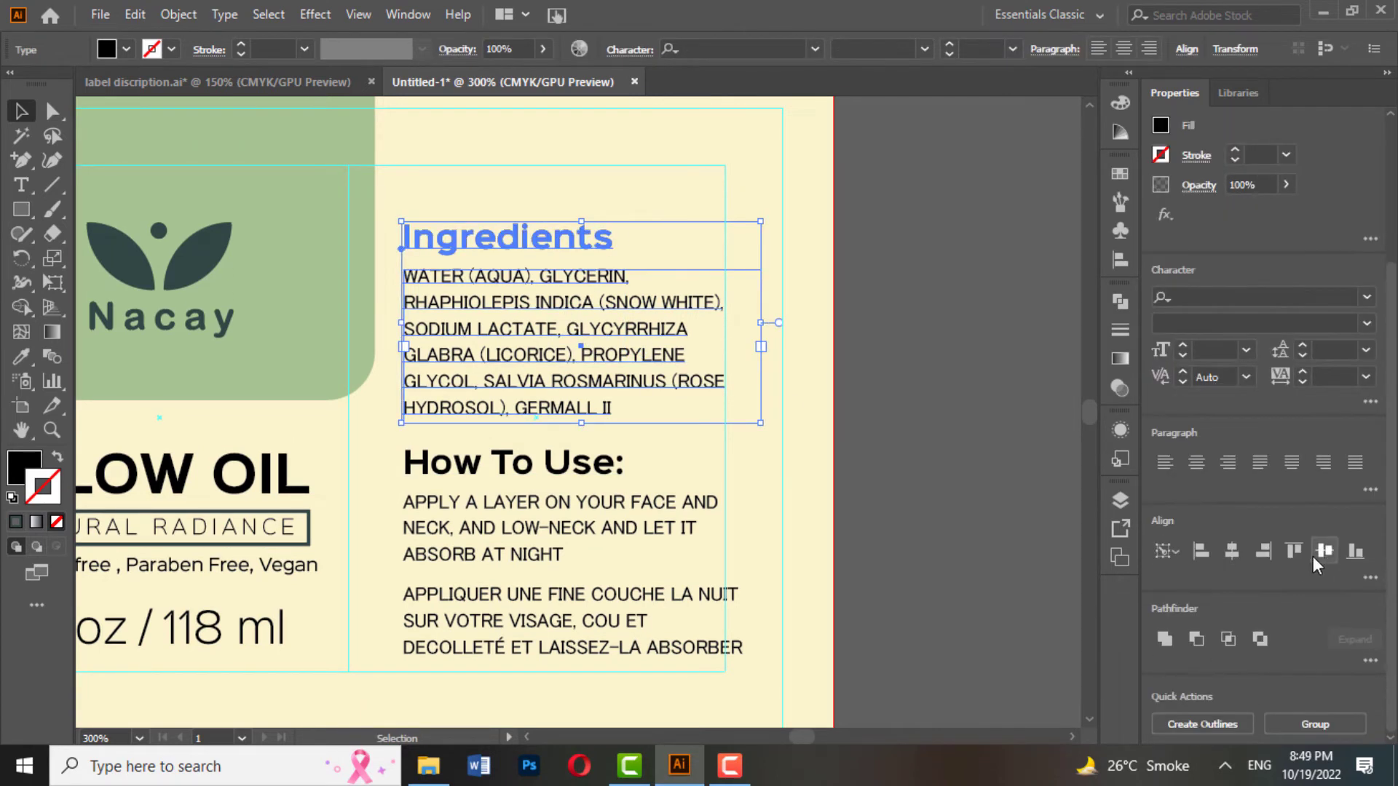
click(949, 482)
scroll(732, 483, down, 3)
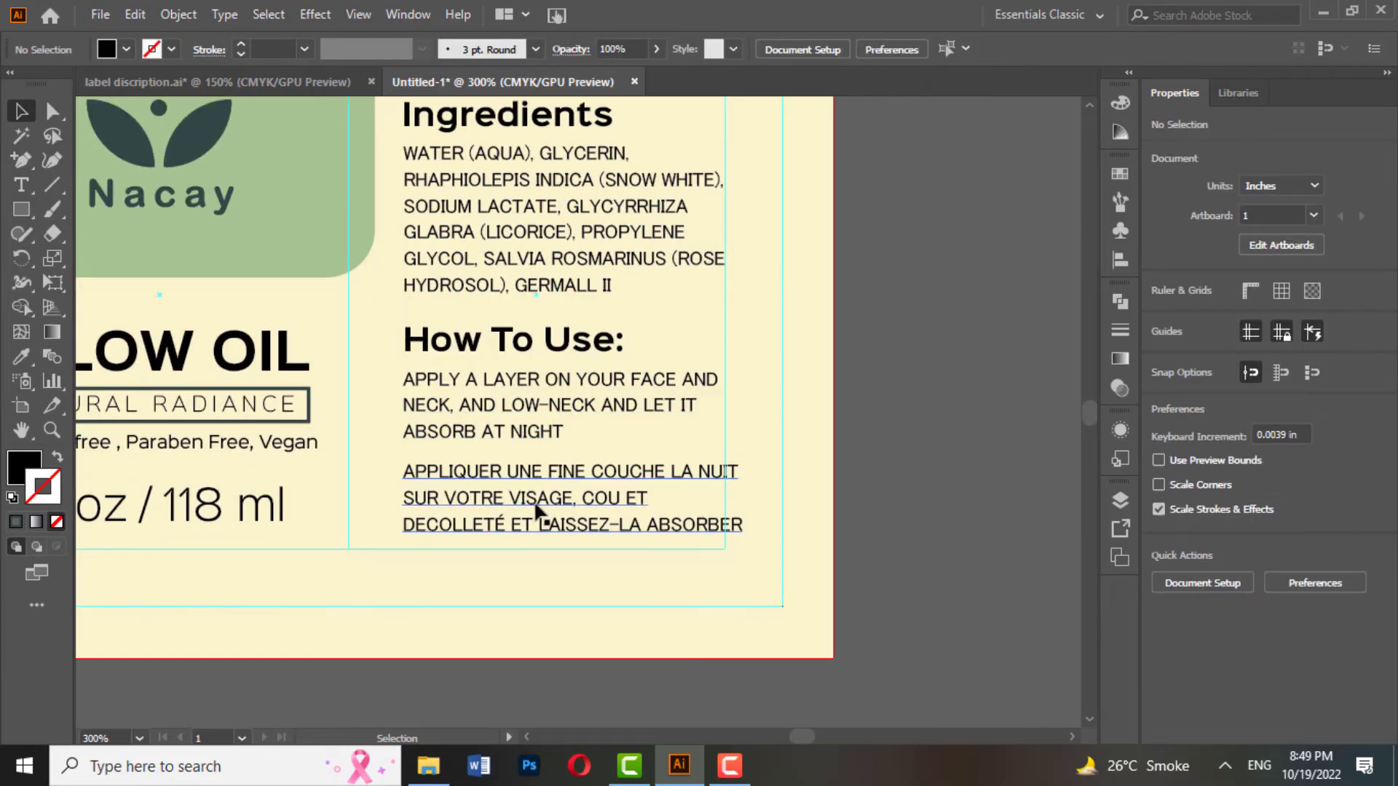
scroll(548, 338, up, 2)
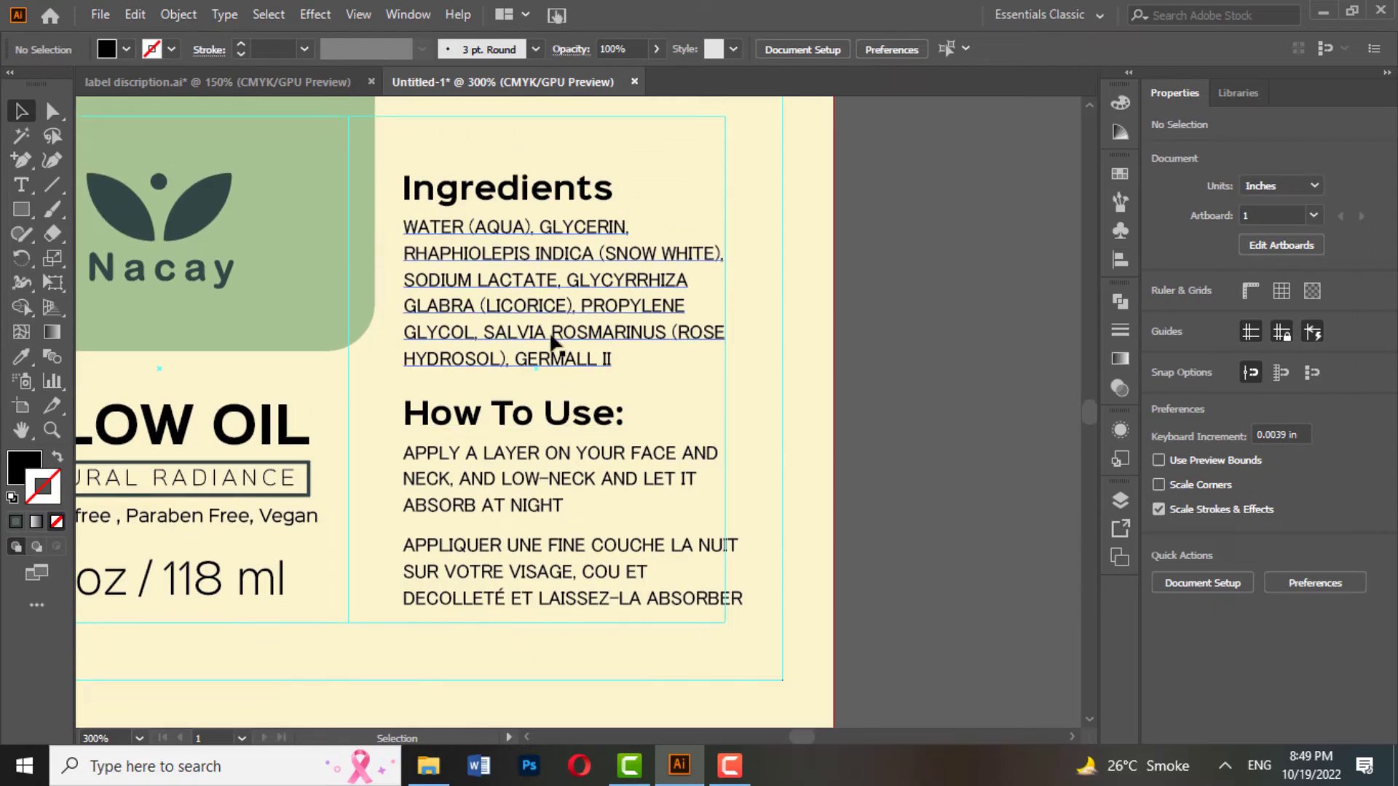
- Nudge all the right panel's text blocks slightly up and scale them down together to about 0.81 × 1.11 in
click(546, 262)
drag(659, 157, 556, 372)
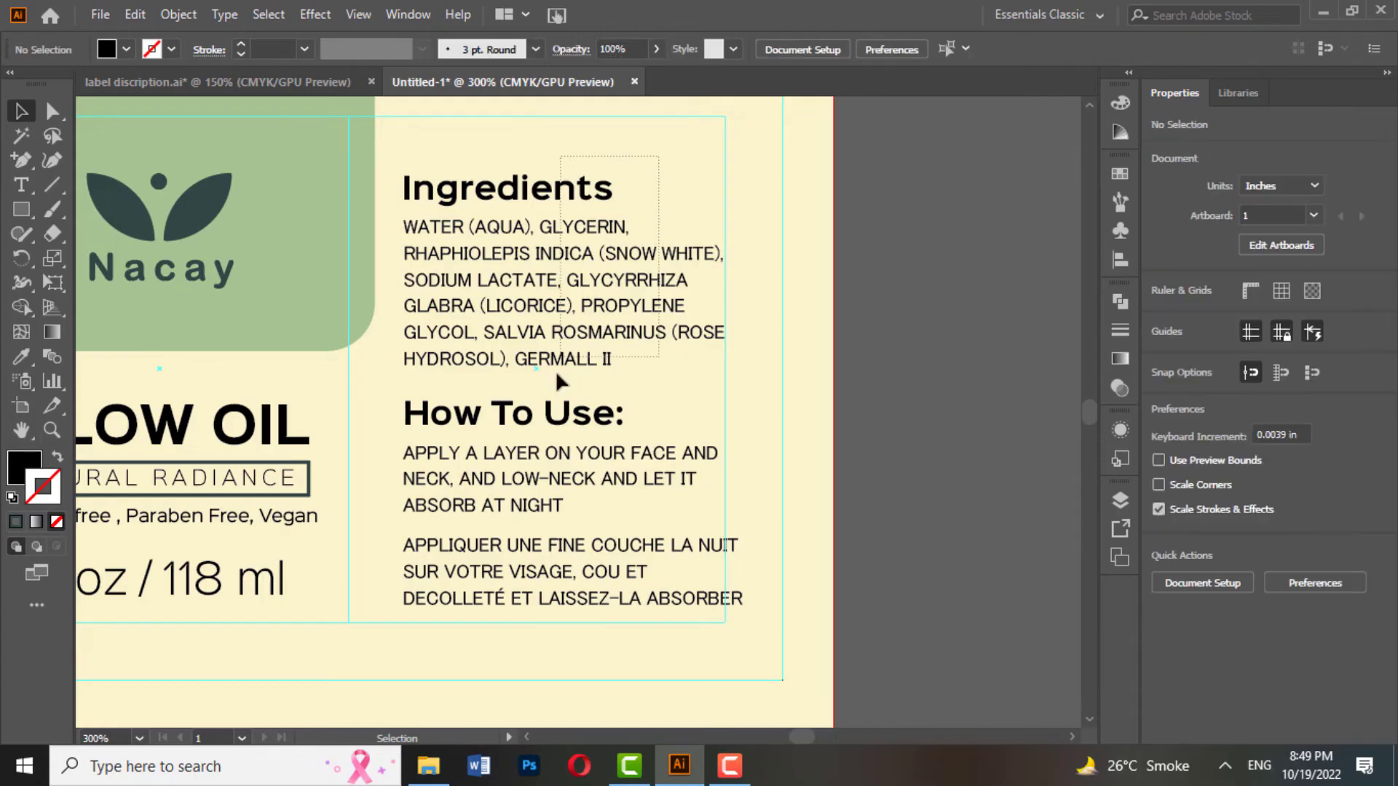
drag(500, 612, 498, 604)
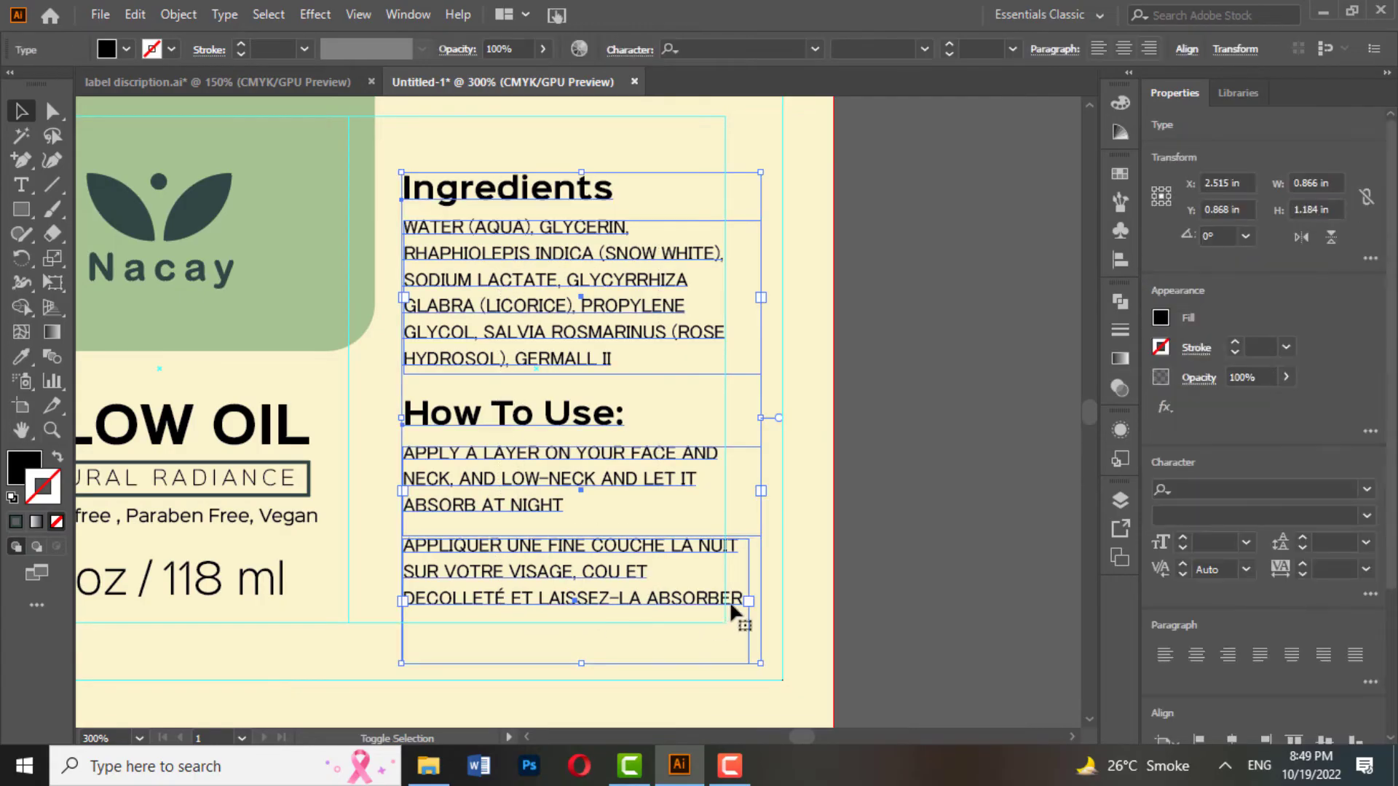
key(shift+Up)
key(shift+Up)
key(shift+Down)
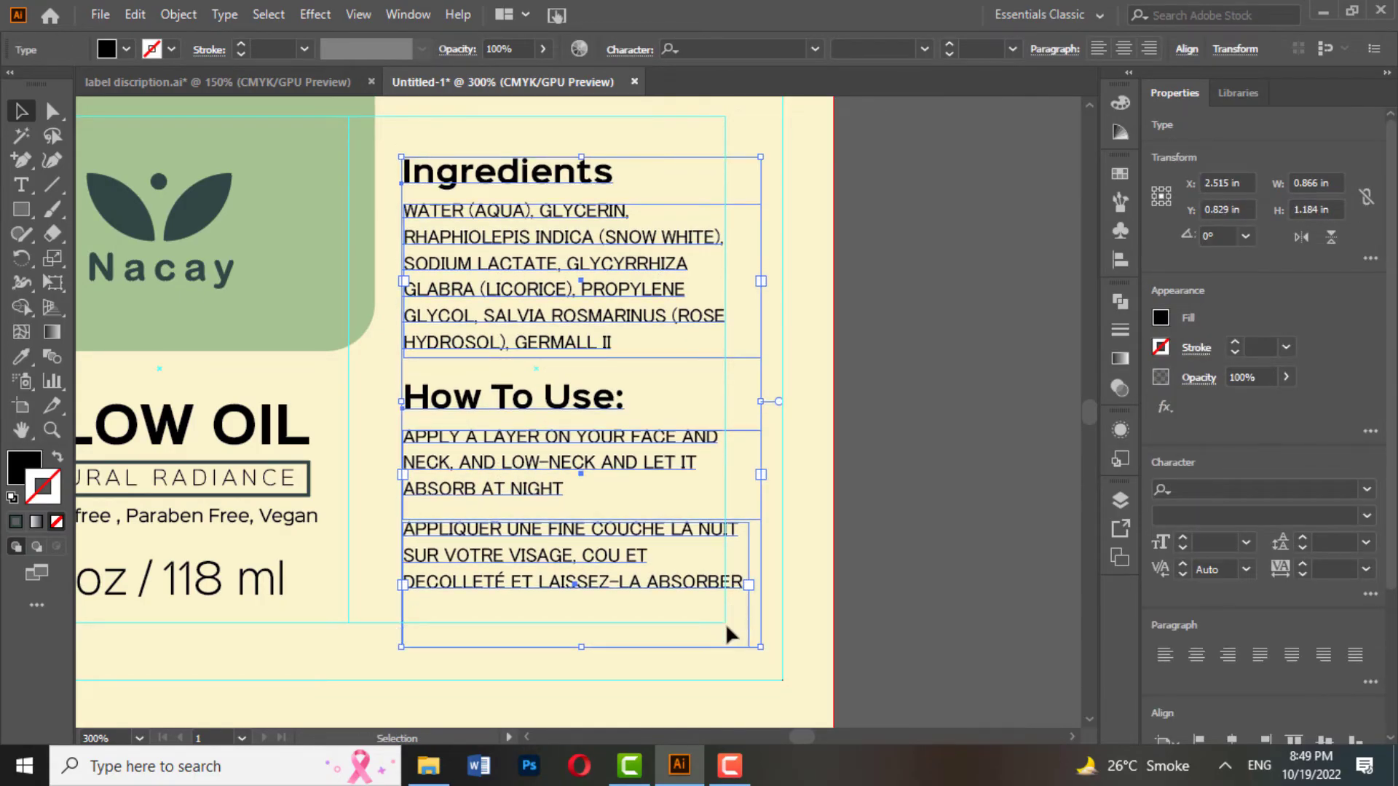
drag(753, 645, 815, 593)
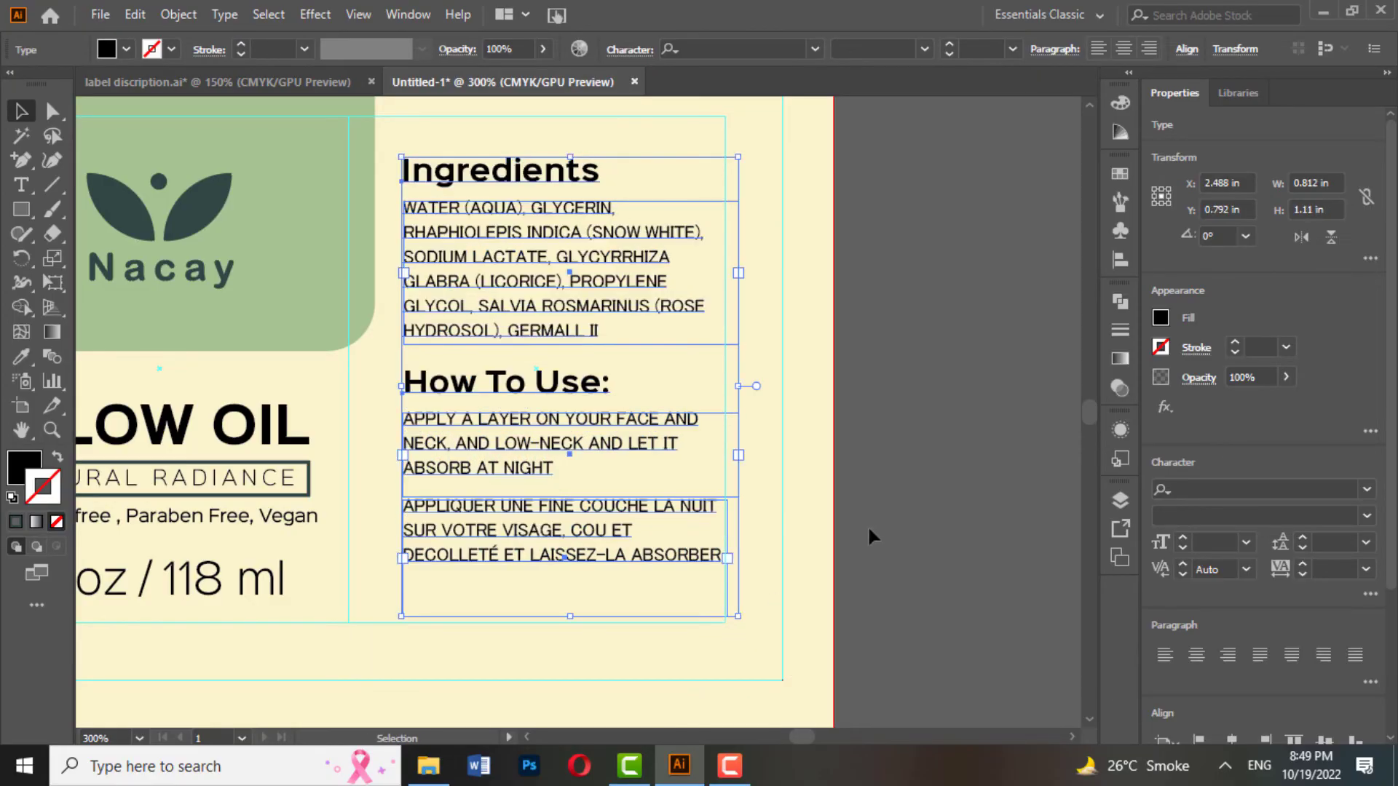
click(892, 433)
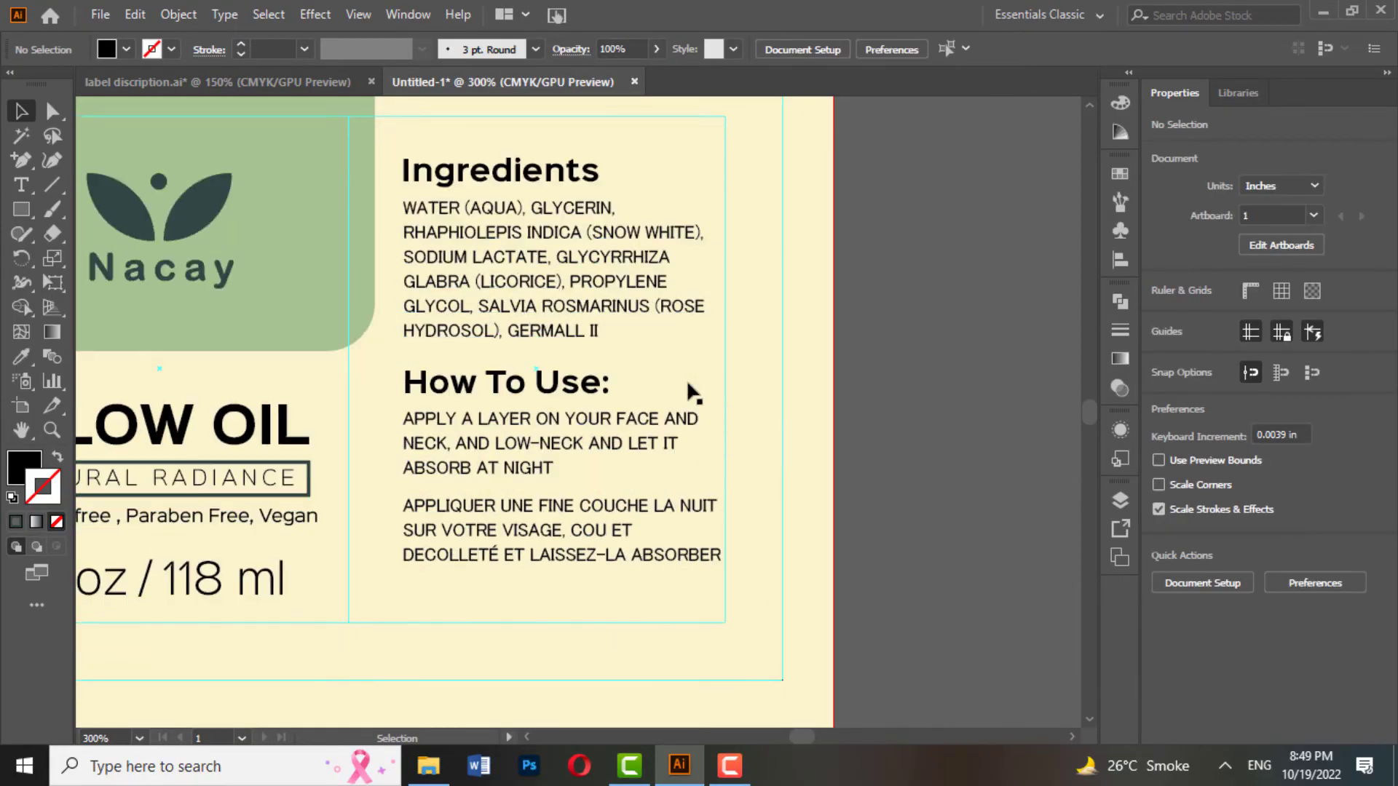
- Move all the right panel's text blocks together about 0.08 in down and 0.04 in left, within the panel guides
scroll(688, 381, down, 1)
scroll(643, 375, up, 1)
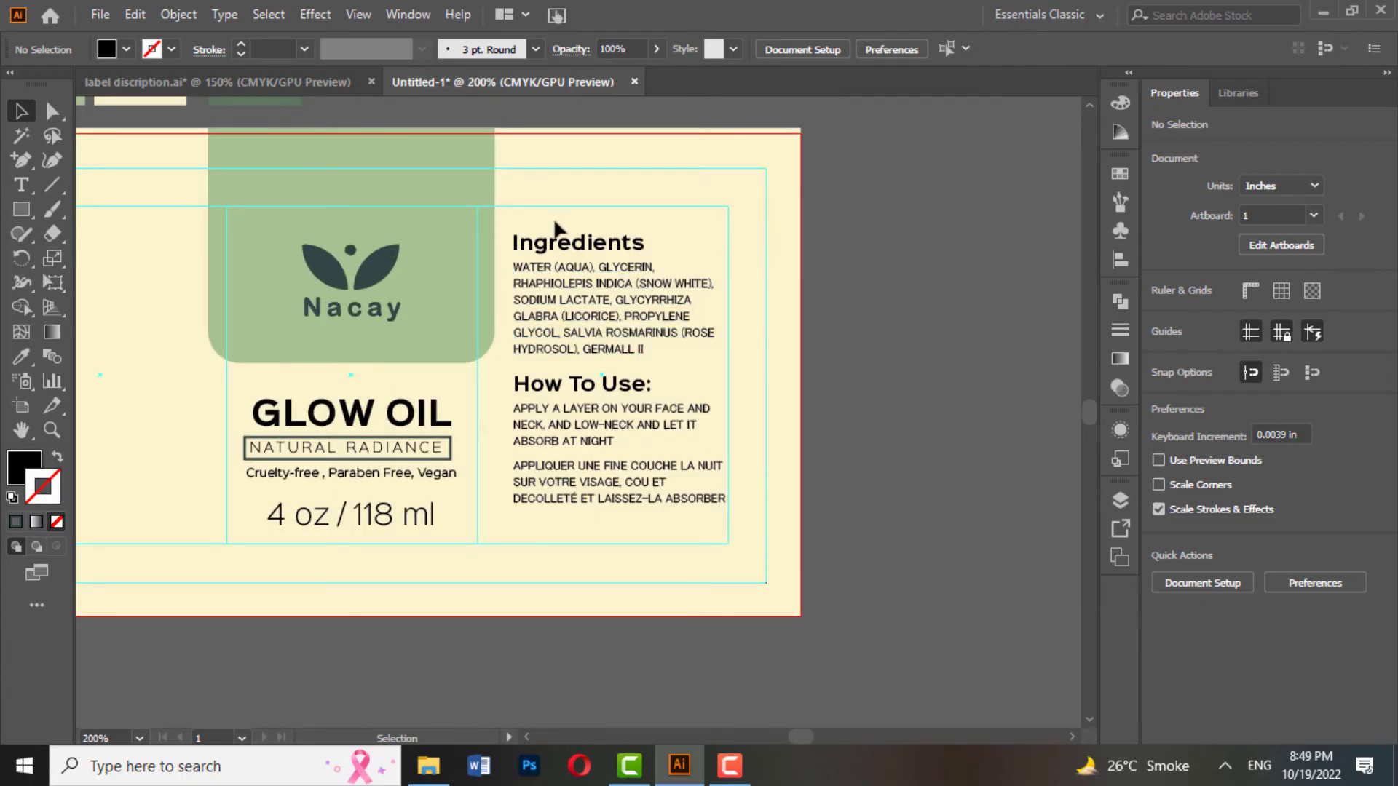
click(615, 493)
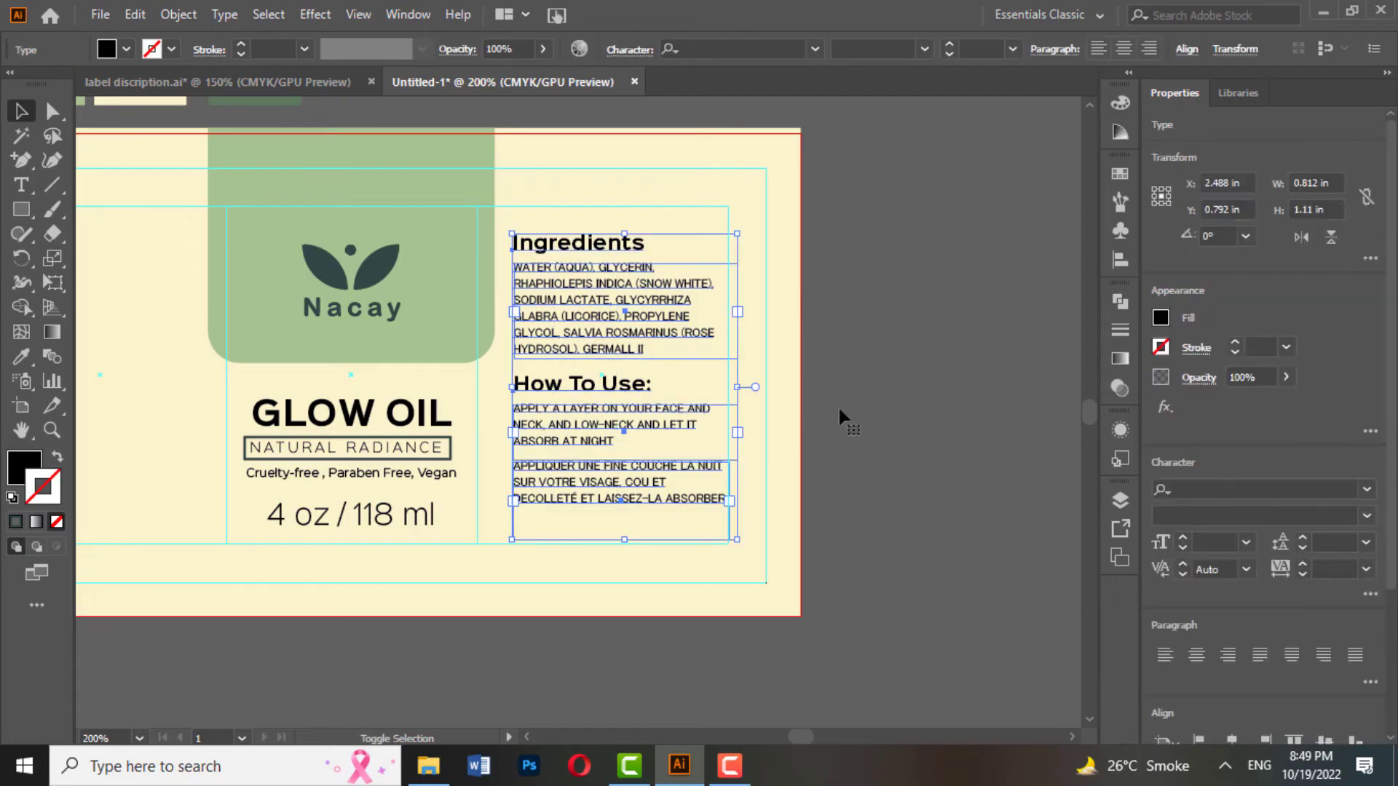
key(shift+Down)
key(shift+Down)
click(835, 581)
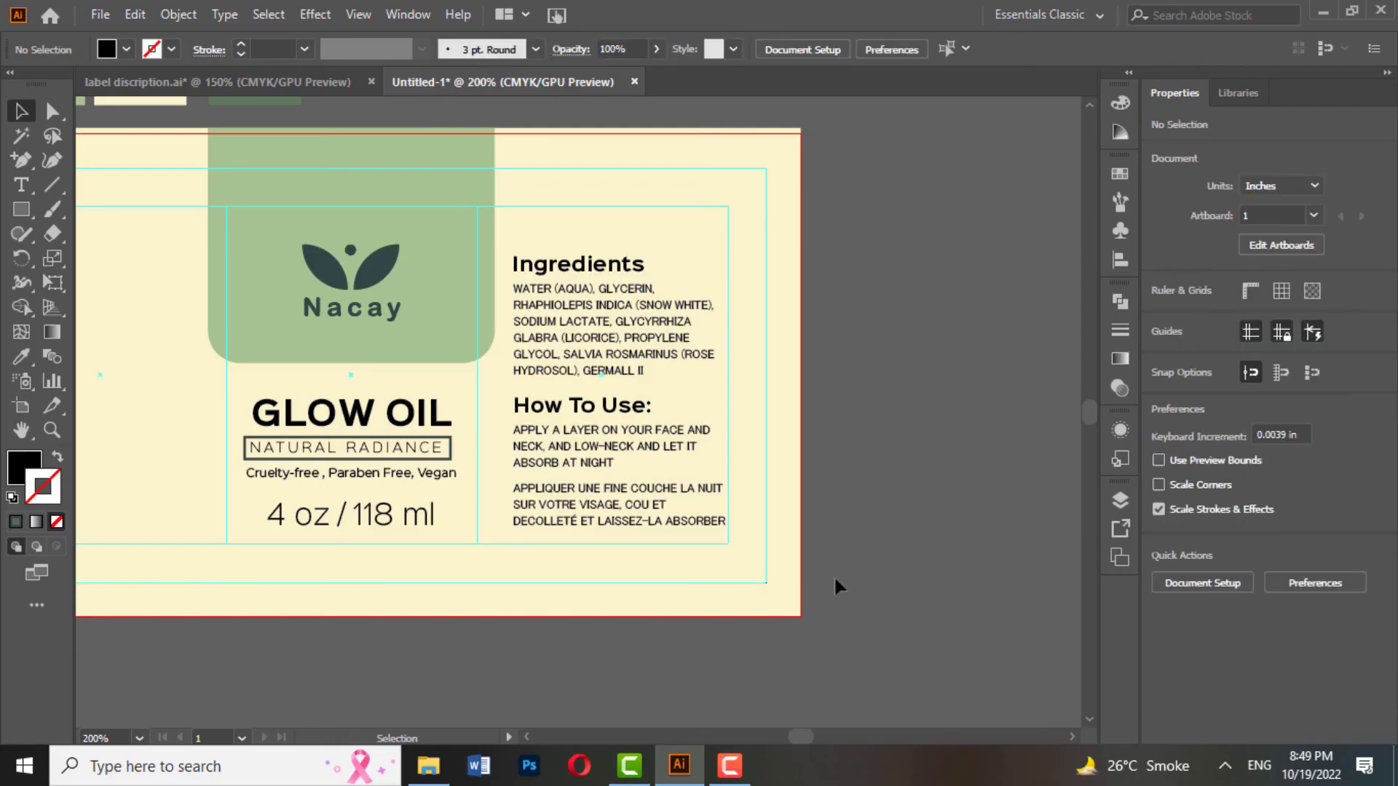
drag(519, 242, 591, 540)
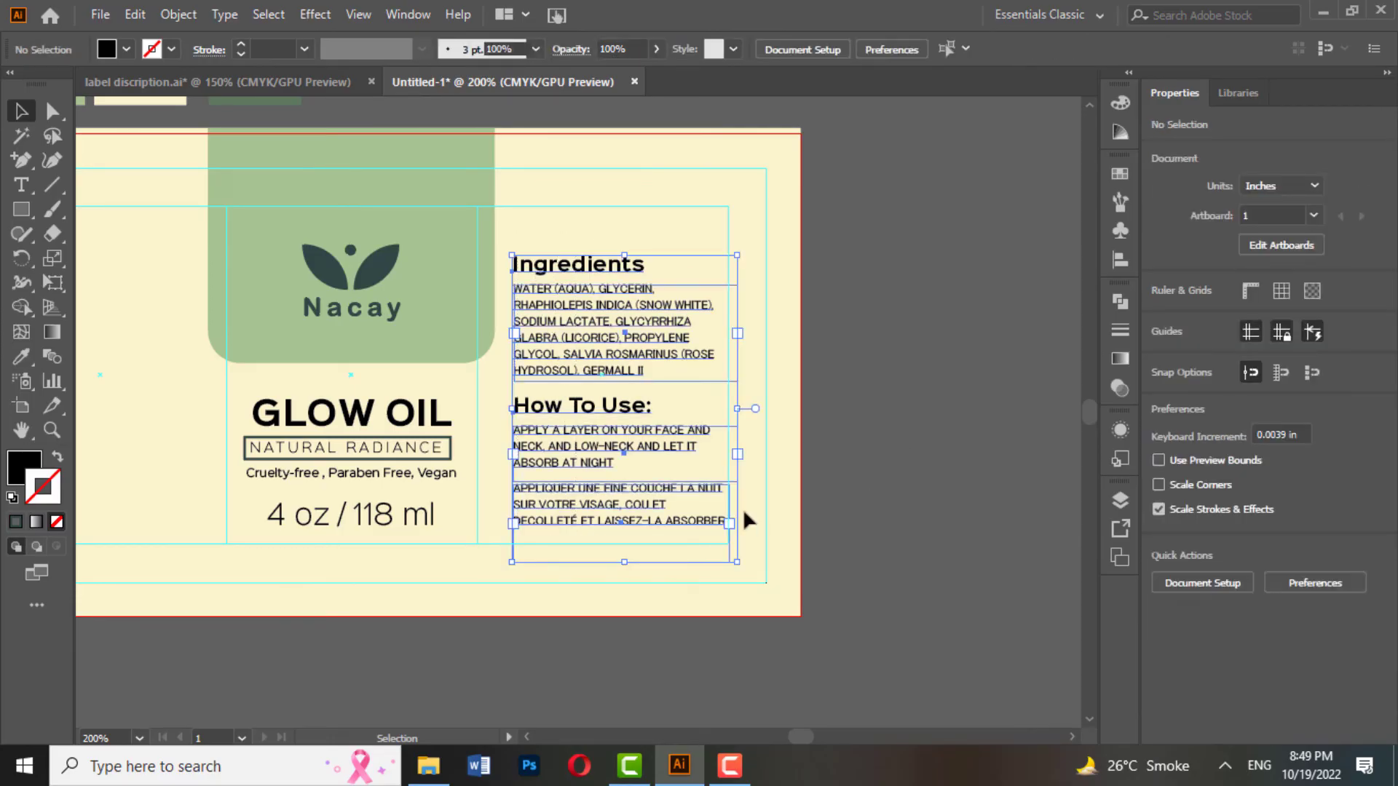
key(shift+Left)
key(shift+Left)
key(shift+Left)
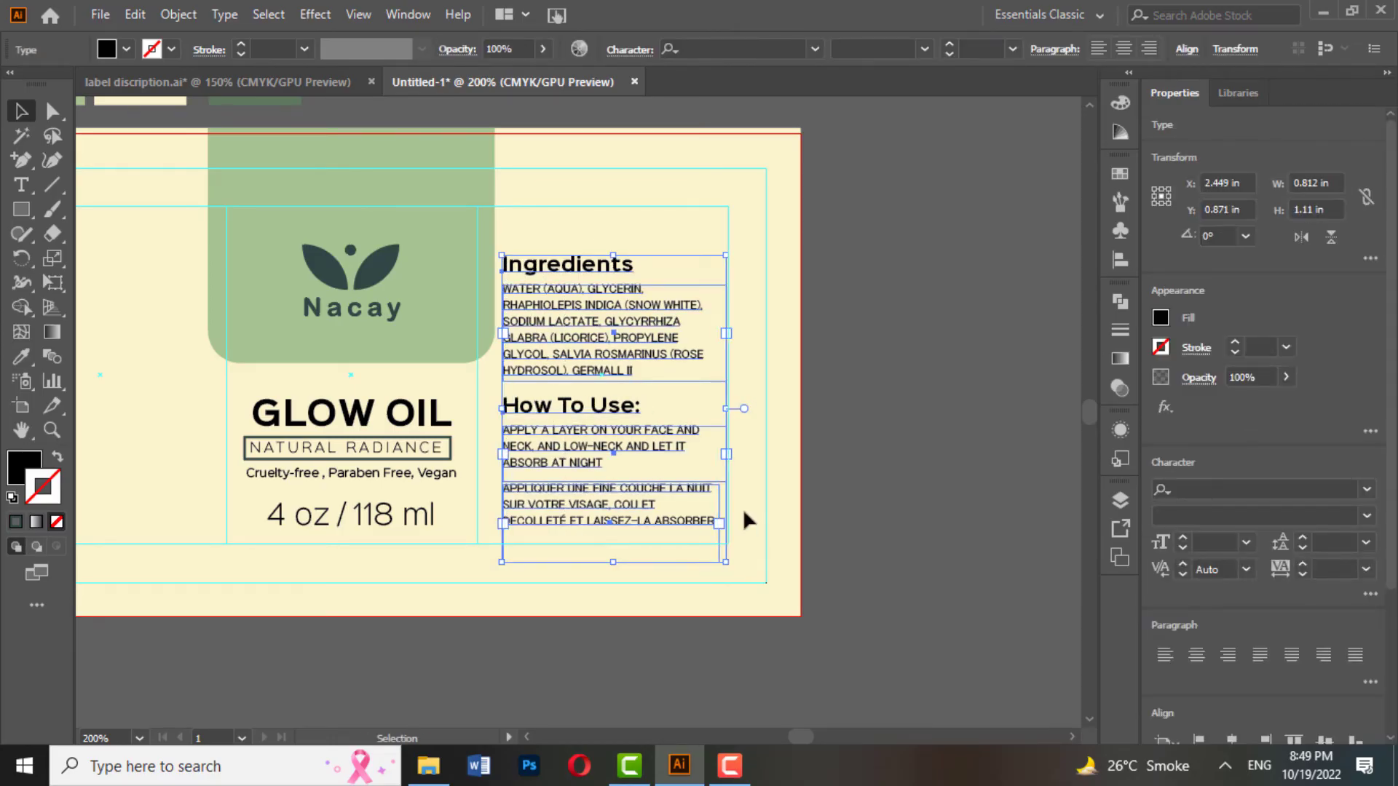
click(869, 458)
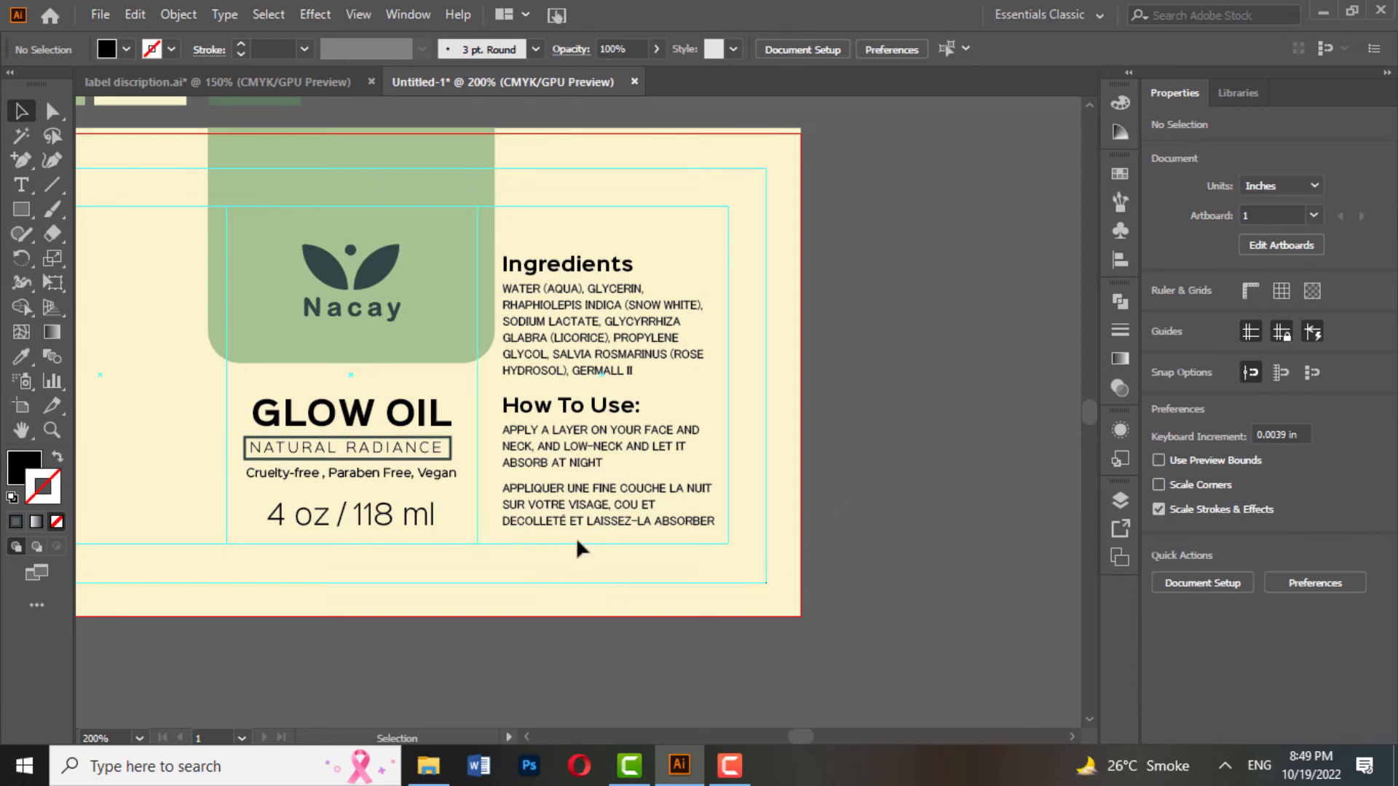
- Move the English and French description texts with the recycling symbol and barcode group from below the artboard onto the label's left panel
scroll(576, 538, down, 1)
drag(538, 596, 752, 498)
scroll(813, 578, down, 1)
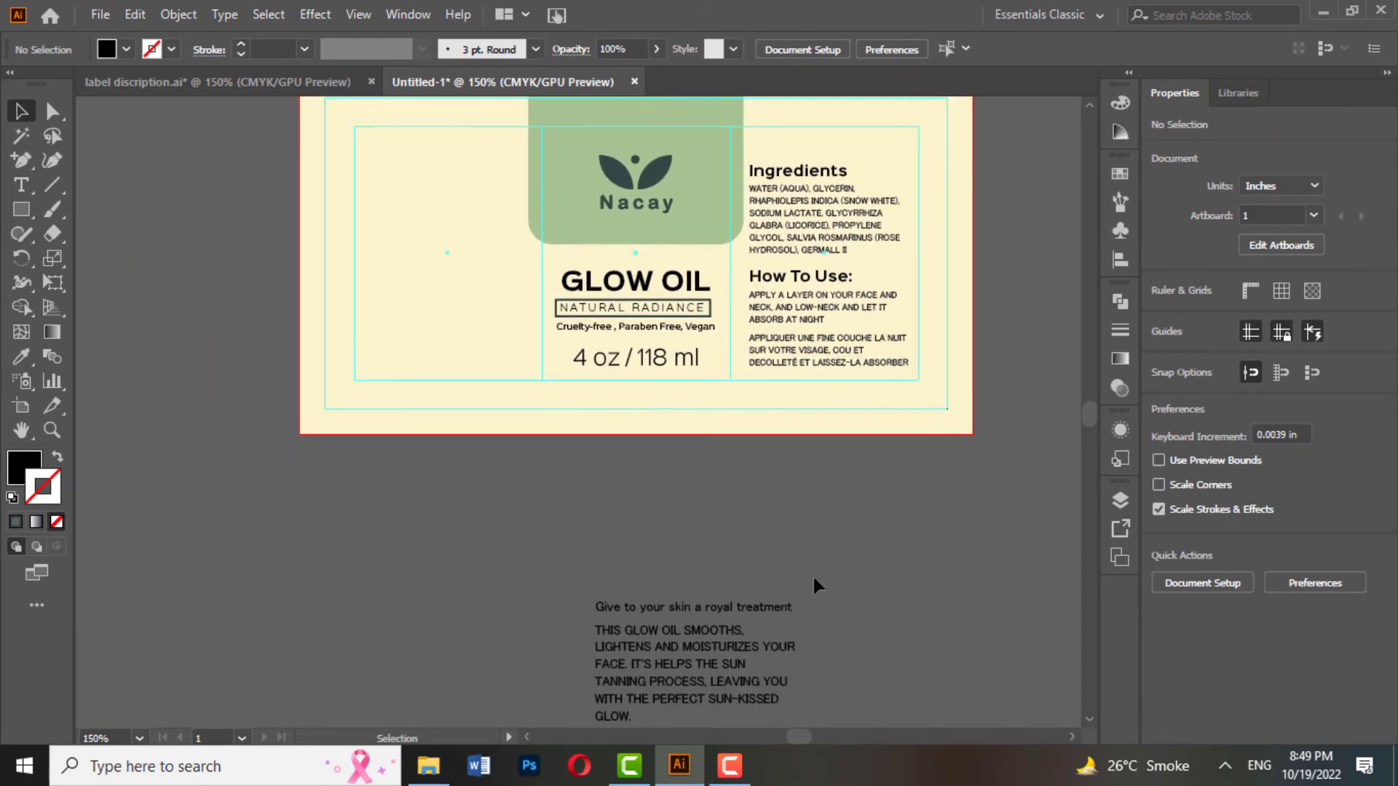
scroll(813, 578, down, 3)
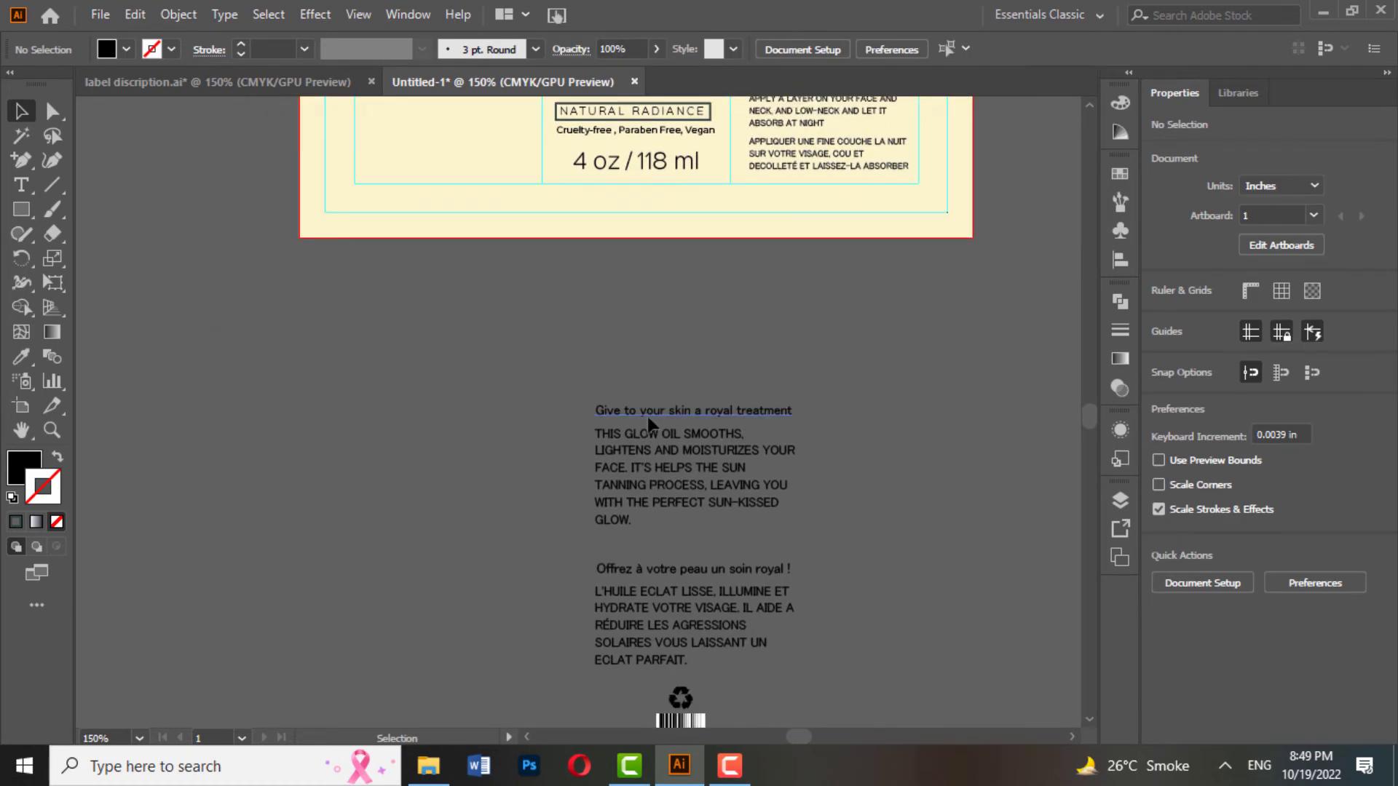
scroll(634, 379, down, 1)
drag(743, 705, 746, 700)
scroll(766, 671, down, 4)
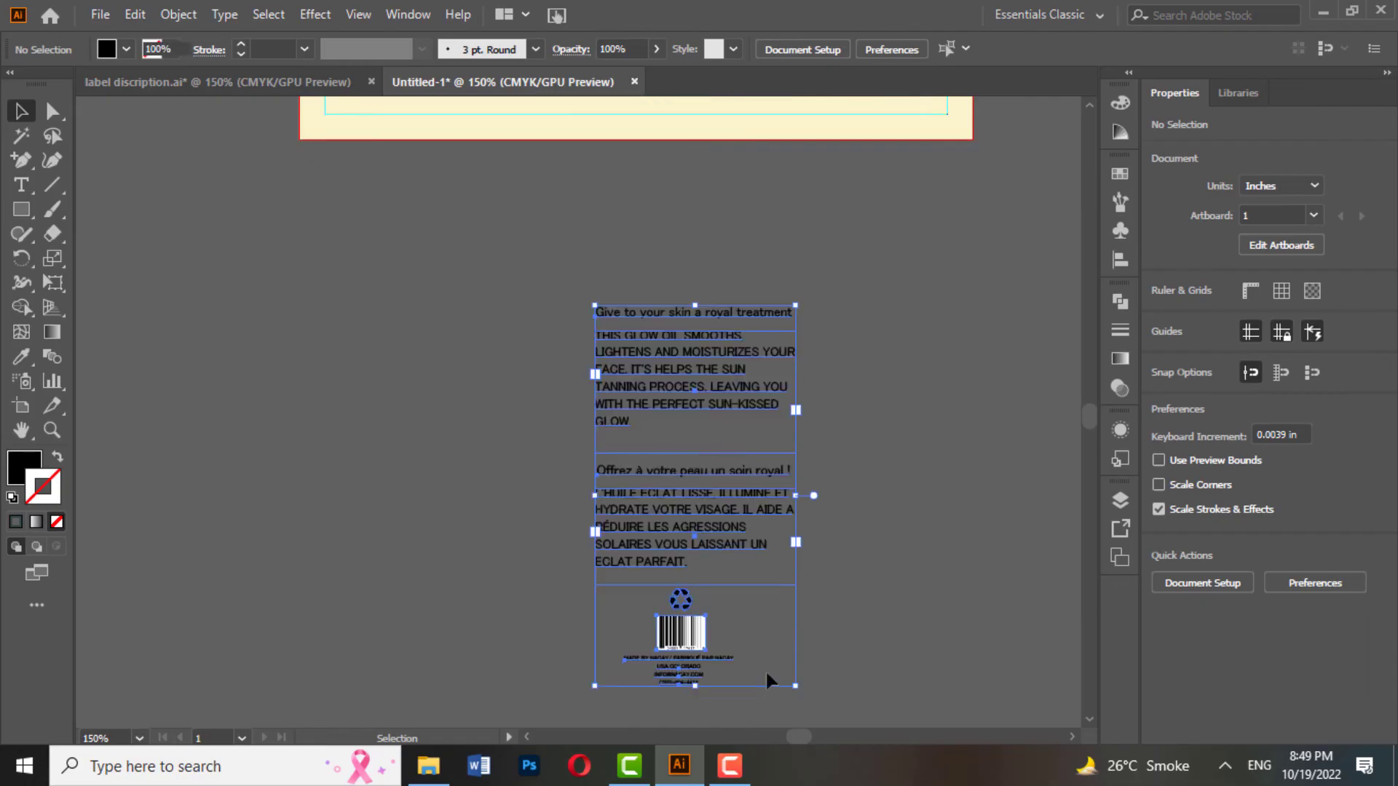
scroll(688, 393, up, 6)
drag(716, 486, 483, 131)
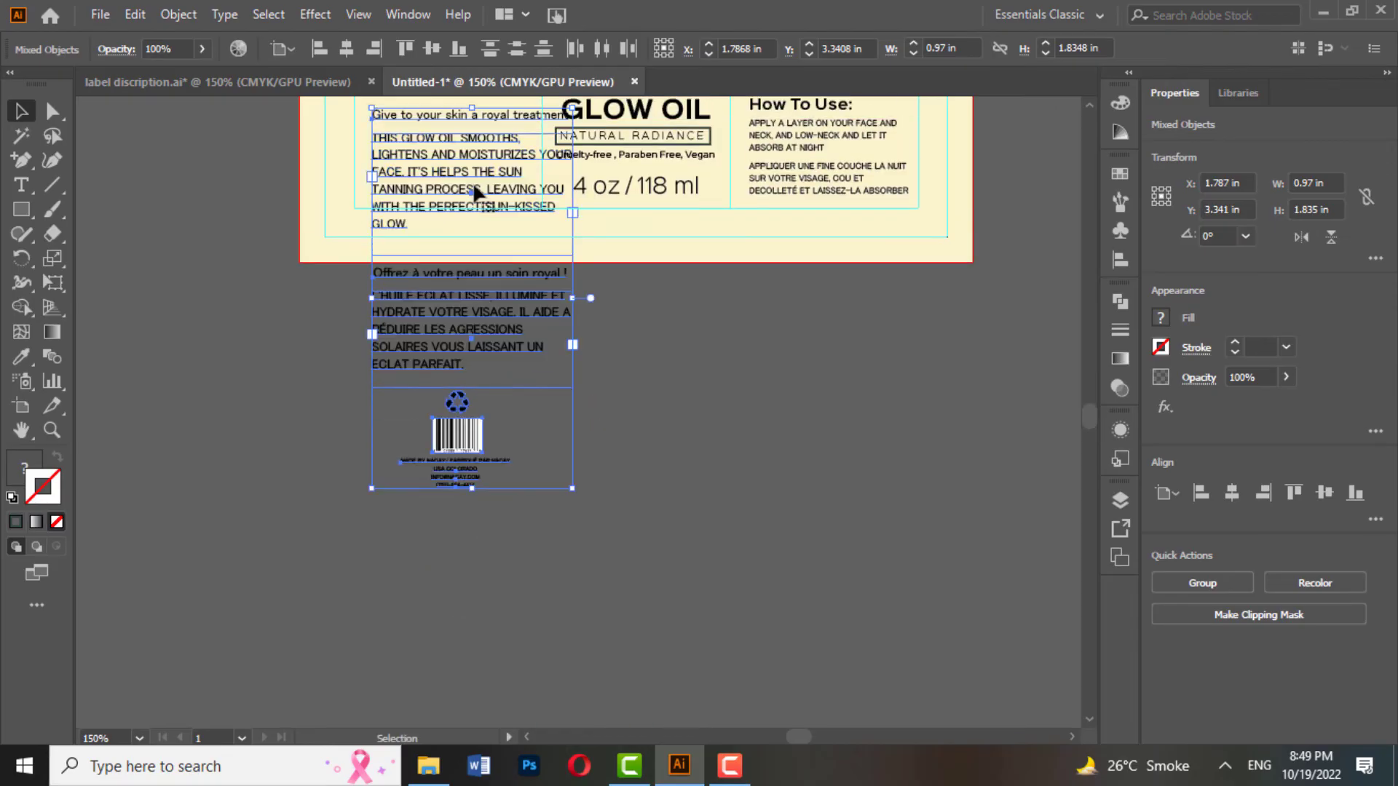
scroll(476, 194, up, 5)
drag(494, 505, 479, 360)
scroll(571, 509, up, 2)
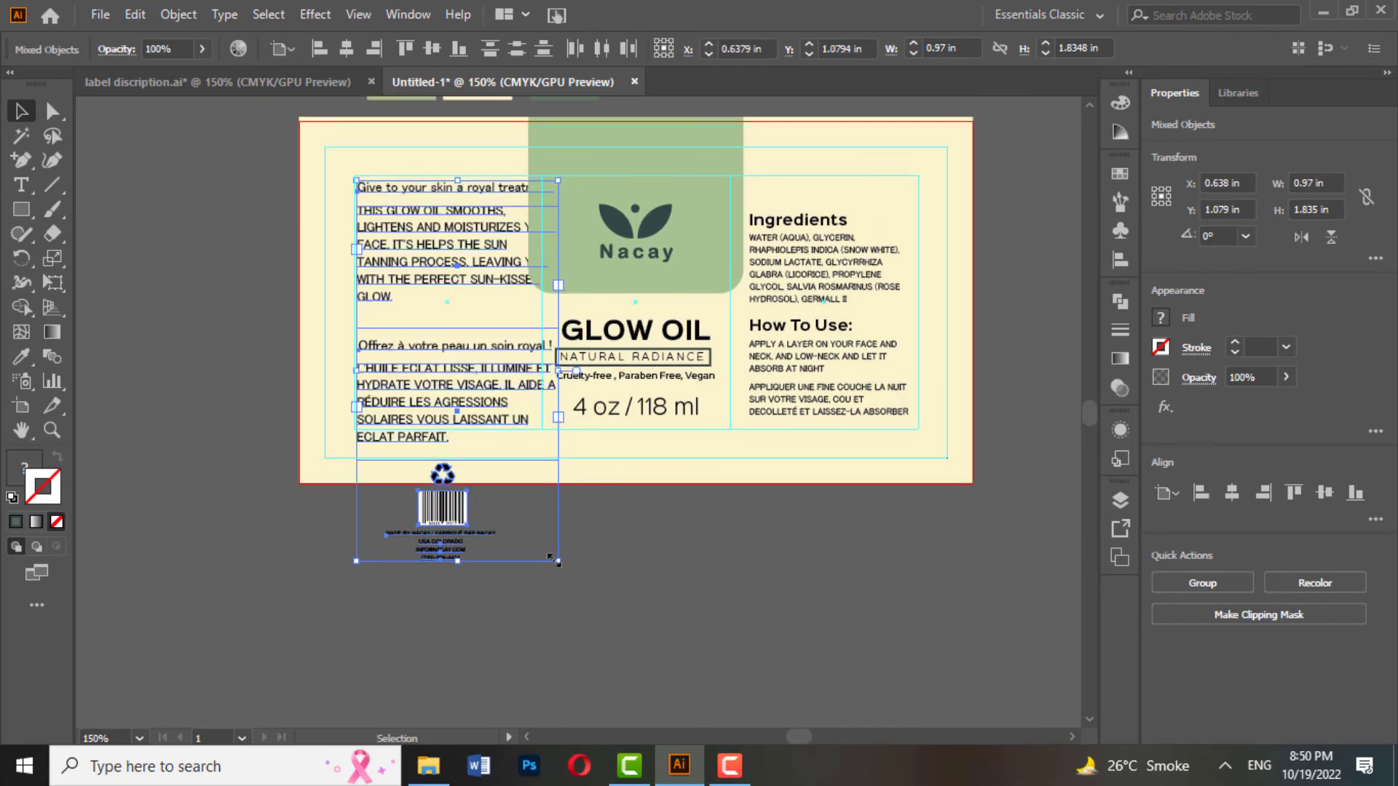
- Scale the description texts and barcode group down together to about 0.60 × 1.13 in so they fit inside the left panel
drag(551, 559, 527, 439)
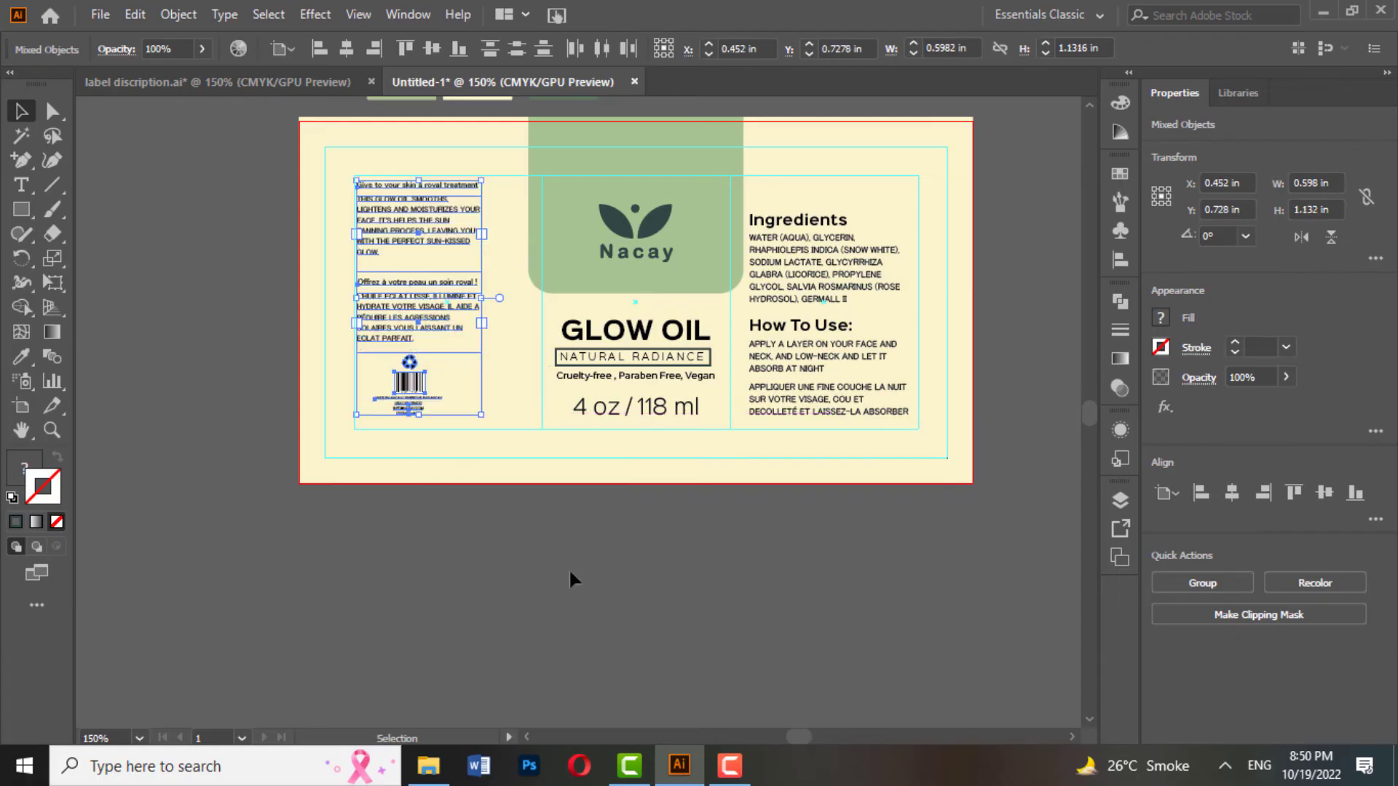
click(570, 568)
scroll(468, 337, up, 2)
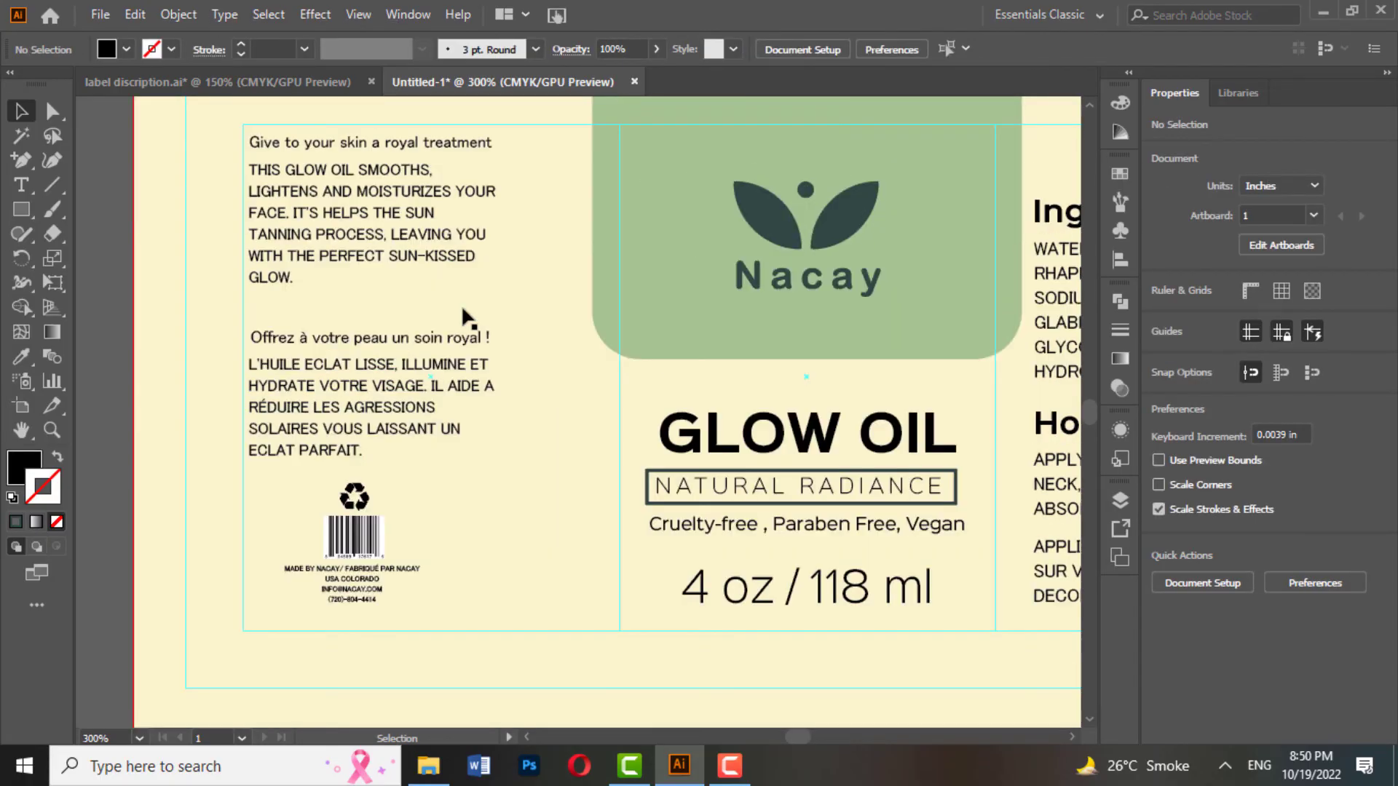
- Set the "Give to your skin a royal treatment" and "Offrez à votre peau un soin royal !" headings to Sinkin Sans 700 Bold
scroll(461, 305, down, 1)
scroll(457, 255, up, 2)
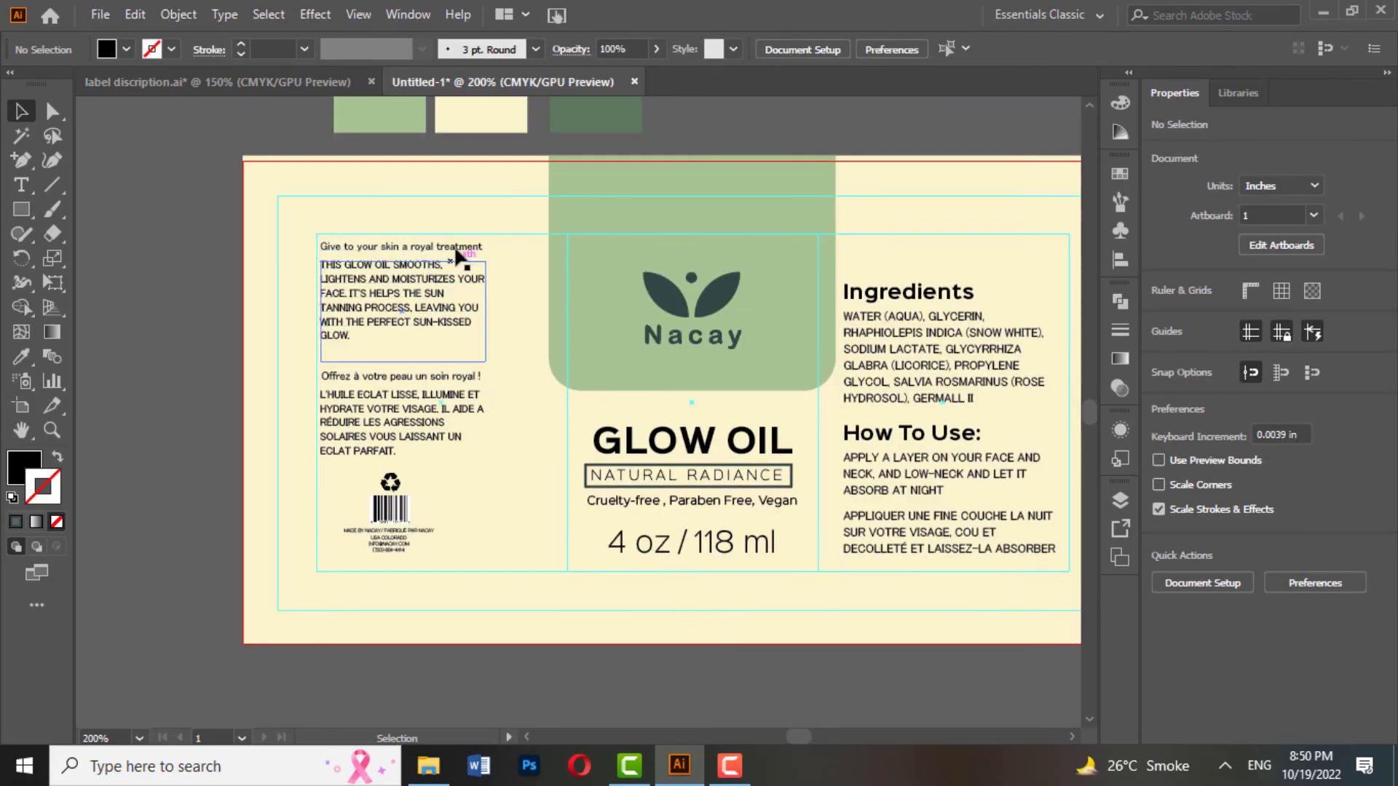
click(457, 250)
shift+click(437, 377)
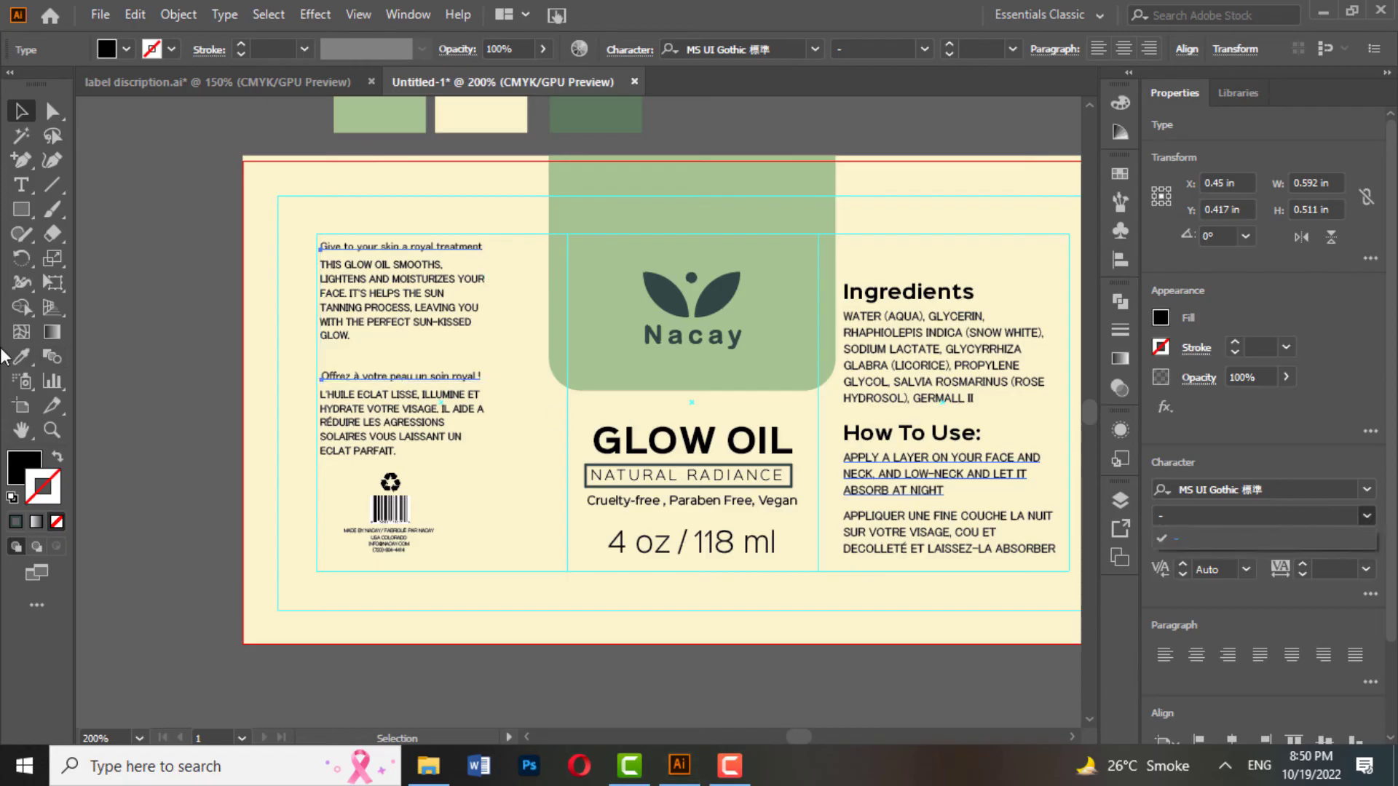
key(i)
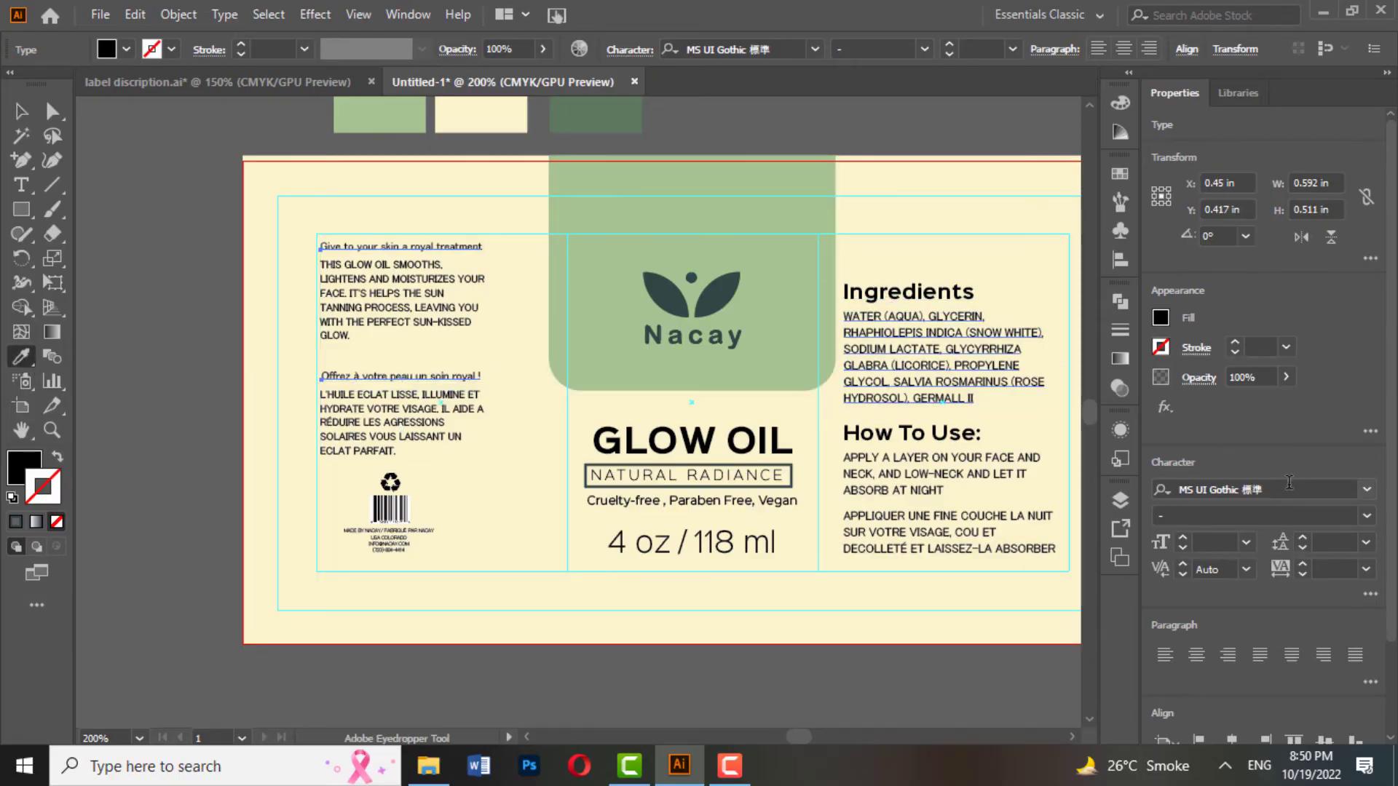
click(1267, 491)
key(BackSpace)
text(sin)
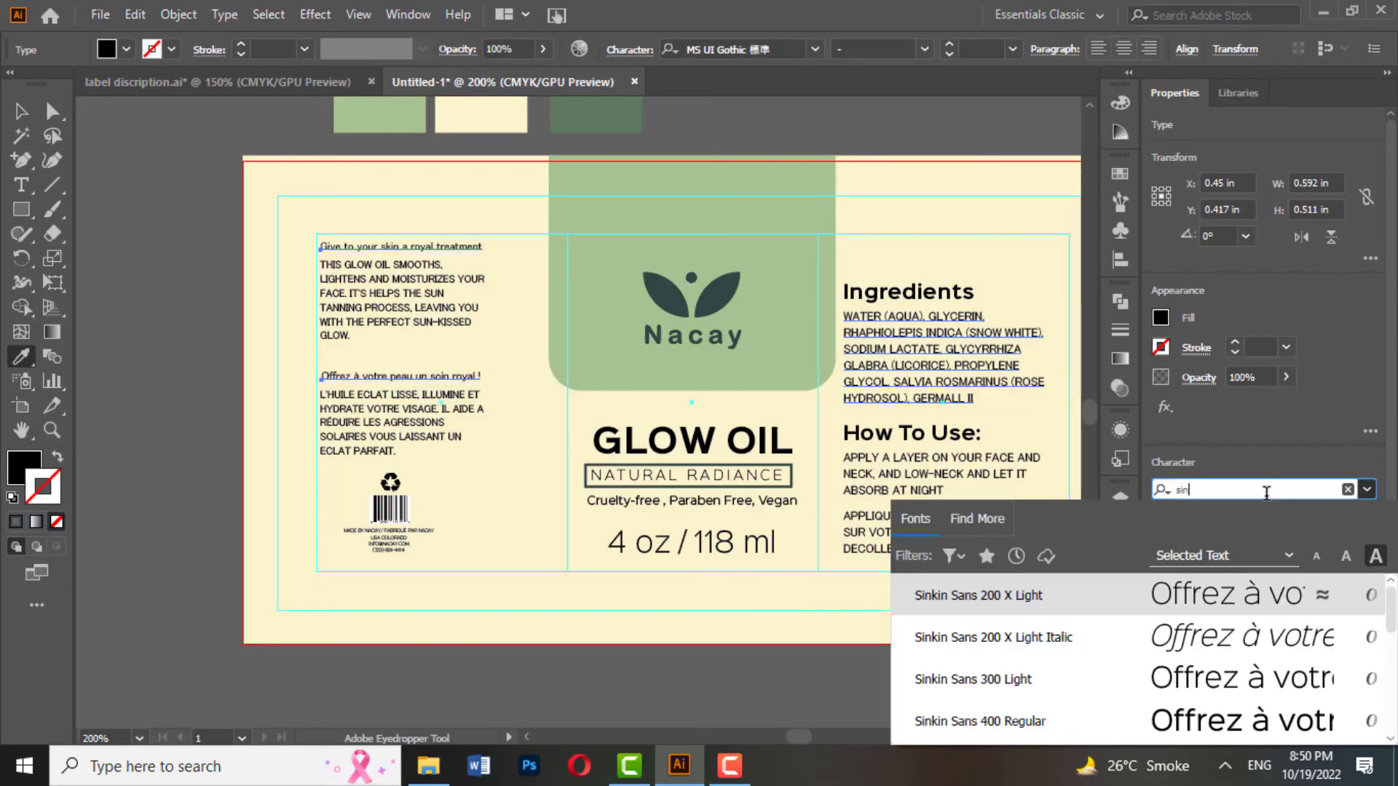
text(k)
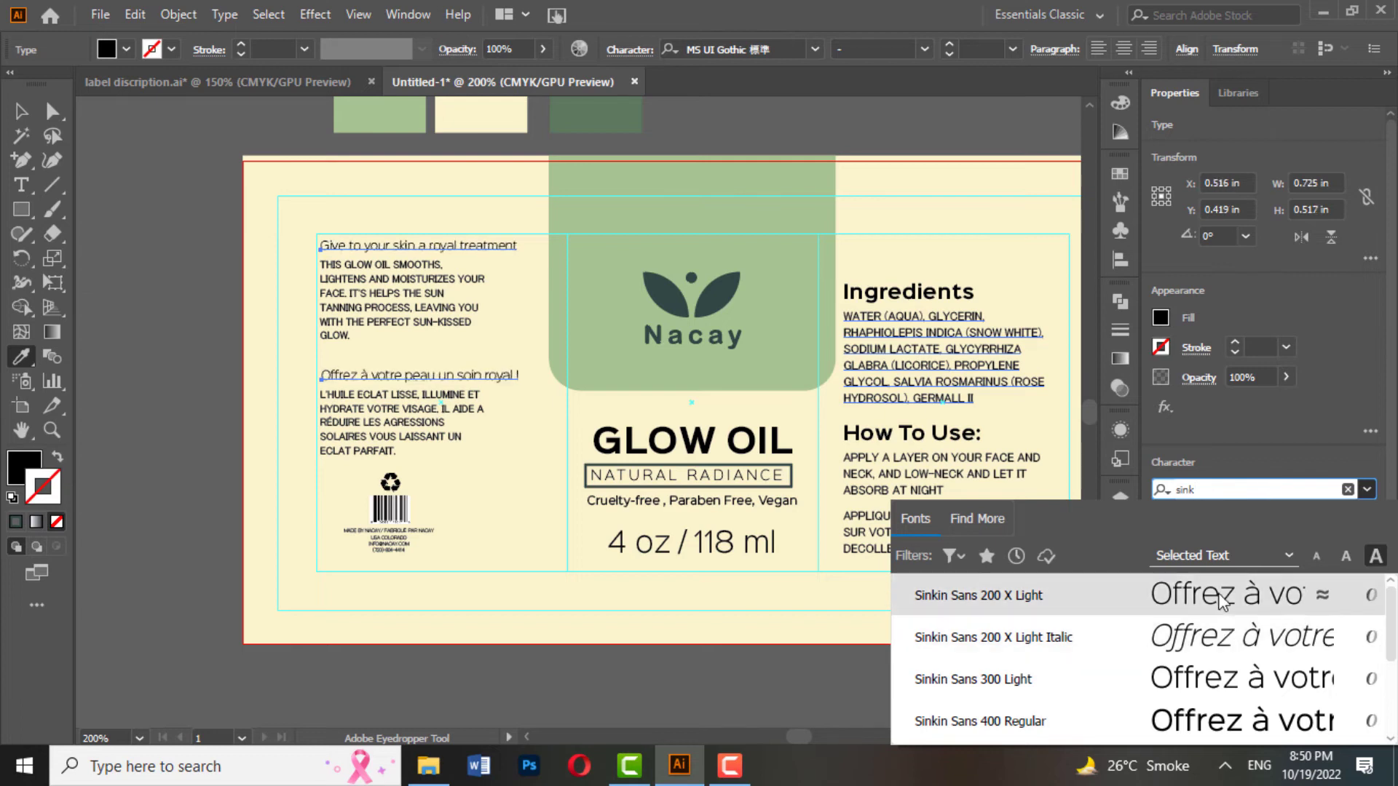
key(Return)
click(1367, 522)
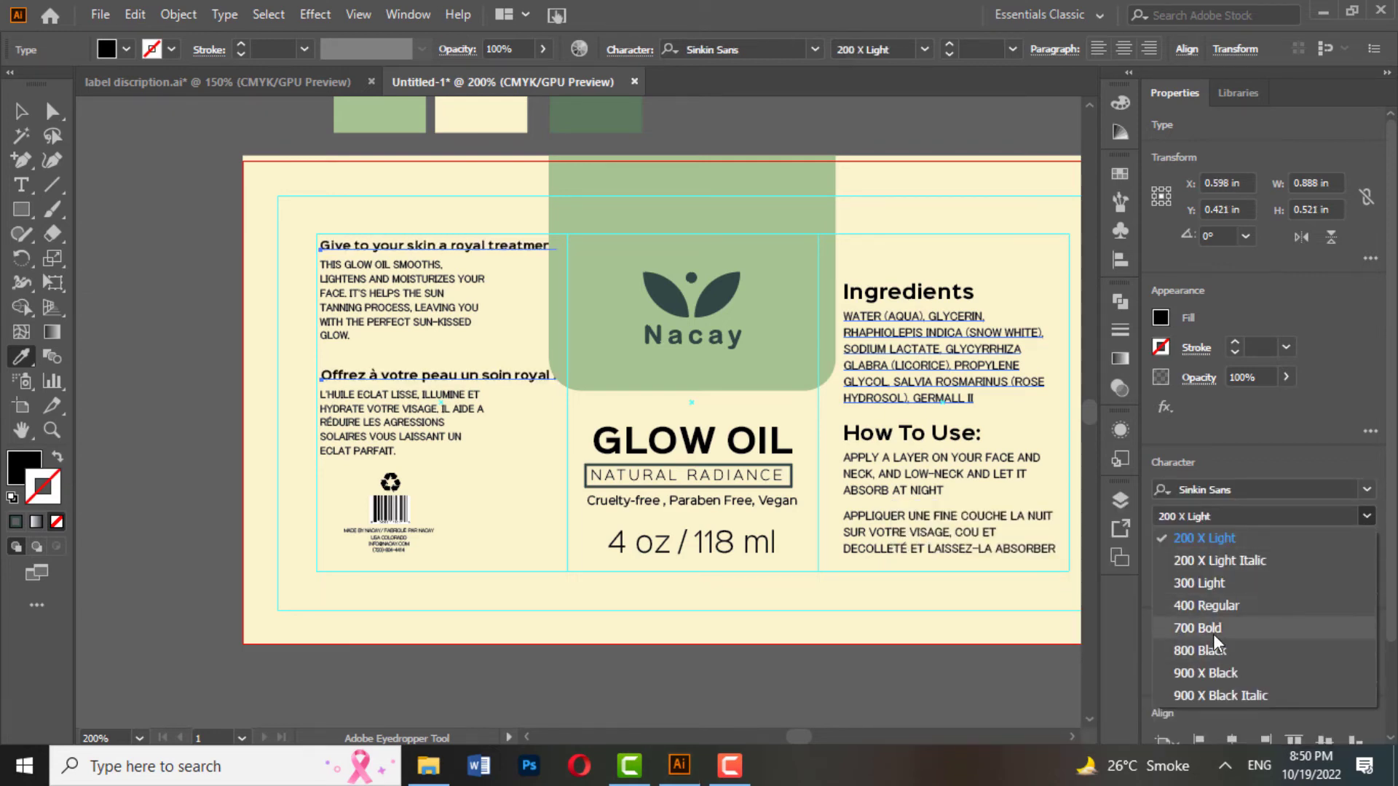
click(1213, 632)
- Scale the left panel's two bold headings down together to about 0.82 × 0.49 in around their center
click(20, 111)
click(328, 338)
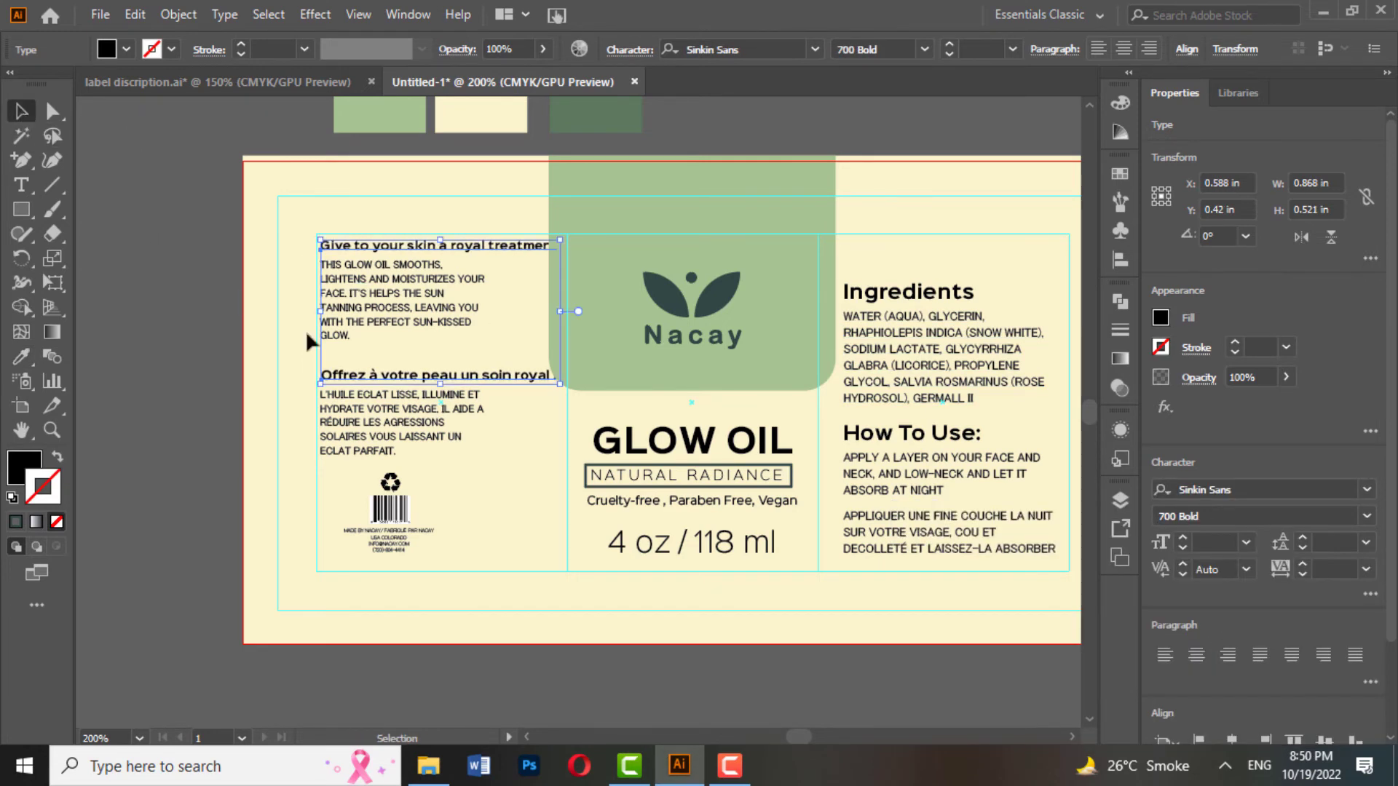
scroll(501, 400, up, 1)
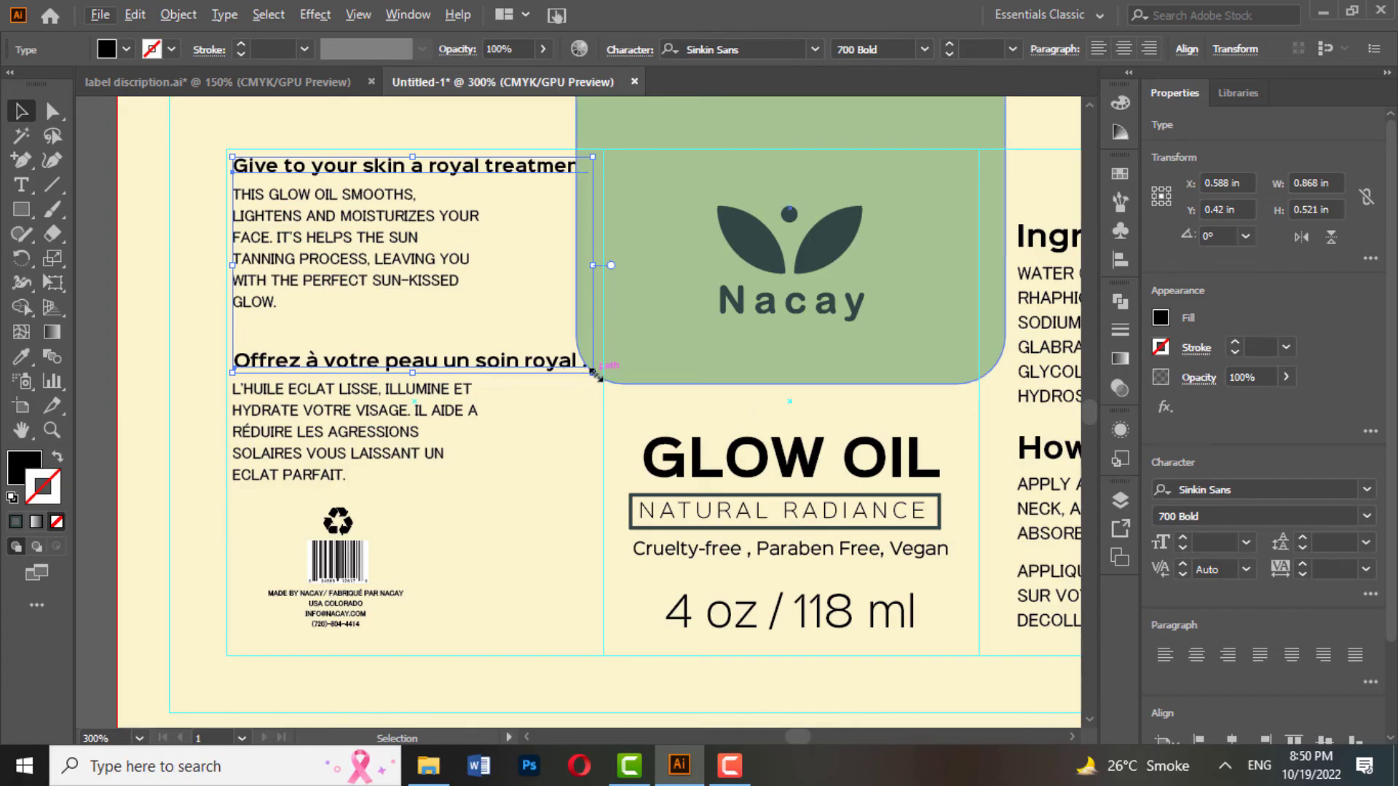
drag(593, 373, 581, 367)
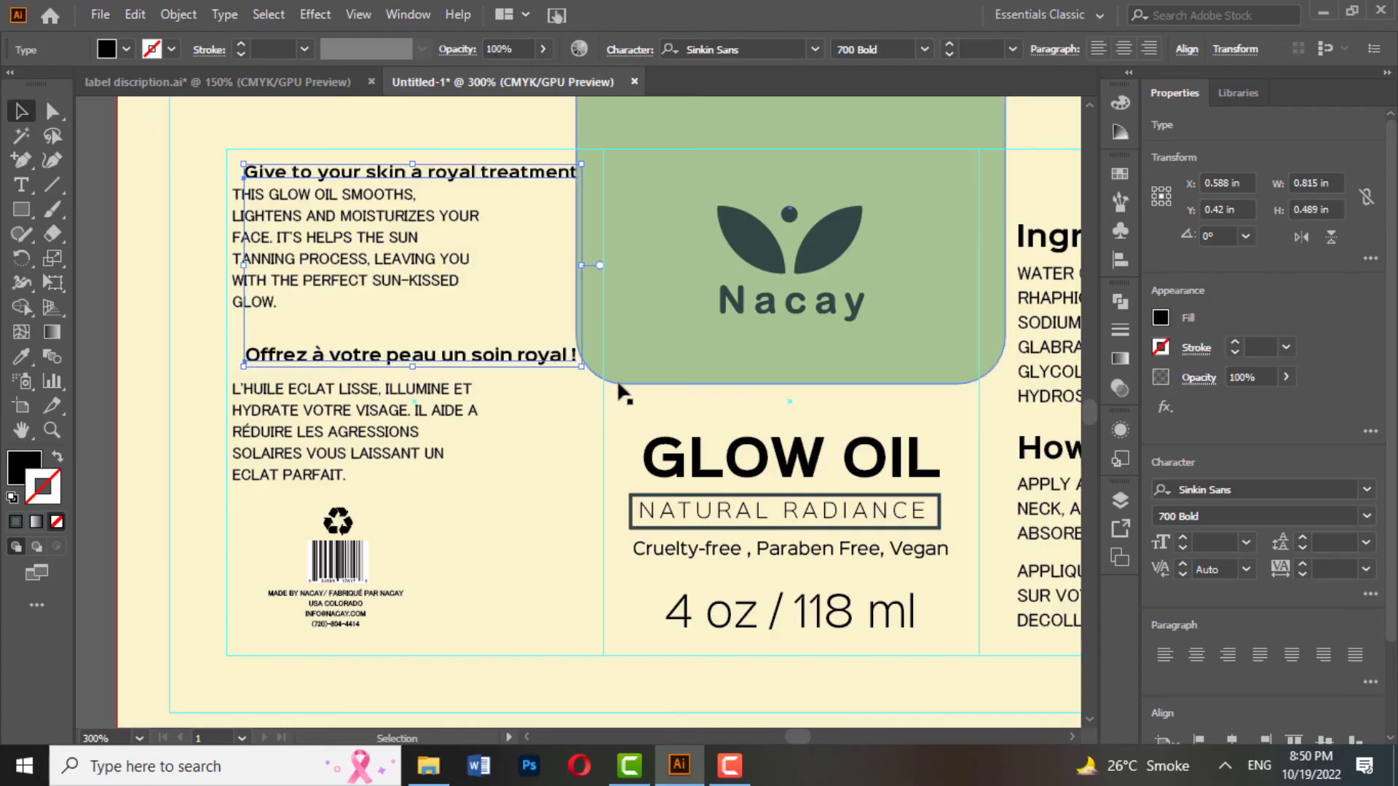
scroll(604, 403, up, 3)
scroll(595, 336, up, 2)
click(412, 247)
- Nudge the left panel's two headings about 0.04 in left to line up with the panel's left guide
scroll(486, 344, down, 3)
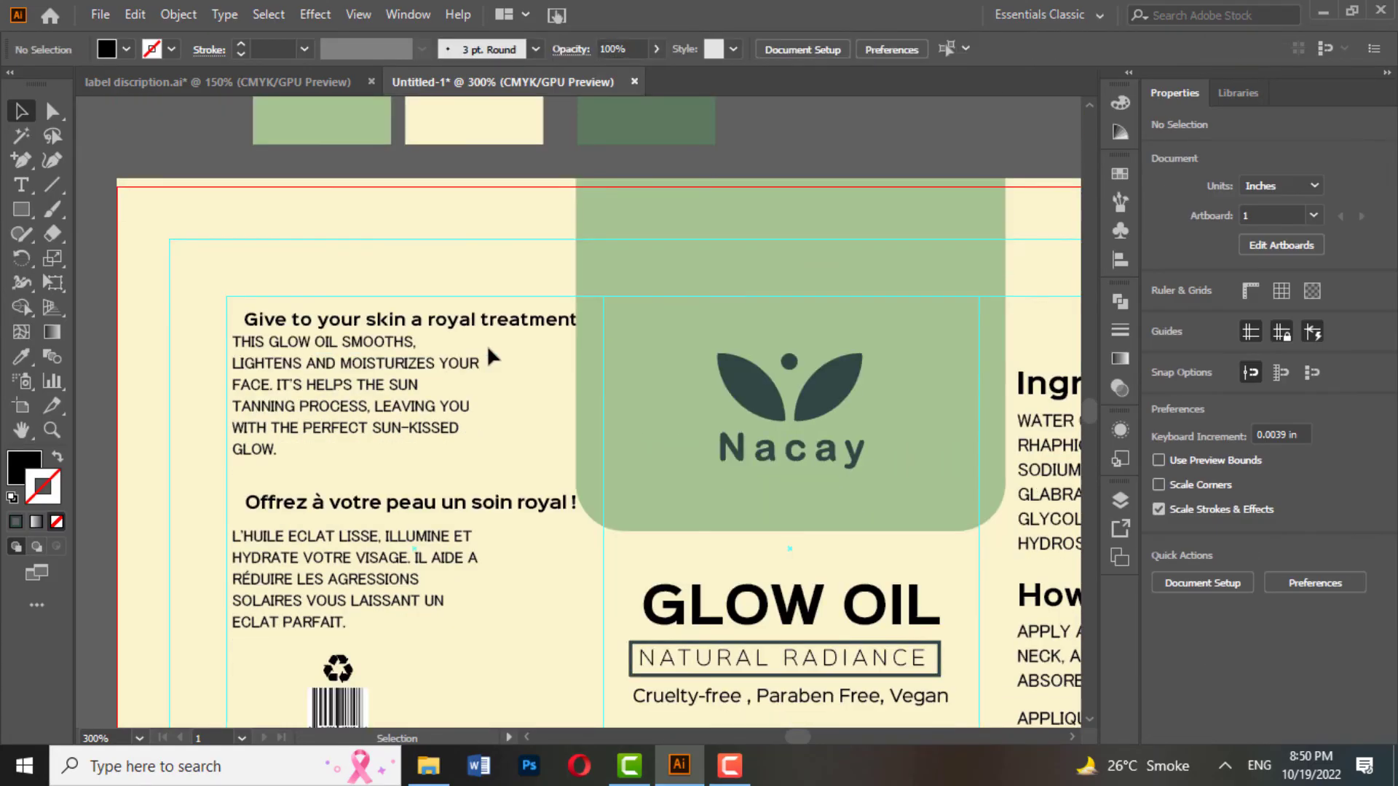
click(503, 325)
shift+click(506, 507)
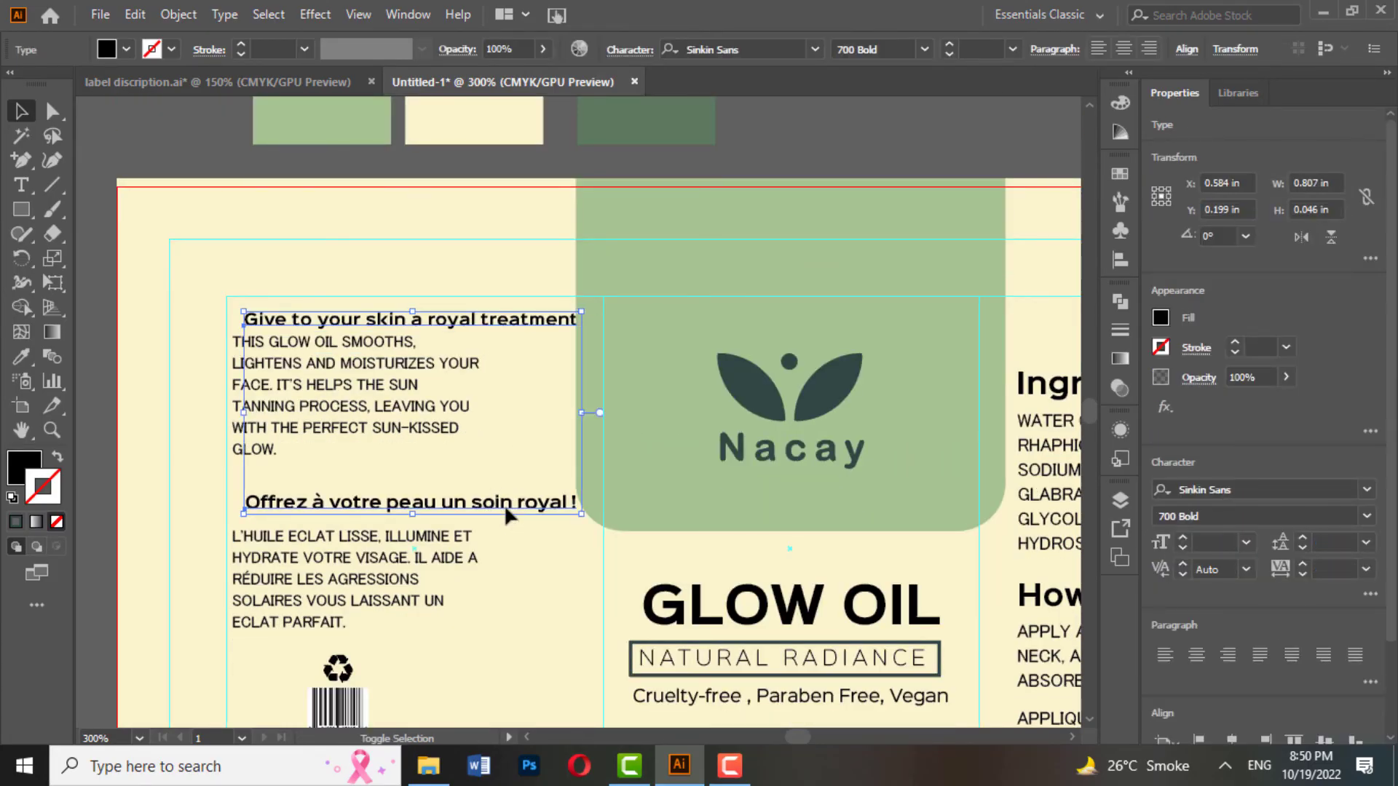
key(shift+Left)
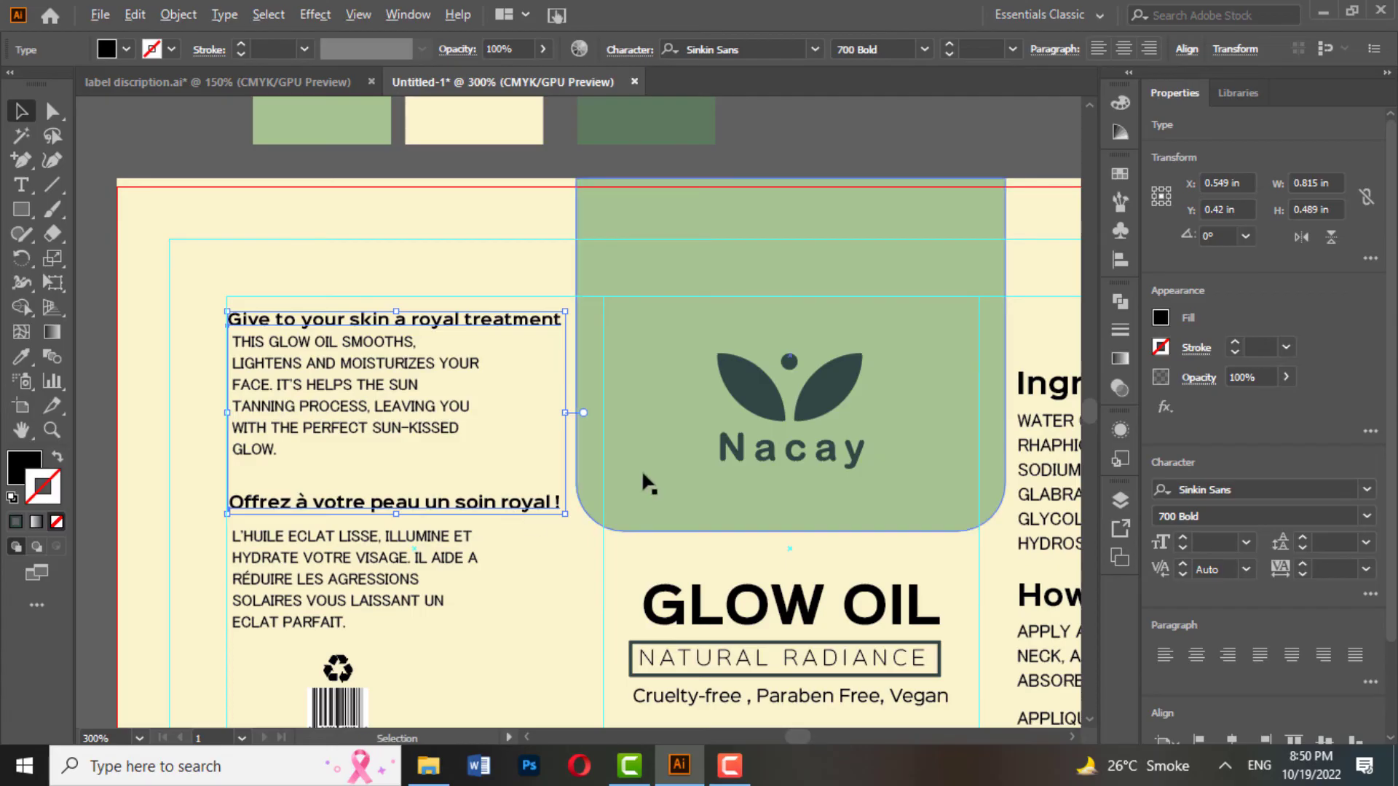
scroll(641, 470, down, 1)
click(788, 237)
- Scale the left panel's headings and paragraphs together to about 0.74 × 0.74 in and shift them slightly down and right inside the panel
scroll(788, 236, down, 1)
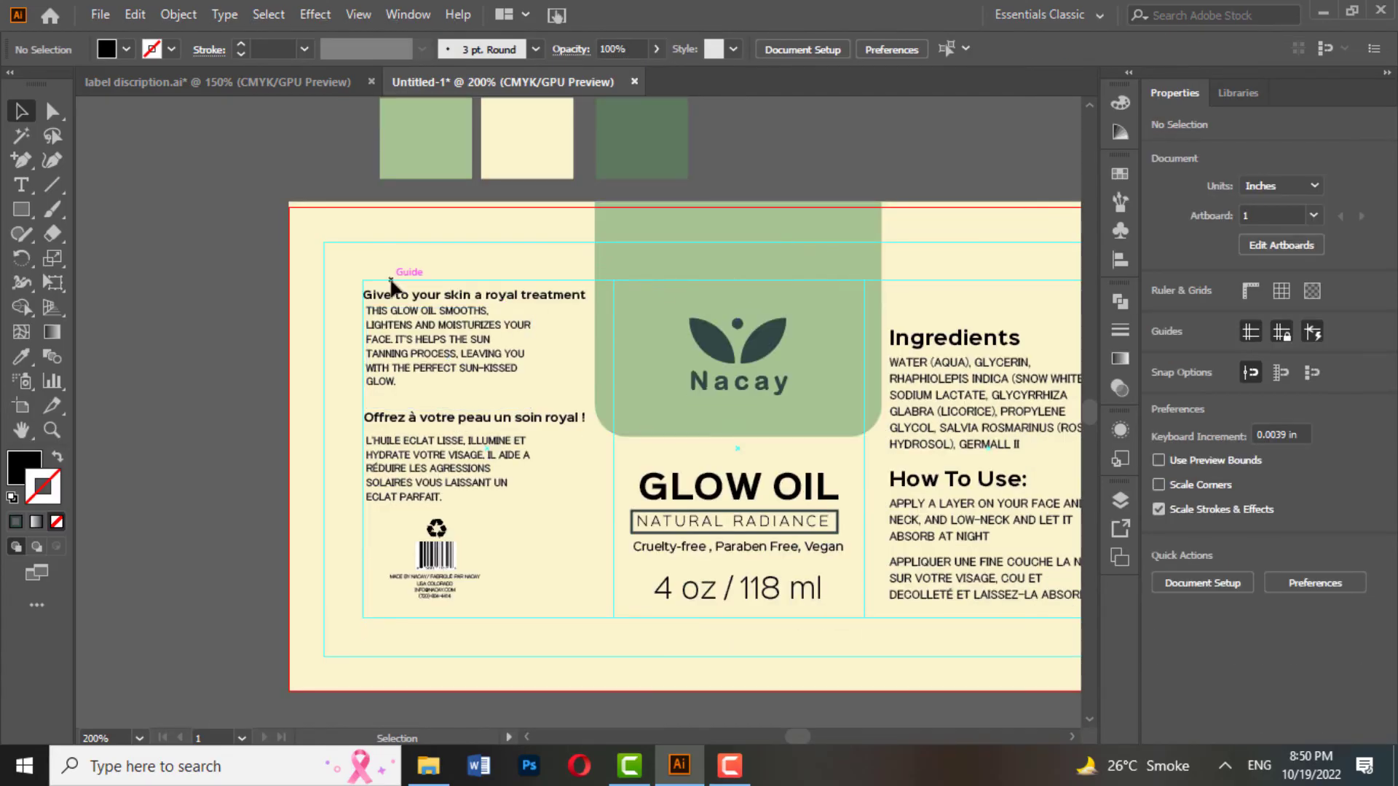
click(491, 497)
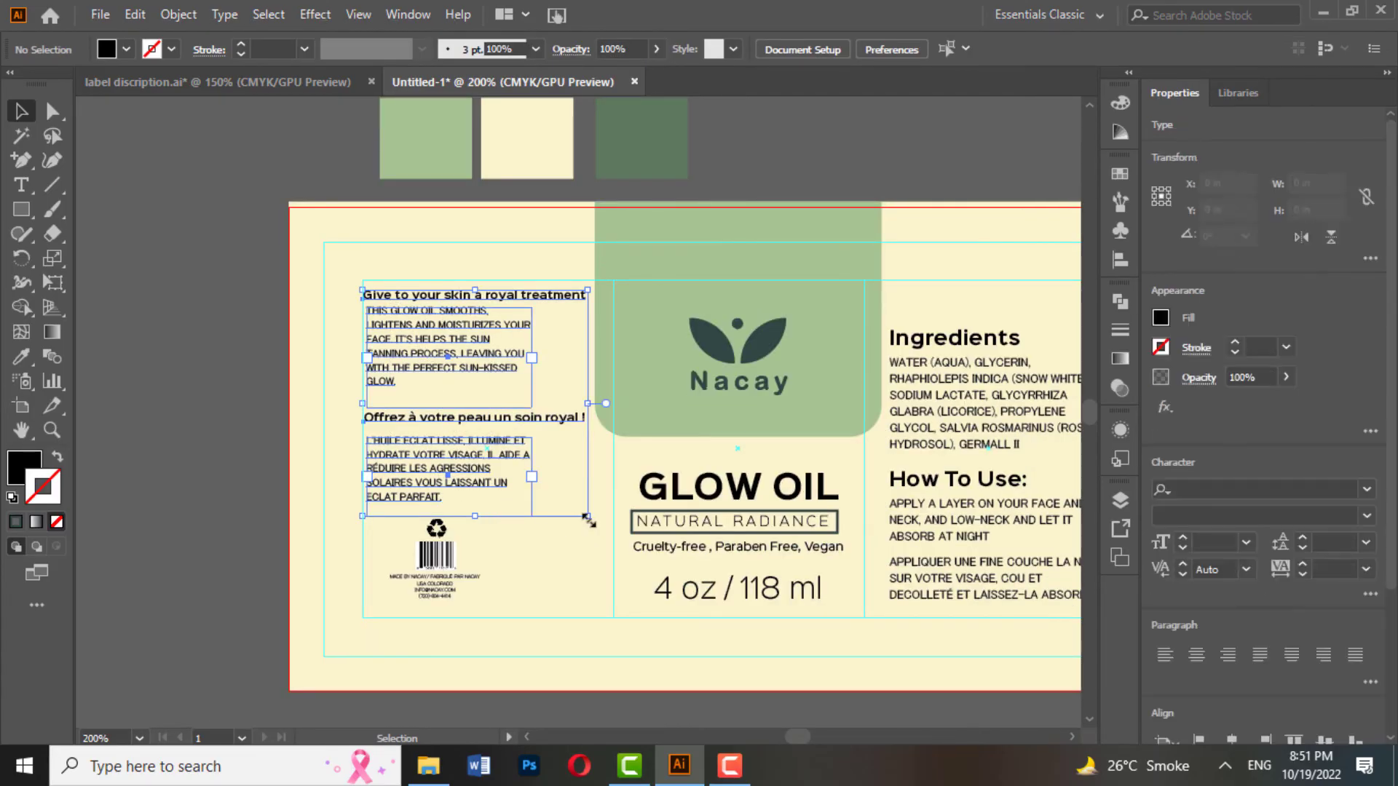
drag(578, 508, 559, 488)
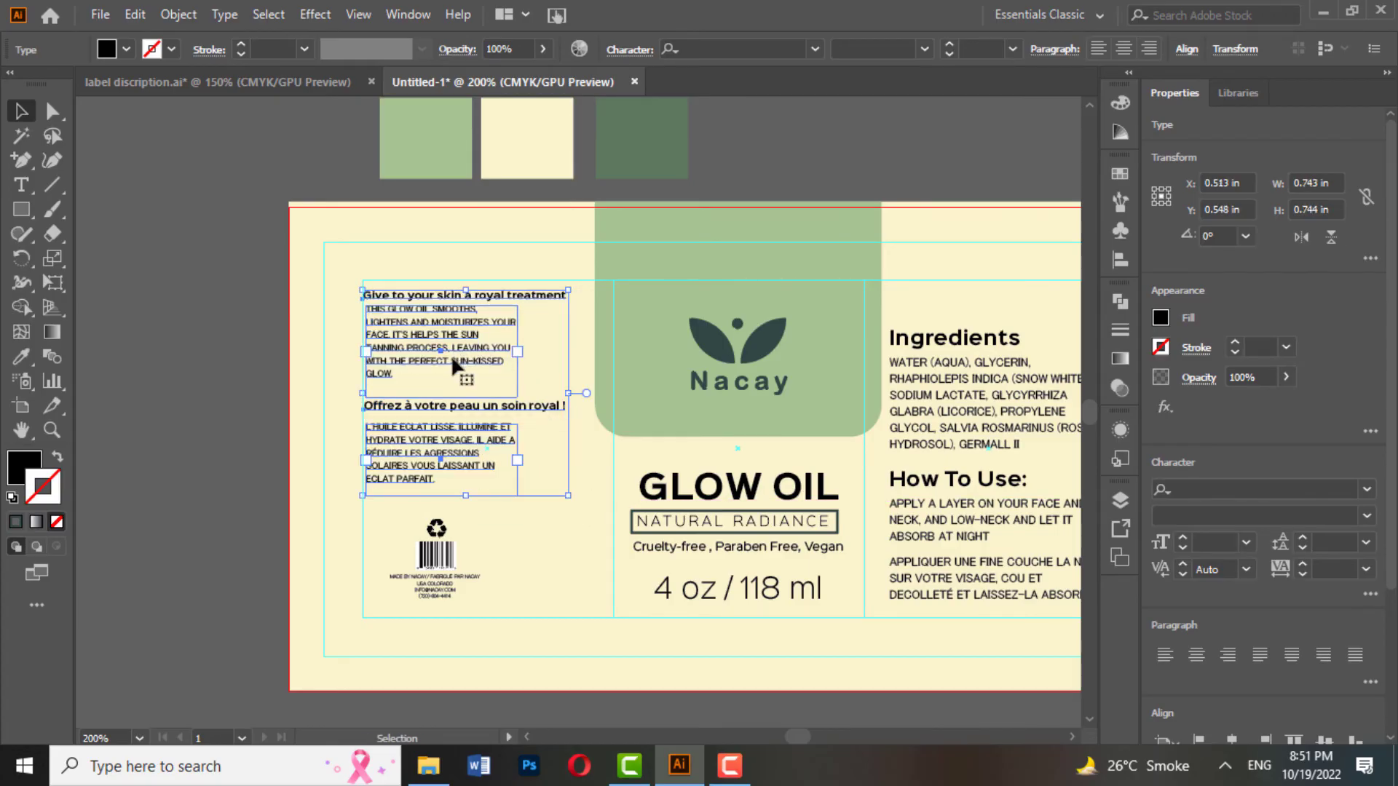
drag(452, 356, 469, 368)
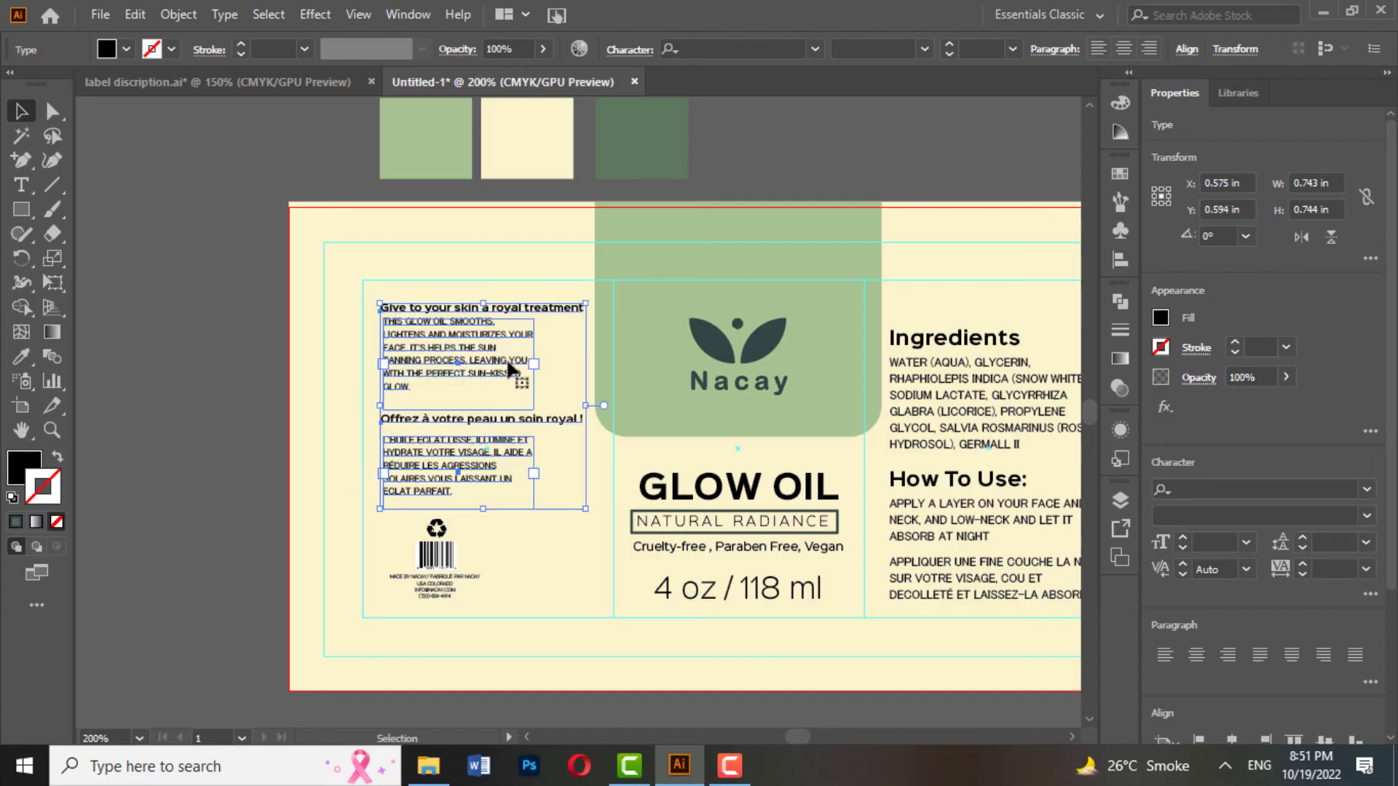
key(Left)
key(Left)
key(Left)
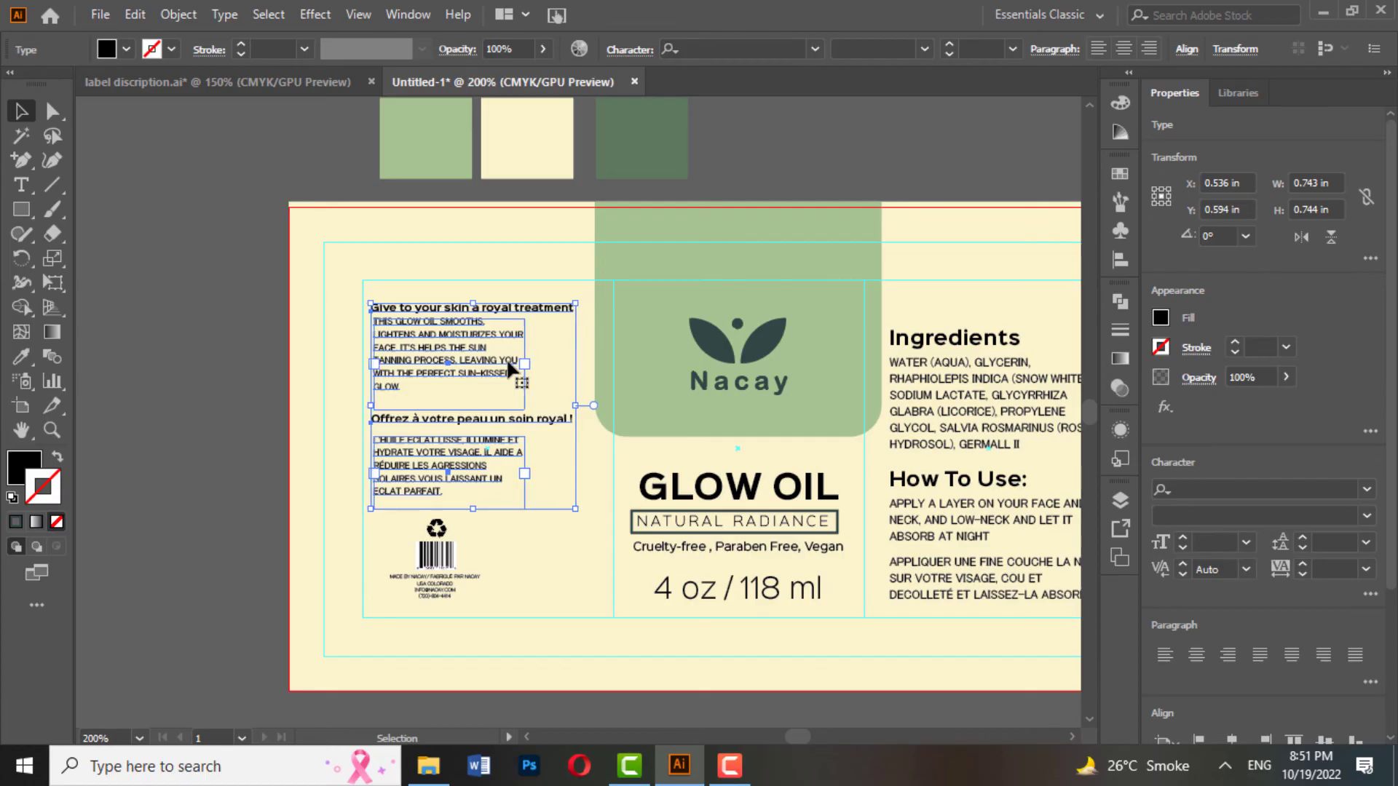
click(792, 177)
- Center the recycling symbol and barcode group horizontally to the "Give to your skin a royal treatment" heading as key object
scroll(534, 372, down, 3)
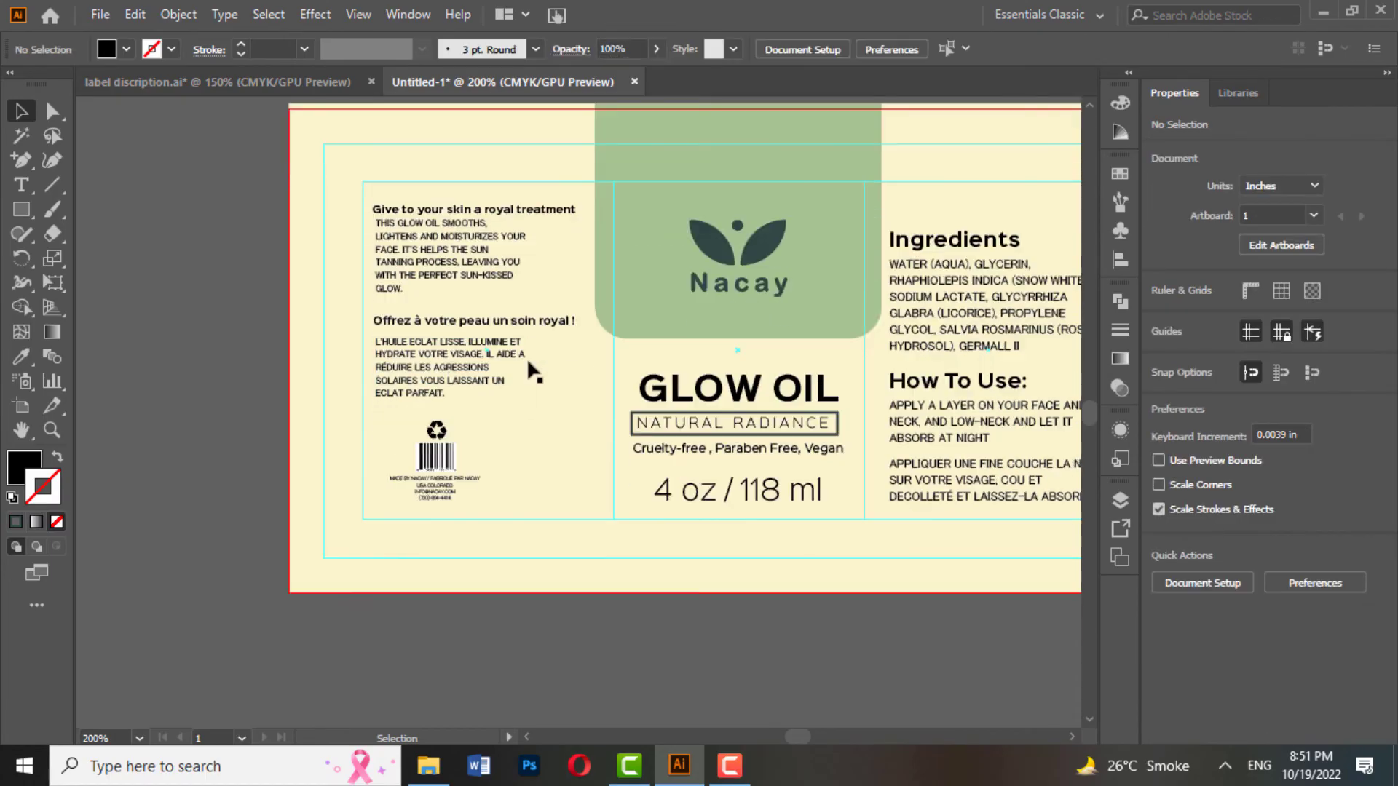
scroll(476, 363, up, 1)
click(415, 463)
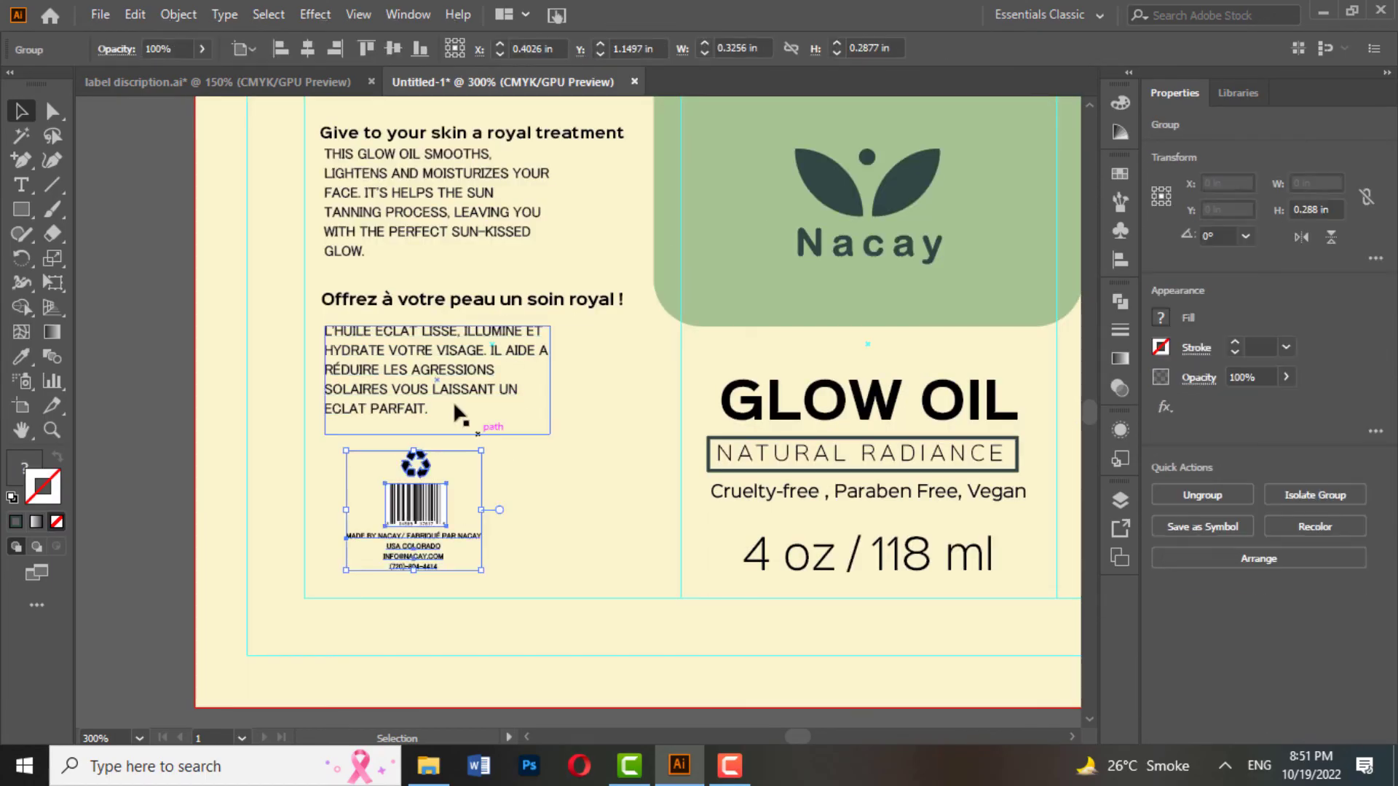
shift+click(474, 134)
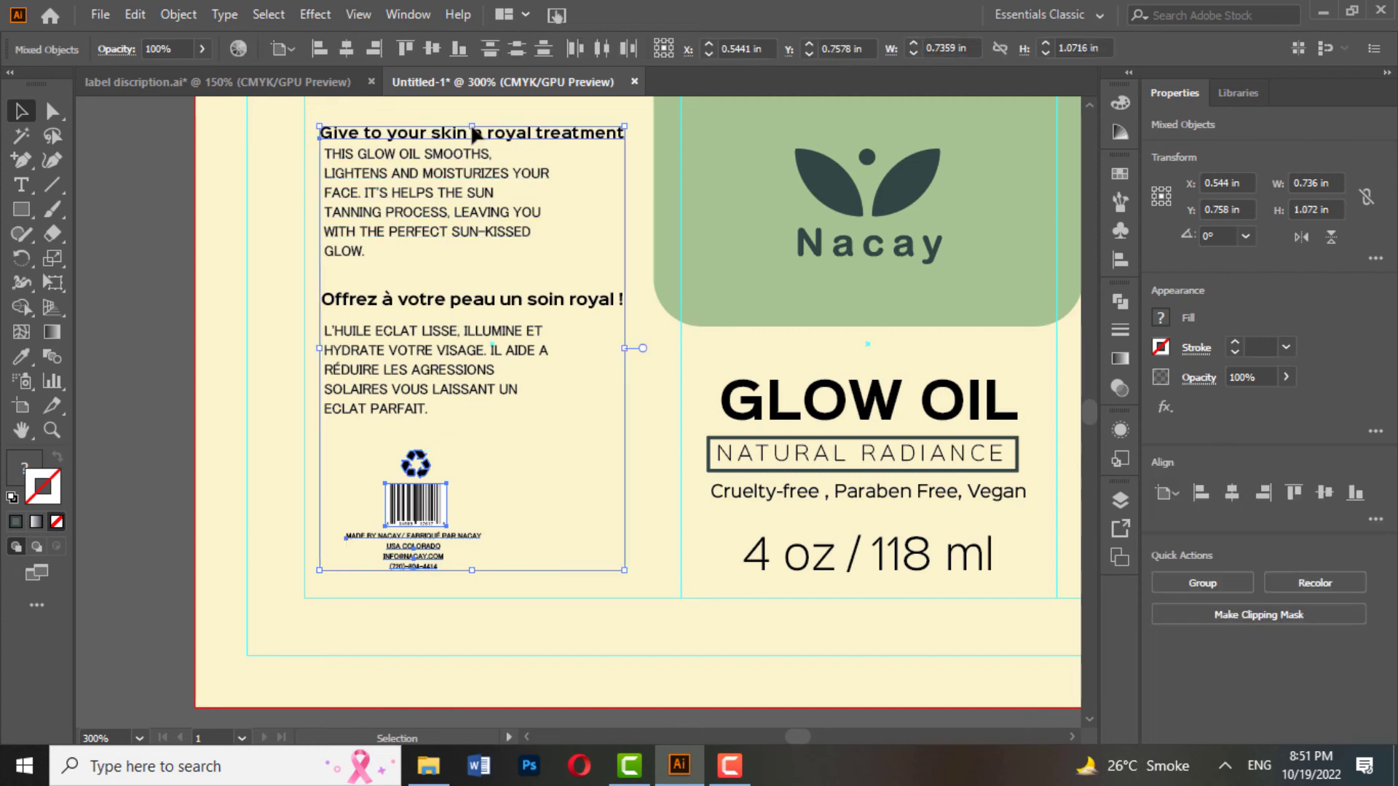
click(502, 136)
click(1231, 494)
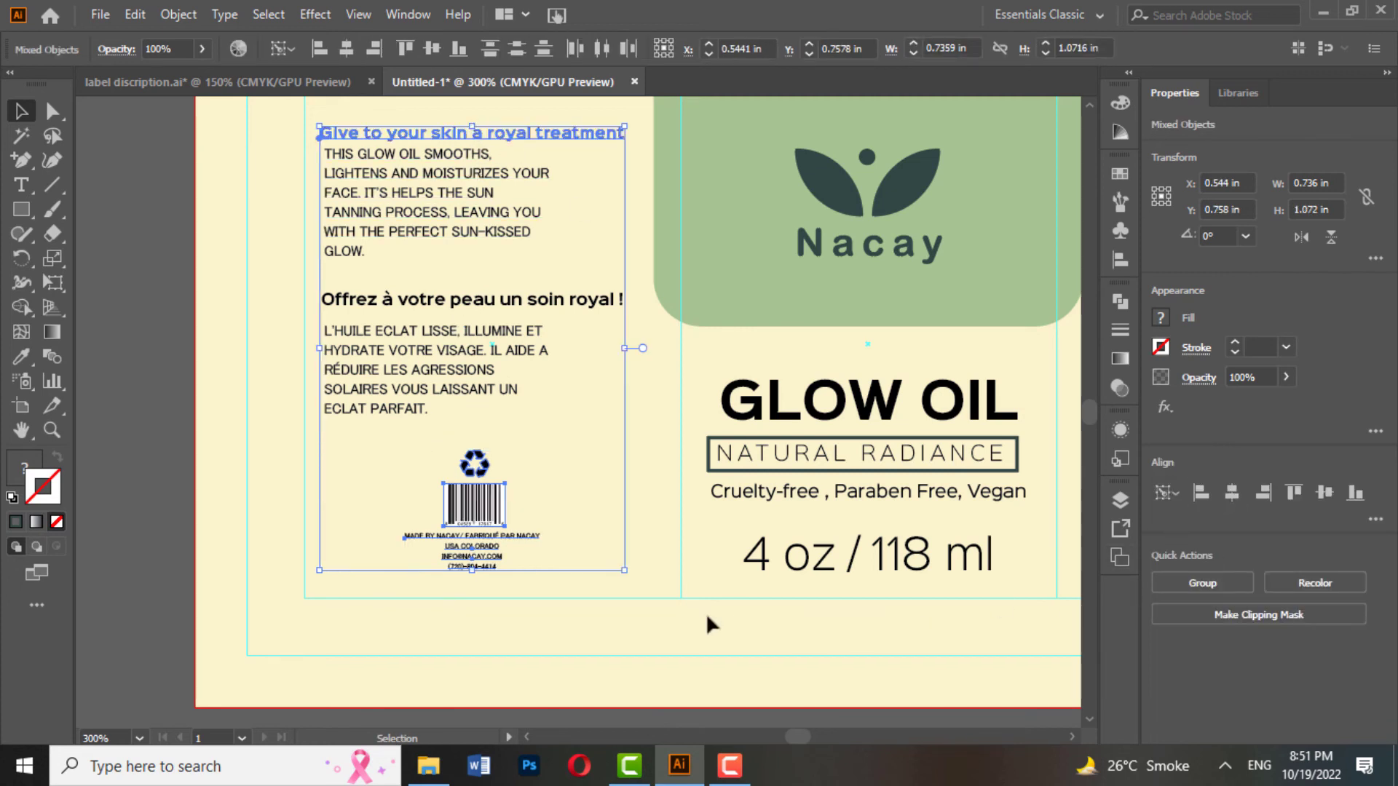
click(714, 645)
scroll(690, 625, down, 1)
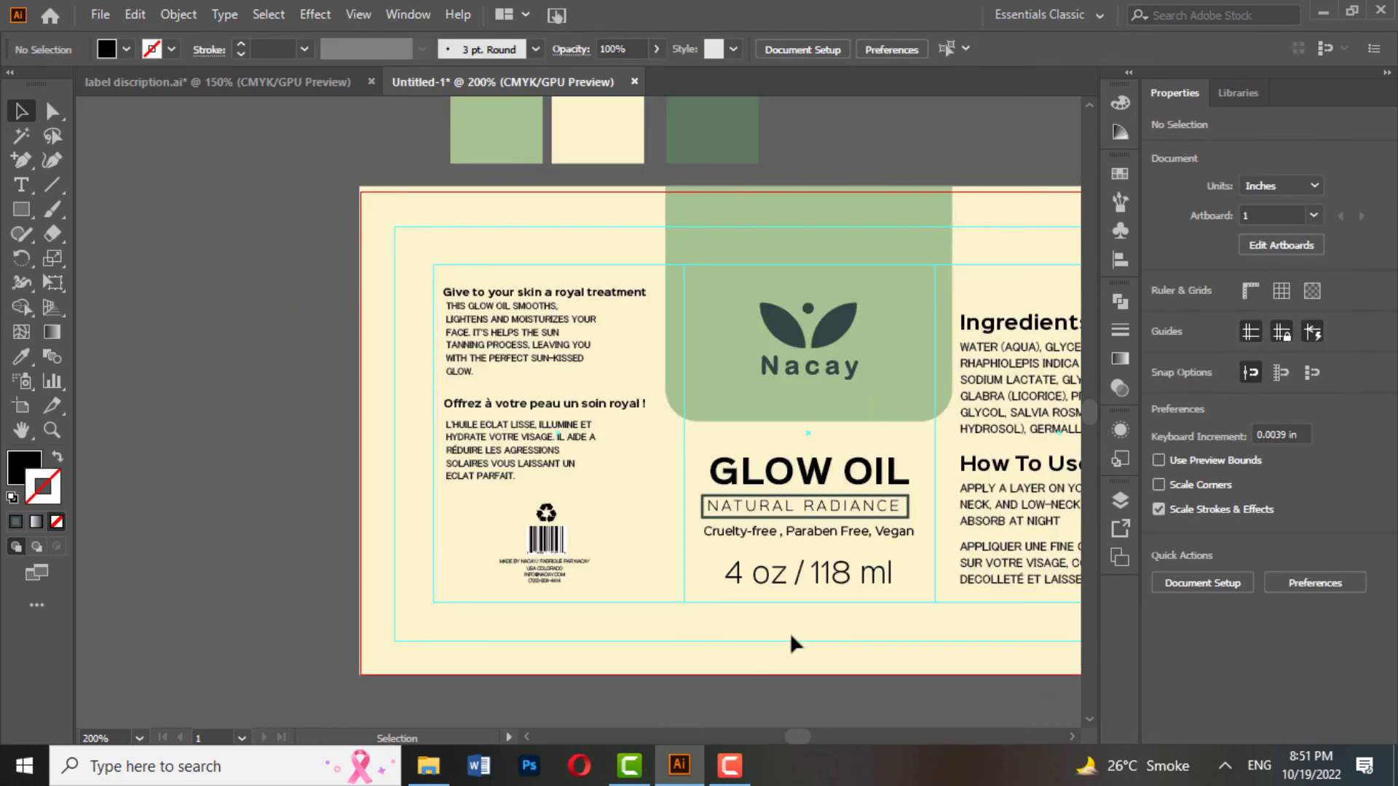
- Move the left panel's two headings and their paragraphs down together by about 0.04 in
drag(793, 646, 557, 616)
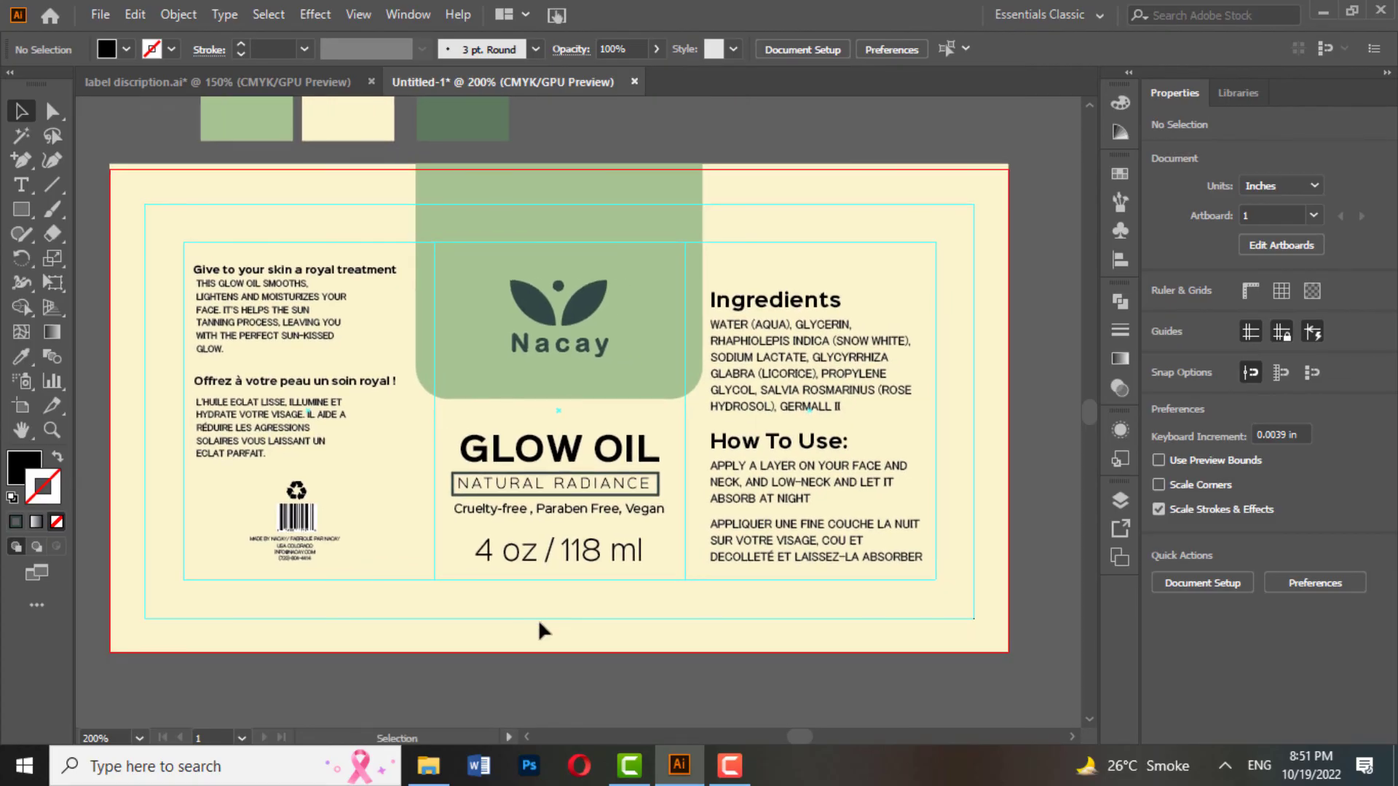
scroll(499, 562, up, 1)
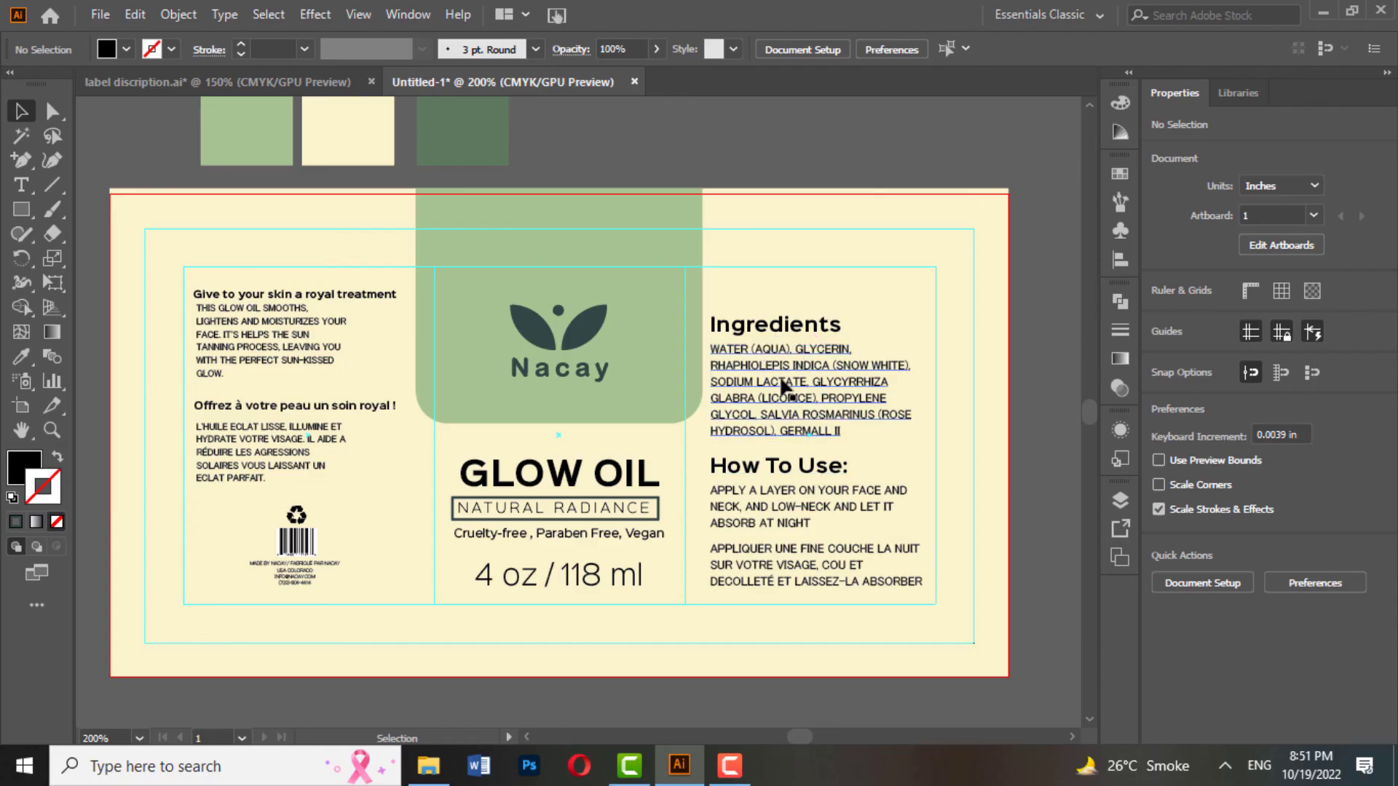
scroll(308, 321, up, 1)
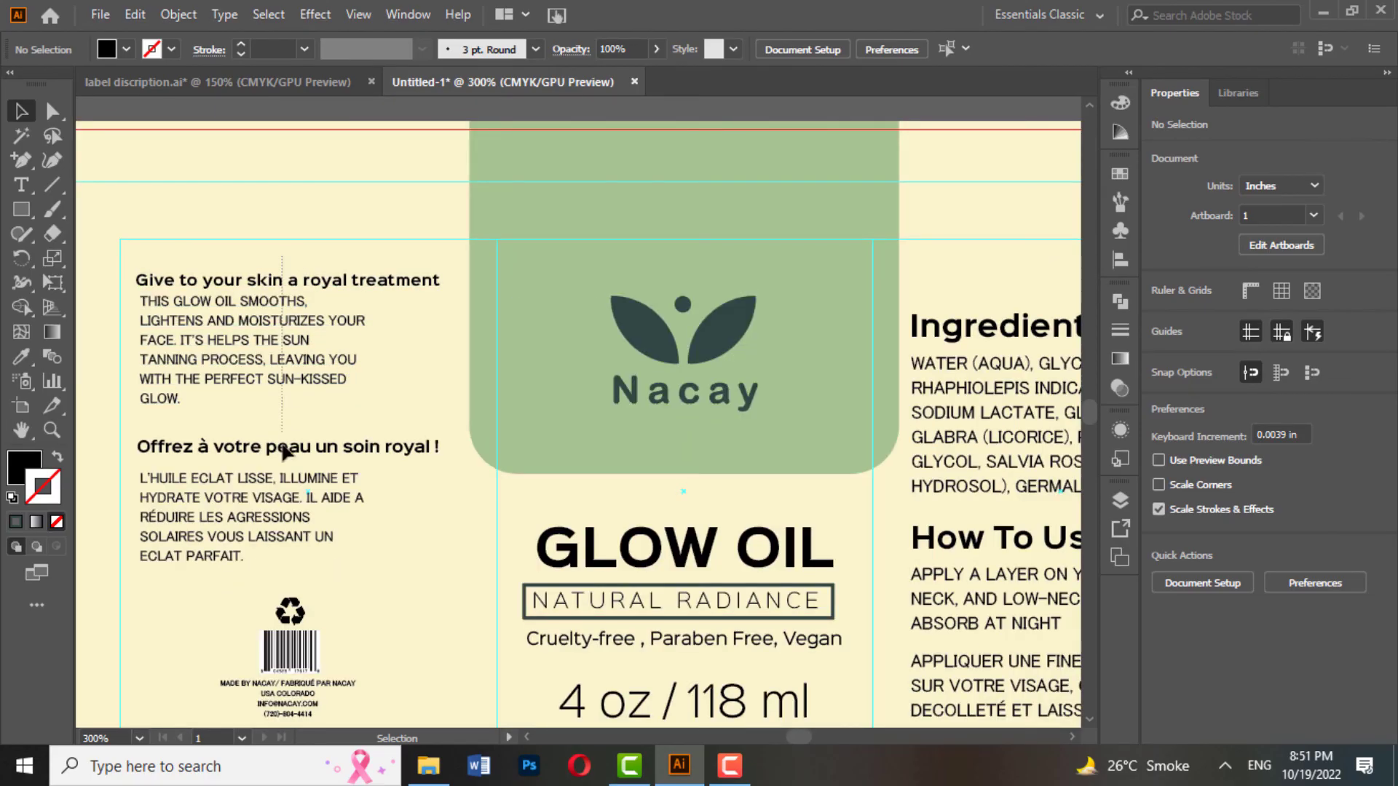
drag(283, 448, 314, 553)
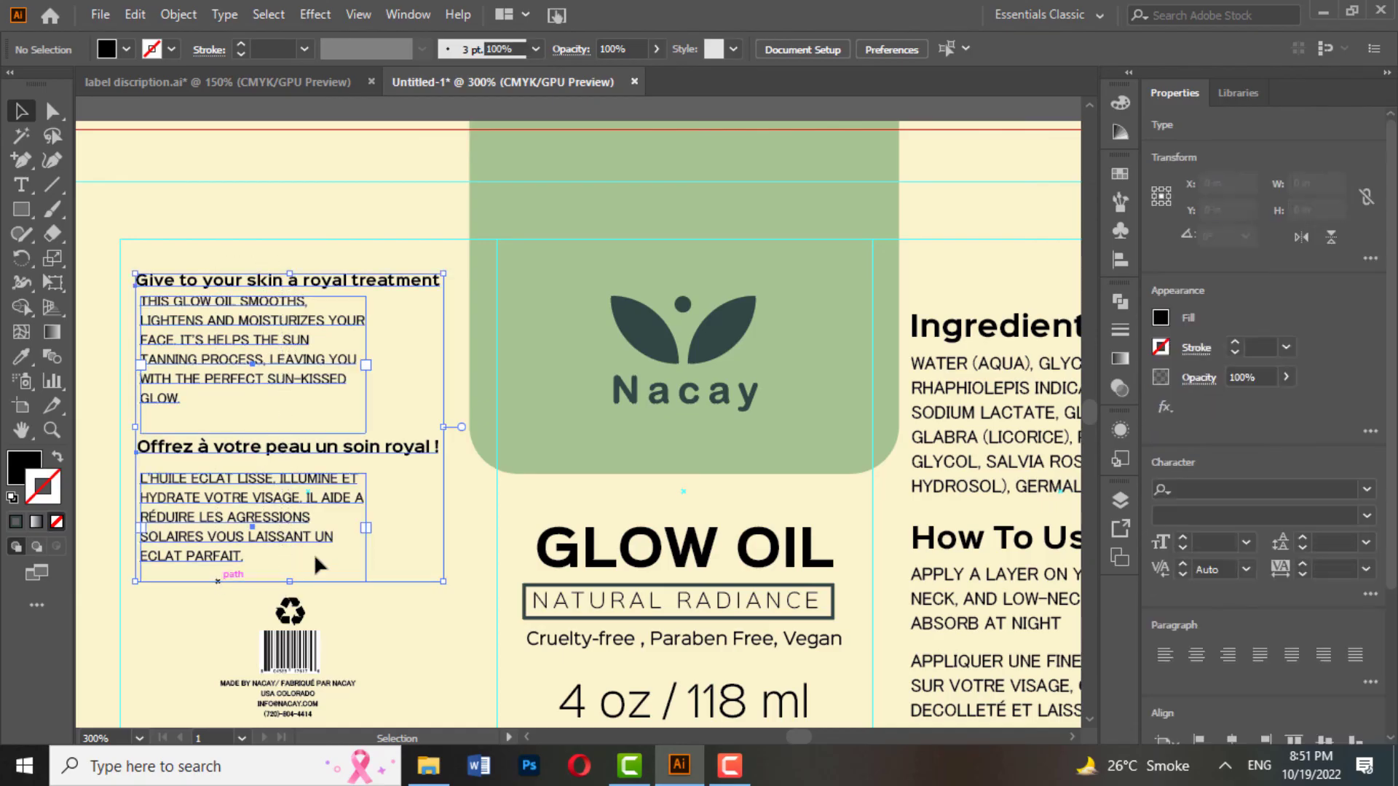
key(shift+Down)
key(shift+Down)
key(shift+Down)
scroll(352, 519, down, 2)
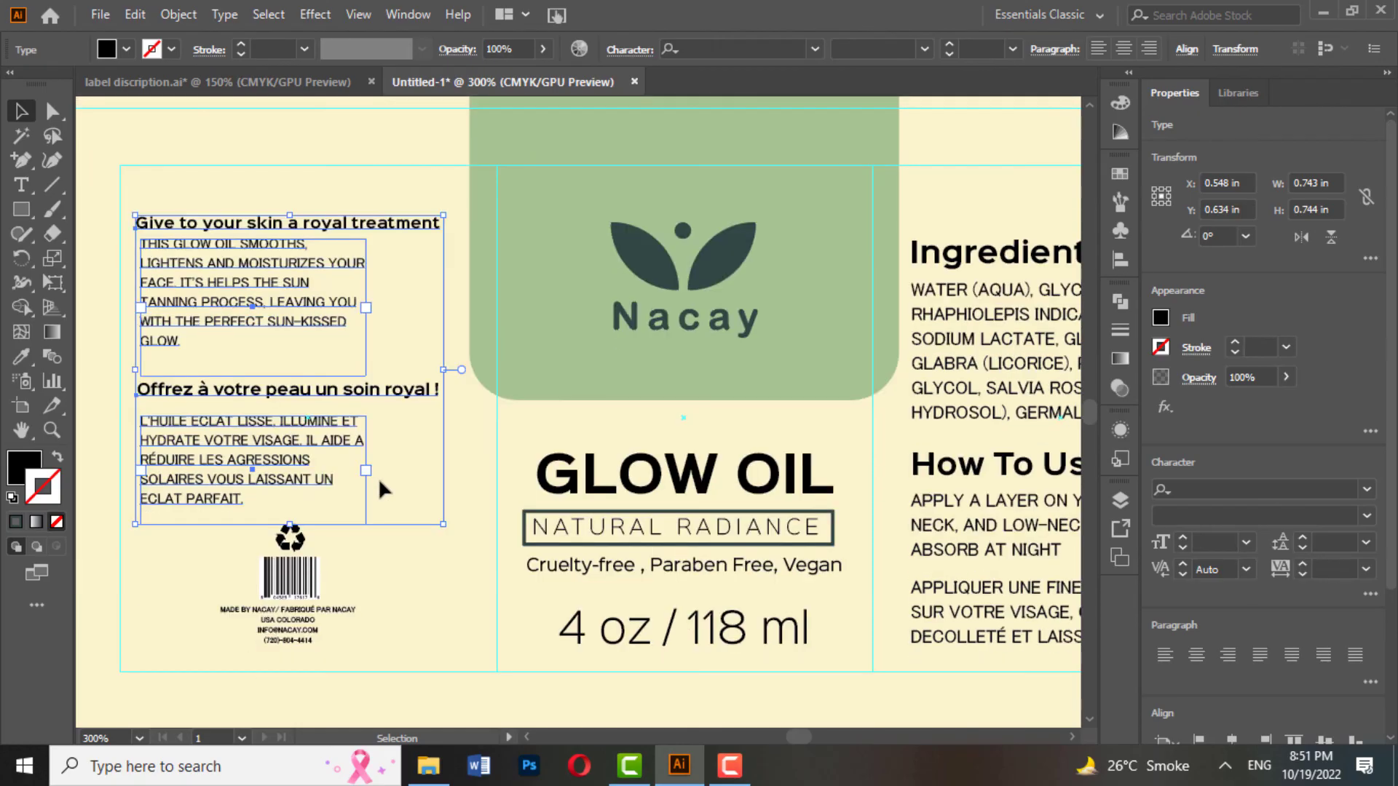
scroll(378, 477, down, 2)
scroll(509, 494, up, 1)
click(1033, 348)
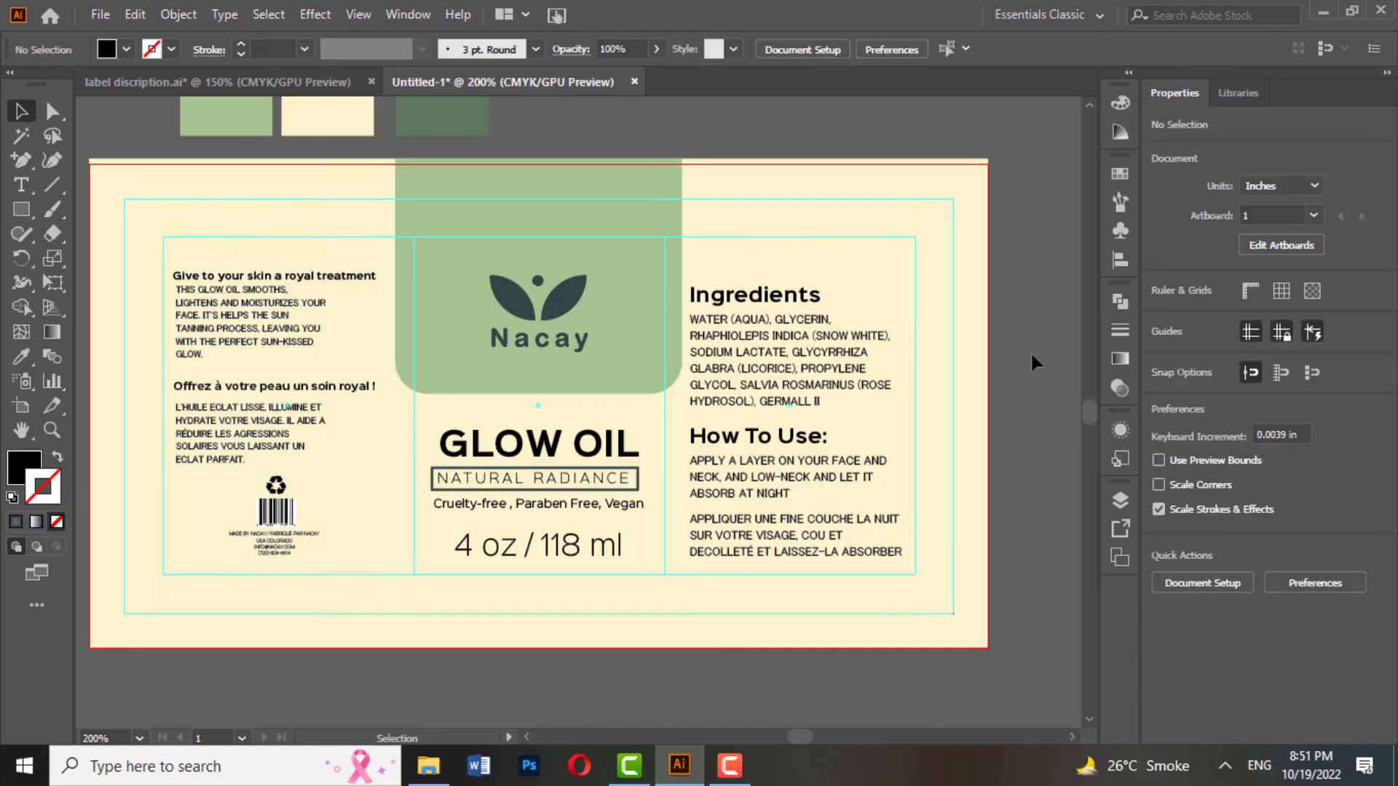
- Scale the recycling symbol and barcode group up proportionally around its center to about 0.38 × 0.33 in
scroll(1030, 351, down, 1)
scroll(939, 387, up, 2)
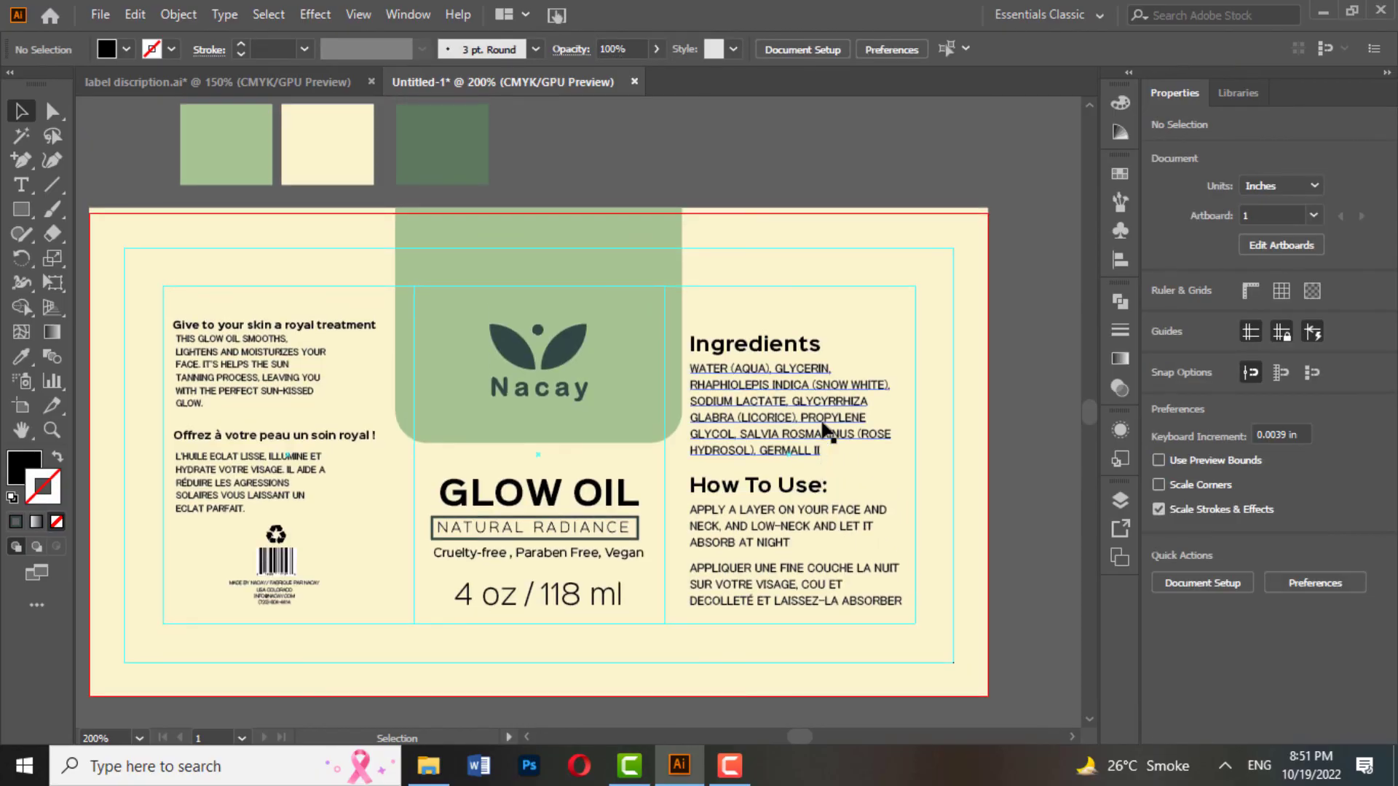
drag(547, 551, 596, 531)
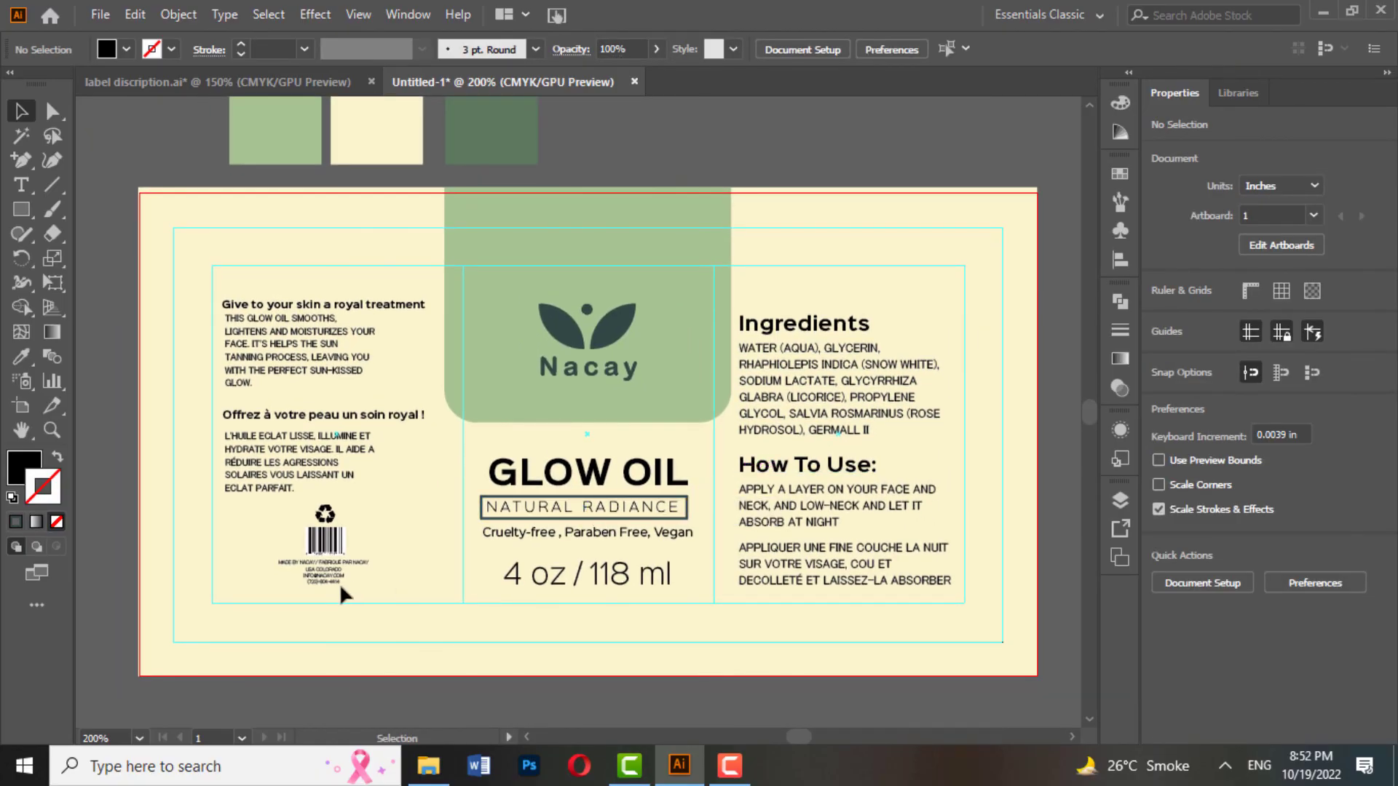
scroll(323, 551, up, 1)
click(324, 546)
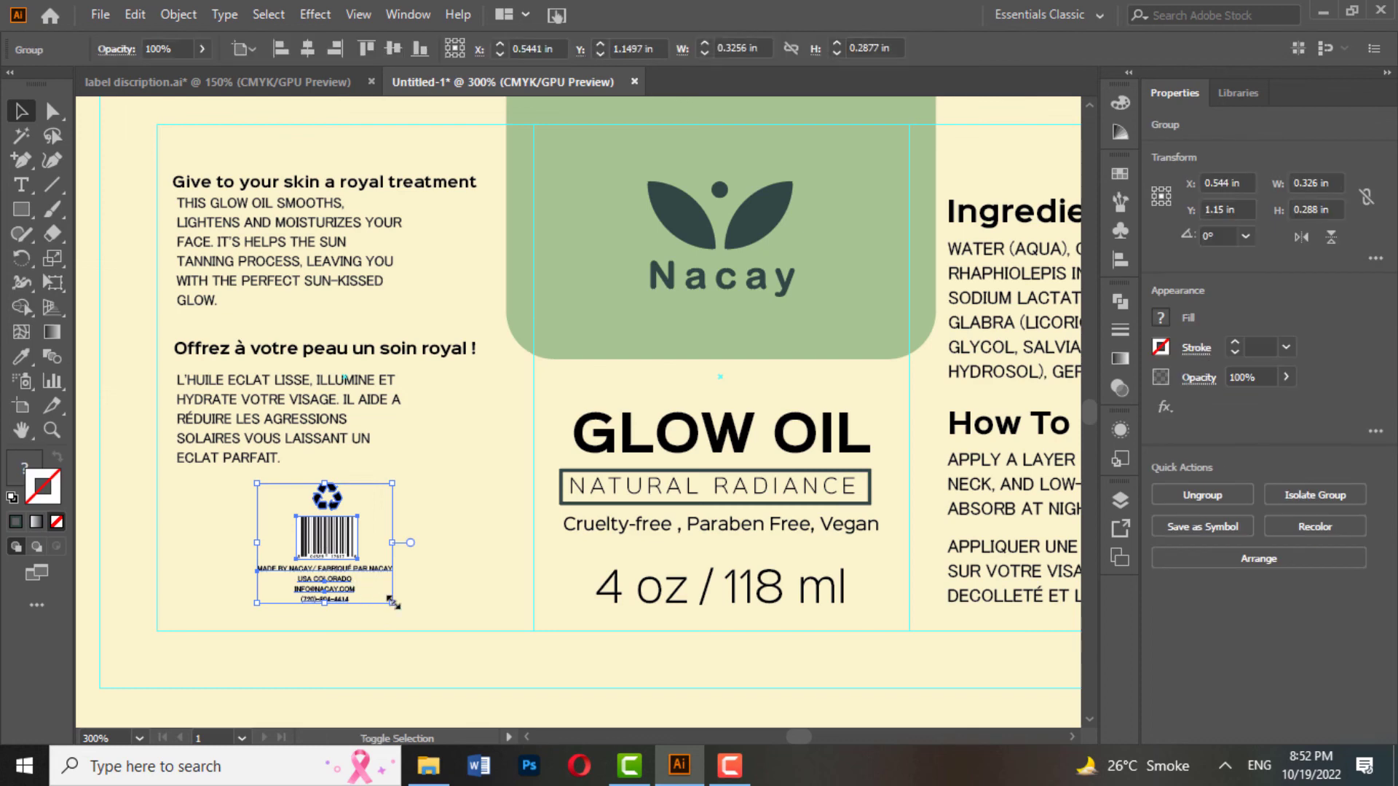
drag(393, 603, 417, 610)
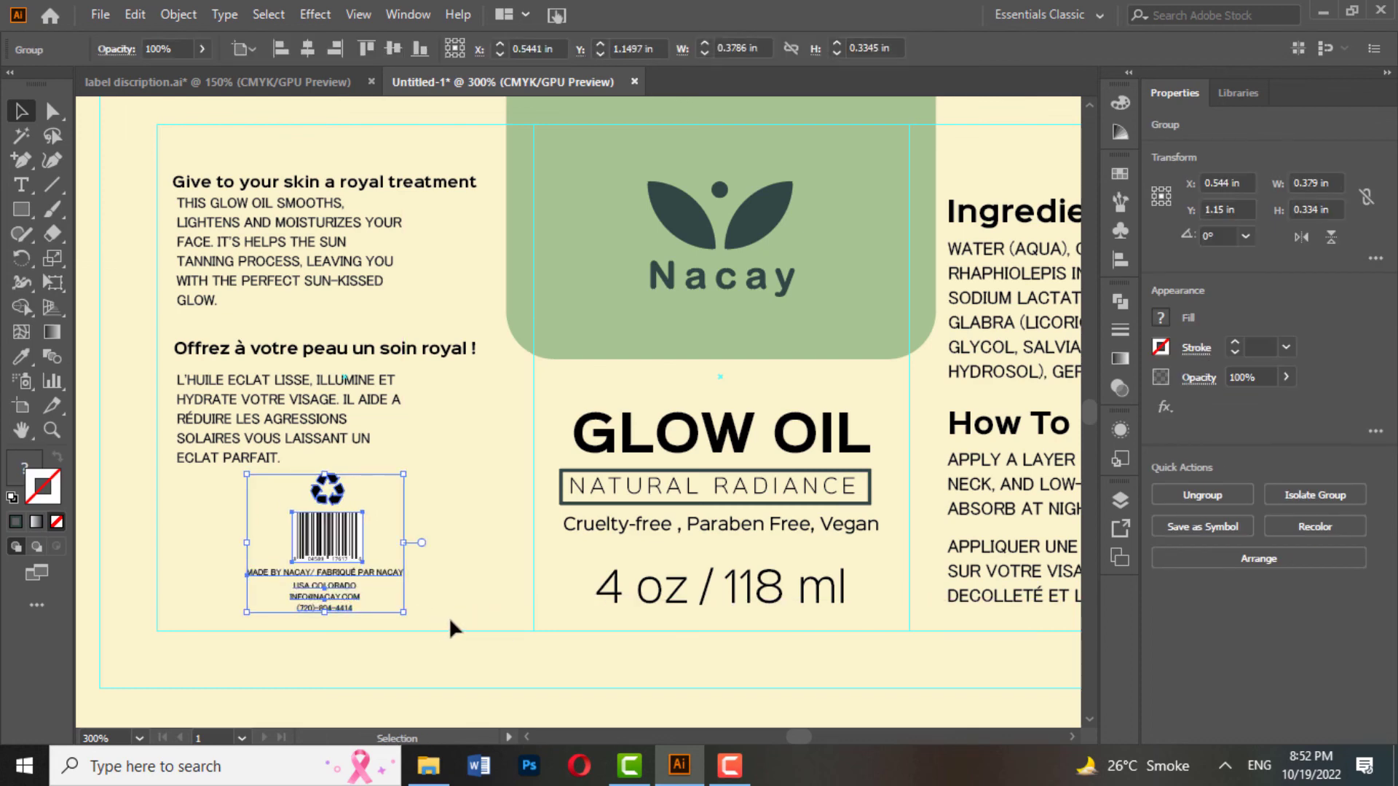
scroll(448, 618, down, 8)
click(511, 613)
scroll(730, 624, up, 7)
drag(732, 625, 572, 633)
drag(731, 599, 528, 629)
scroll(581, 584, down, 1)
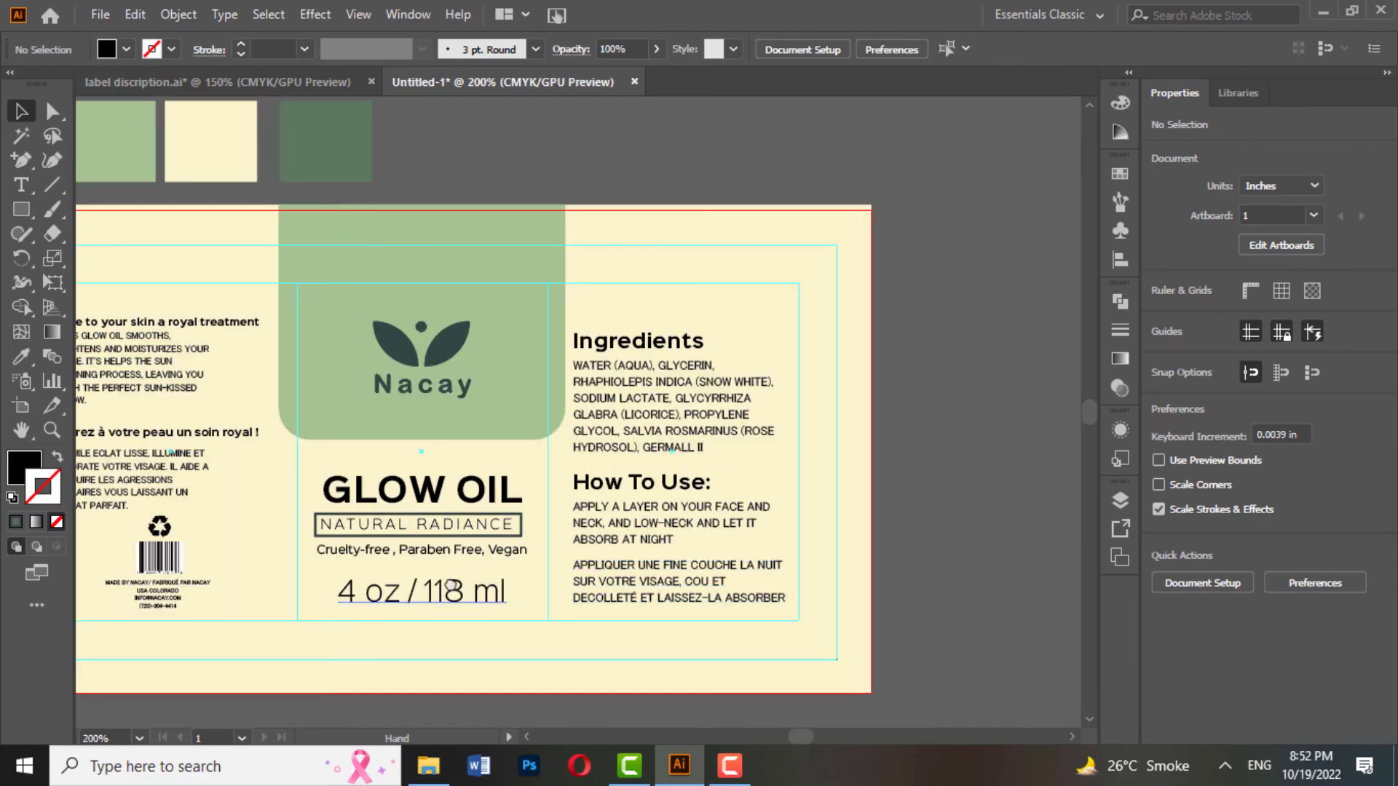
drag(449, 587, 630, 582)
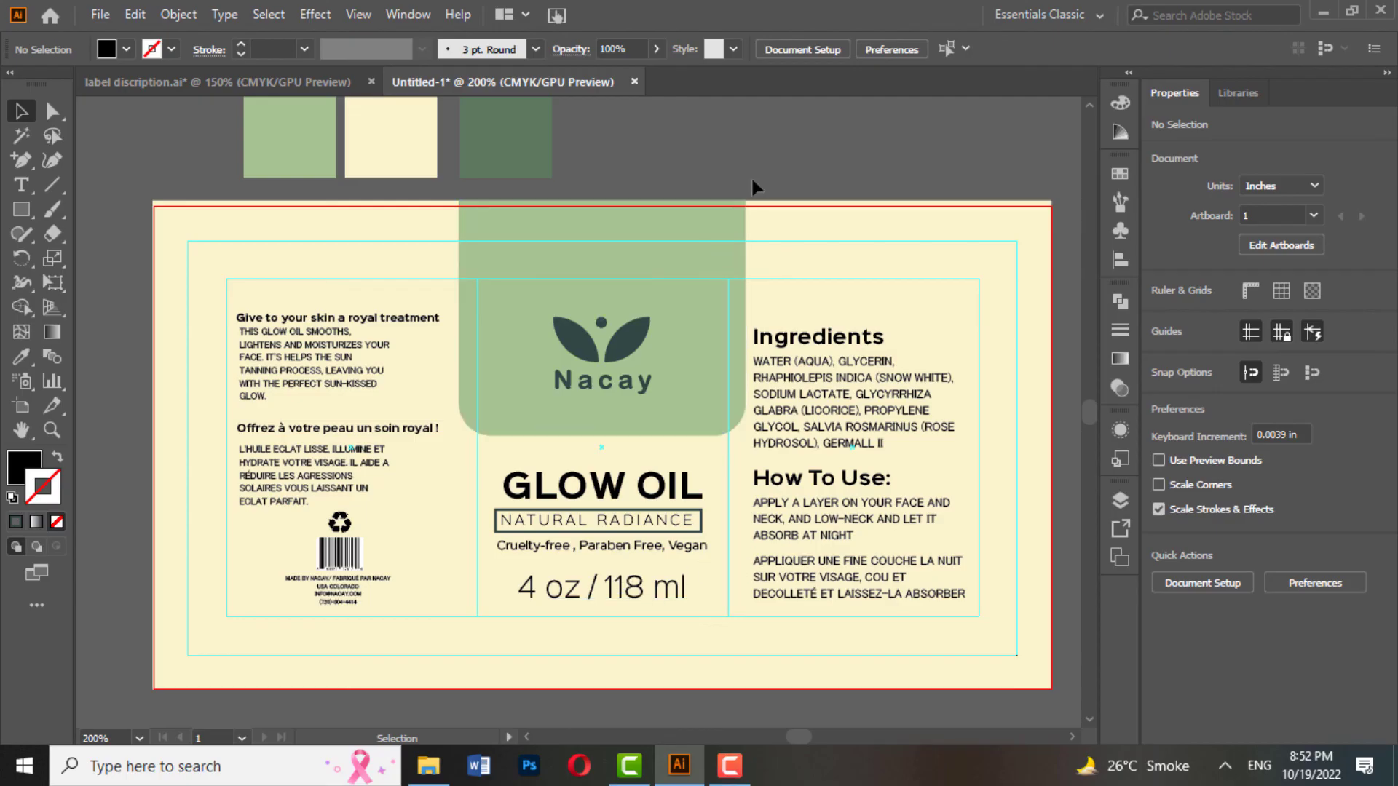